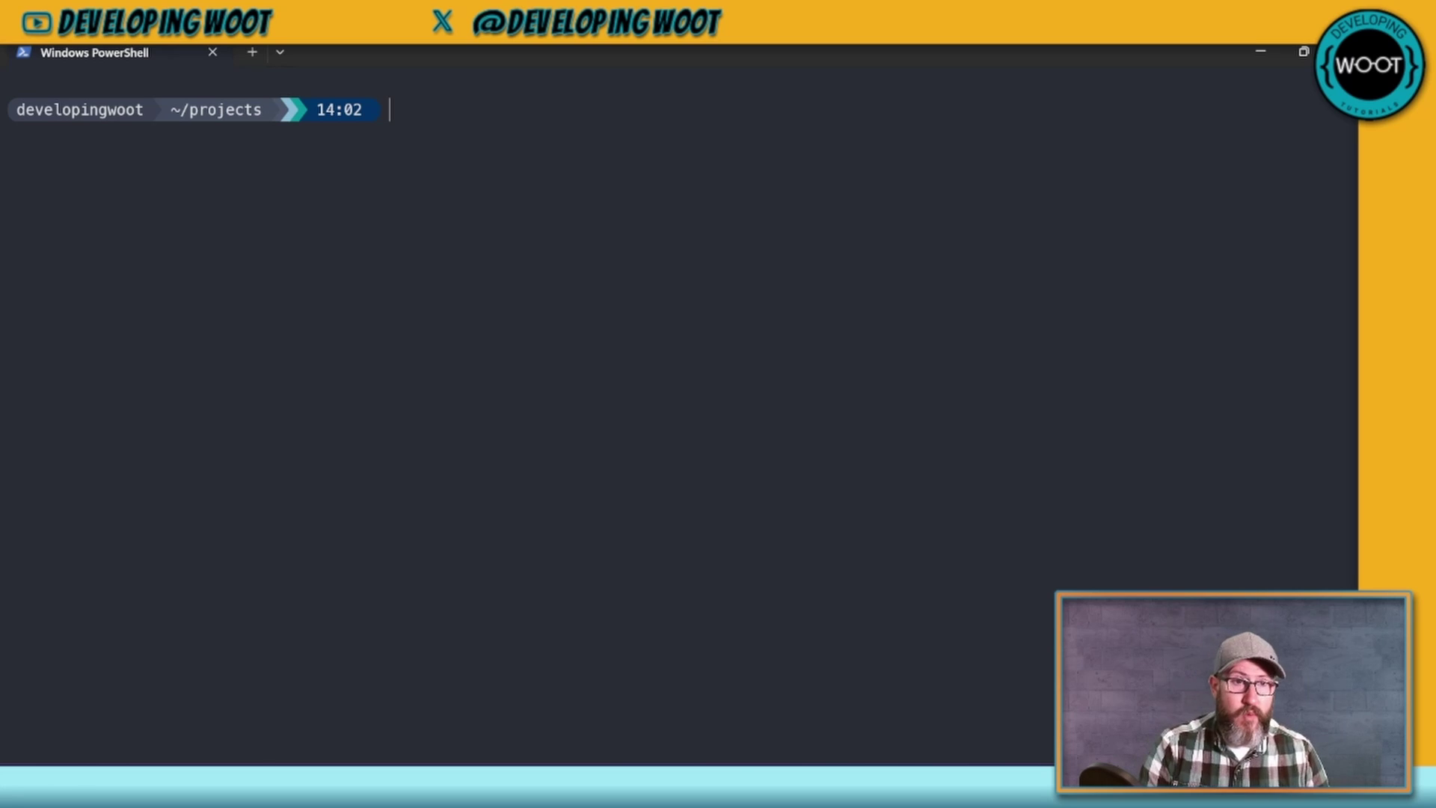
Step: Create a MonitorSystem folder with mkdir in PowerShell
{"action": "type", "text": "m"}
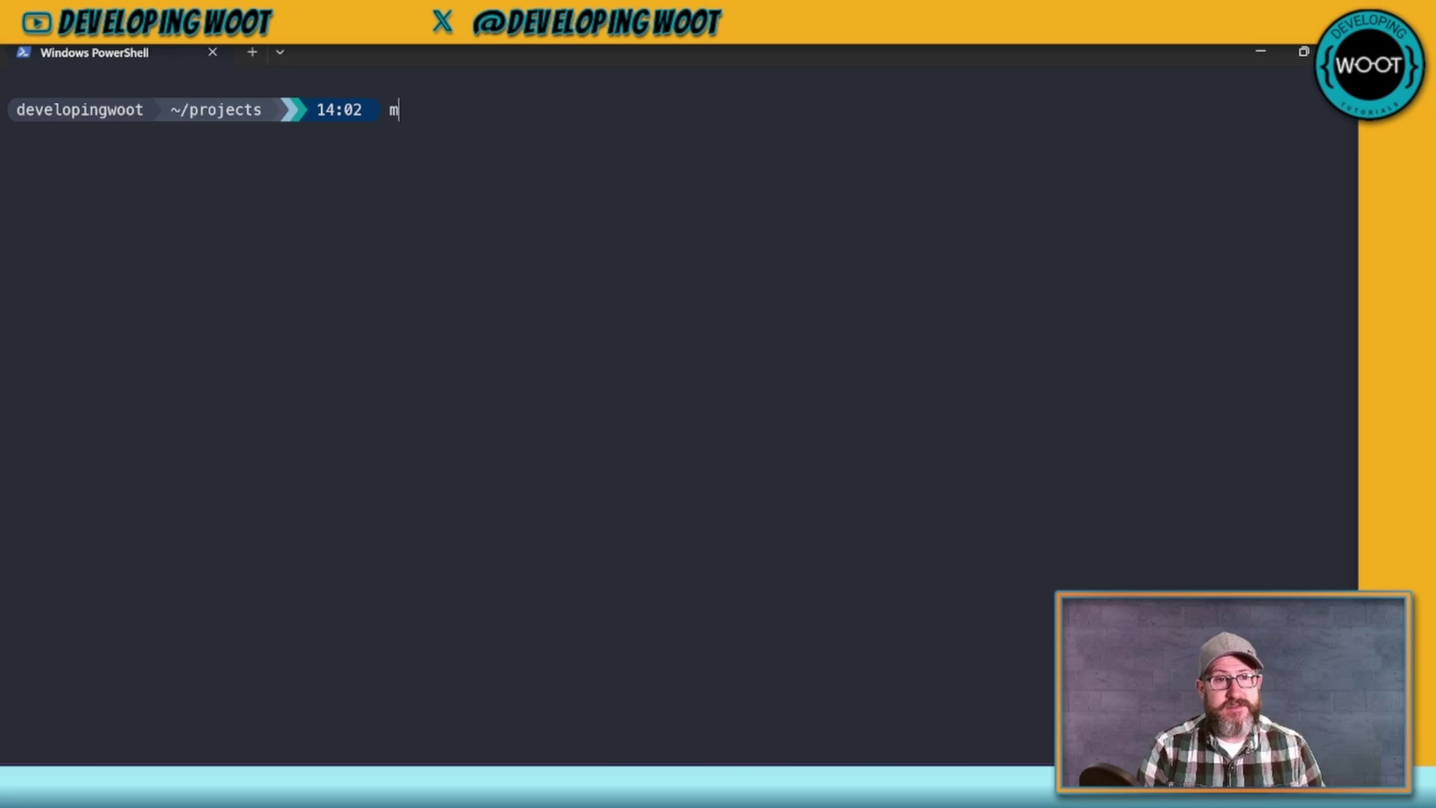
{"action": "type", "text": "kdir MOni"}
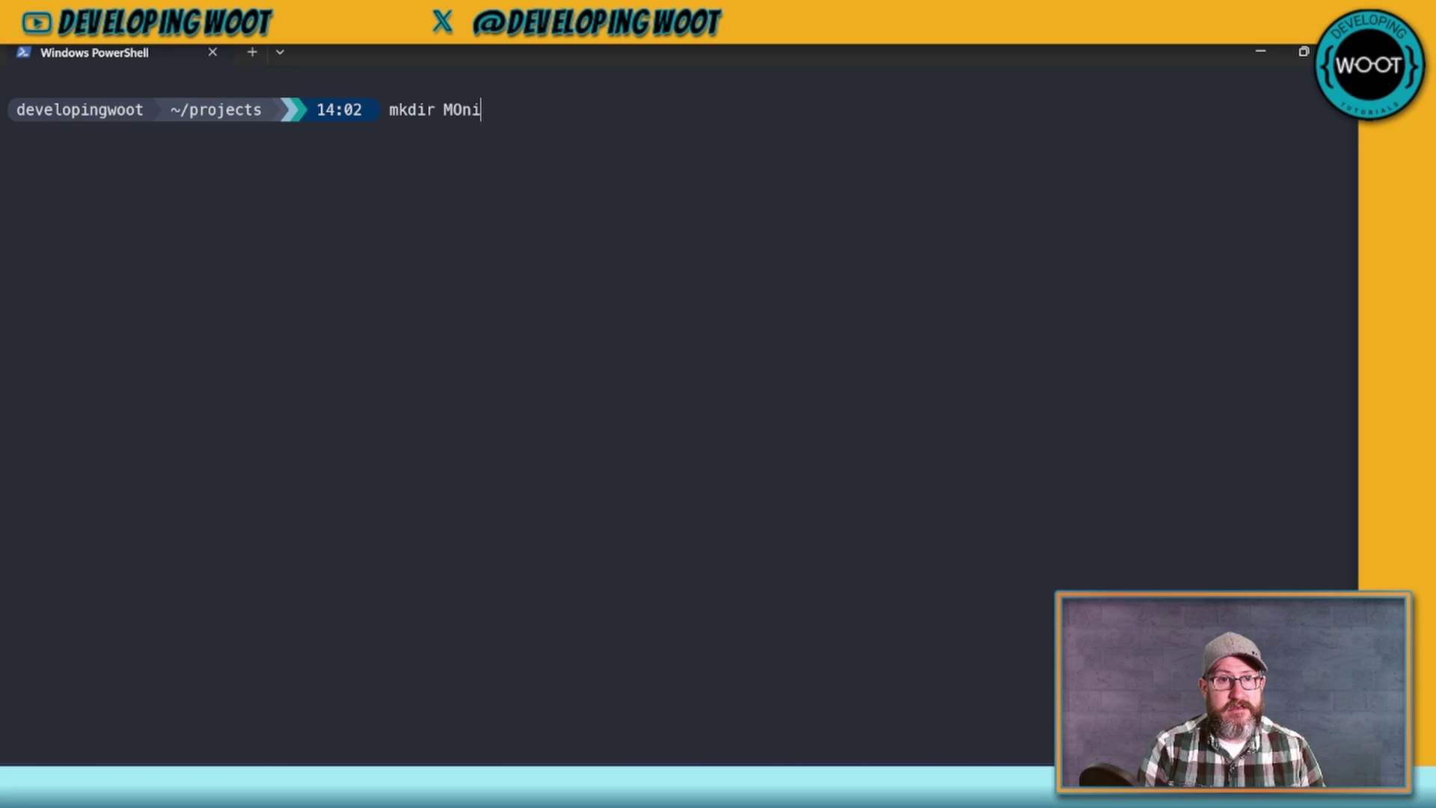
{"action": "key", "text": "BackSpace"}
{"action": "key", "text": "BackSpace"}
{"action": "key", "text": "BackSpace"}
{"action": "type", "text": "onitor"}
{"action": "key", "text": "BackSpace"}
{"action": "type", "text": "SY"}
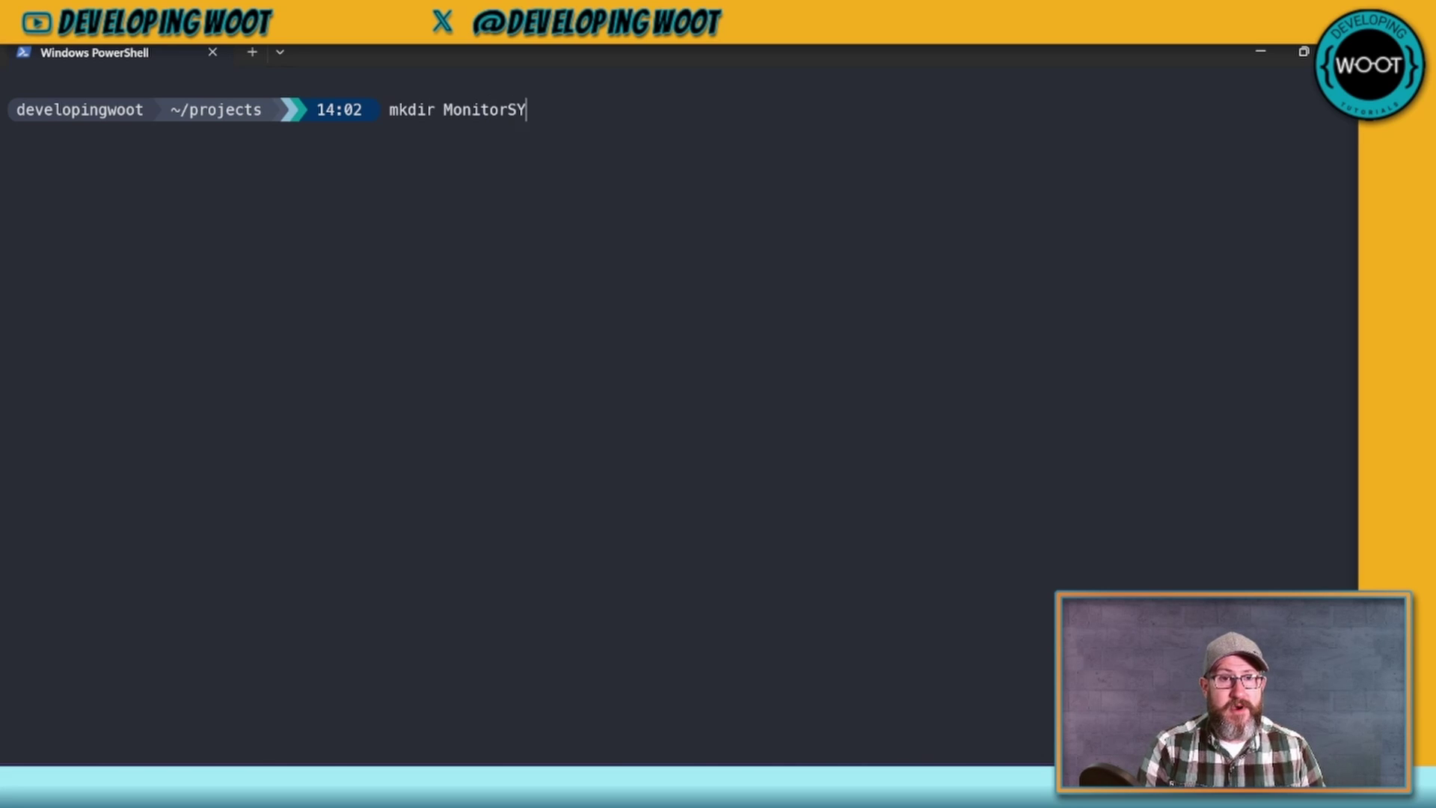
{"action": "type", "text": "stem"}
{"action": "key", "text": "BackSpace"}
{"action": "key", "text": "BackSpace"}
{"action": "key", "text": "BackSpace"}
{"action": "key", "text": "BackSpace"}
{"action": "key", "text": "BackSpace"}
{"action": "type", "text": "ystem"}
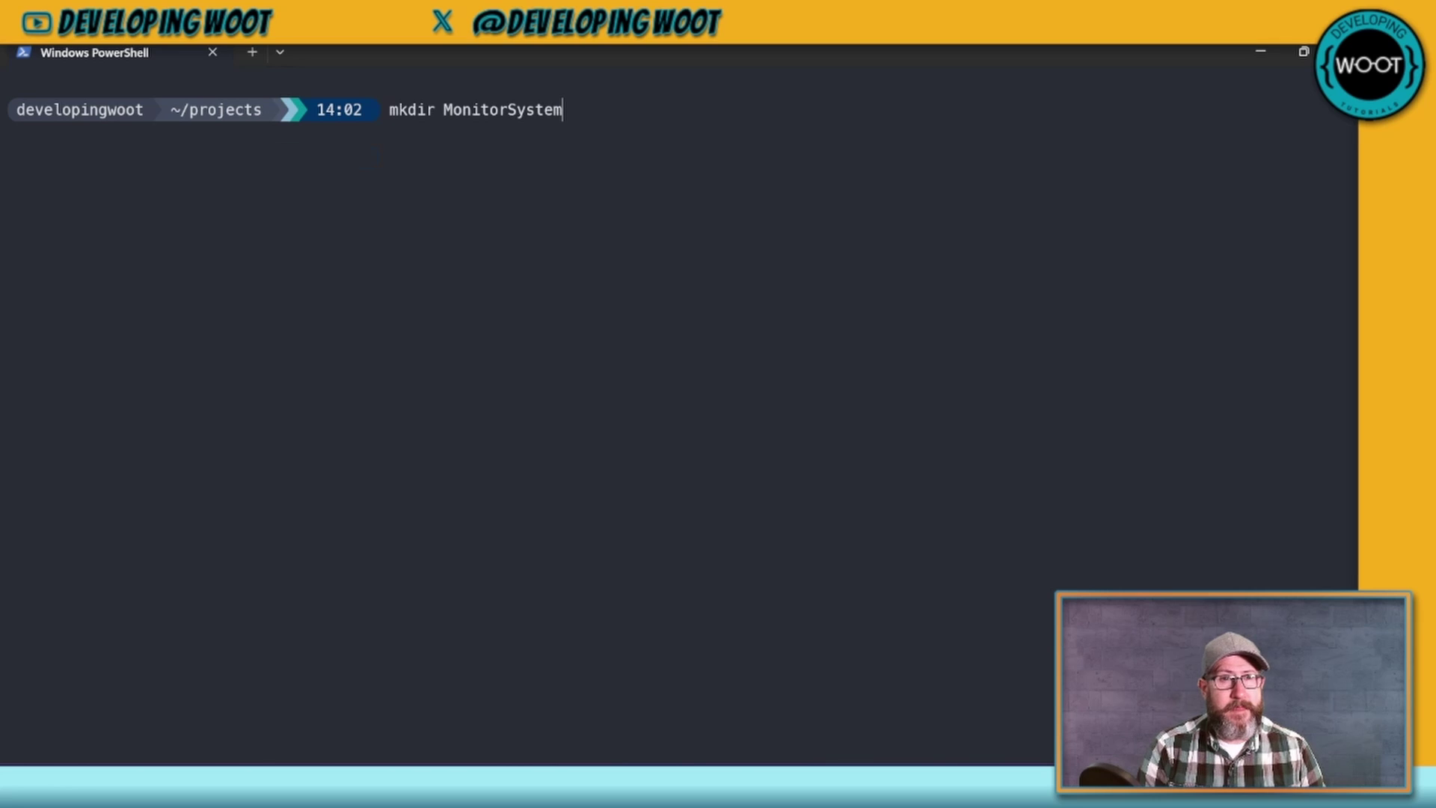
{"action": "key", "text": "Return"}
Step: Move into MonitorSystem and open it in VS Code with 'code .'
{"action": "type", "text": "cd M"}
{"action": "key", "text": "Tab"}
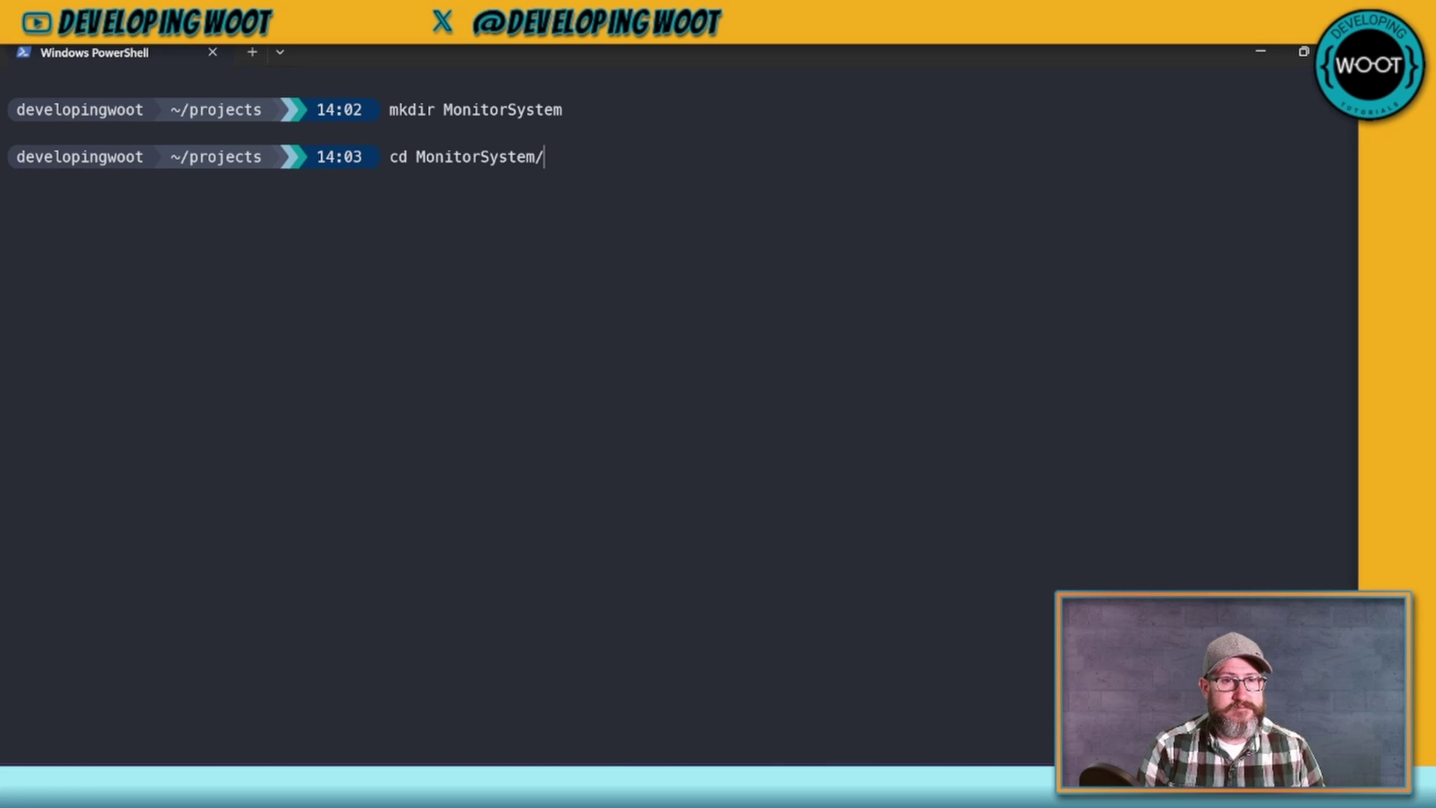
{"action": "key", "text": "Return"}
{"action": "type", "text": "code ."}
{"action": "key", "text": "Return"}
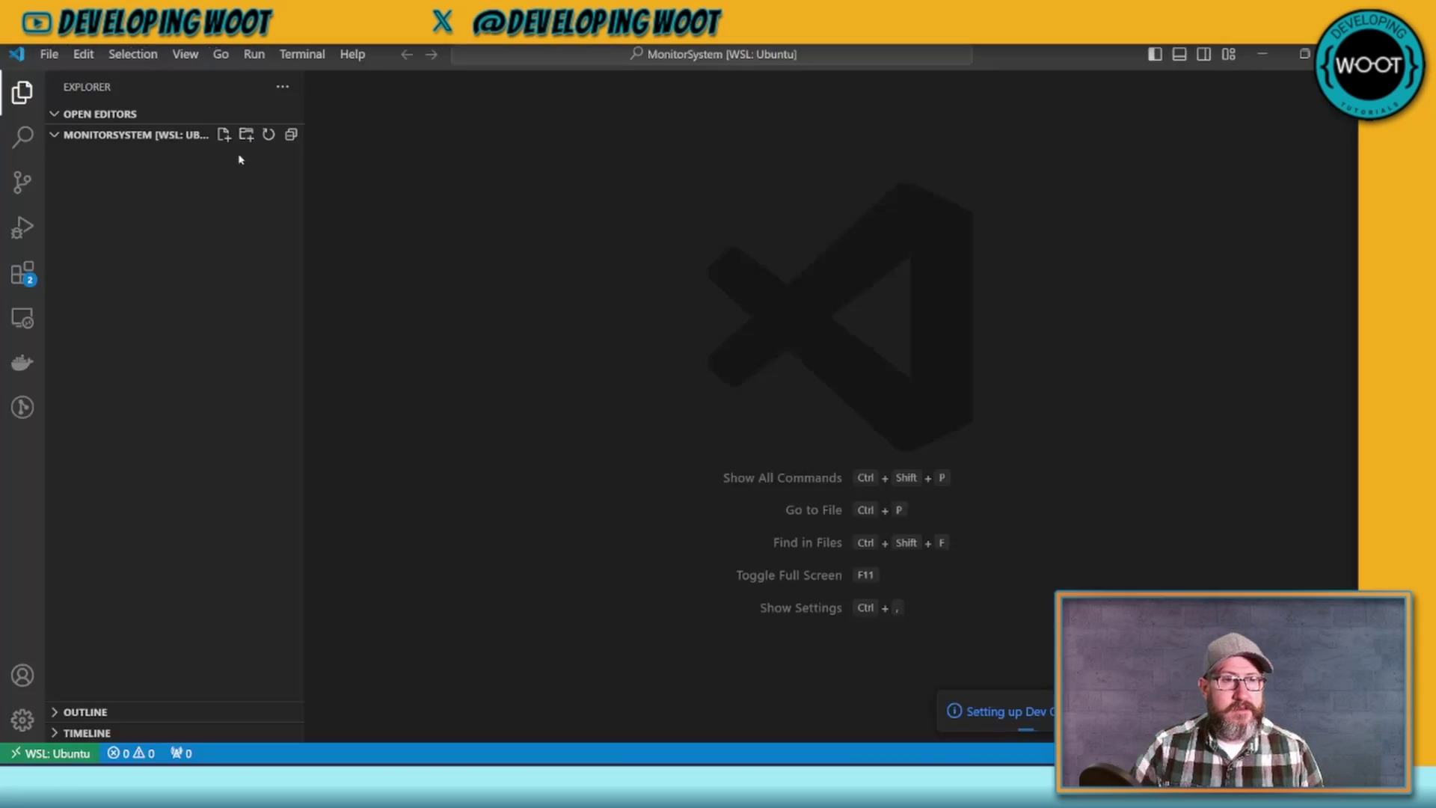
Step: Create a config folder in the MonitorSystem project
{"action": "left_click", "coordinate": [246, 135]}
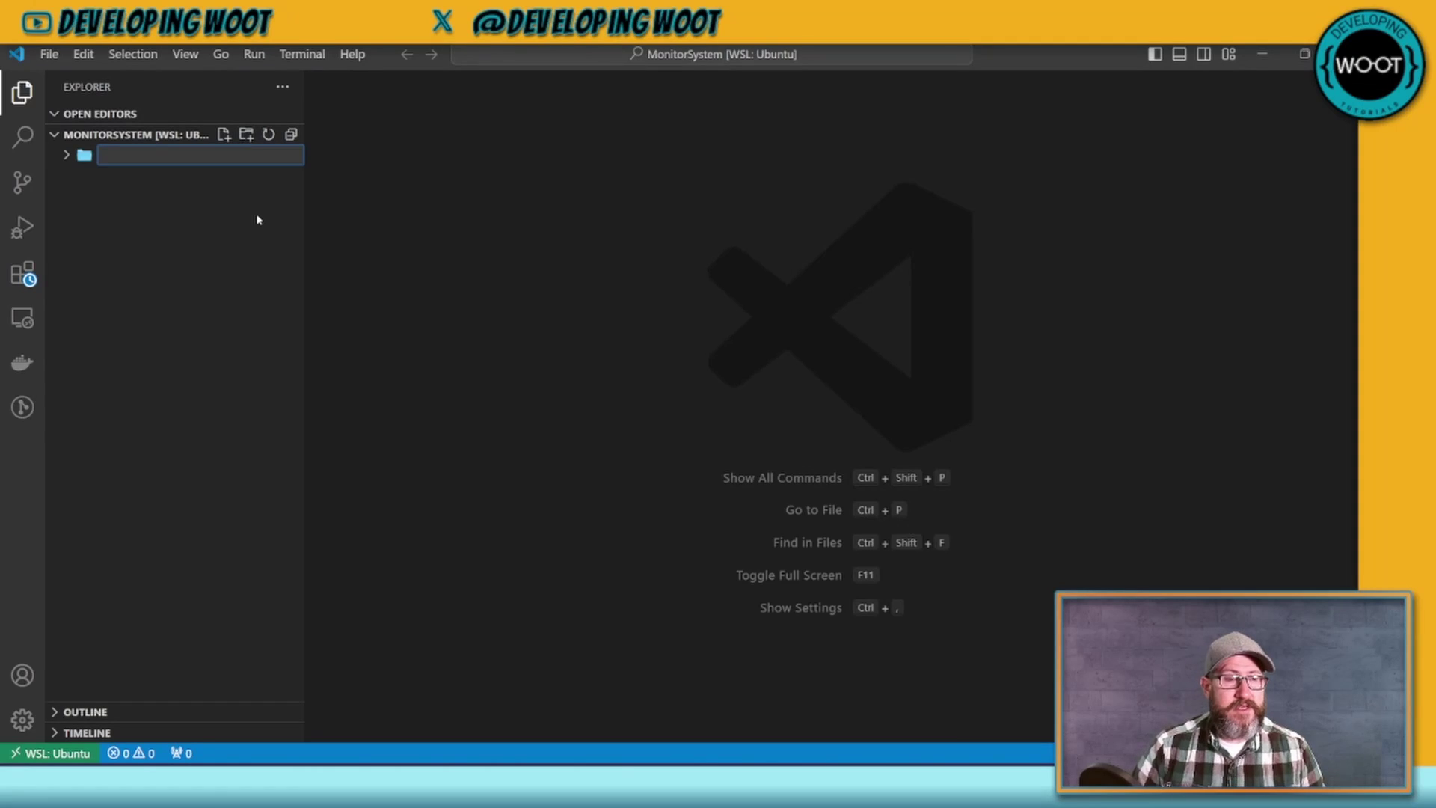
{"action": "type", "text": "config"}
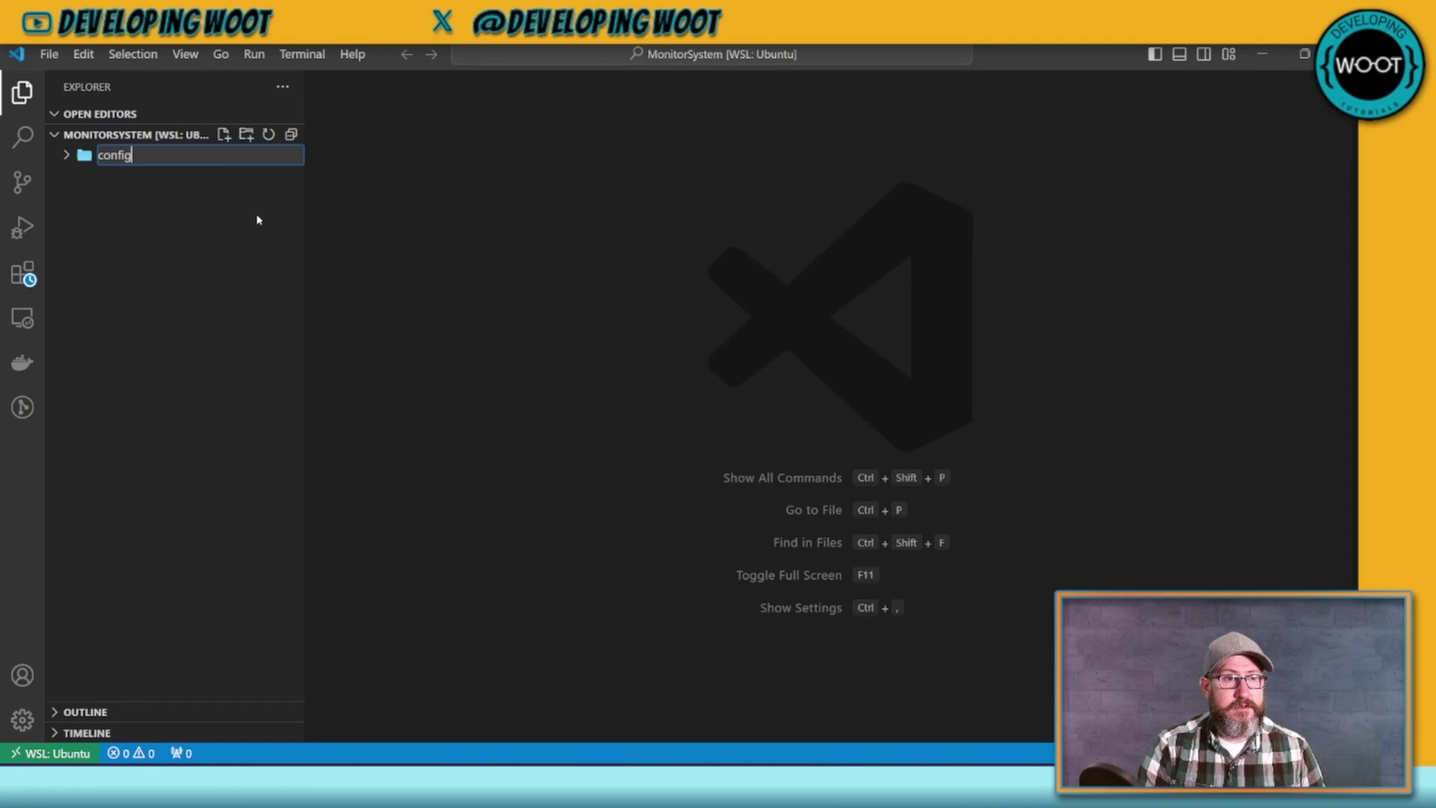
{"action": "key", "text": "Return"}
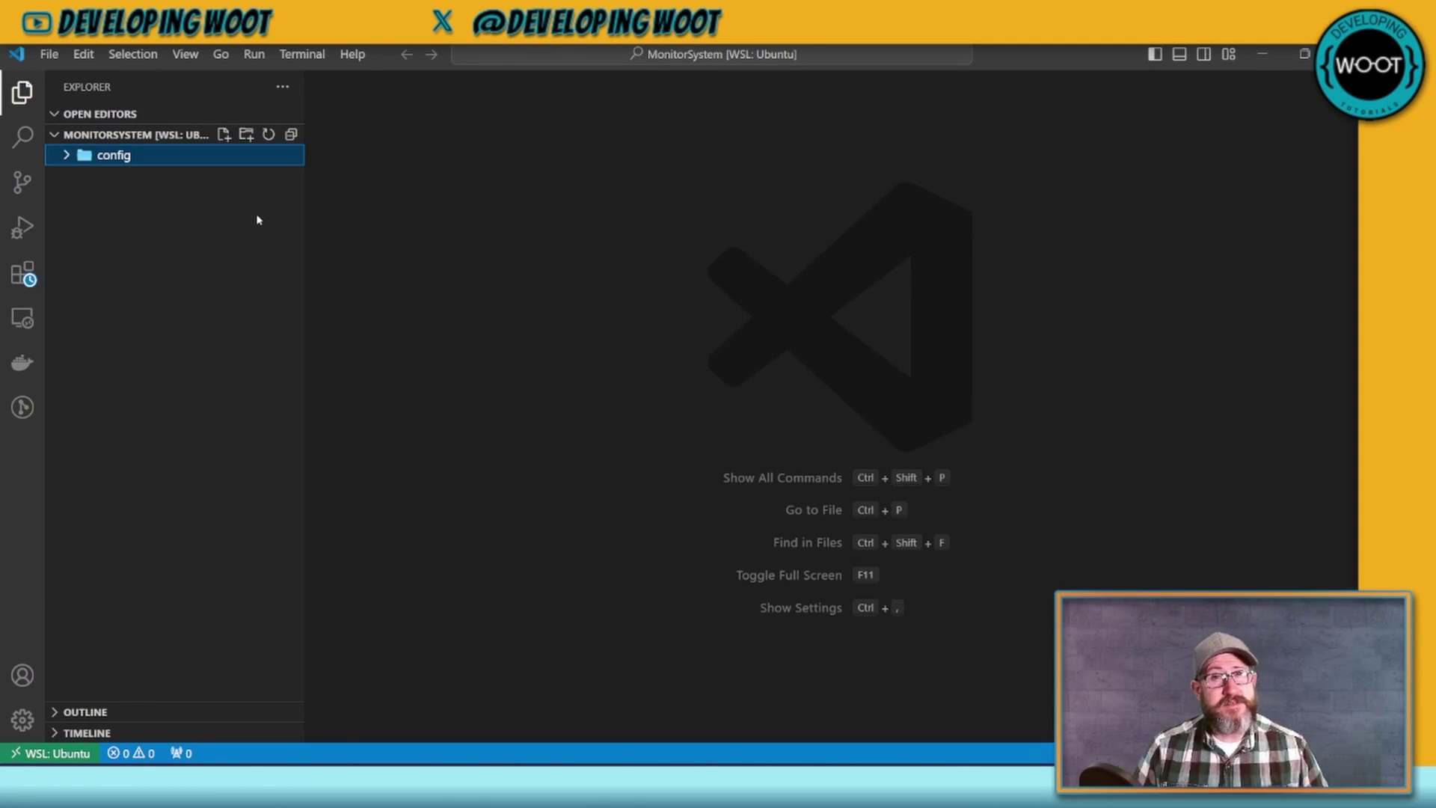
Step: Create docker-compose.yaml at the project root, not inside config
{"action": "left_click", "coordinate": [223, 135]}
{"action": "key", "text": "Escape"}
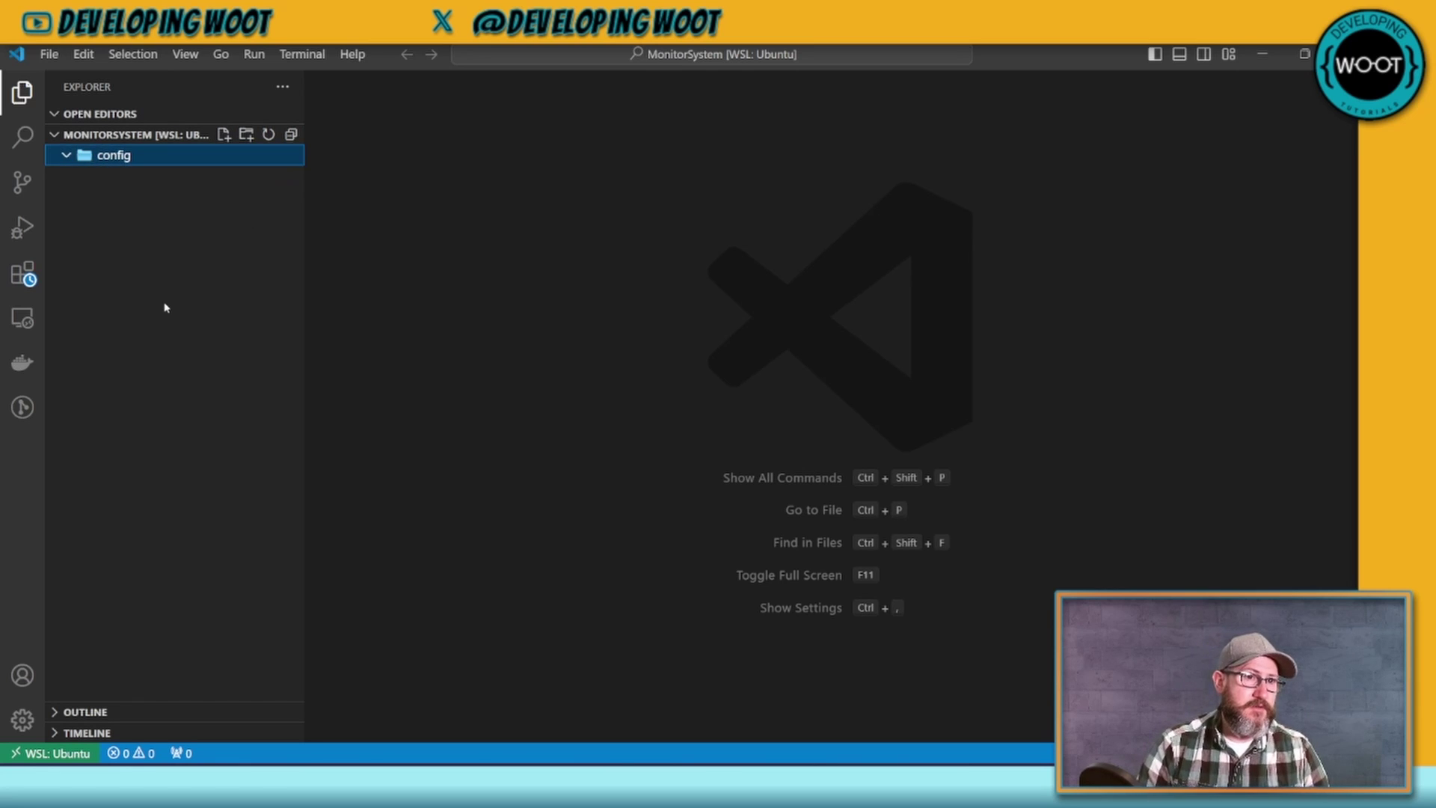
{"action": "left_click", "coordinate": [165, 308]}
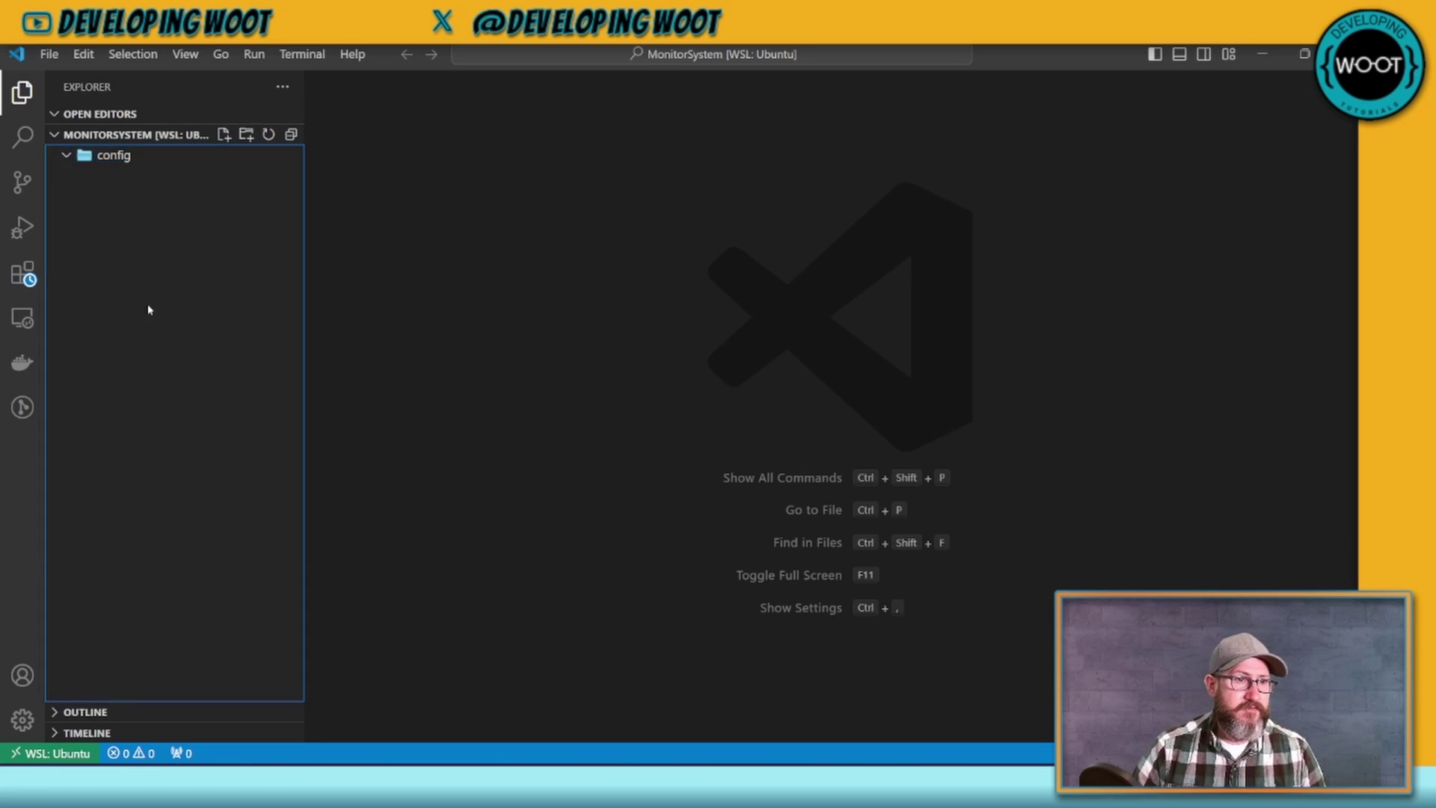
{"action": "left_click", "coordinate": [224, 135]}
{"action": "type", "text": "do"}
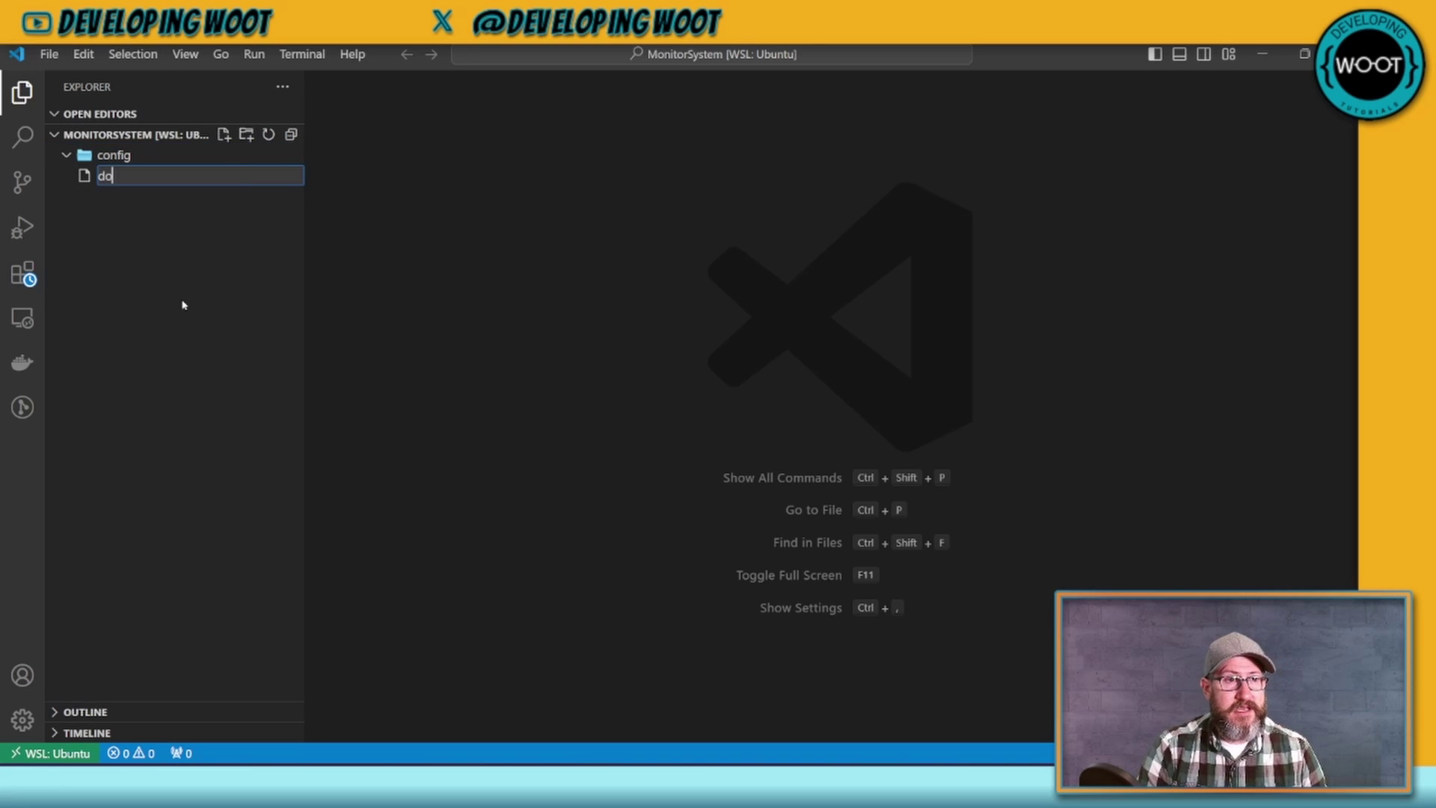
{"action": "type", "text": "cker-compose.yaml"}
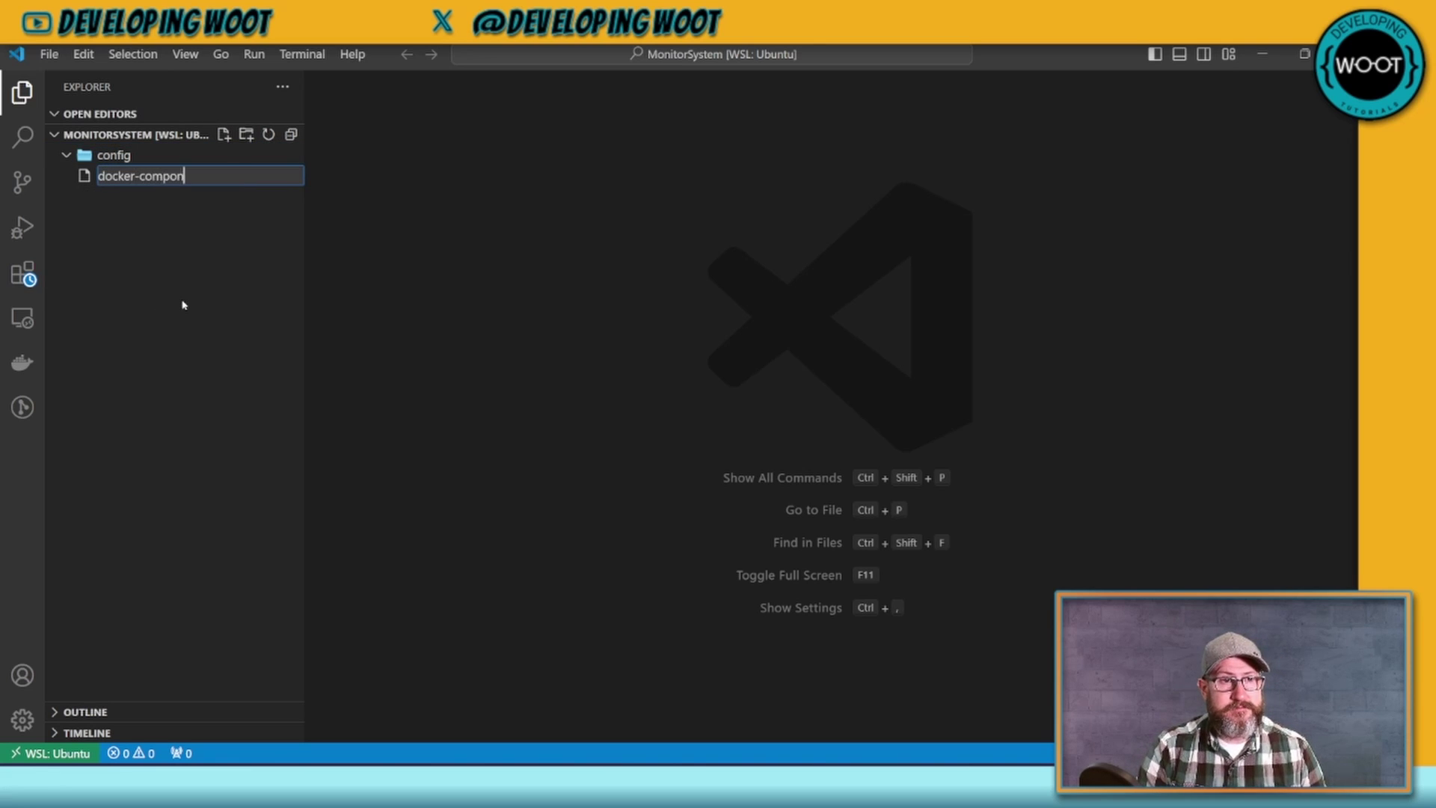
{"action": "key", "text": "Return"}
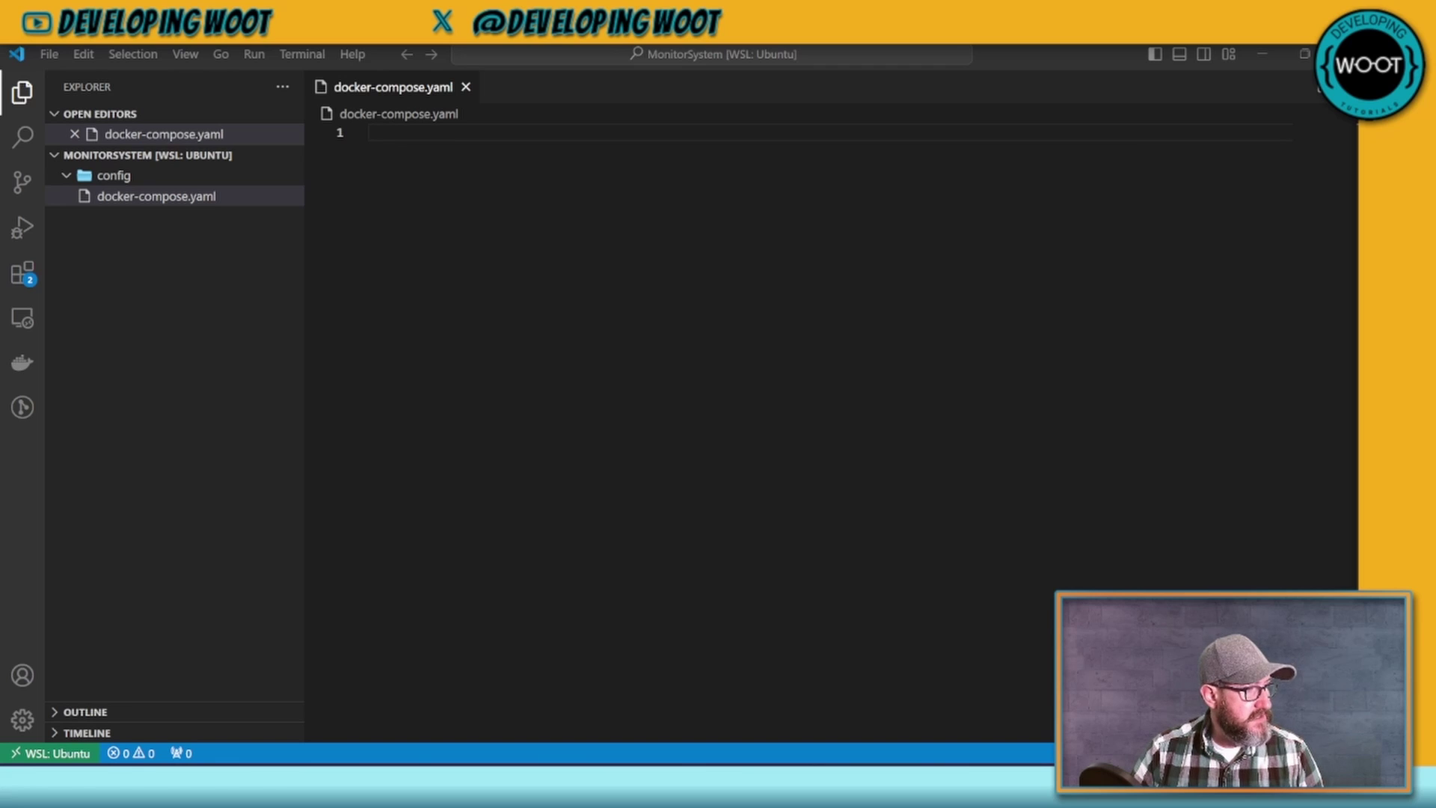
{"action": "key", "text": "ctrl+v"}
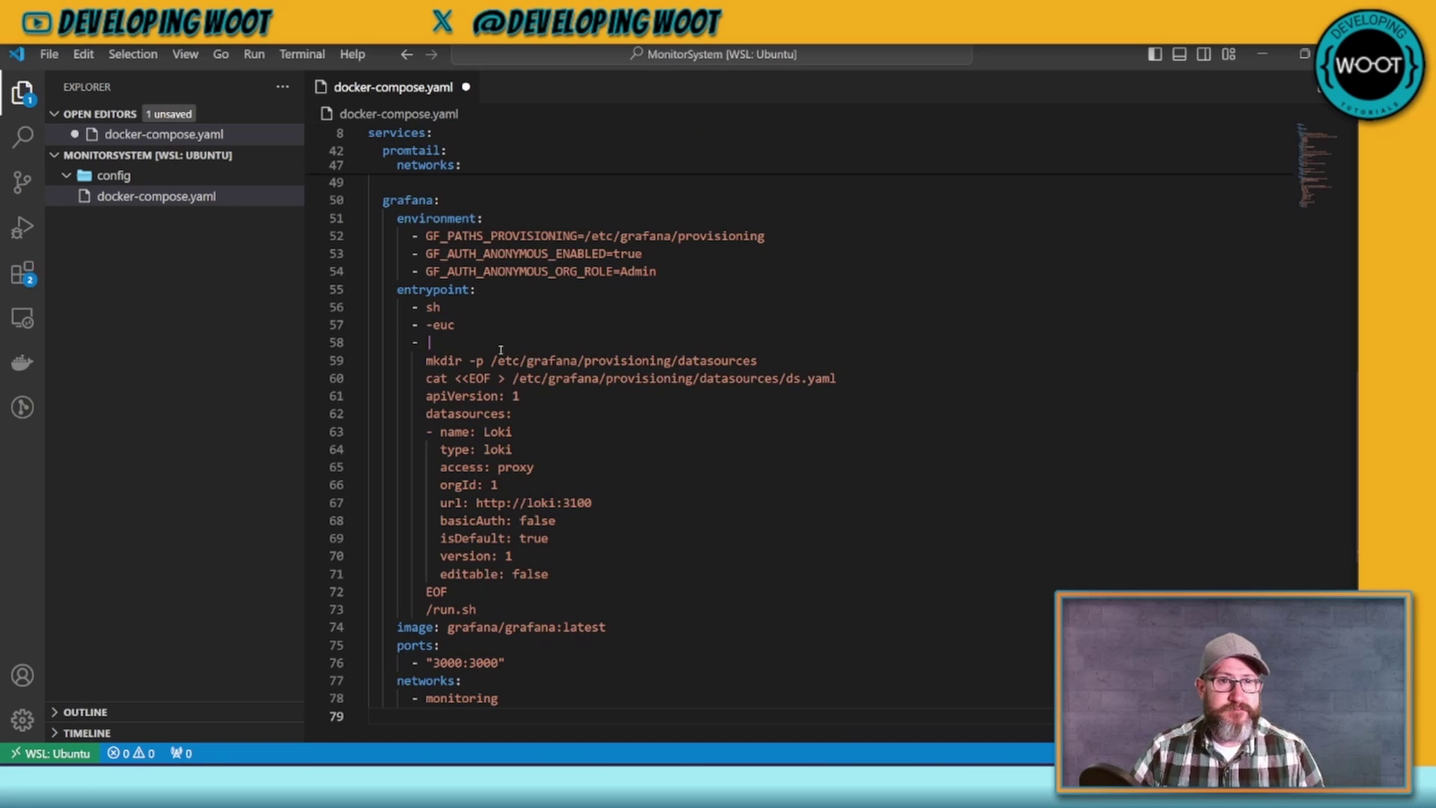
{"action": "scroll", "coordinate": [552, 357], "scroll_direction": "up", "scroll_amount": 15}
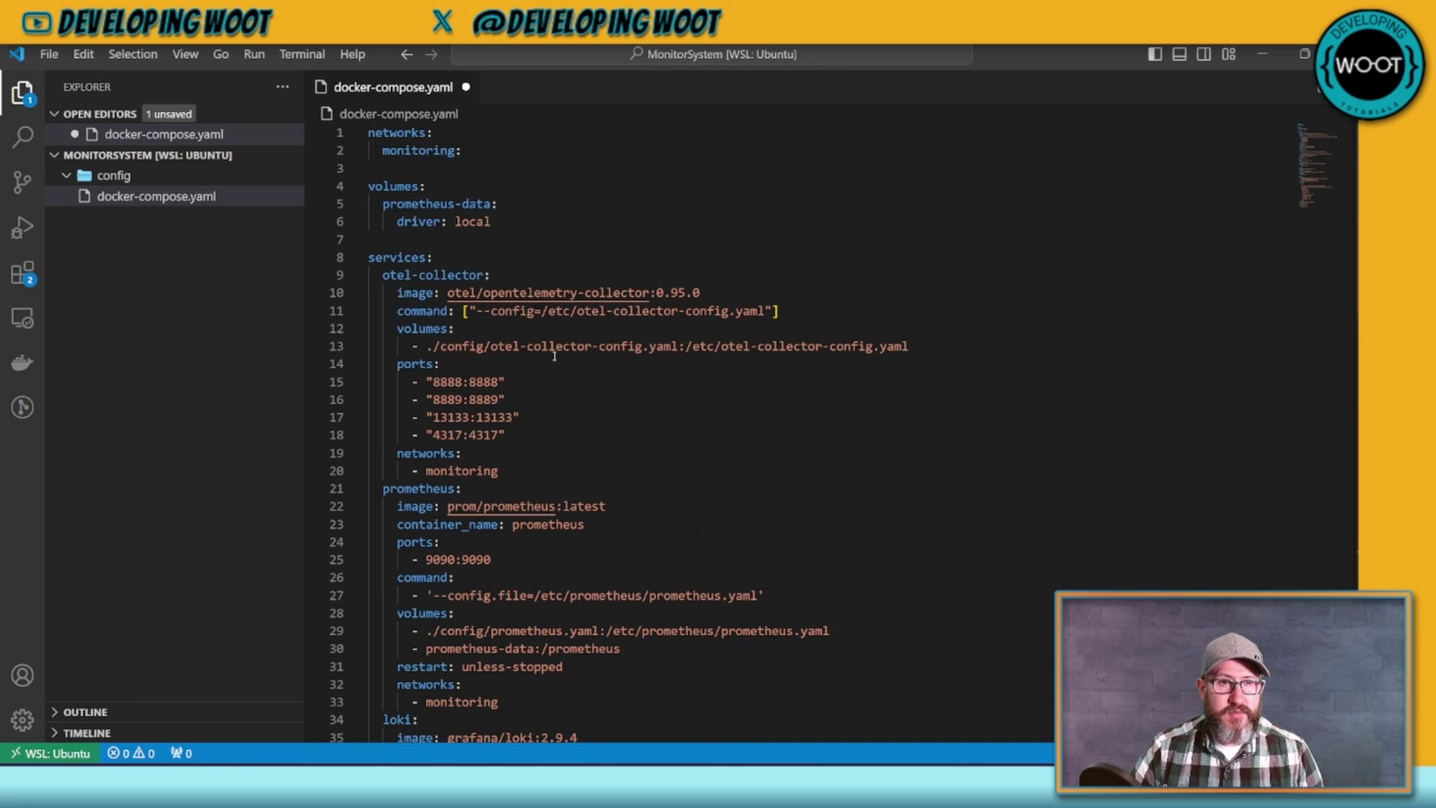
{"action": "left_click_drag", "start_coordinate": [510, 168], "coordinate": [319, 120]}
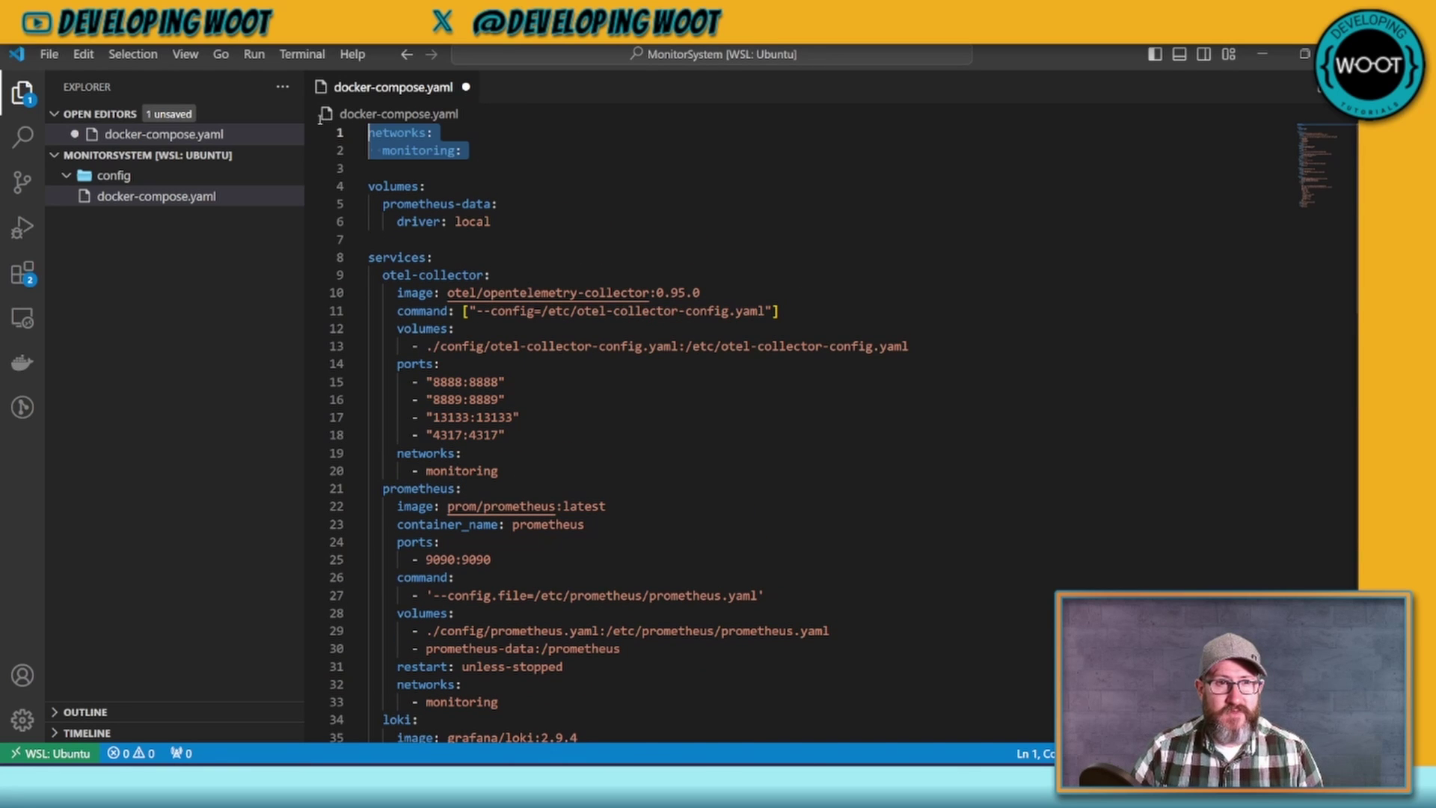
{"action": "left_click", "coordinate": [439, 152]}
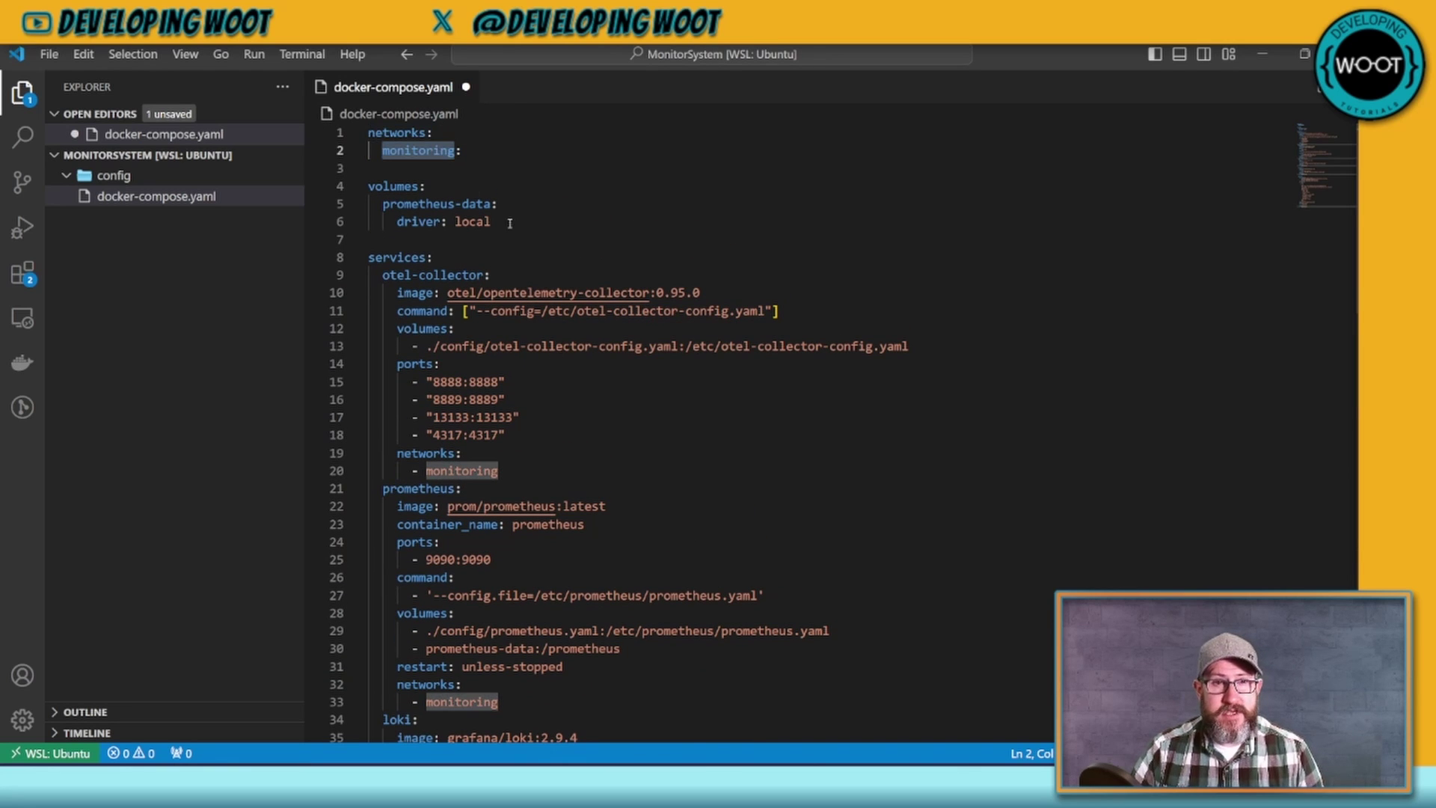
{"action": "left_click_drag", "start_coordinate": [493, 223], "coordinate": [361, 185]}
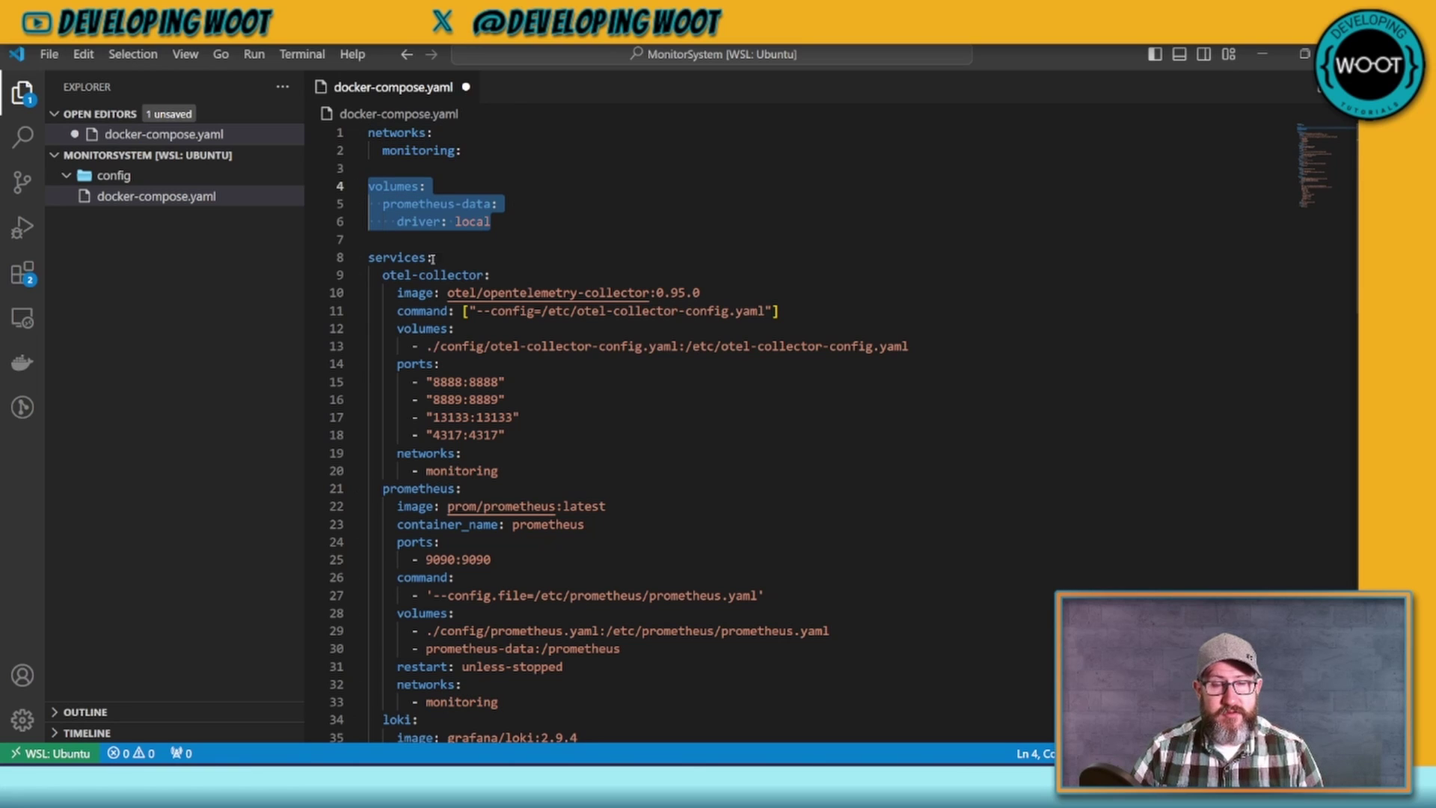
{"action": "scroll", "coordinate": [433, 259], "scroll_direction": "down", "scroll_amount": 2}
{"action": "scroll", "coordinate": [432, 258], "scroll_direction": "up", "scroll_amount": 2}
{"action": "left_click_drag", "start_coordinate": [382, 275], "coordinate": [670, 471]}
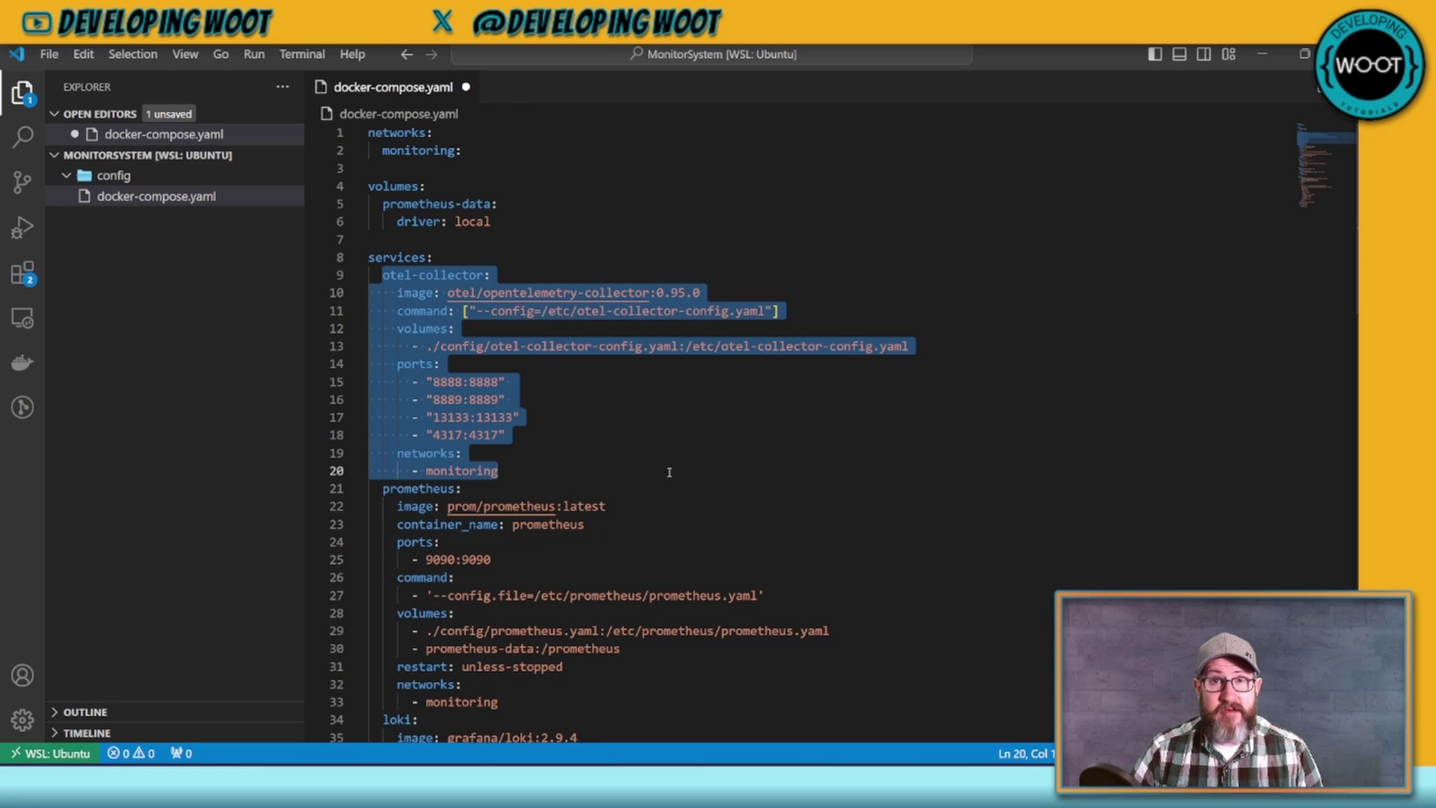
{"action": "scroll", "coordinate": [632, 416], "scroll_direction": "down", "scroll_amount": 3}
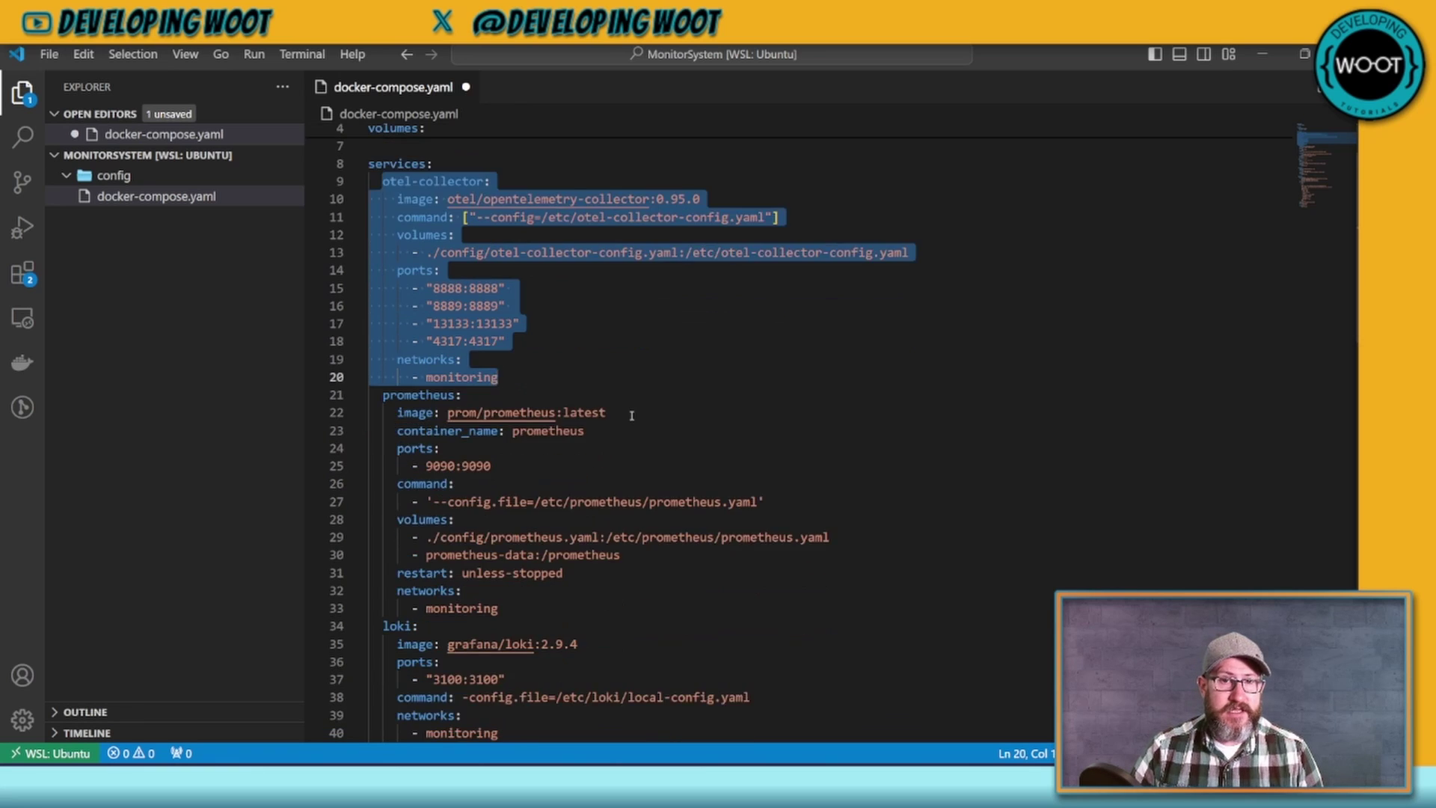
{"action": "scroll", "coordinate": [632, 416], "scroll_direction": "down", "scroll_amount": 2}
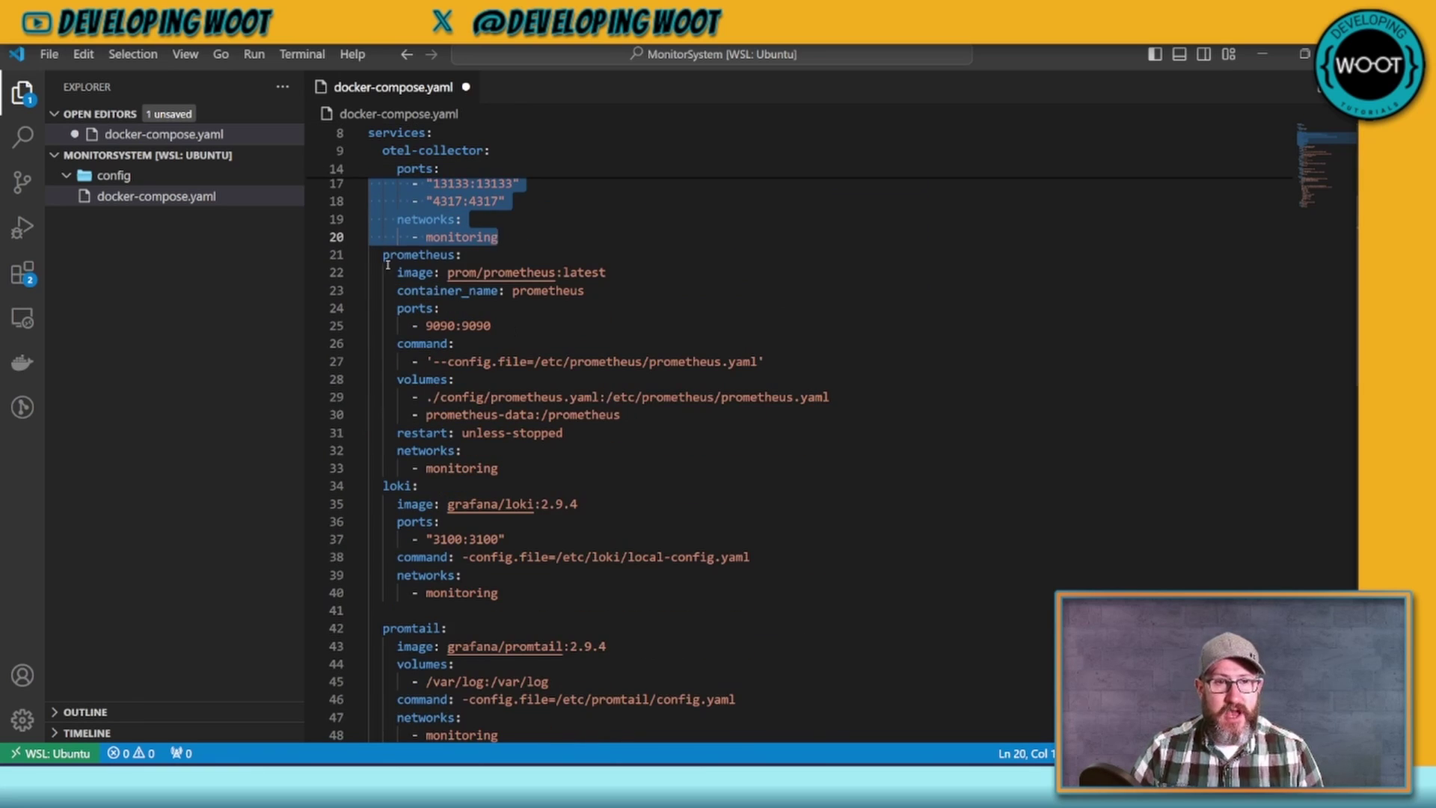
{"action": "left_click_drag", "start_coordinate": [388, 264], "coordinate": [712, 494]}
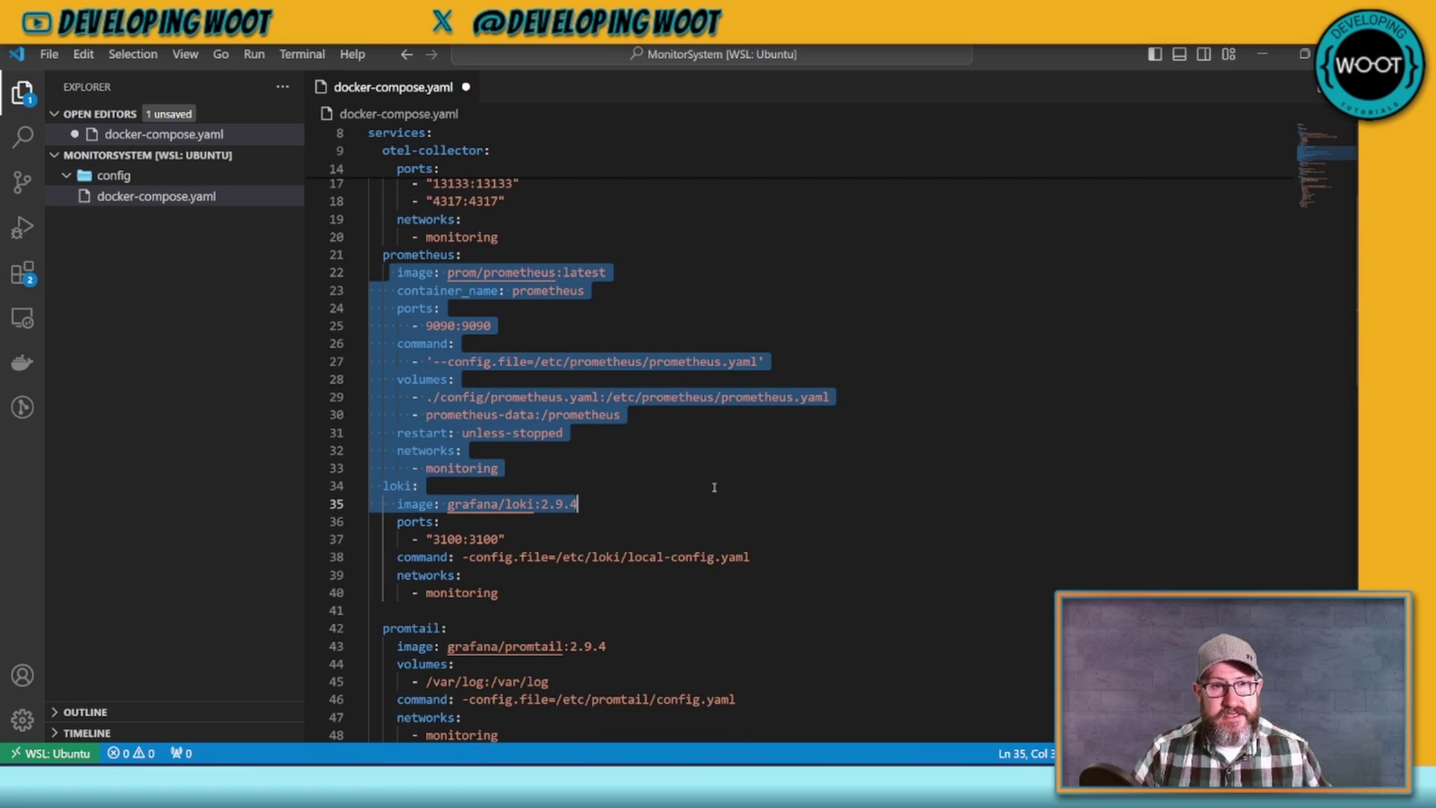
{"action": "scroll", "coordinate": [639, 422], "scroll_direction": "up", "scroll_amount": 5}
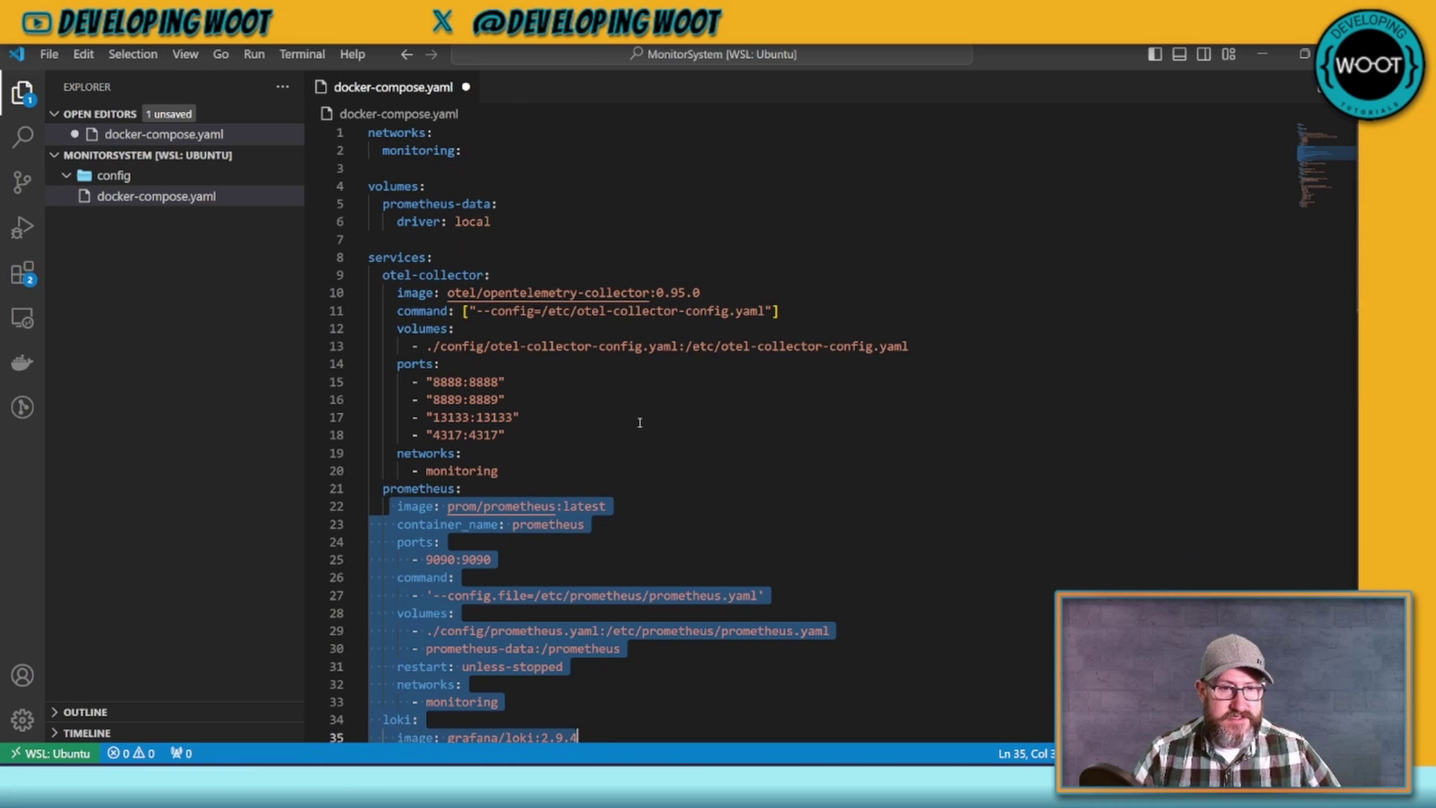
{"action": "left_click_drag", "start_coordinate": [390, 289], "coordinate": [697, 467]}
{"action": "left_click_drag", "start_coordinate": [410, 293], "coordinate": [699, 292]}
{"action": "left_click_drag", "start_coordinate": [394, 310], "coordinate": [810, 315]}
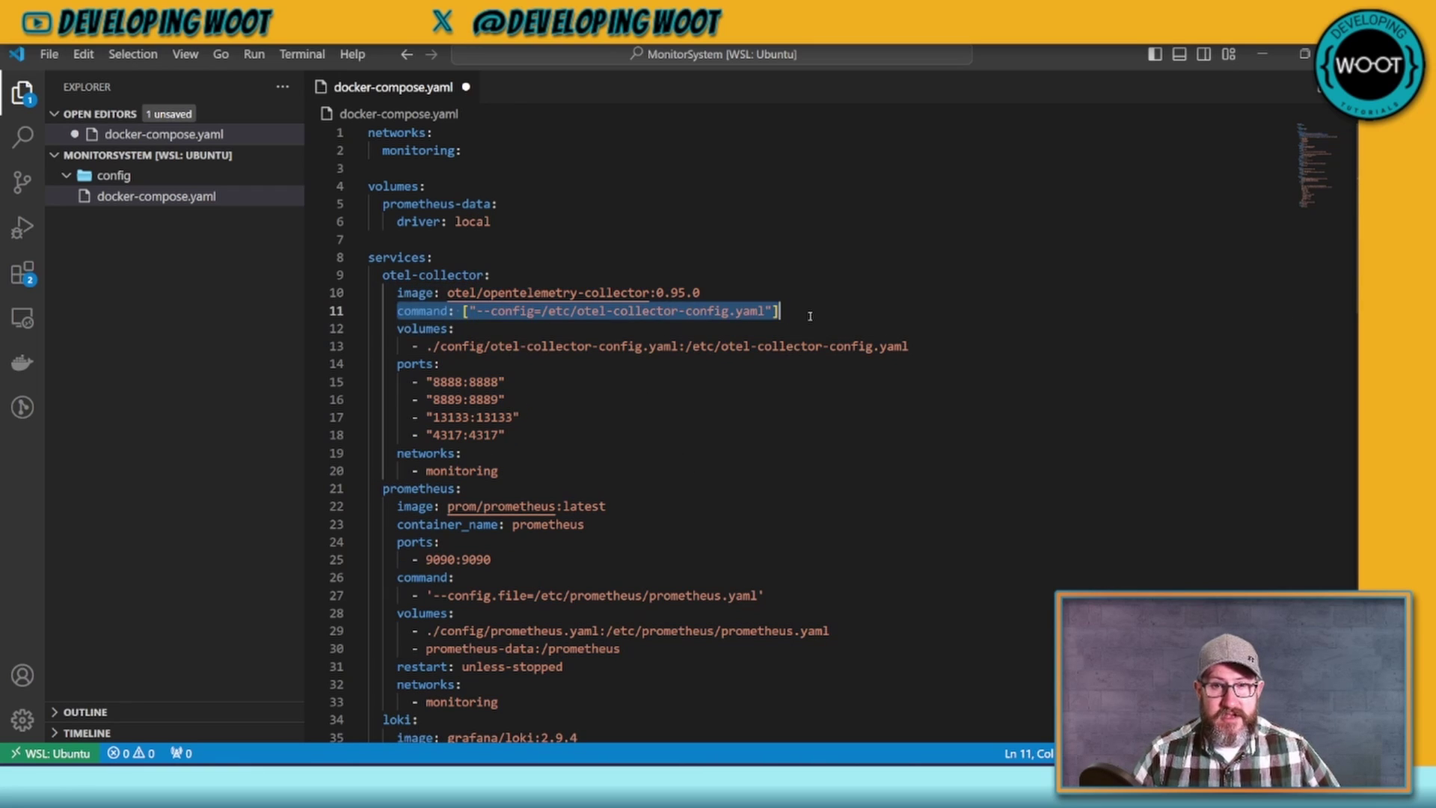
{"action": "left_click_drag", "start_coordinate": [421, 328], "coordinate": [929, 343]}
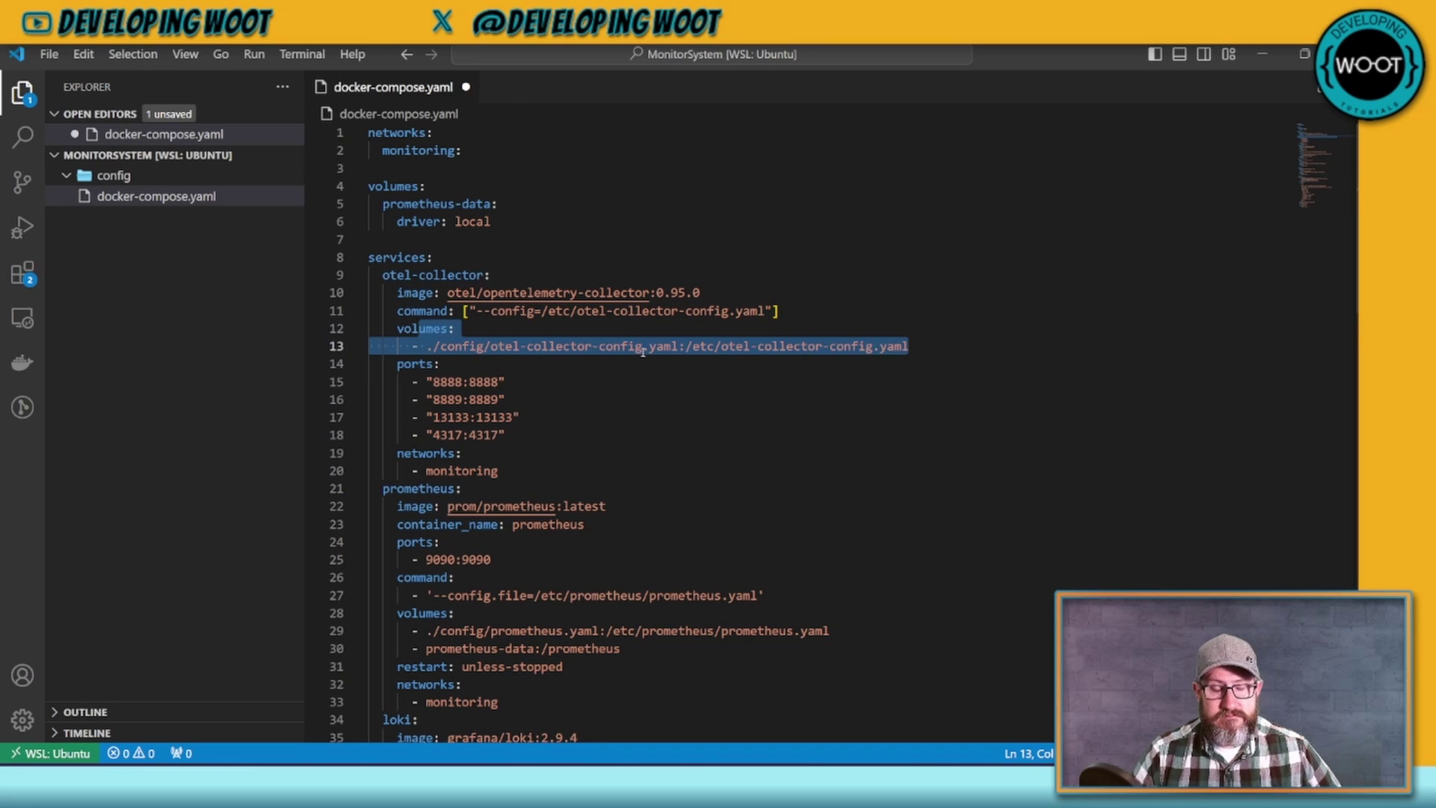
{"action": "scroll", "coordinate": [621, 355], "scroll_direction": "down", "scroll_amount": 1}
{"action": "left_click_drag", "start_coordinate": [394, 317], "coordinate": [584, 406]}
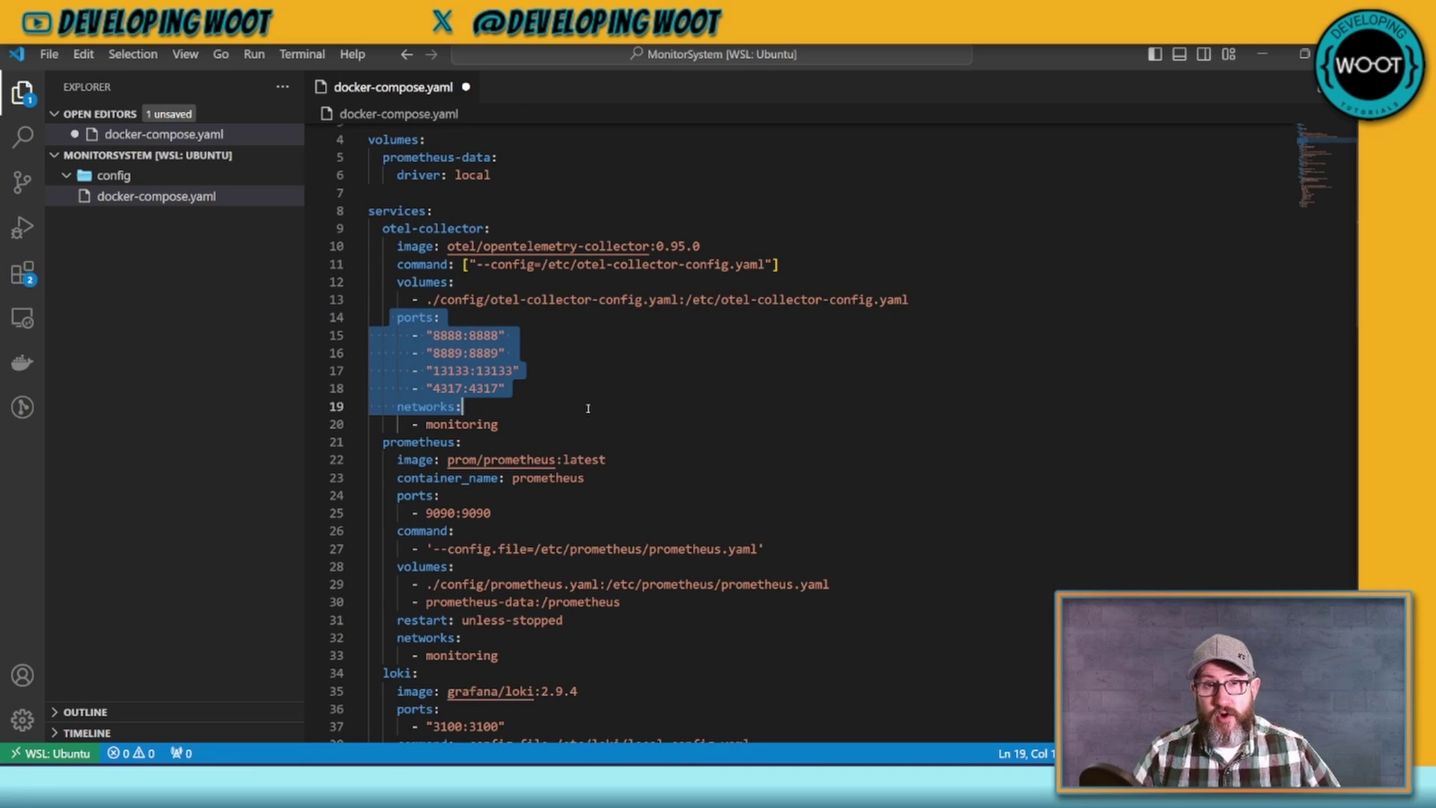
{"action": "left_click", "coordinate": [456, 335]}
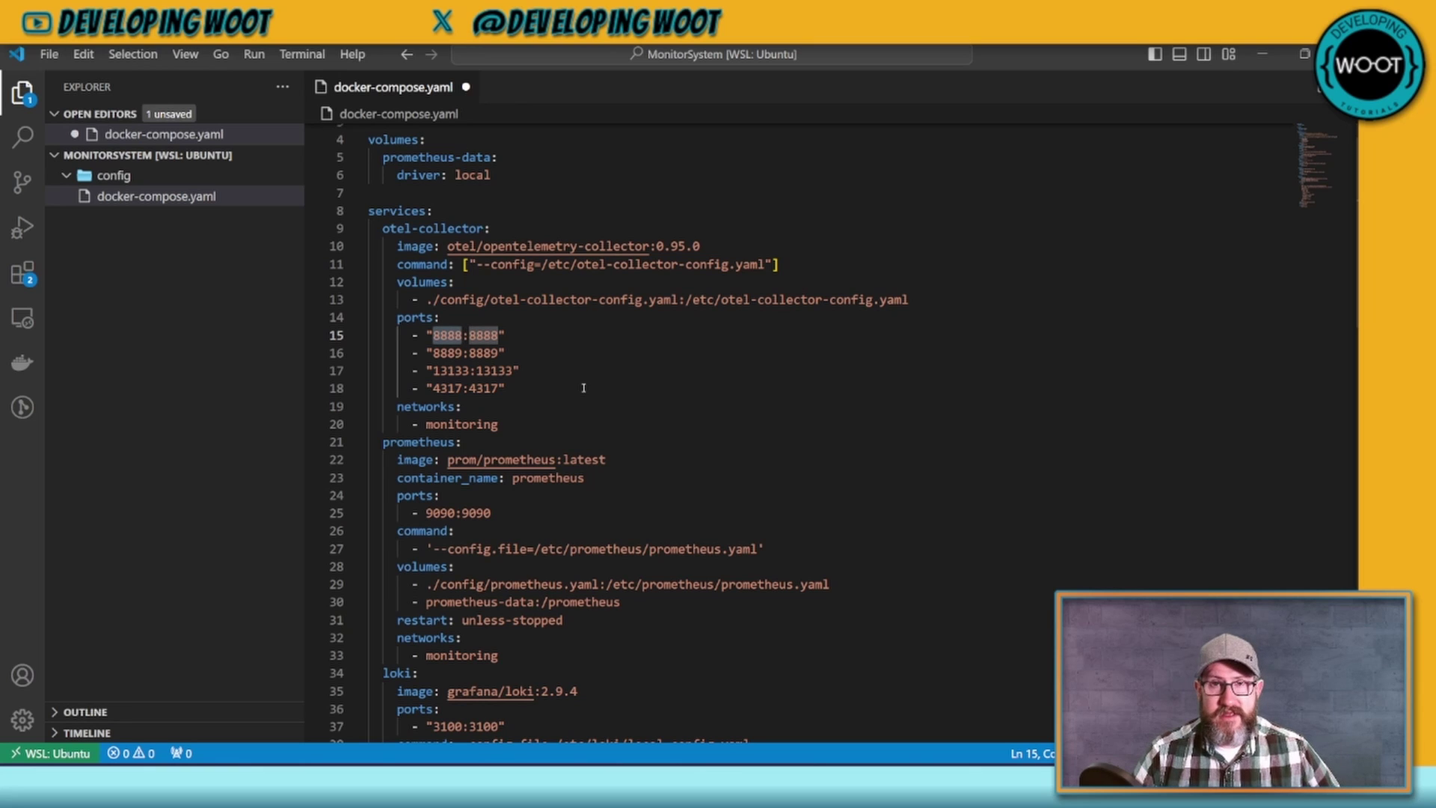
{"action": "scroll", "coordinate": [583, 387], "scroll_direction": "down", "scroll_amount": 1}
{"action": "scroll", "coordinate": [584, 387], "scroll_direction": "down", "scroll_amount": 1}
{"action": "left_click_drag", "start_coordinate": [499, 331], "coordinate": [356, 318]}
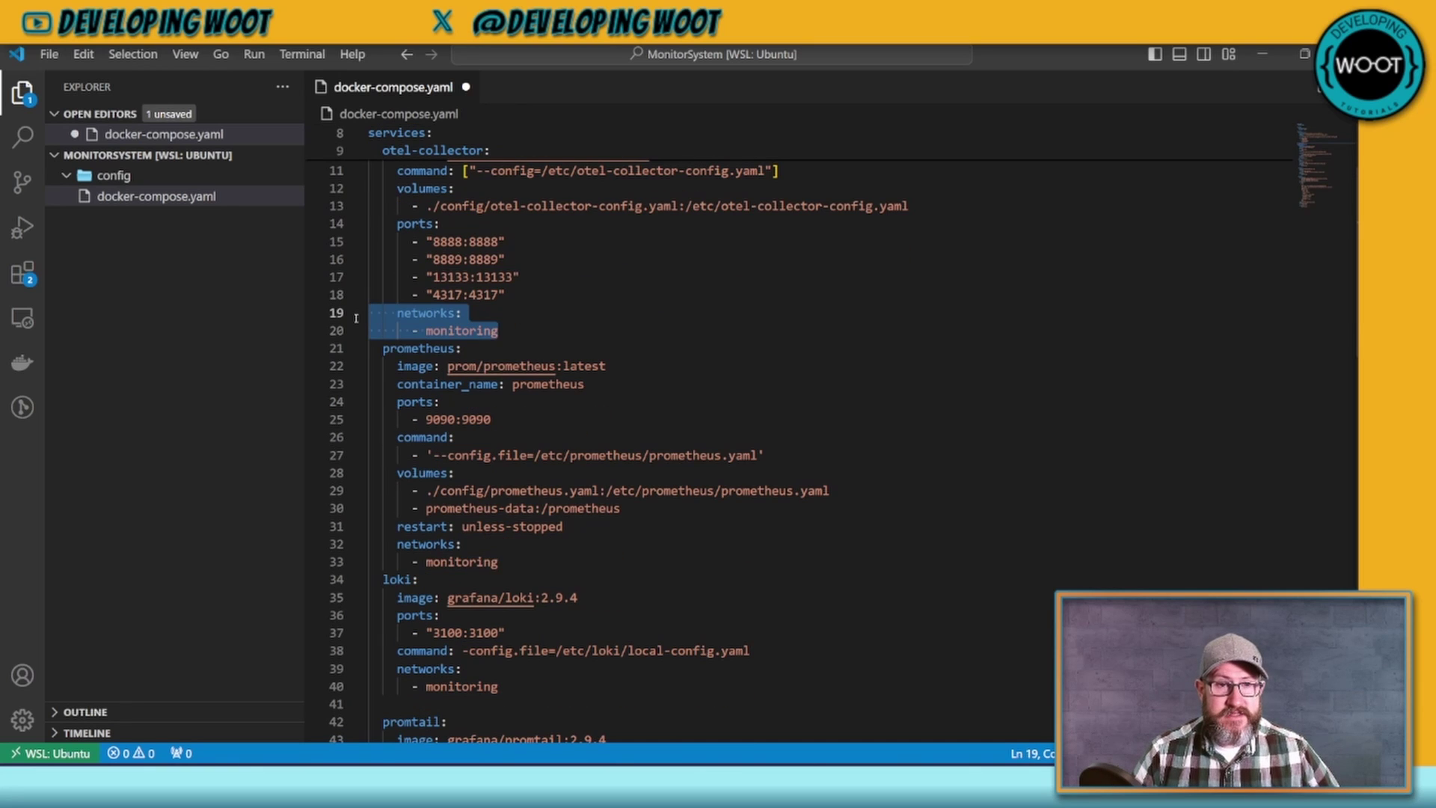
{"action": "scroll", "coordinate": [489, 354], "scroll_direction": "up", "scroll_amount": 3}
{"action": "scroll", "coordinate": [489, 354], "scroll_direction": "down", "scroll_amount": 2}
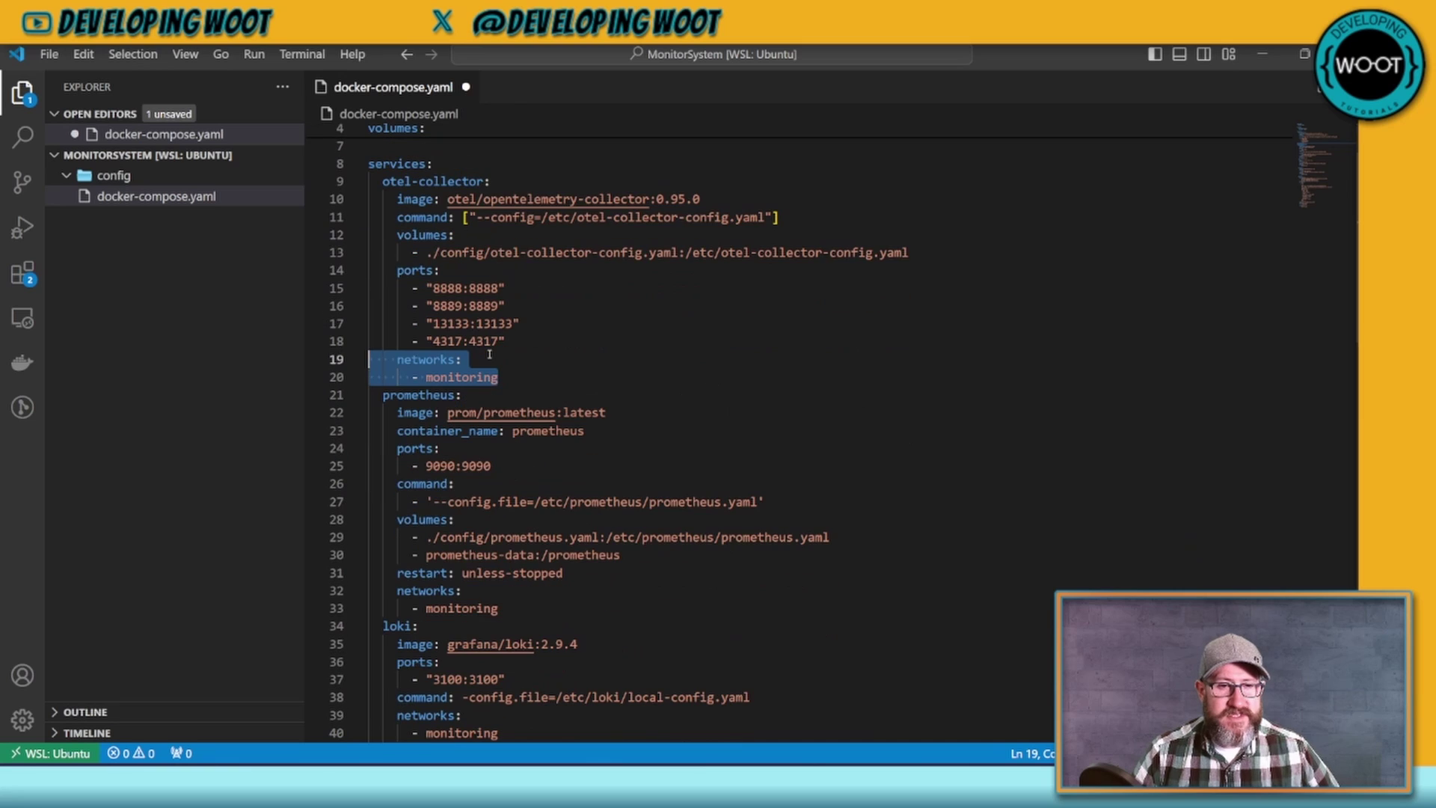
{"action": "scroll", "coordinate": [489, 354], "scroll_direction": "down", "scroll_amount": 1}
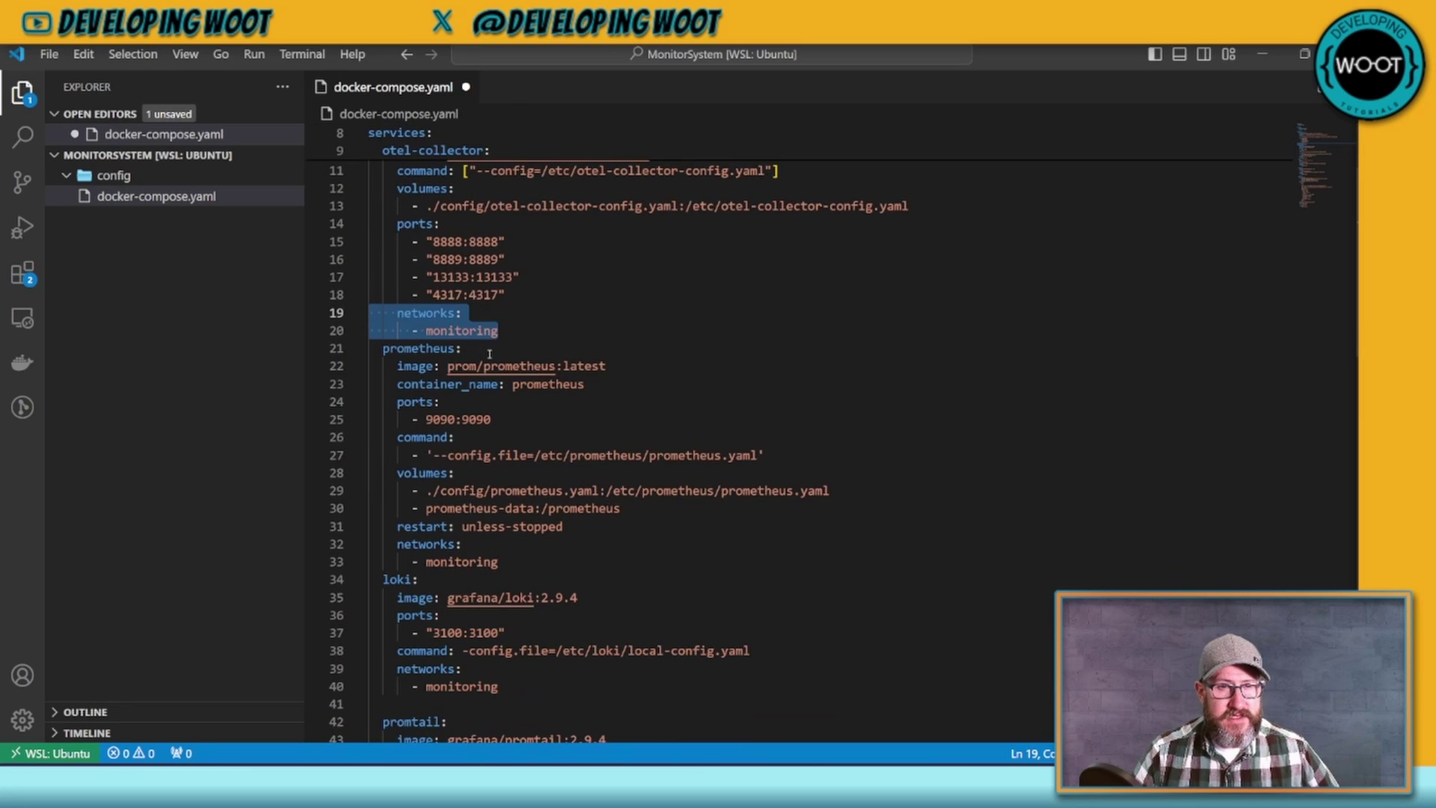
{"action": "scroll", "coordinate": [489, 354], "scroll_direction": "down", "scroll_amount": 1}
Step: Review the prometheus service: image, 9090 port, config-file command and ./config/prometheus.yaml volume
{"action": "left_click_drag", "start_coordinate": [389, 327], "coordinate": [629, 334]}
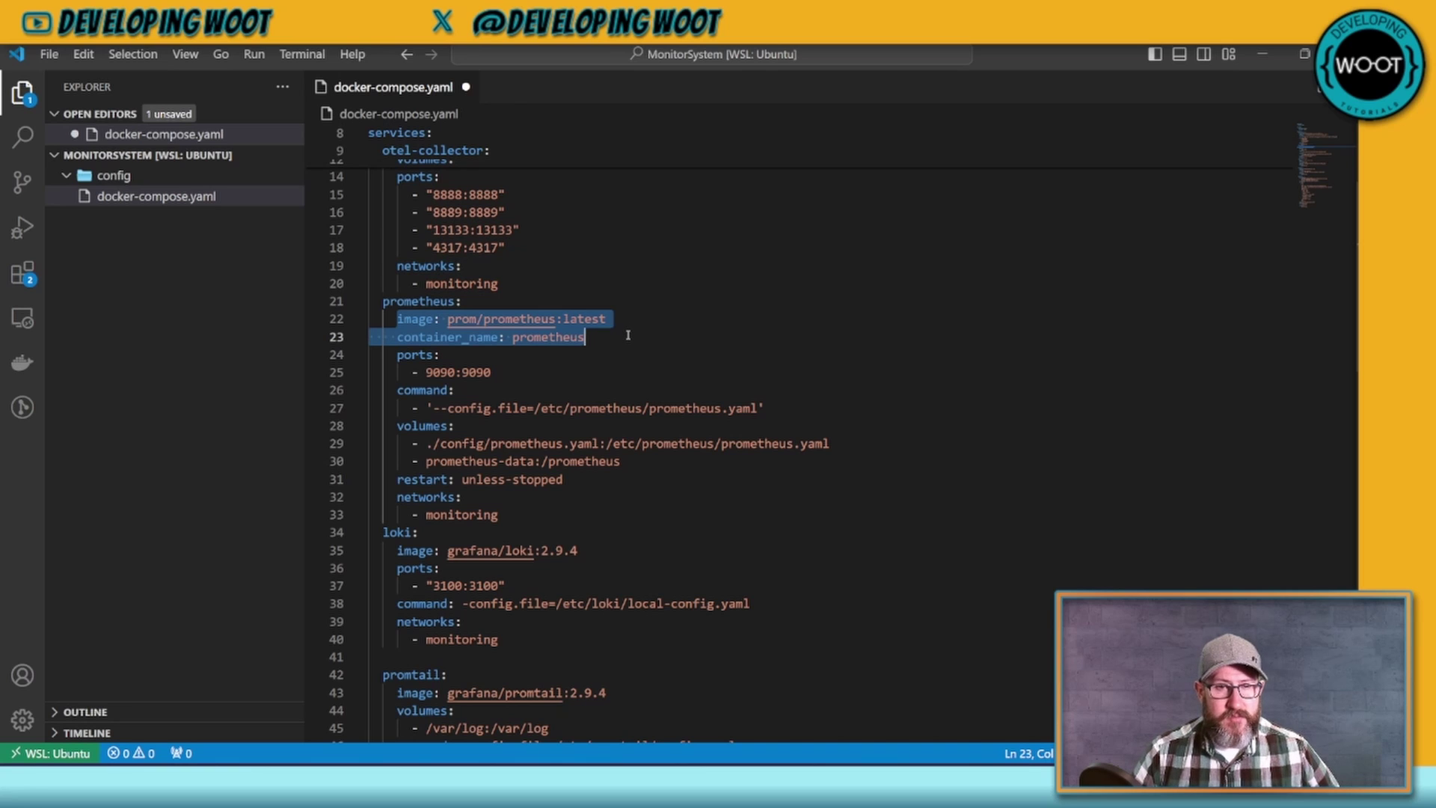
{"action": "scroll", "coordinate": [627, 335], "scroll_direction": "down", "scroll_amount": 1}
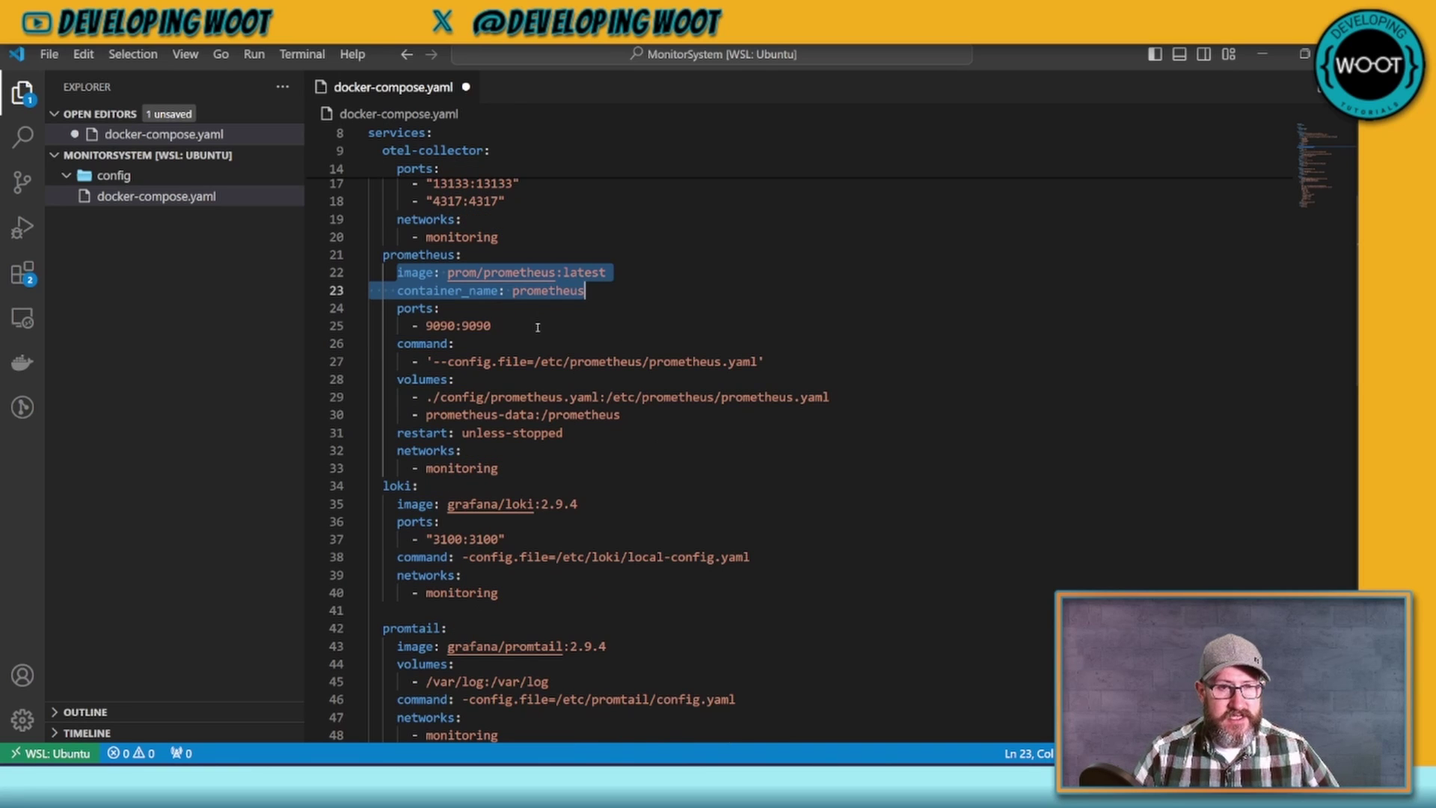
{"action": "left_click_drag", "start_coordinate": [413, 325], "coordinate": [542, 337]}
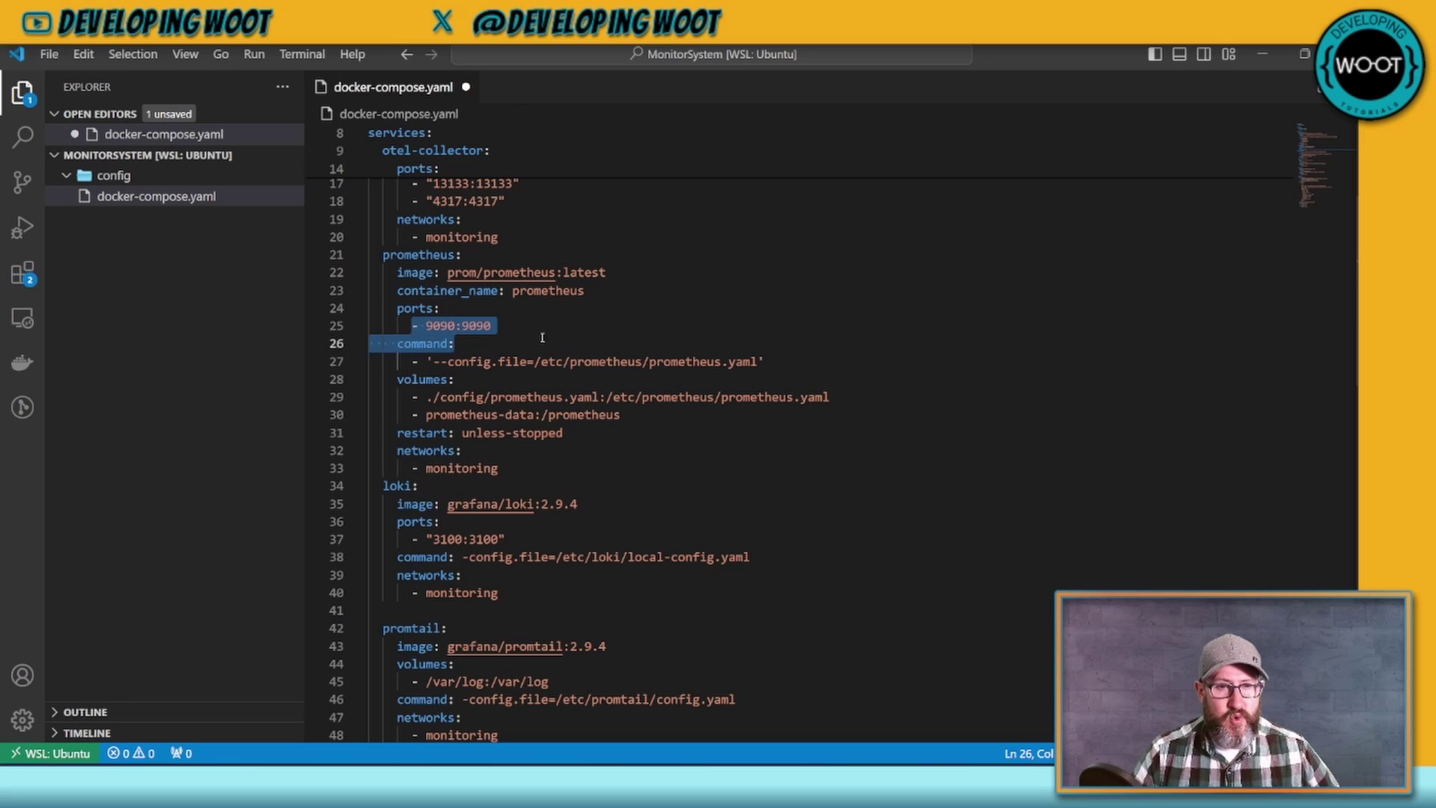
{"action": "left_click", "coordinate": [544, 338]}
{"action": "left_click_drag", "start_coordinate": [771, 364], "coordinate": [441, 364]}
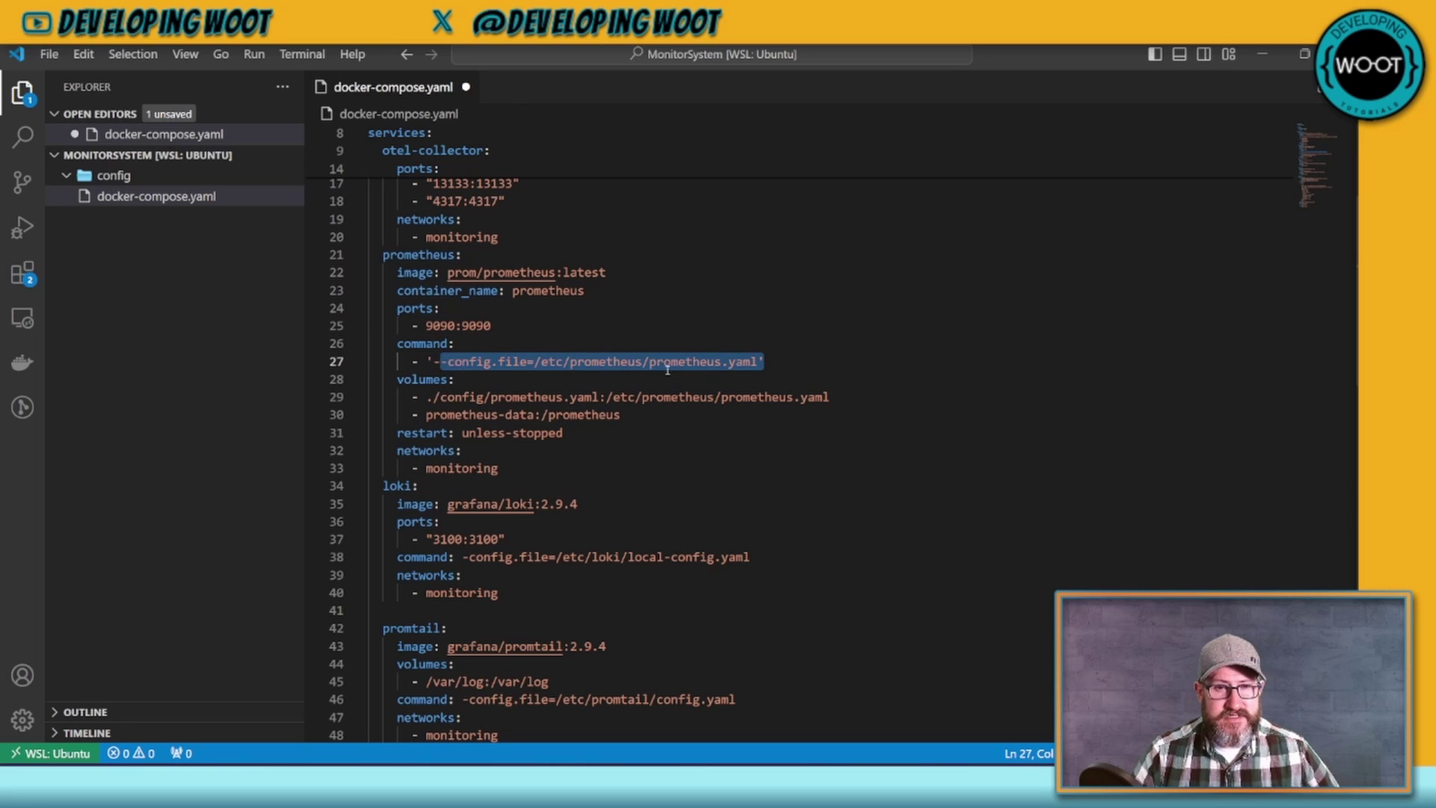
{"action": "left_click", "coordinate": [554, 364]}
{"action": "left_click_drag", "start_coordinate": [432, 397], "coordinate": [615, 397]}
Step: Create an empty prometheus.yaml inside the config folder
{"action": "left_click", "coordinate": [113, 175]}
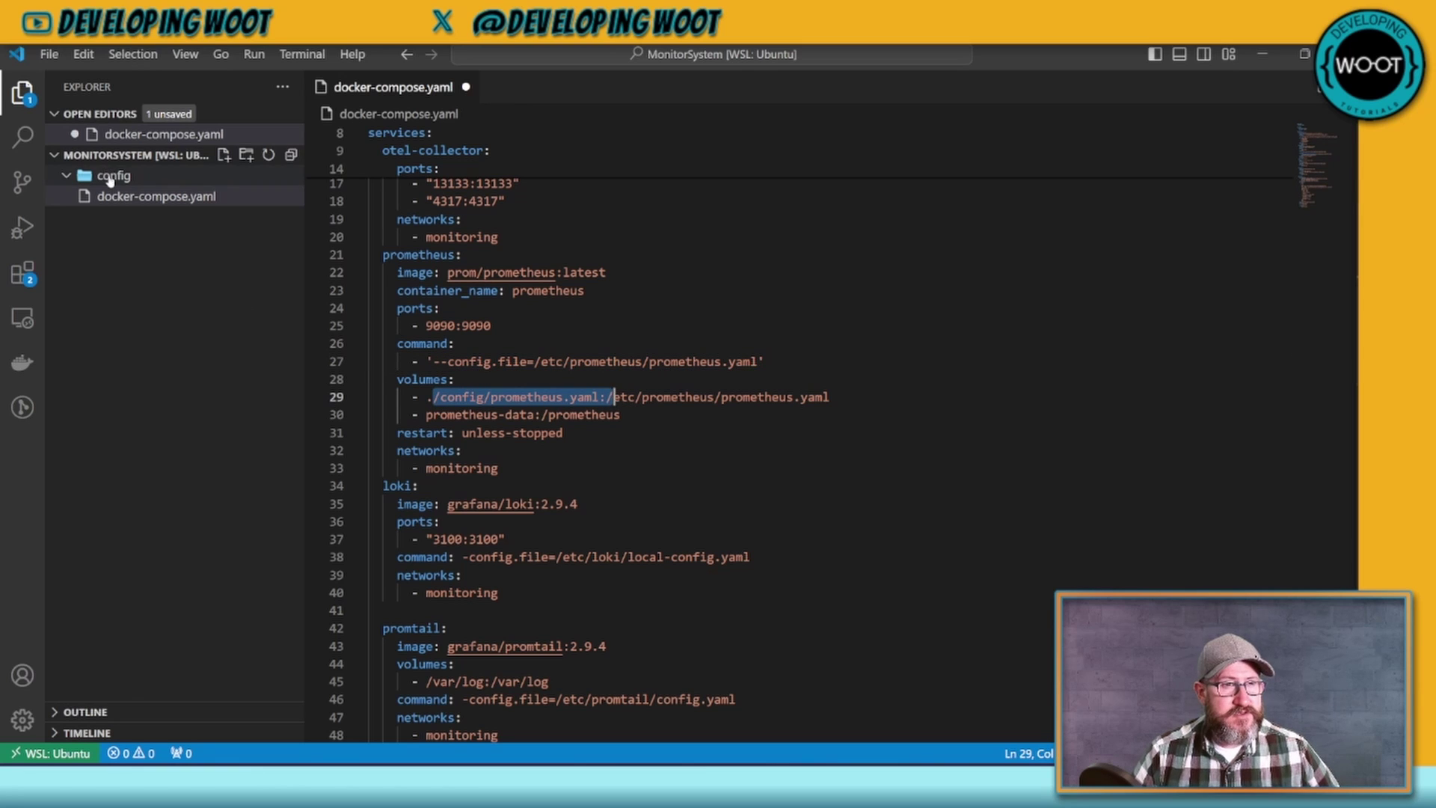
{"action": "left_click", "coordinate": [223, 155]}
{"action": "type", "text": "prometheus.yaml"}
{"action": "key", "text": "Return"}
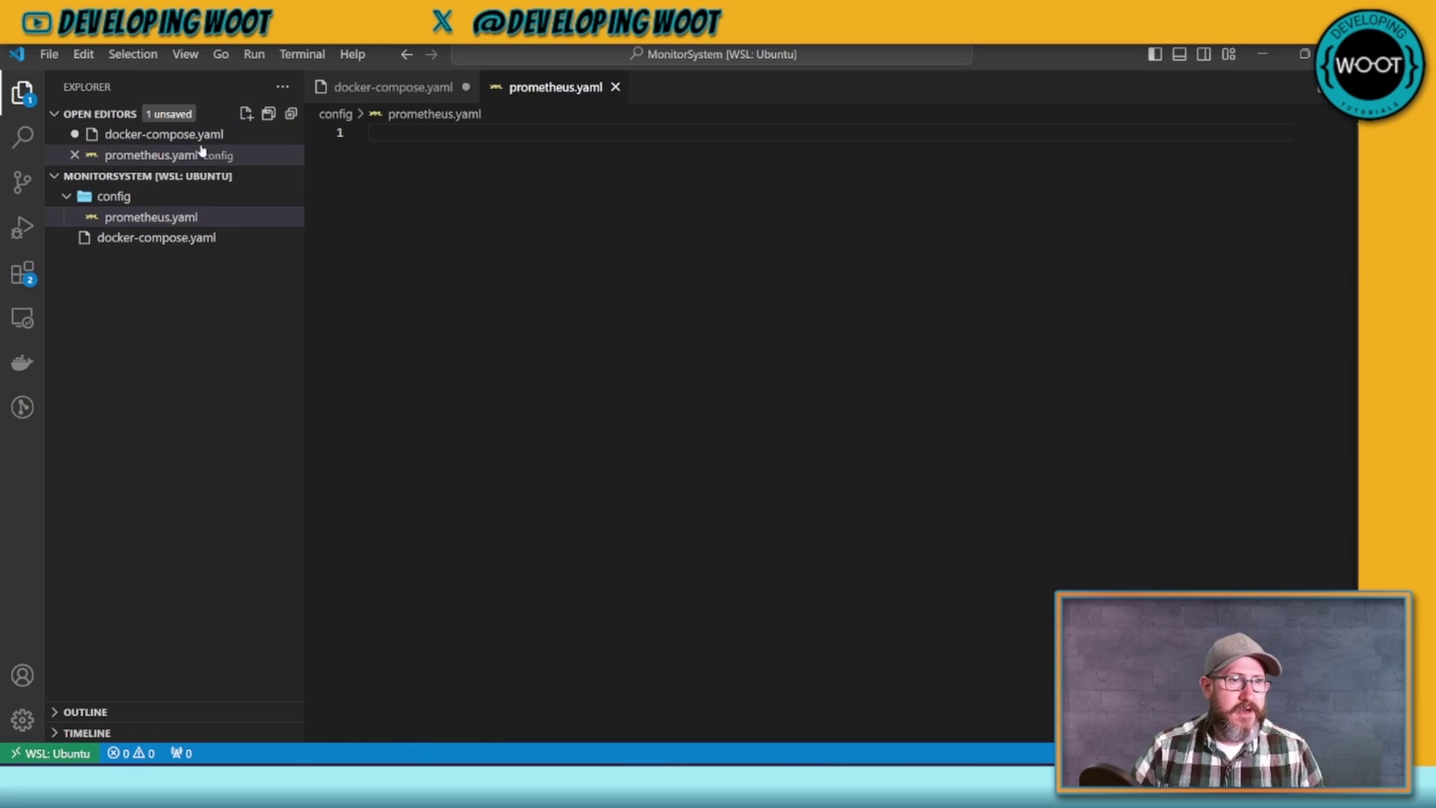
Step: Copy the existing 'restart: unless-stopped' line in docker-compose.yaml
{"action": "left_click", "coordinate": [192, 243]}
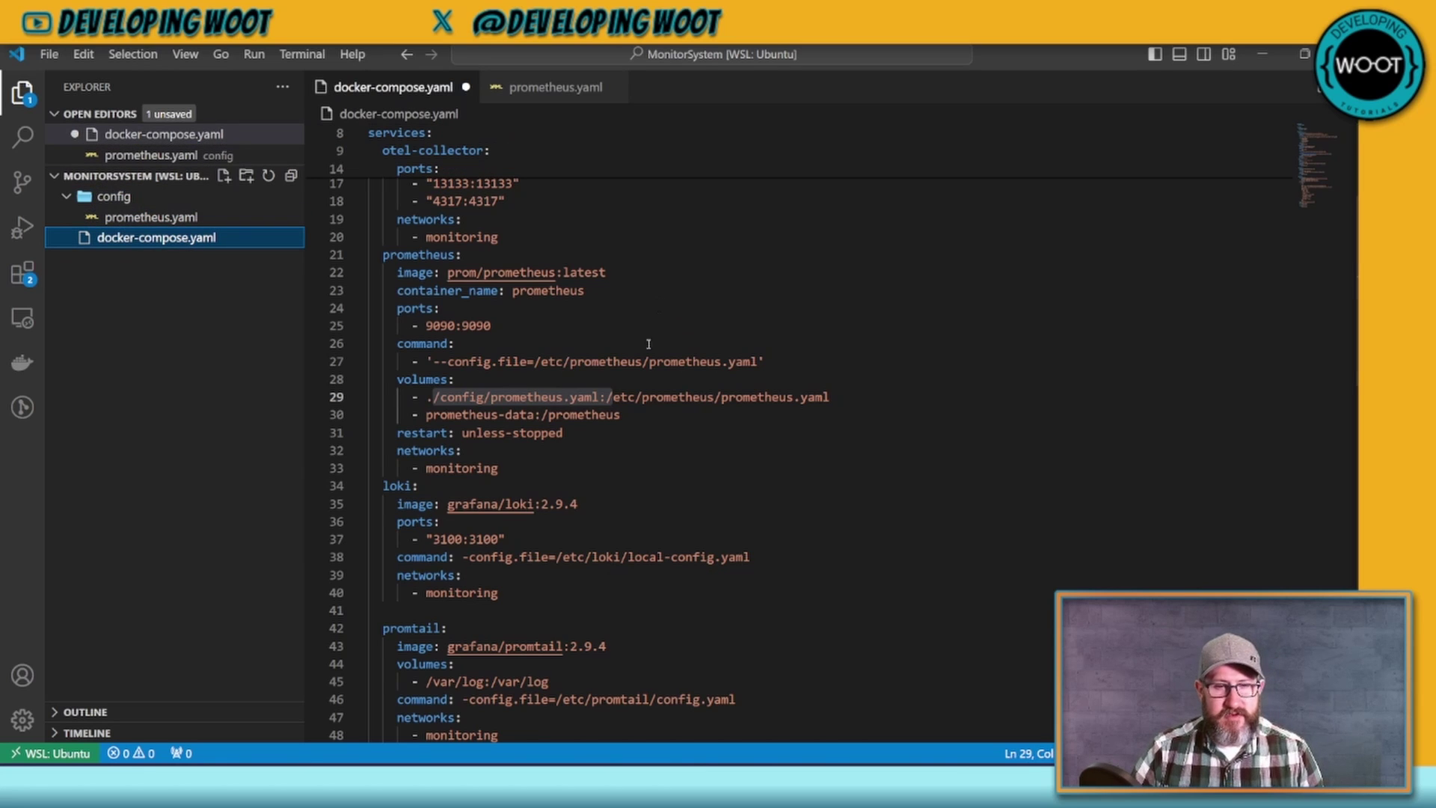
{"action": "scroll", "coordinate": [600, 415], "scroll_direction": "down", "scroll_amount": 1}
{"action": "left_click_drag", "start_coordinate": [562, 385], "coordinate": [313, 380]}
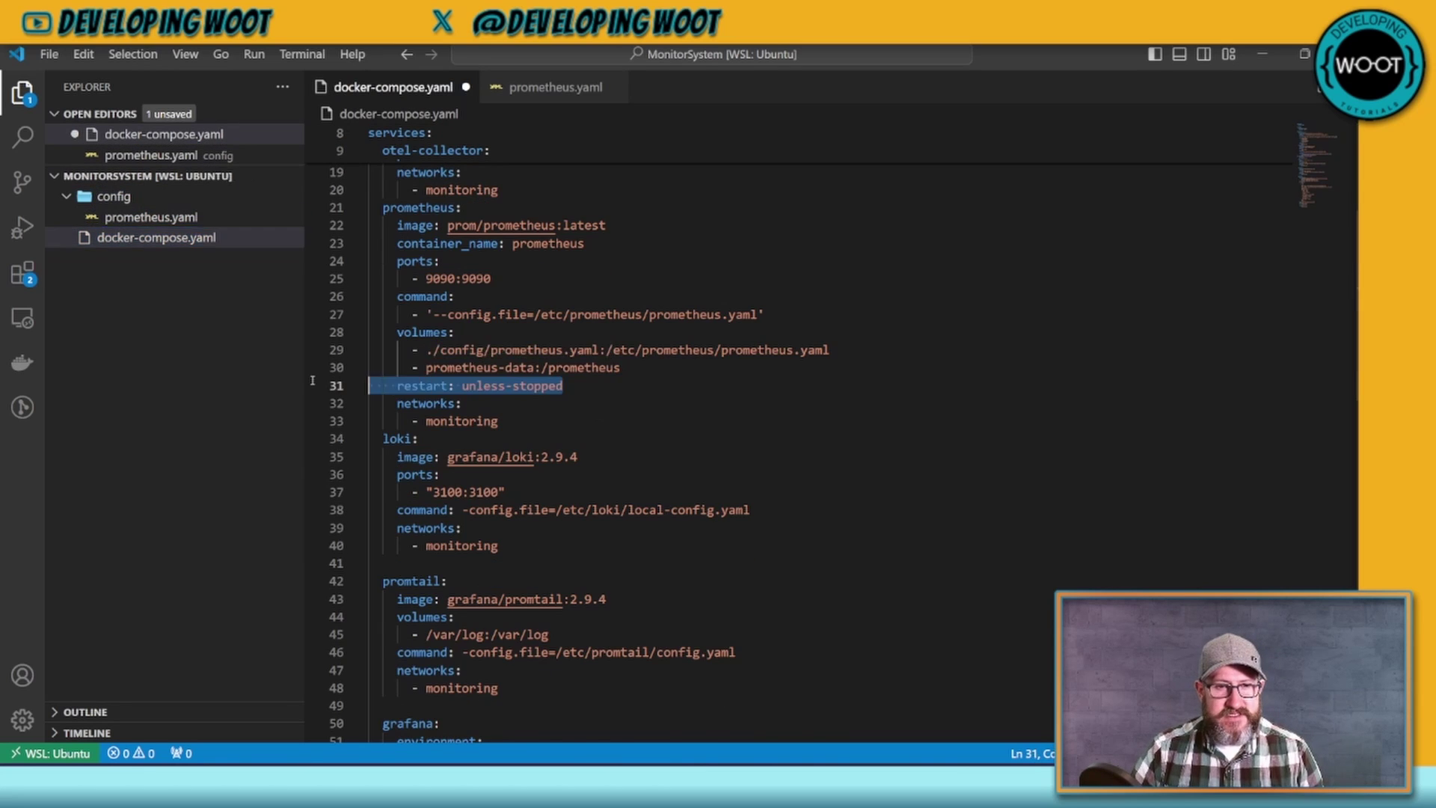
{"action": "scroll", "coordinate": [541, 433], "scroll_direction": "up", "scroll_amount": 1}
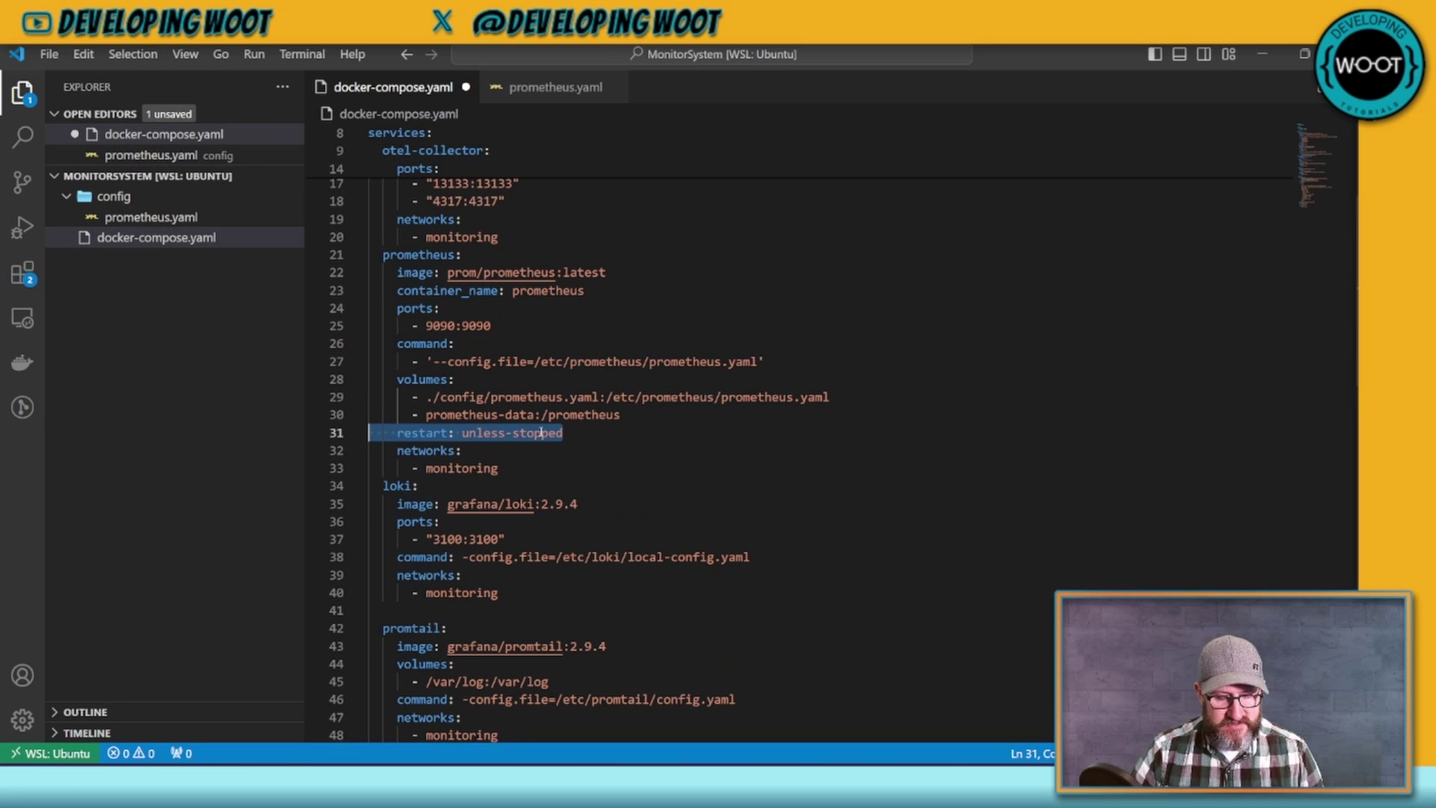
{"action": "scroll", "coordinate": [541, 432], "scroll_direction": "up", "scroll_amount": 2}
{"action": "key", "text": "ctrl+c"}
Step: Paste 'restart: unless-stopped' below the otel-collector ports and outdent it to the networks level
{"action": "left_click", "coordinate": [506, 294]}
{"action": "key", "text": "Return"}
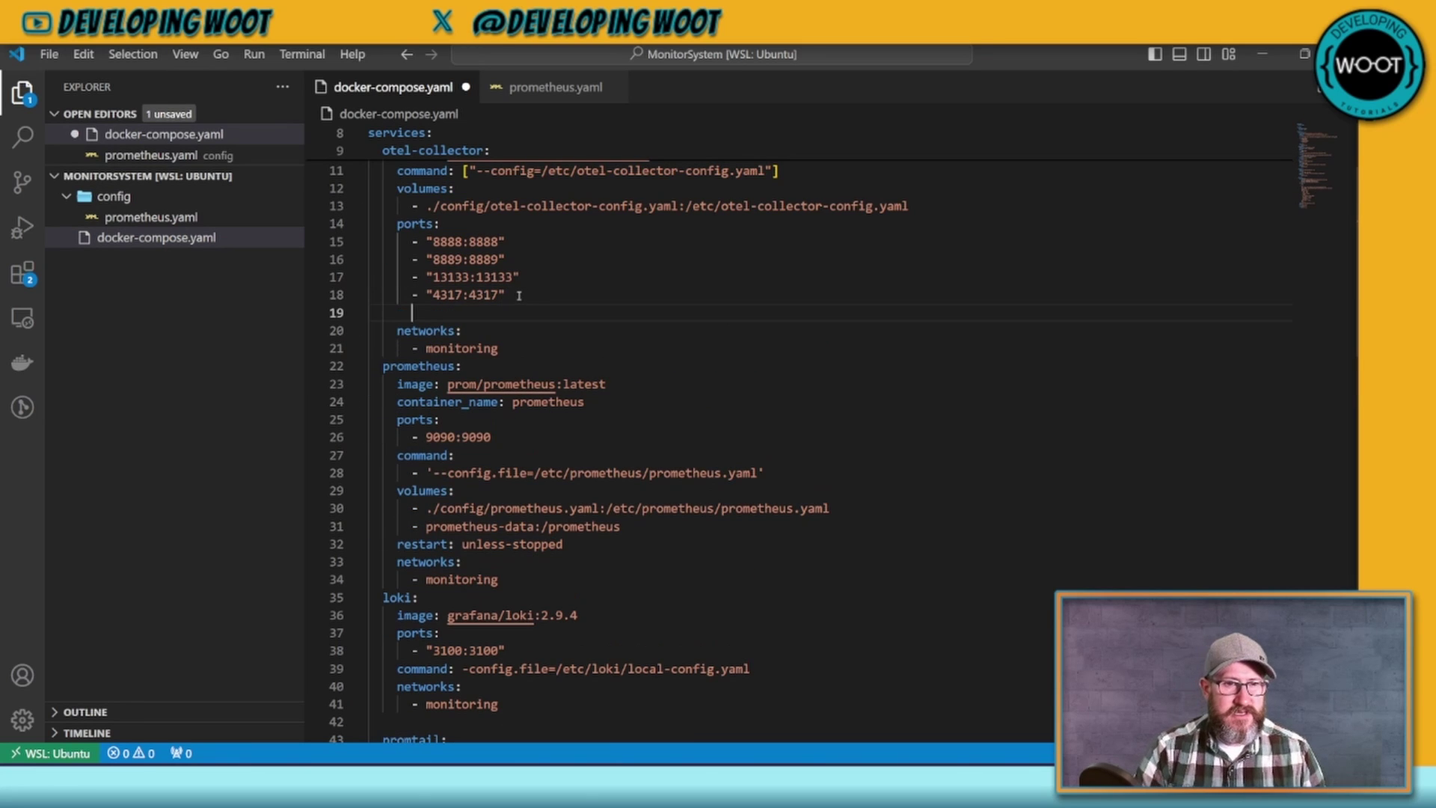
{"action": "key", "text": "ctrl+v"}
{"action": "right_click", "coordinate": [483, 297]}
{"action": "key", "text": "Escape"}
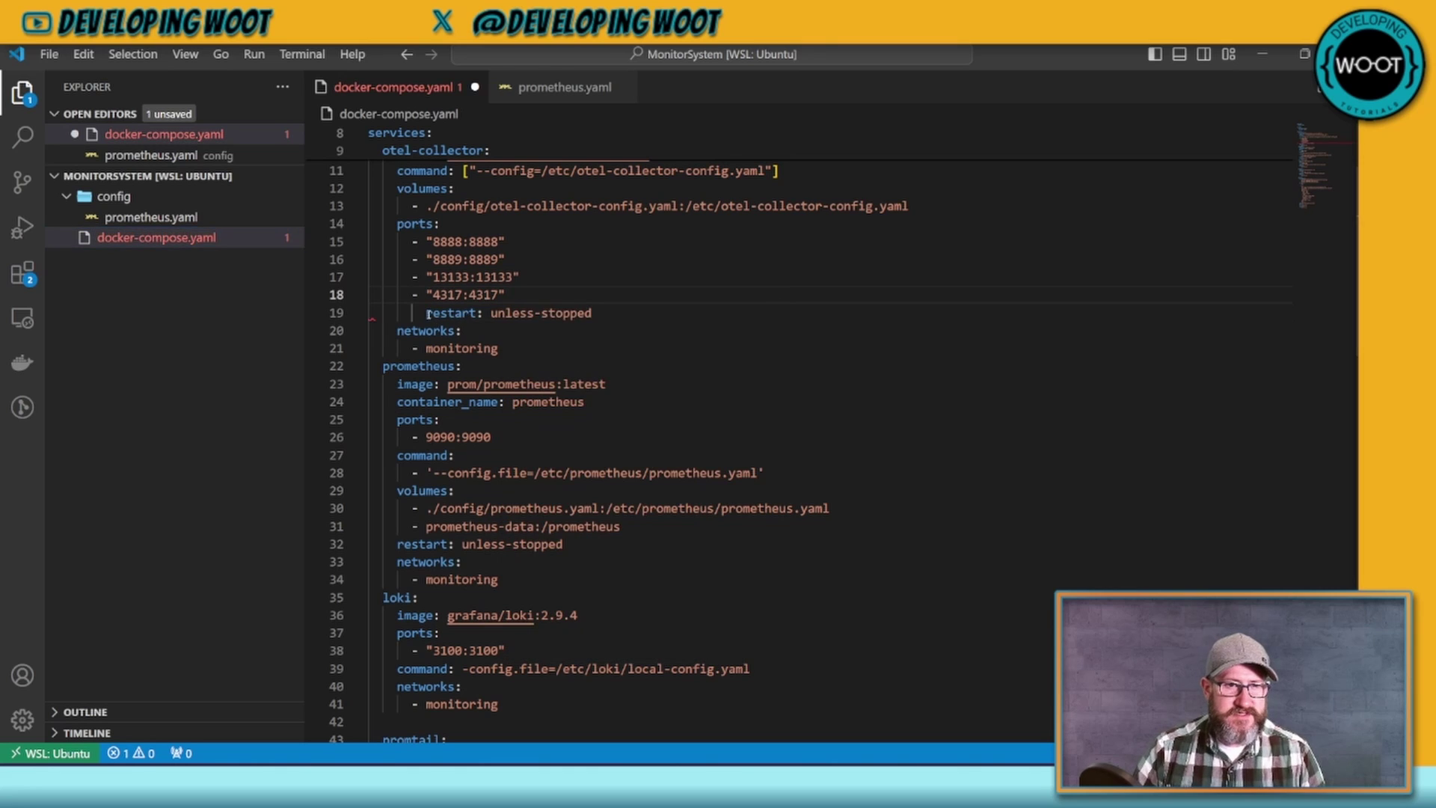
{"action": "left_click", "coordinate": [426, 313]}
{"action": "key", "text": "BackSpace"}
{"action": "key", "text": "BackSpace"}
{"action": "key", "text": "Up"}
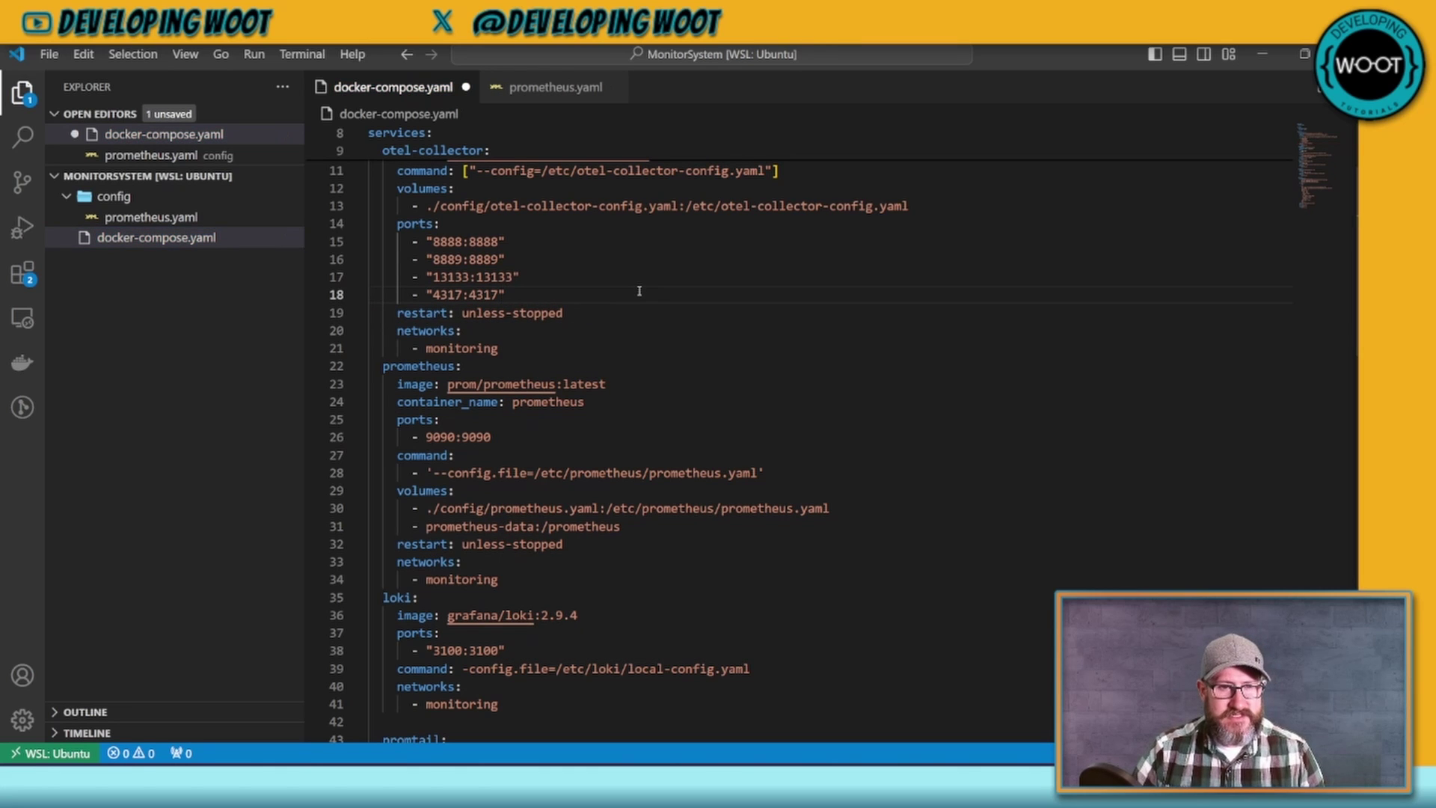
{"action": "scroll", "coordinate": [643, 294], "scroll_direction": "down", "scroll_amount": 3}
{"action": "scroll", "coordinate": [639, 291], "scroll_direction": "down", "scroll_amount": 1}
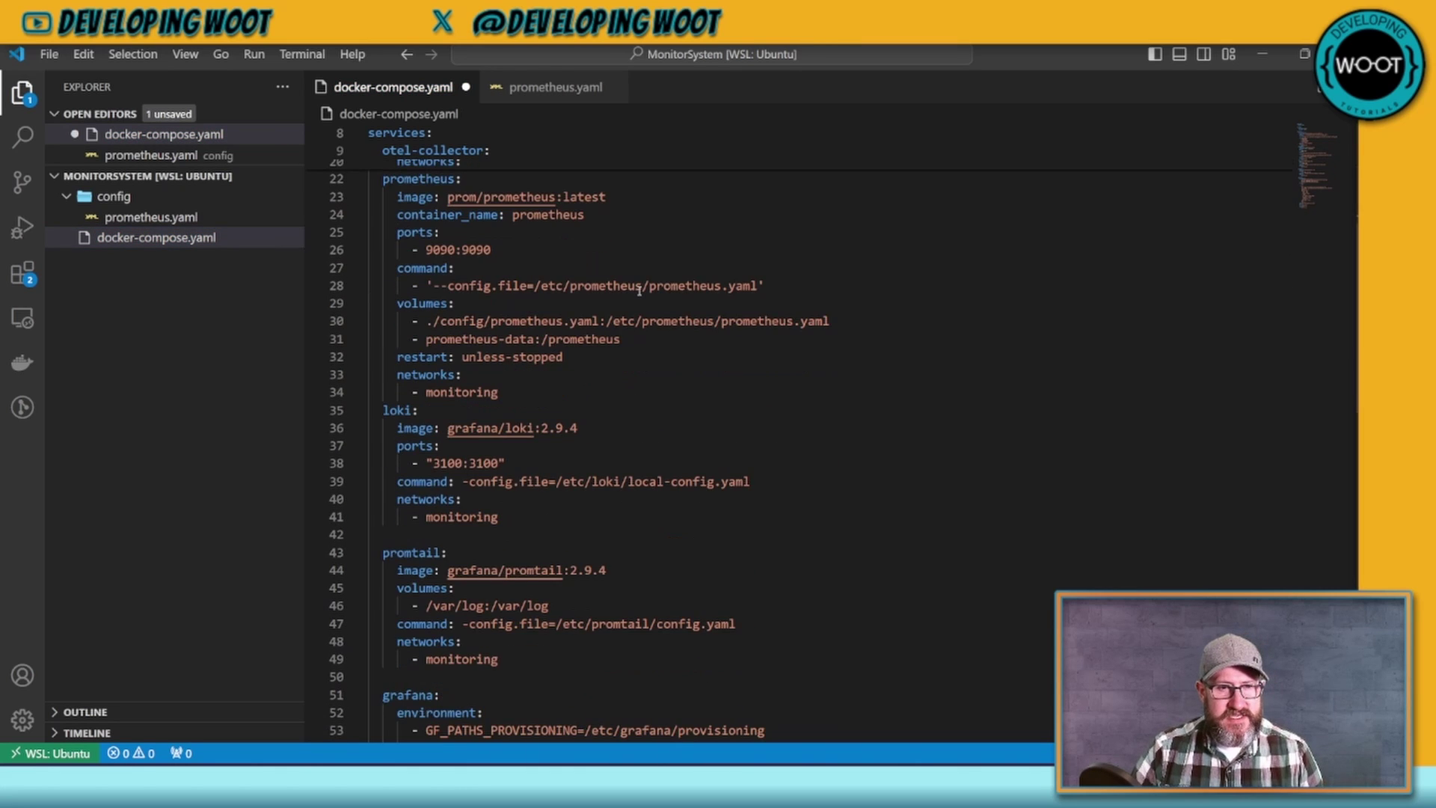
{"action": "scroll", "coordinate": [639, 291], "scroll_direction": "down", "scroll_amount": 2}
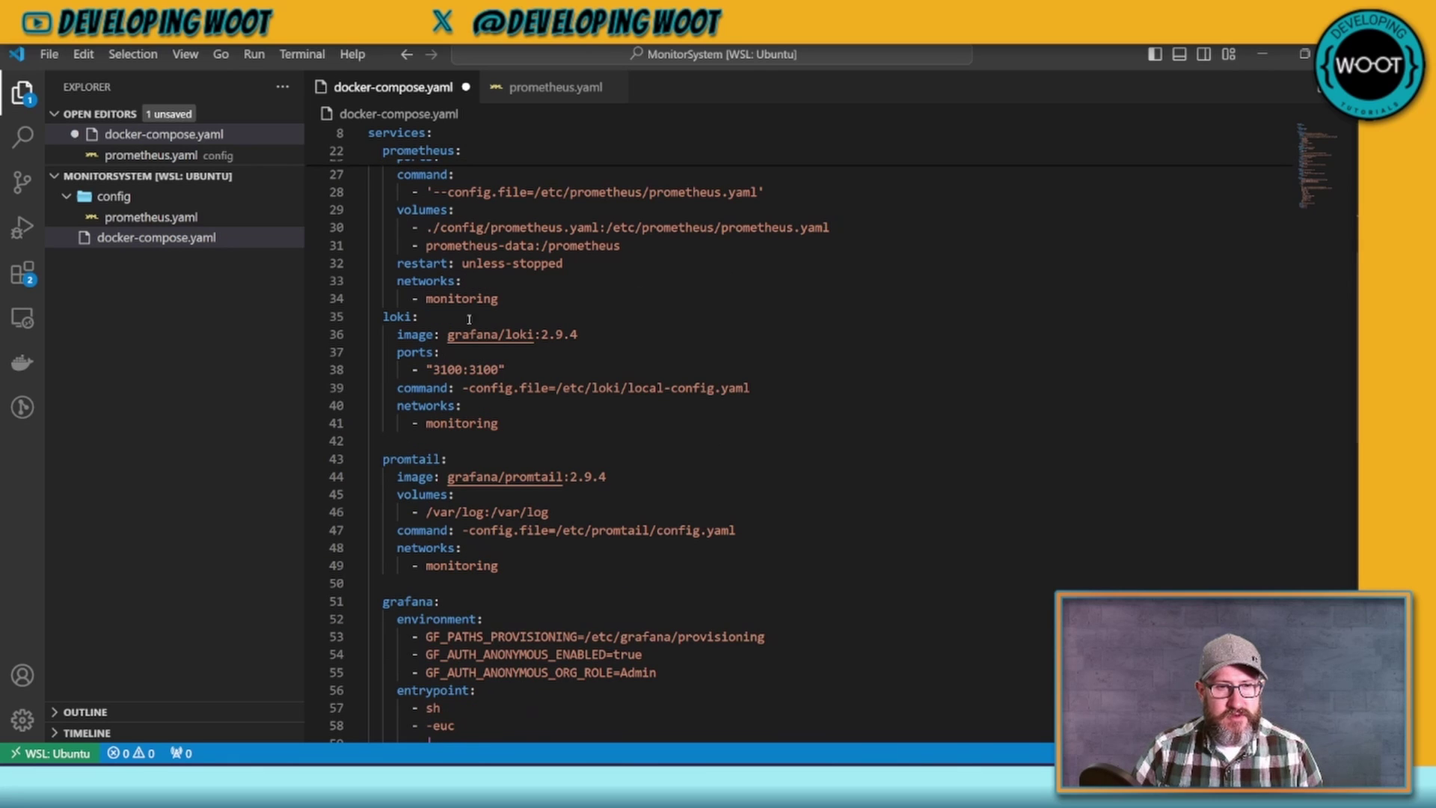
{"action": "scroll", "coordinate": [474, 423], "scroll_direction": "down", "scroll_amount": 2}
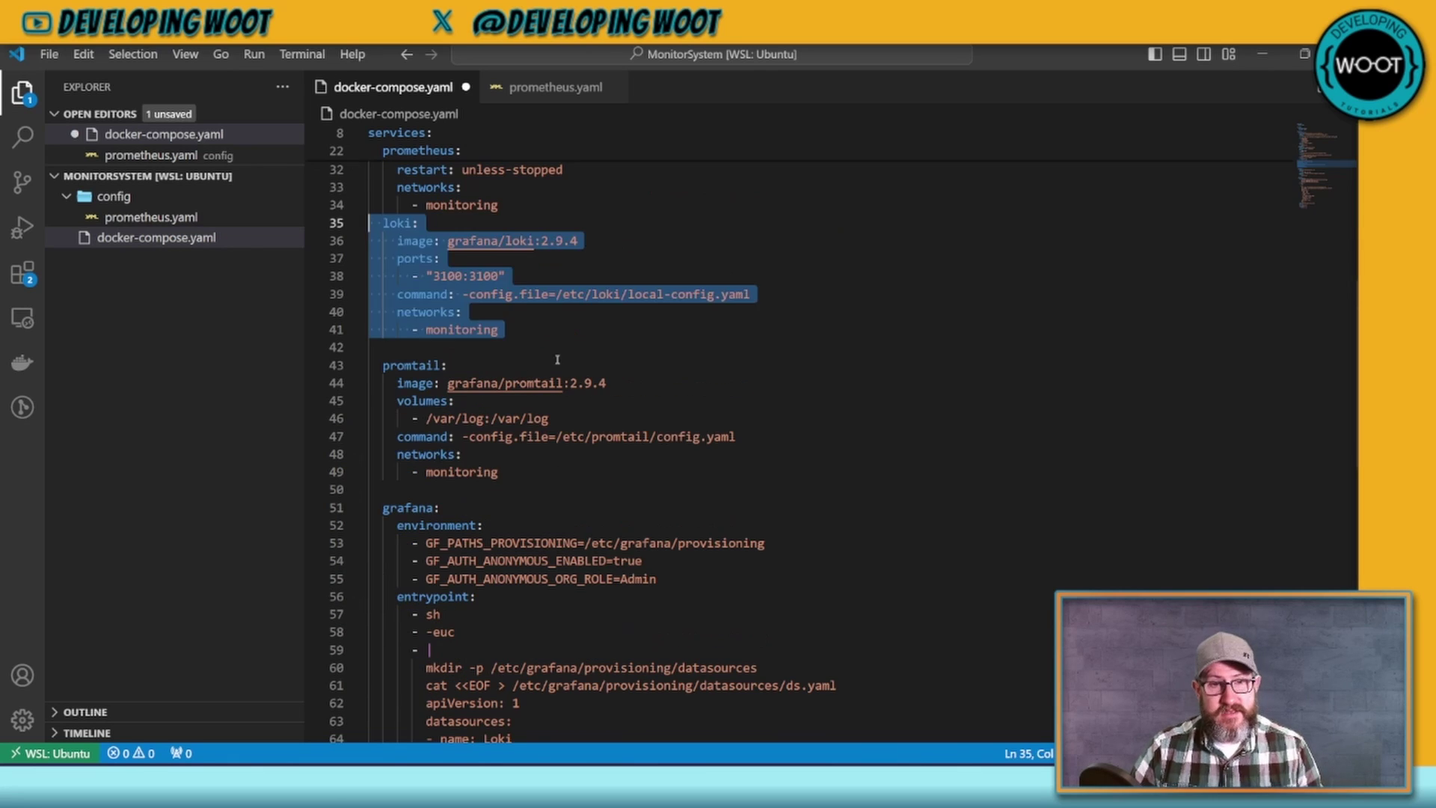
Step: Review the loki and promtail services, including their ports and config-file commands
{"action": "left_click_drag", "start_coordinate": [498, 329], "coordinate": [342, 228]}
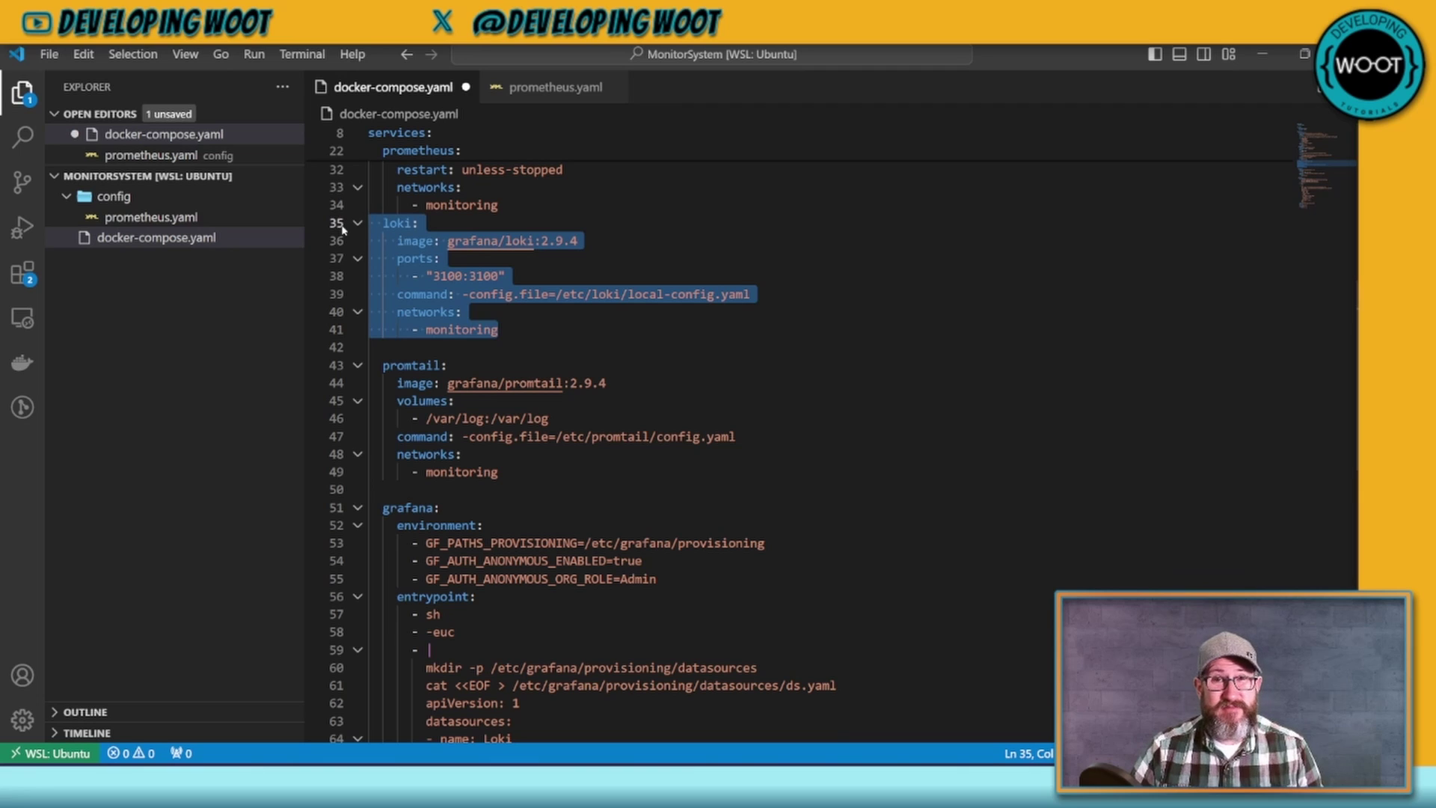
{"action": "left_click", "coordinate": [529, 323]}
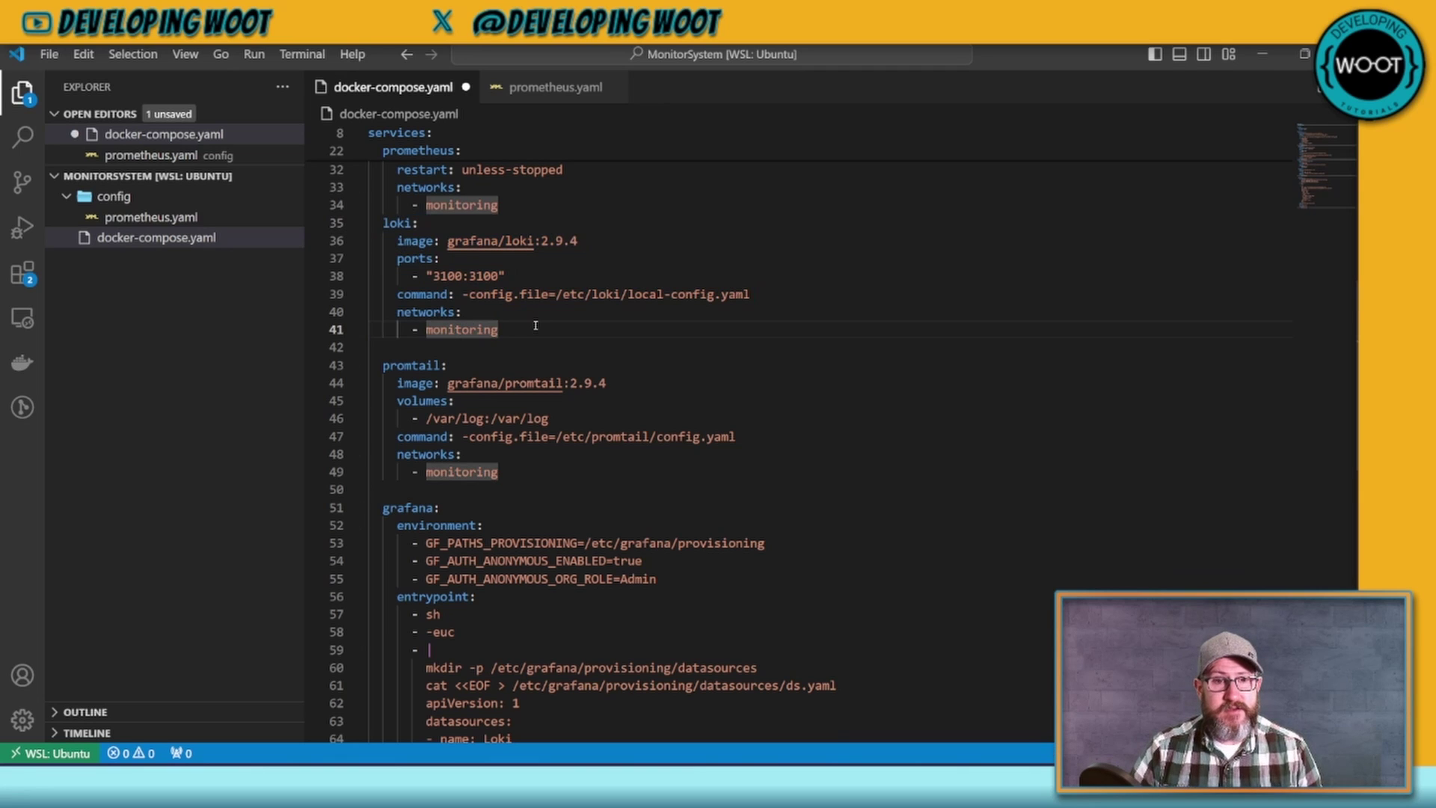
{"action": "scroll", "coordinate": [458, 334], "scroll_direction": "down", "scroll_amount": 1}
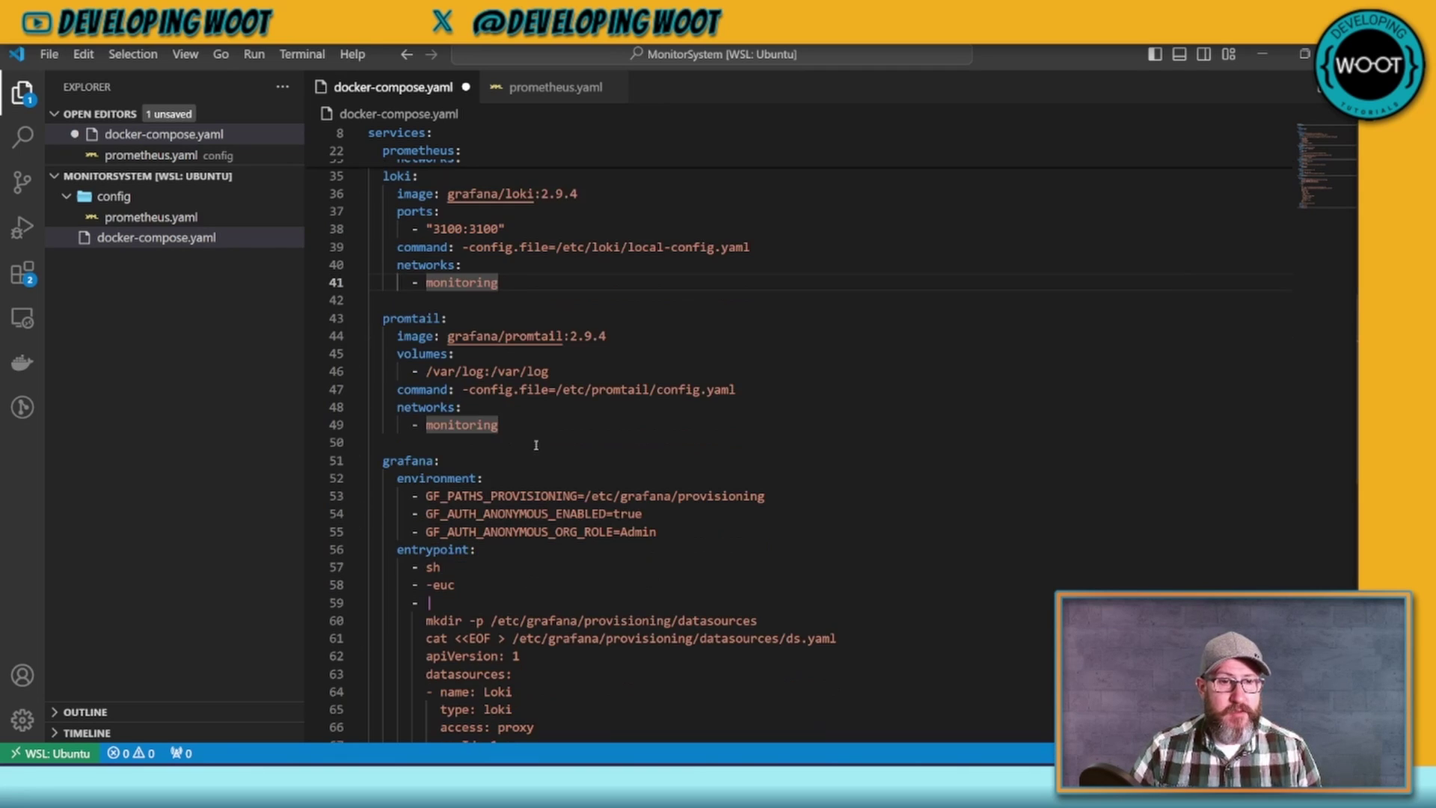
{"action": "left_click_drag", "start_coordinate": [506, 425], "coordinate": [334, 317]}
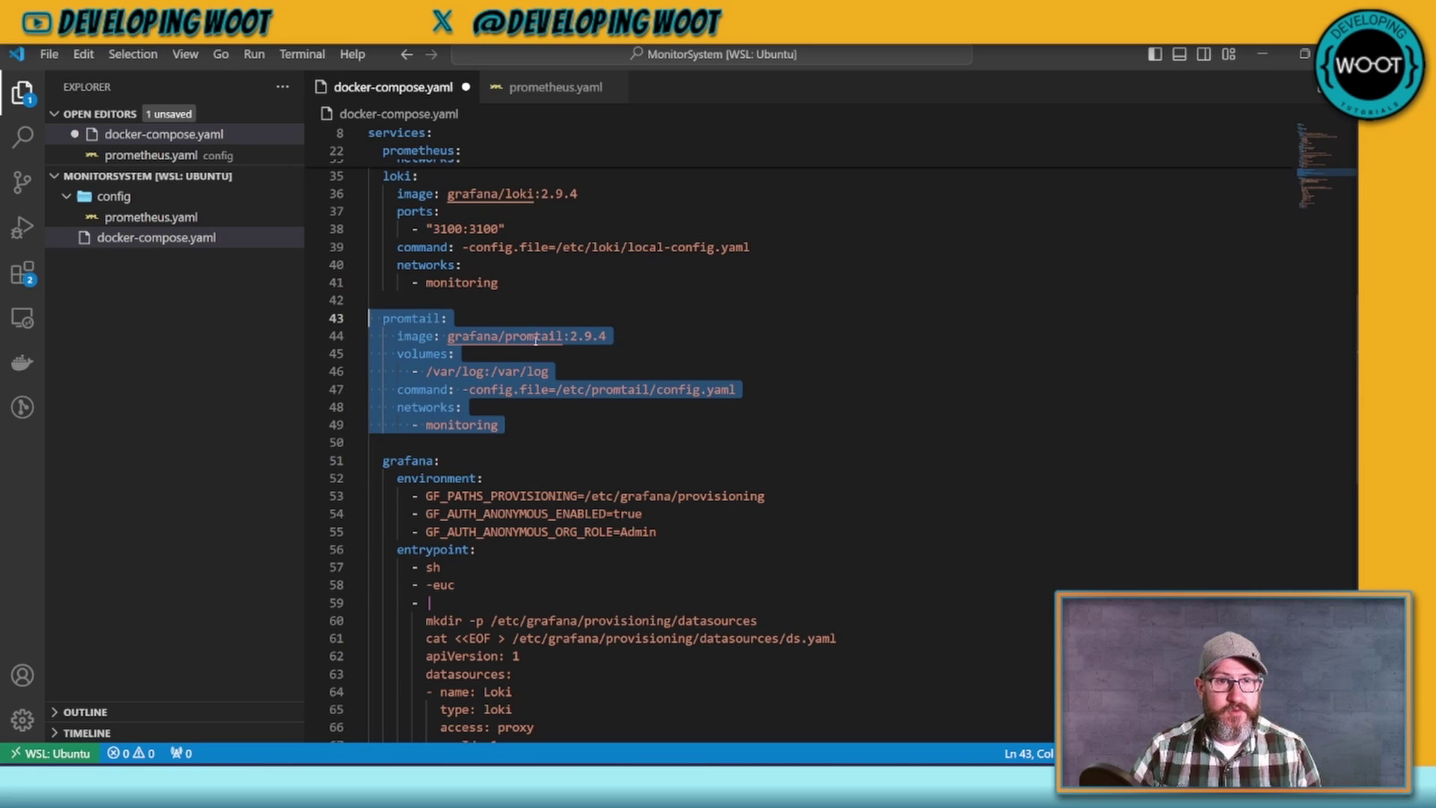
{"action": "scroll", "coordinate": [536, 340], "scroll_direction": "up", "scroll_amount": 1}
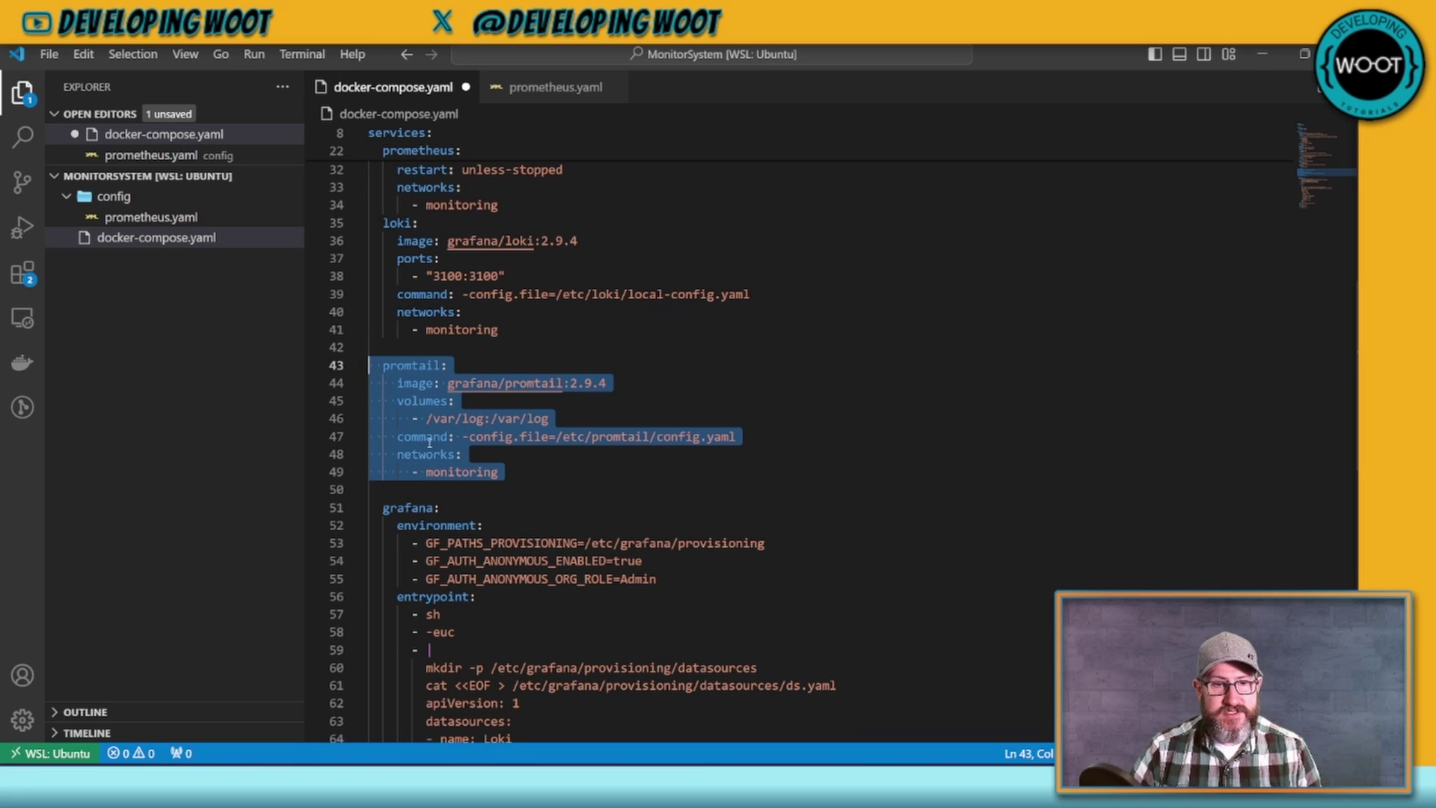
{"action": "left_click_drag", "start_coordinate": [441, 437], "coordinate": [810, 439]}
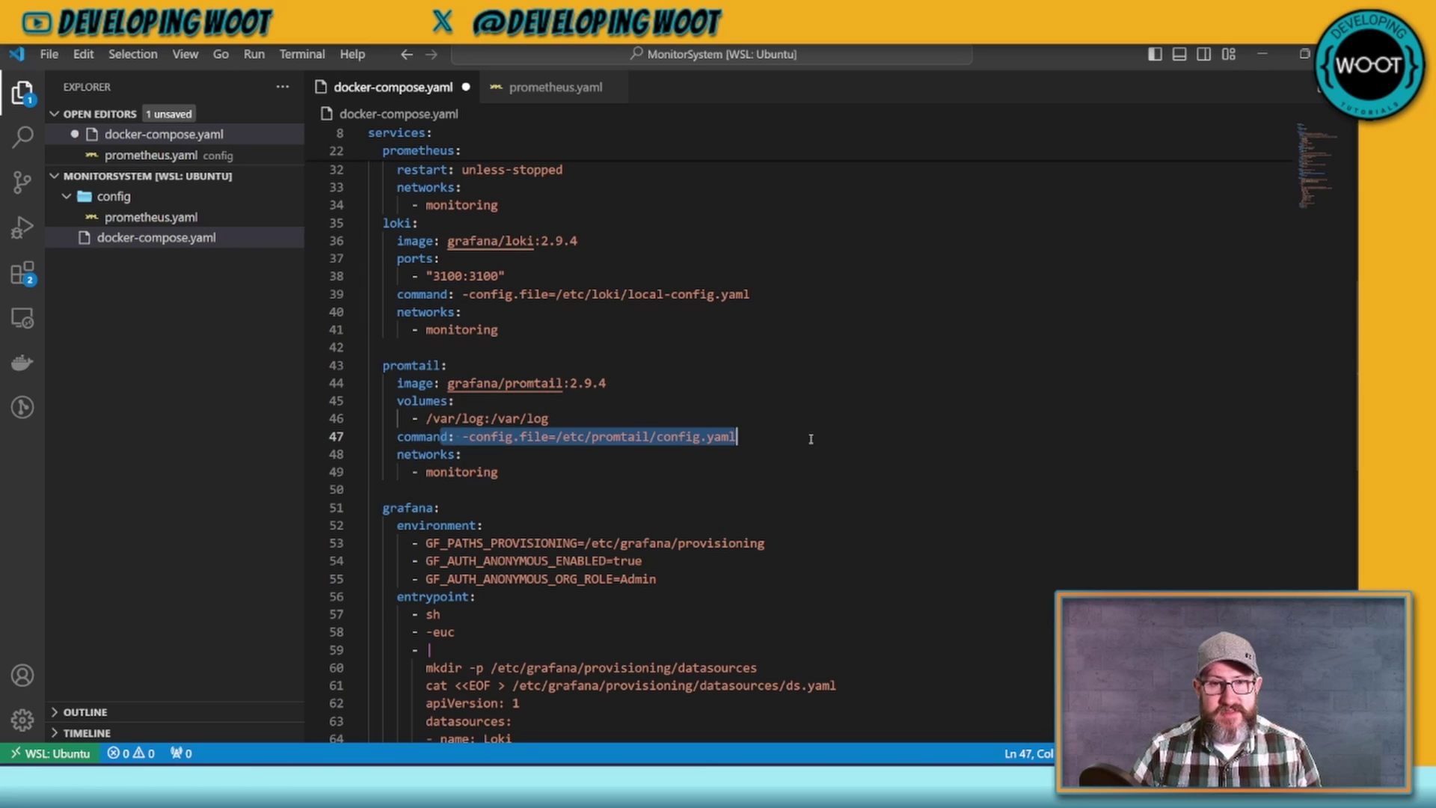
{"action": "left_click_drag", "start_coordinate": [426, 276], "coordinate": [461, 311]}
{"action": "left_click", "coordinate": [511, 294]}
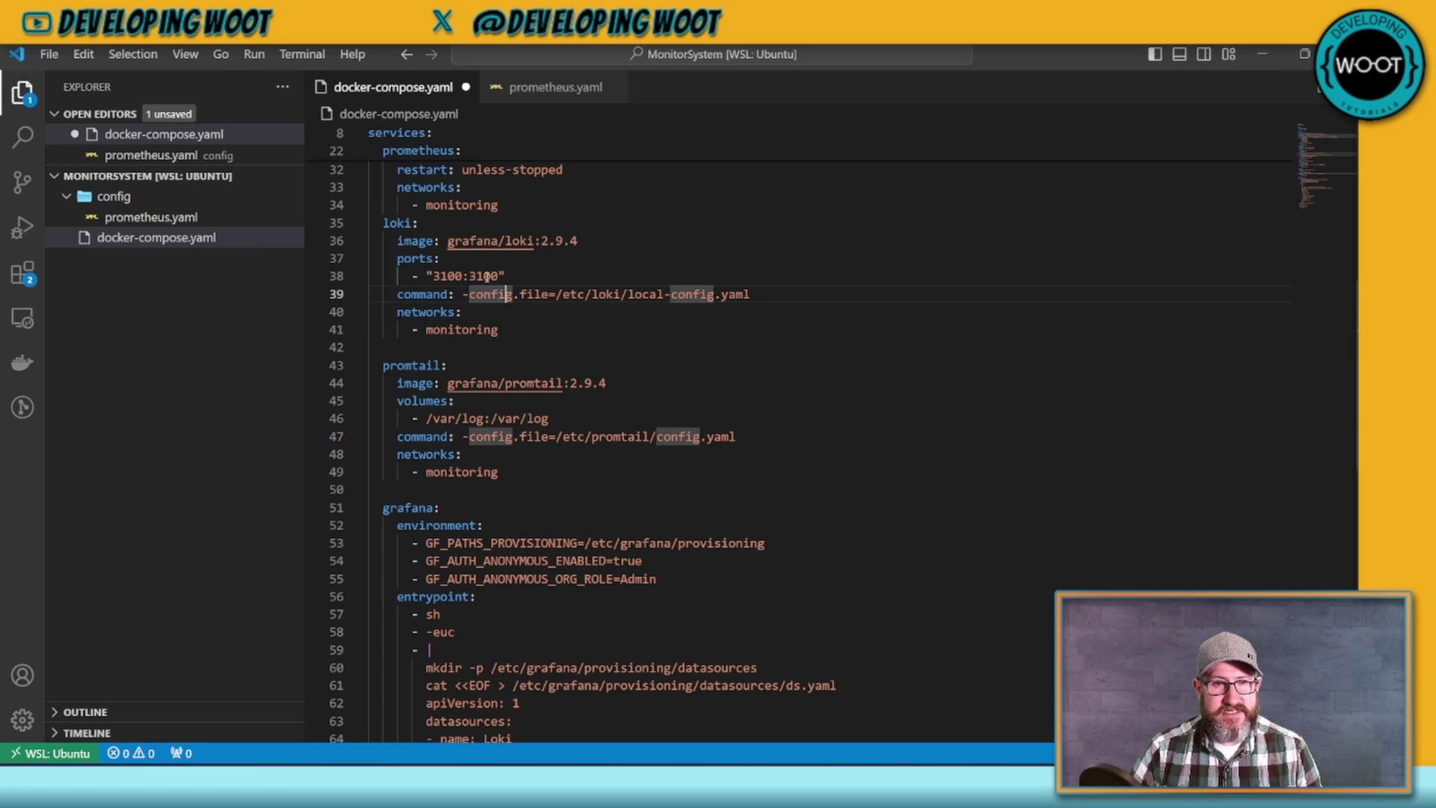
{"action": "scroll", "coordinate": [410, 356], "scroll_direction": "down", "scroll_amount": 4}
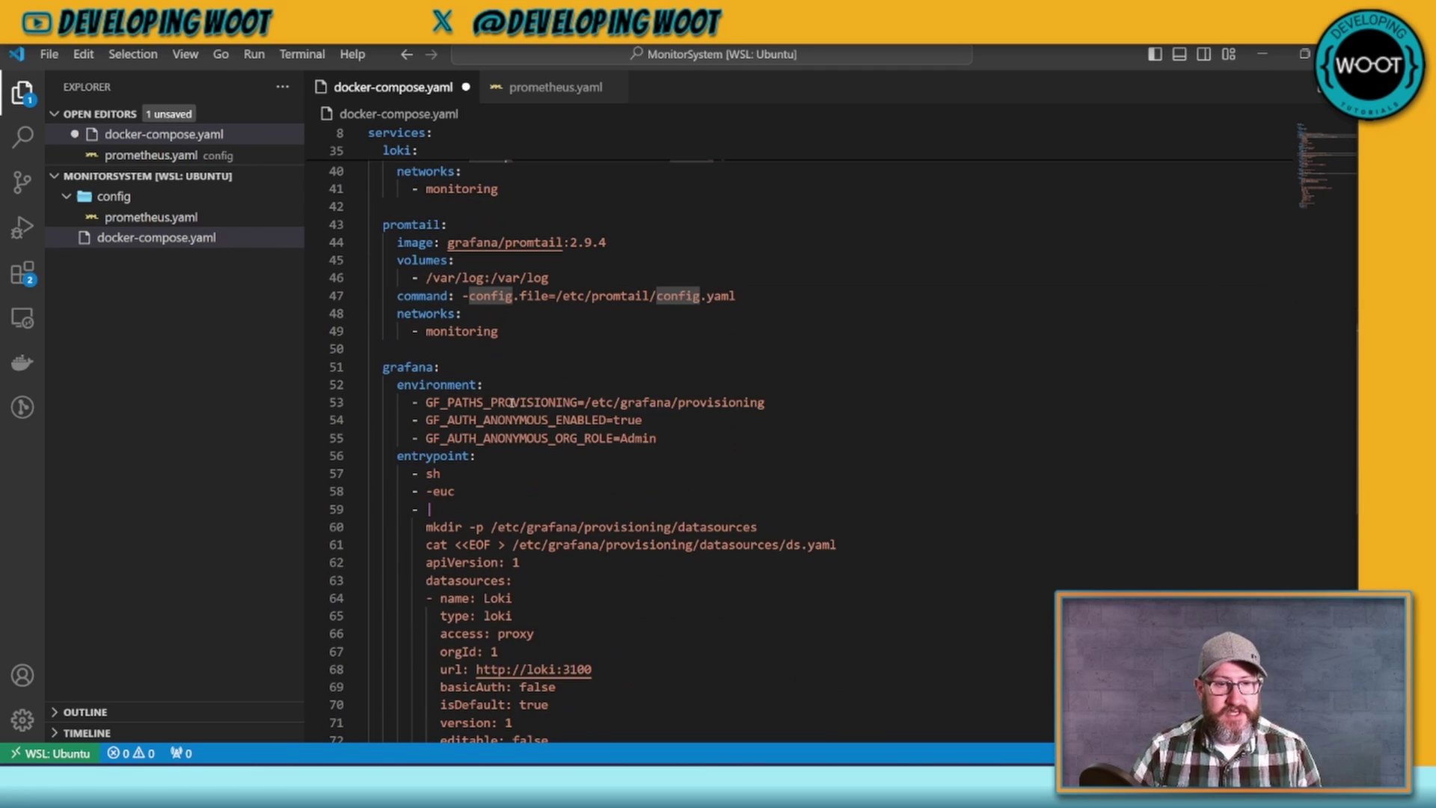
{"action": "scroll", "coordinate": [506, 400], "scroll_direction": "down", "scroll_amount": 1}
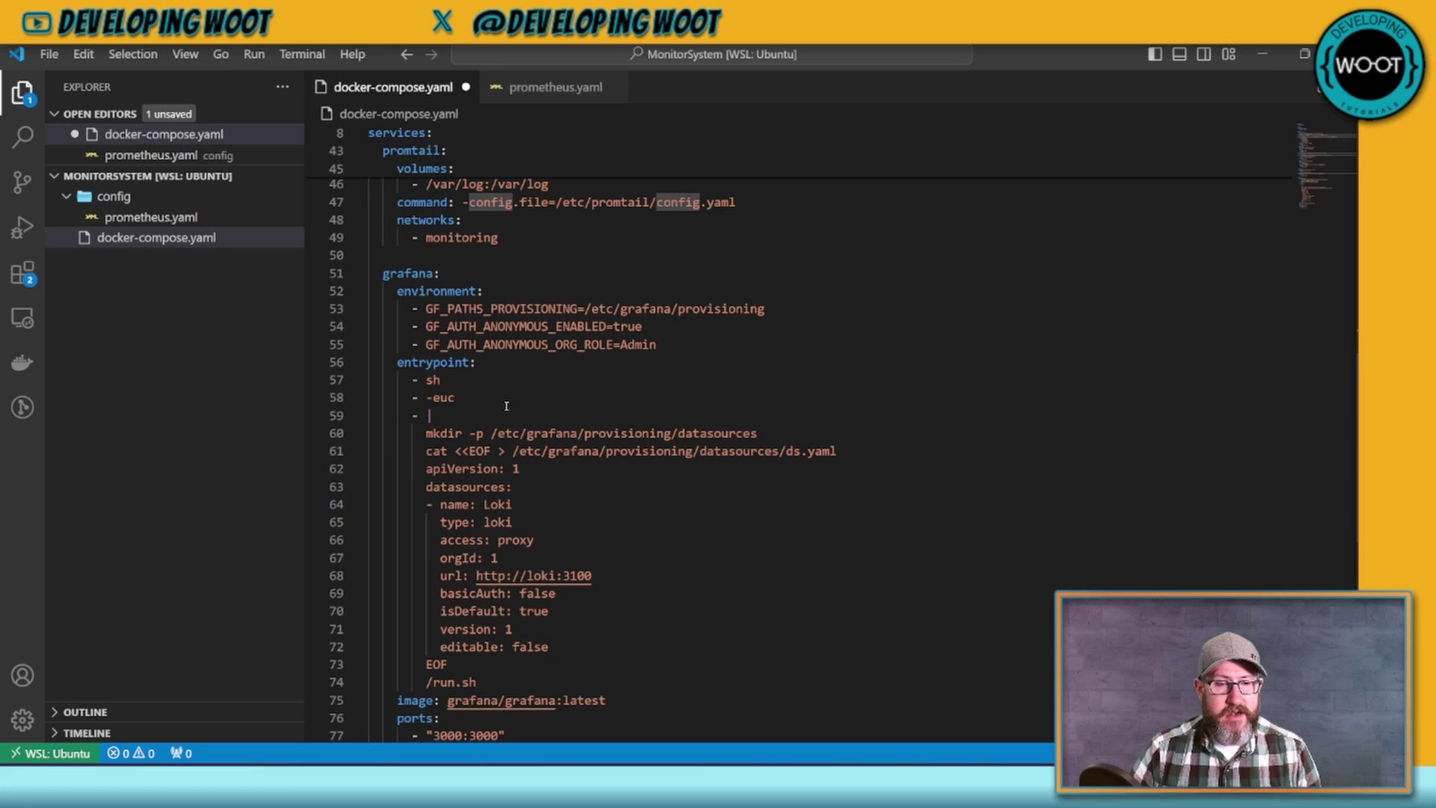
{"action": "left_click_drag", "start_coordinate": [402, 306], "coordinate": [657, 344]}
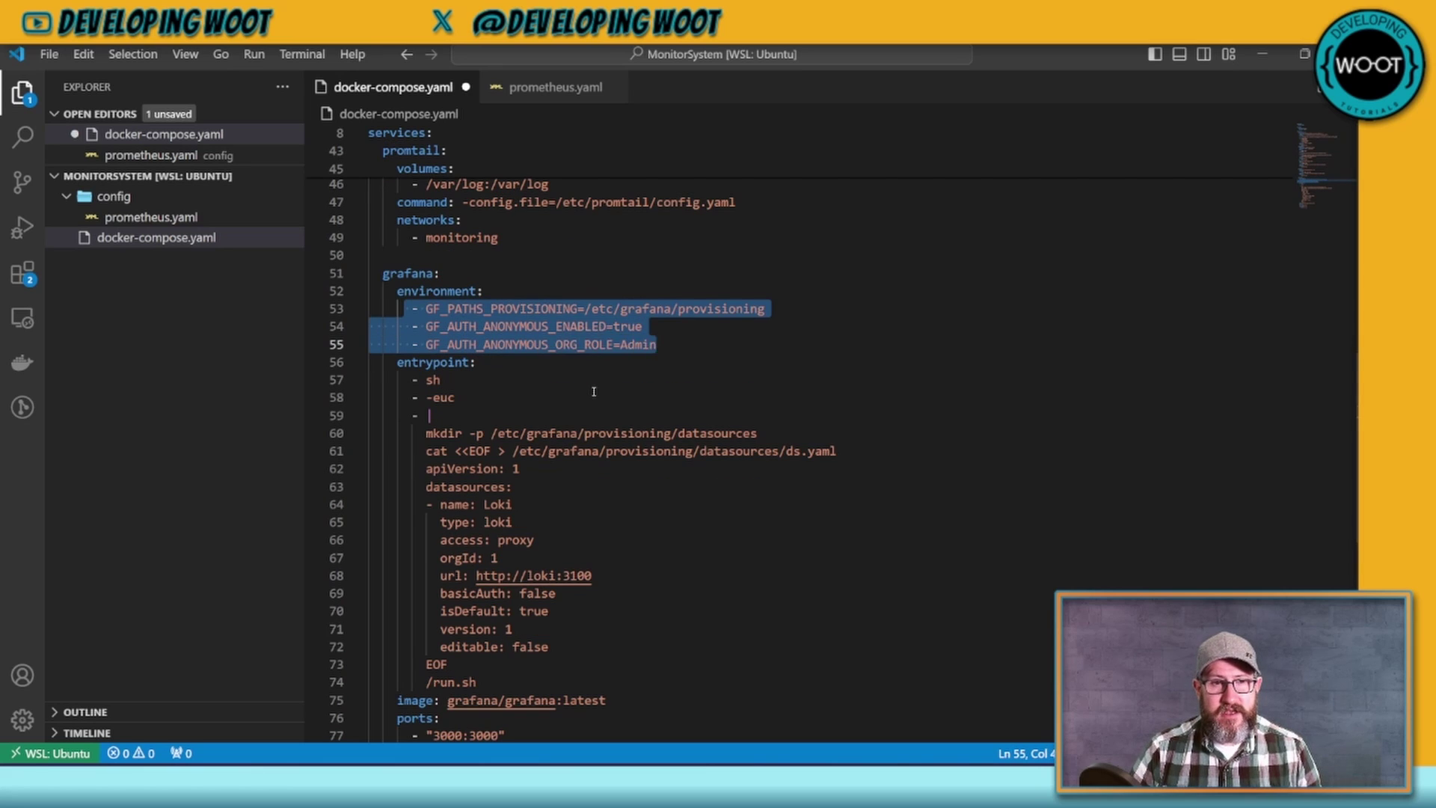
{"action": "scroll", "coordinate": [588, 392], "scroll_direction": "down", "scroll_amount": 1}
{"action": "scroll", "coordinate": [587, 392], "scroll_direction": "down", "scroll_amount": 2}
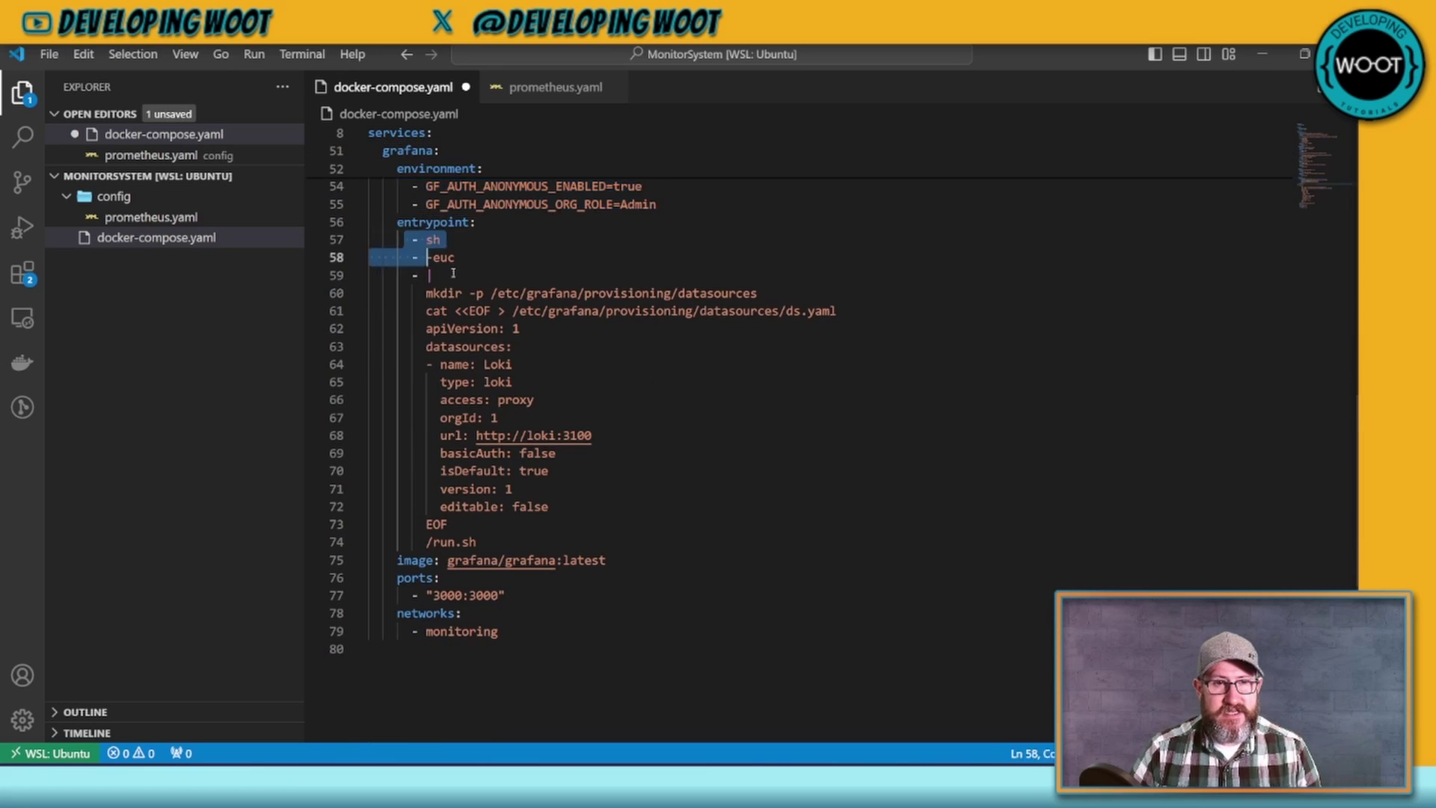
{"action": "left_click_drag", "start_coordinate": [453, 273], "coordinate": [635, 528]}
{"action": "left_click", "coordinate": [625, 452]}
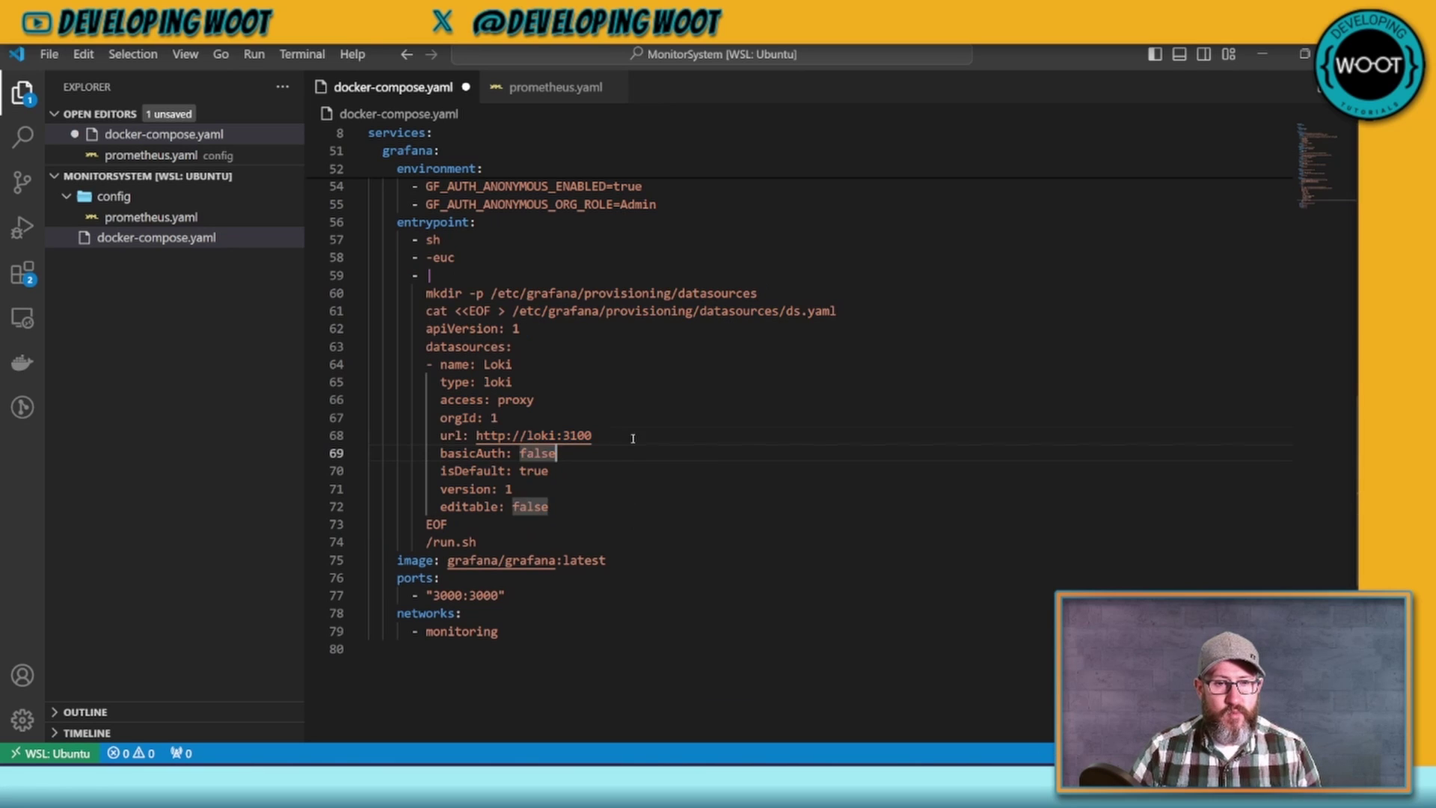
{"action": "left_click_drag", "start_coordinate": [626, 435], "coordinate": [449, 436]}
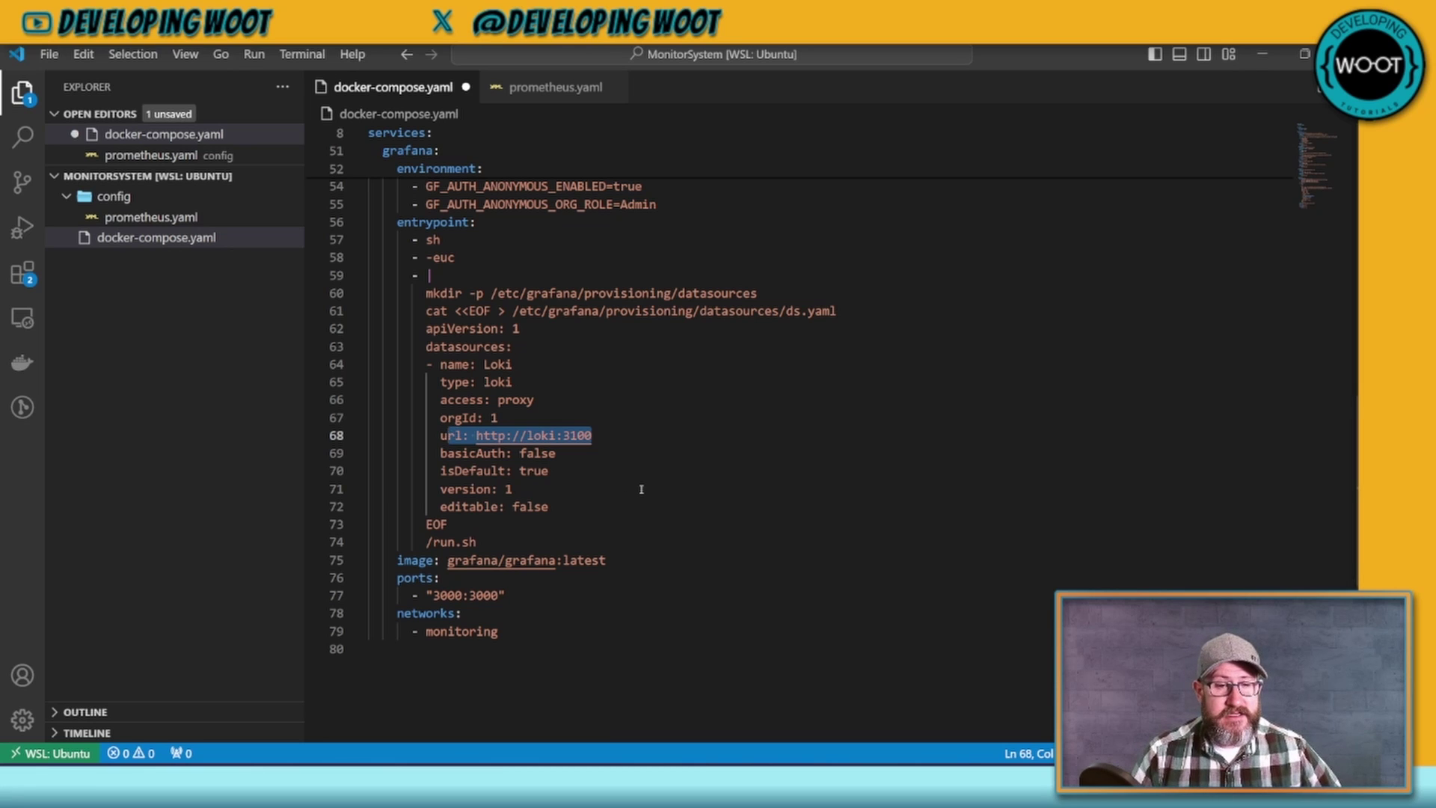
{"action": "left_click_drag", "start_coordinate": [624, 559], "coordinate": [368, 559]}
{"action": "left_click_drag", "start_coordinate": [507, 595], "coordinate": [384, 592]}
Step: Save docker-compose.yaml
{"action": "key", "text": "ctrl+s"}
{"action": "scroll", "coordinate": [384, 592], "scroll_direction": "up", "scroll_amount": 17}
{"action": "left_click", "coordinate": [620, 524]}
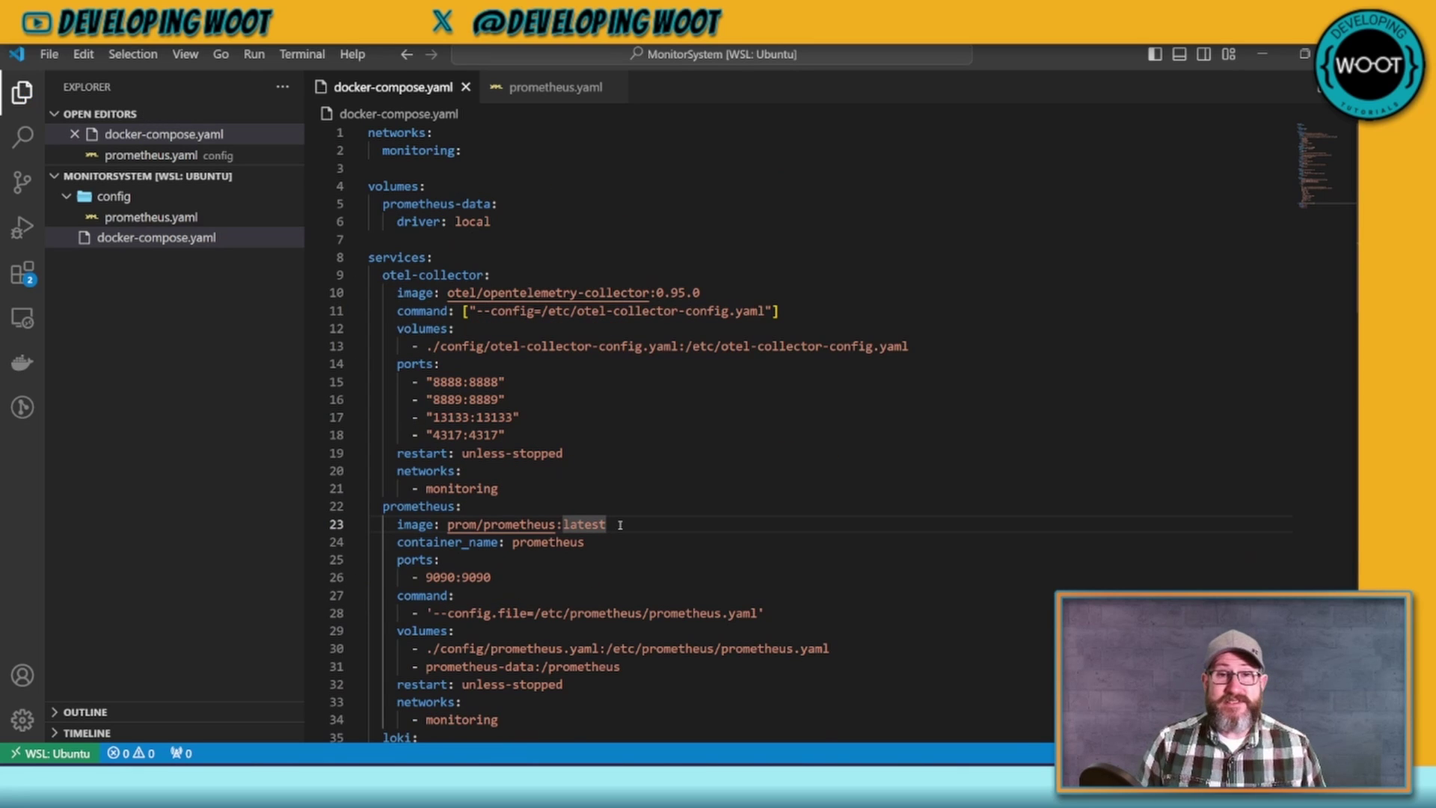
Step: Create otel-collector-config.yaml inside the config folder
{"action": "left_click", "coordinate": [112, 195]}
{"action": "left_click", "coordinate": [223, 176]}
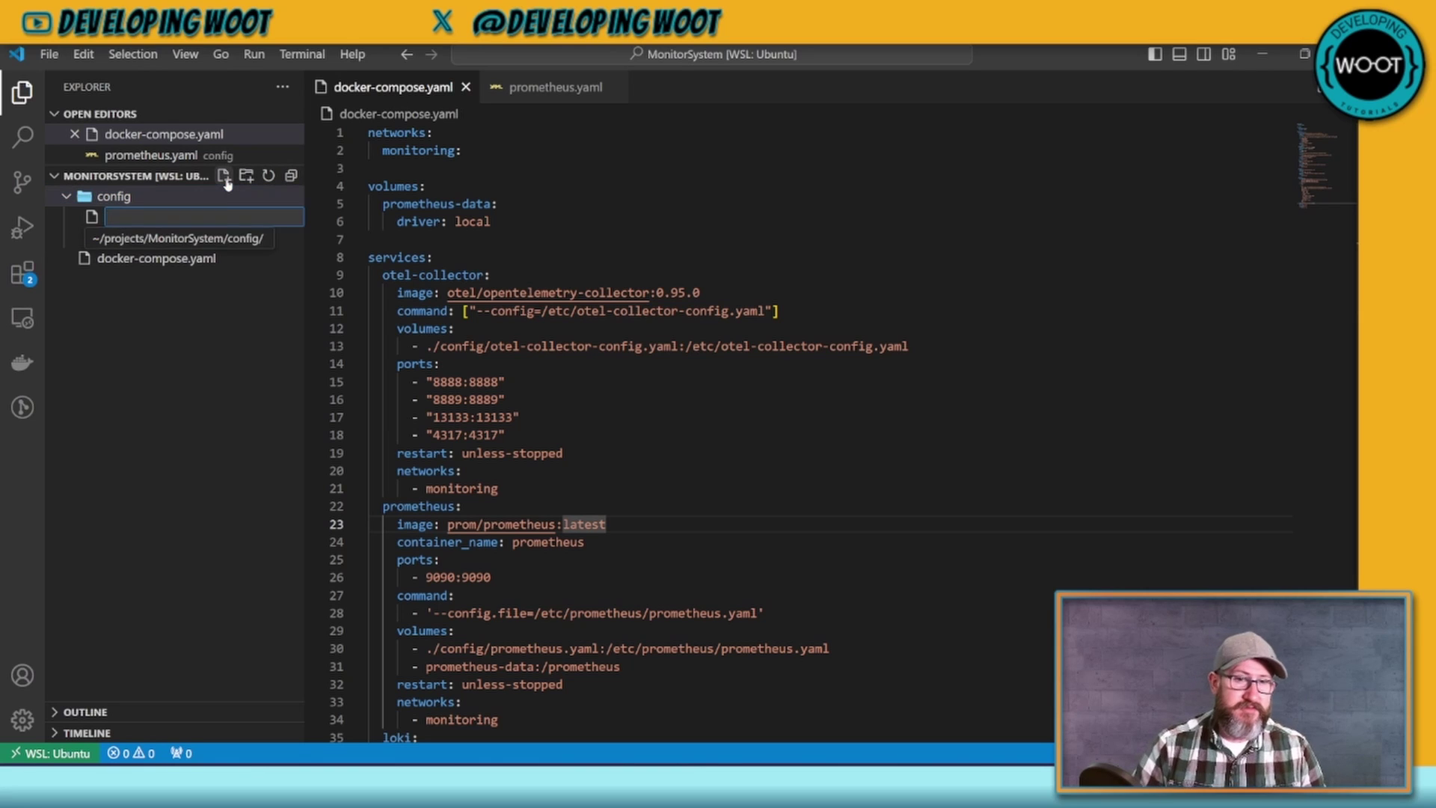
{"action": "type", "text": "otel-col"}
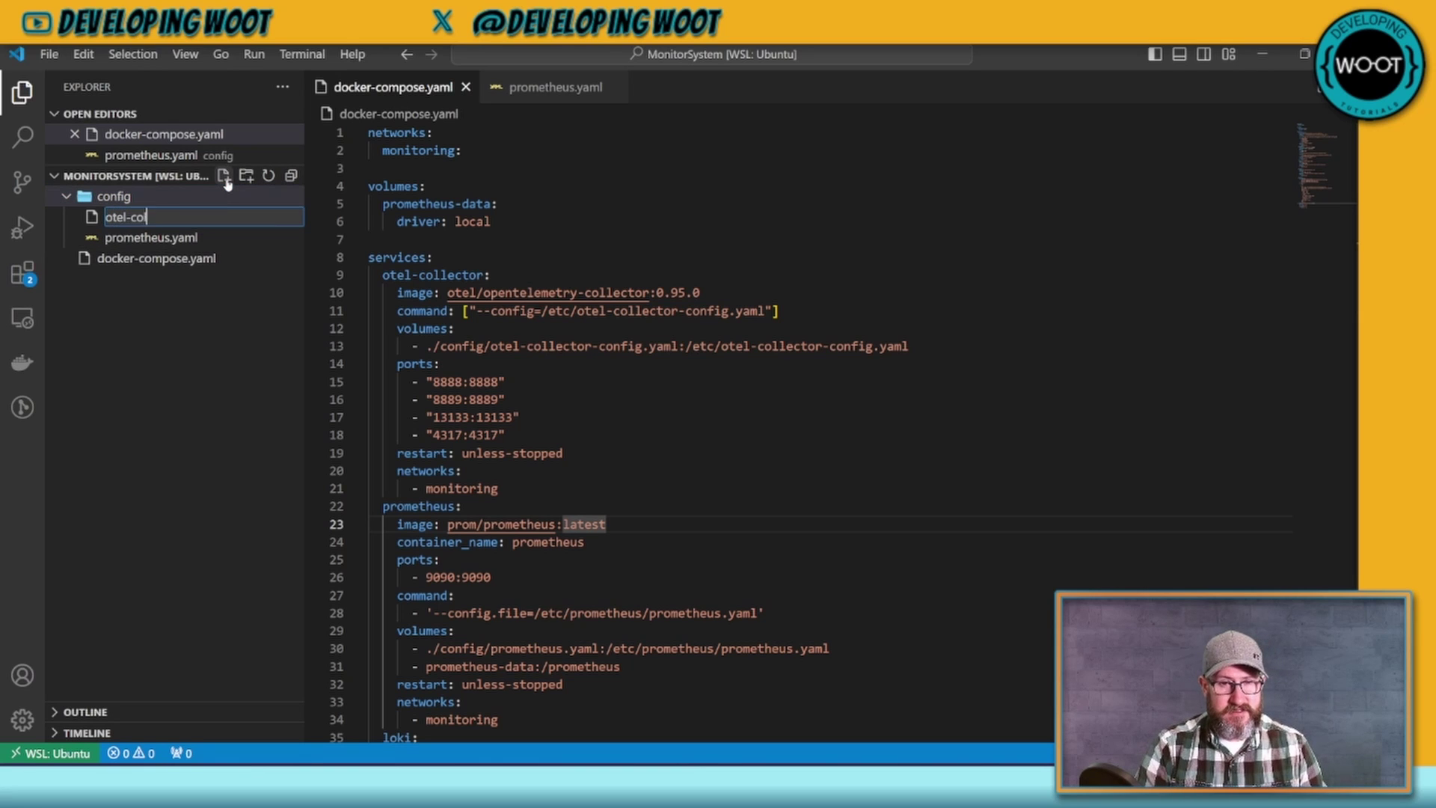
{"action": "type", "text": "lector-config.yam"}
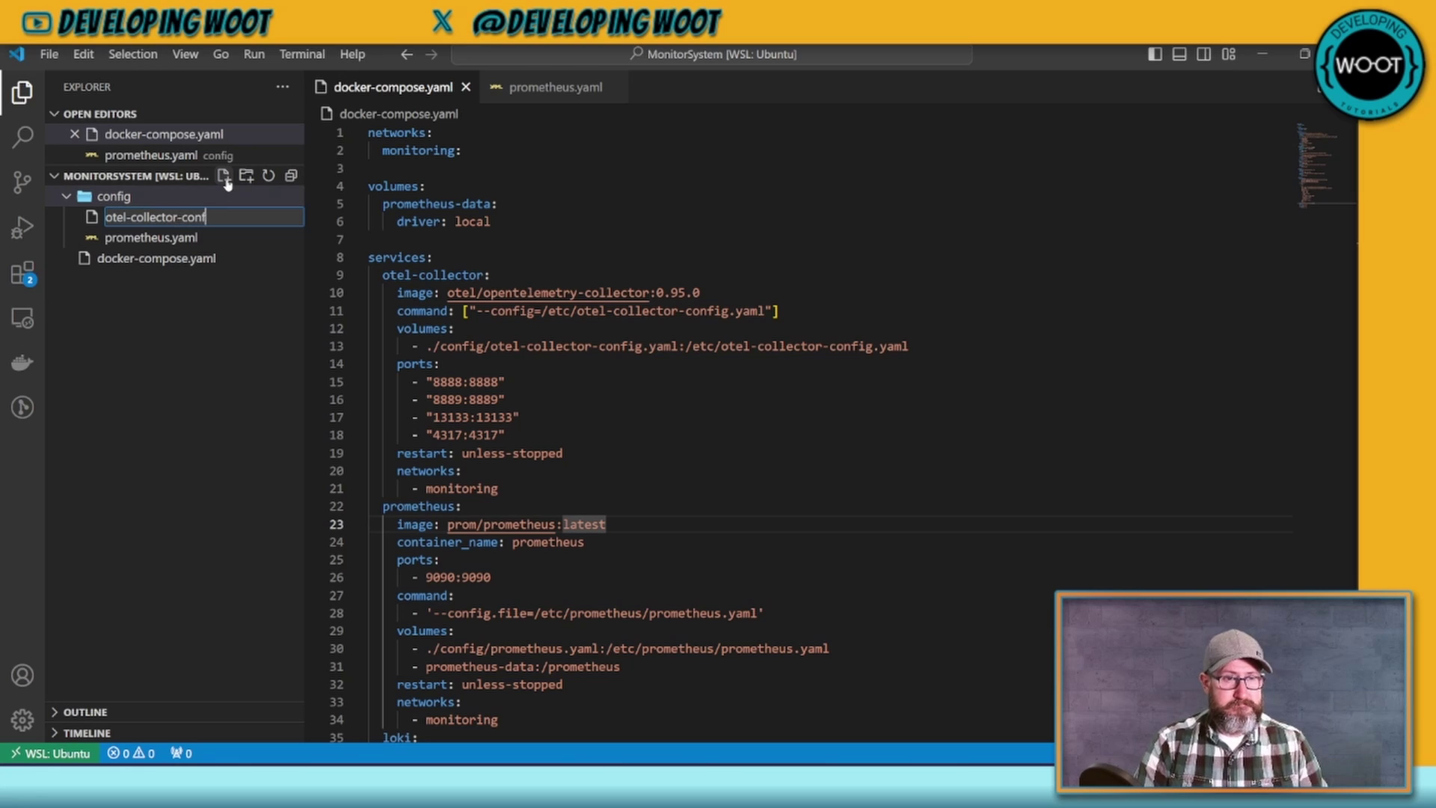
{"action": "type", "text": "l"}
{"action": "key", "text": "Return"}
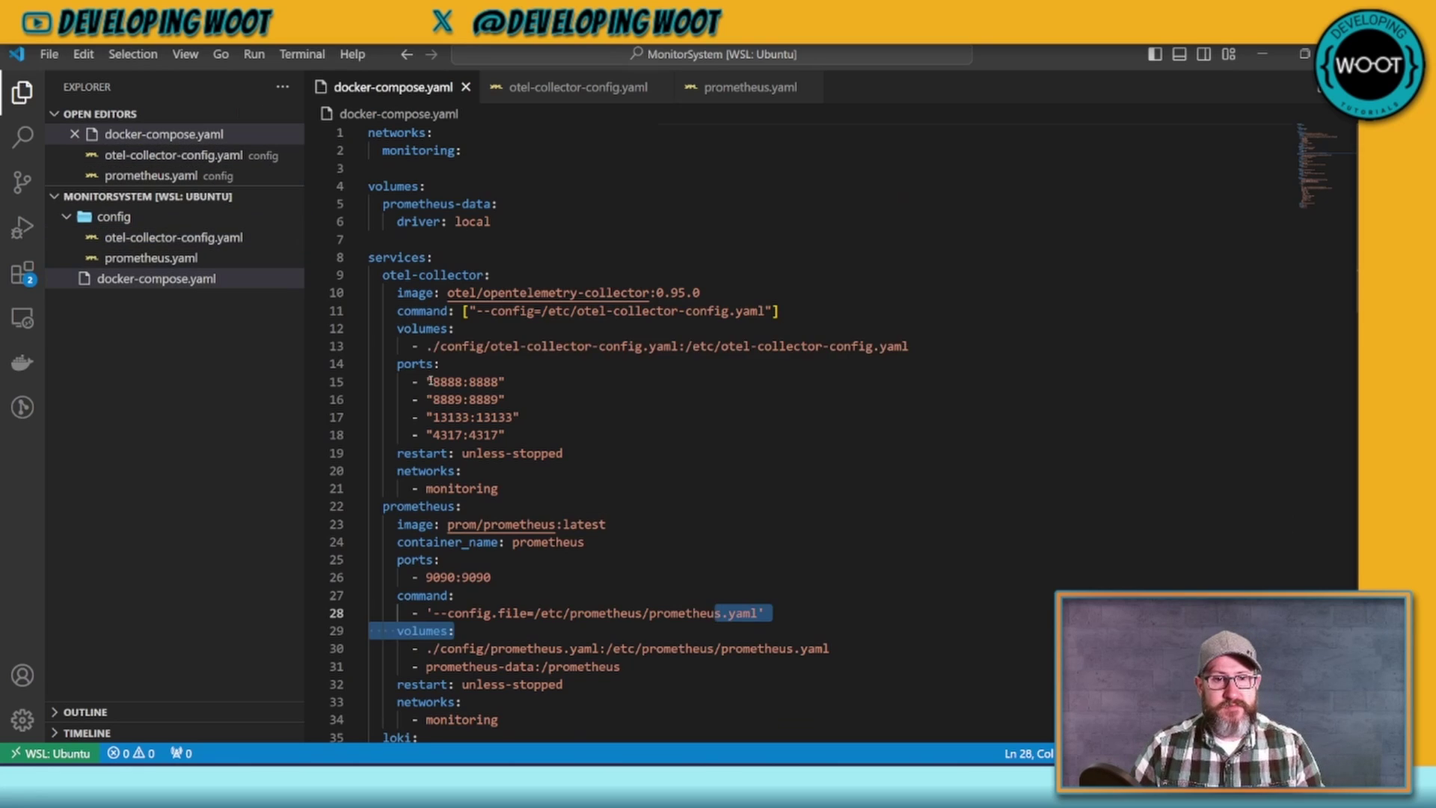
Step: Check the compose file's prometheus, promtail and loki config paths, then open otel-collector-config.yaml
{"action": "left_click_drag", "start_coordinate": [433, 345], "coordinate": [441, 363]}
{"action": "scroll", "coordinate": [572, 486], "scroll_direction": "down", "scroll_amount": 2}
{"action": "left_click_drag", "start_coordinate": [570, 519], "coordinate": [460, 501]}
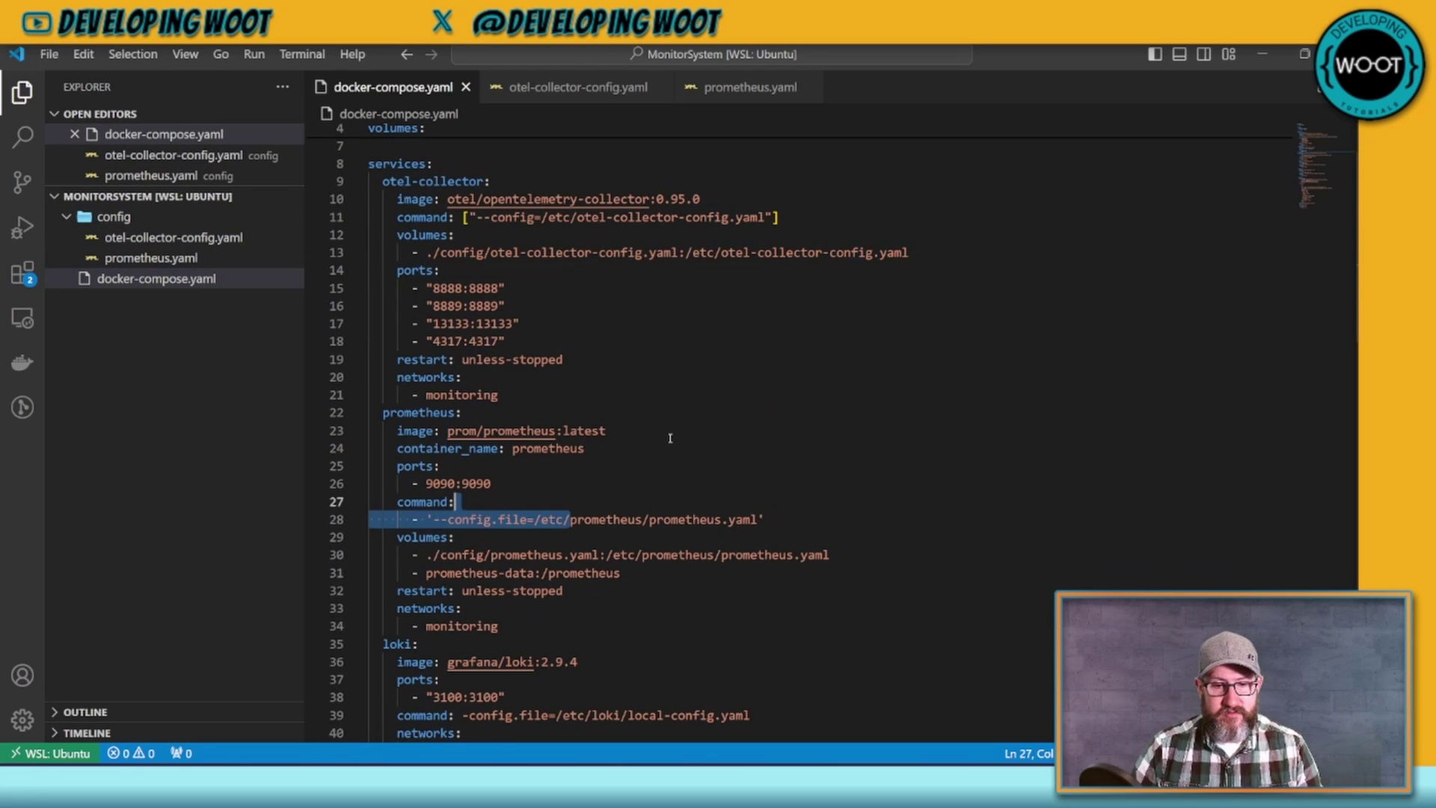
{"action": "scroll", "coordinate": [664, 432], "scroll_direction": "down", "scroll_amount": 6}
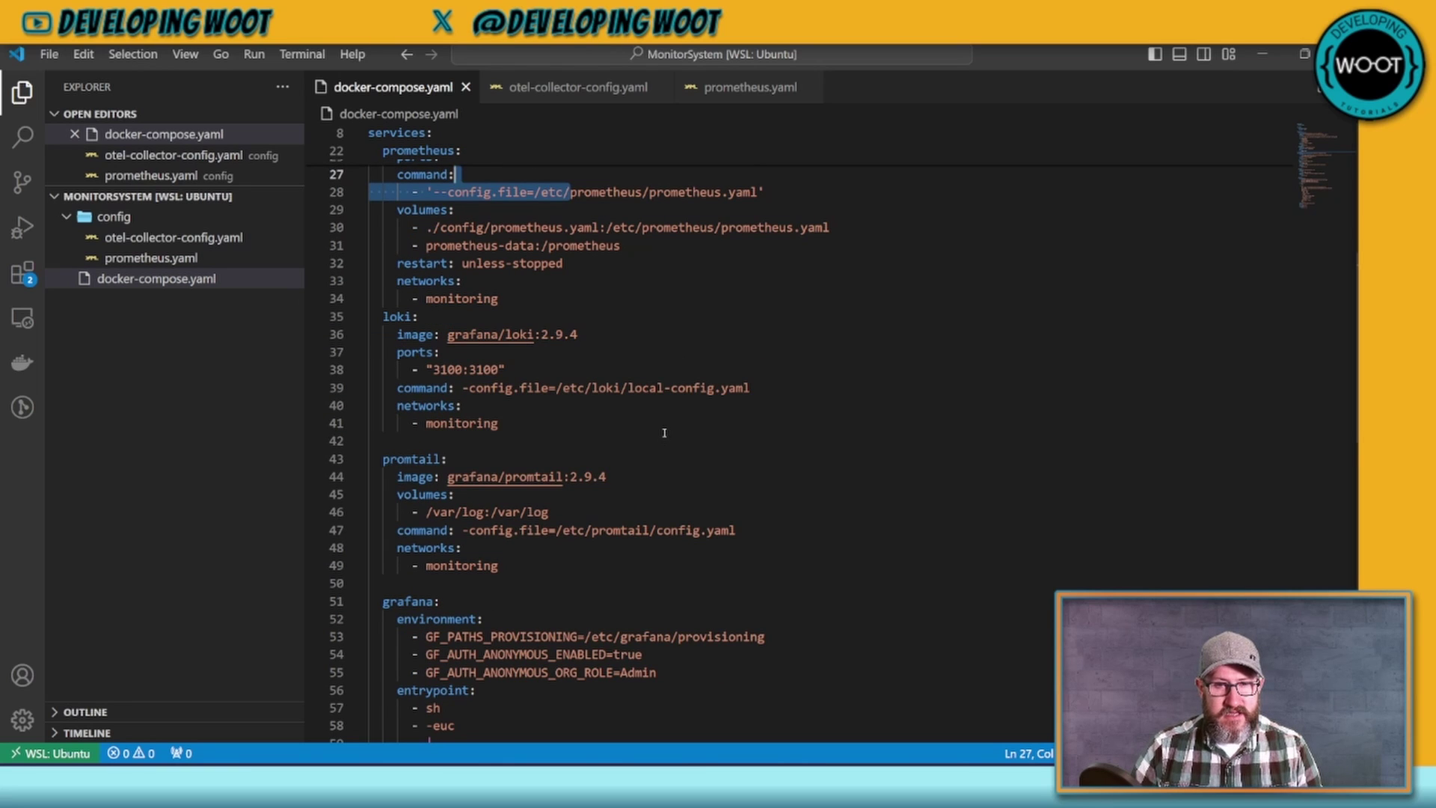
{"action": "left_click_drag", "start_coordinate": [585, 530], "coordinate": [738, 530]}
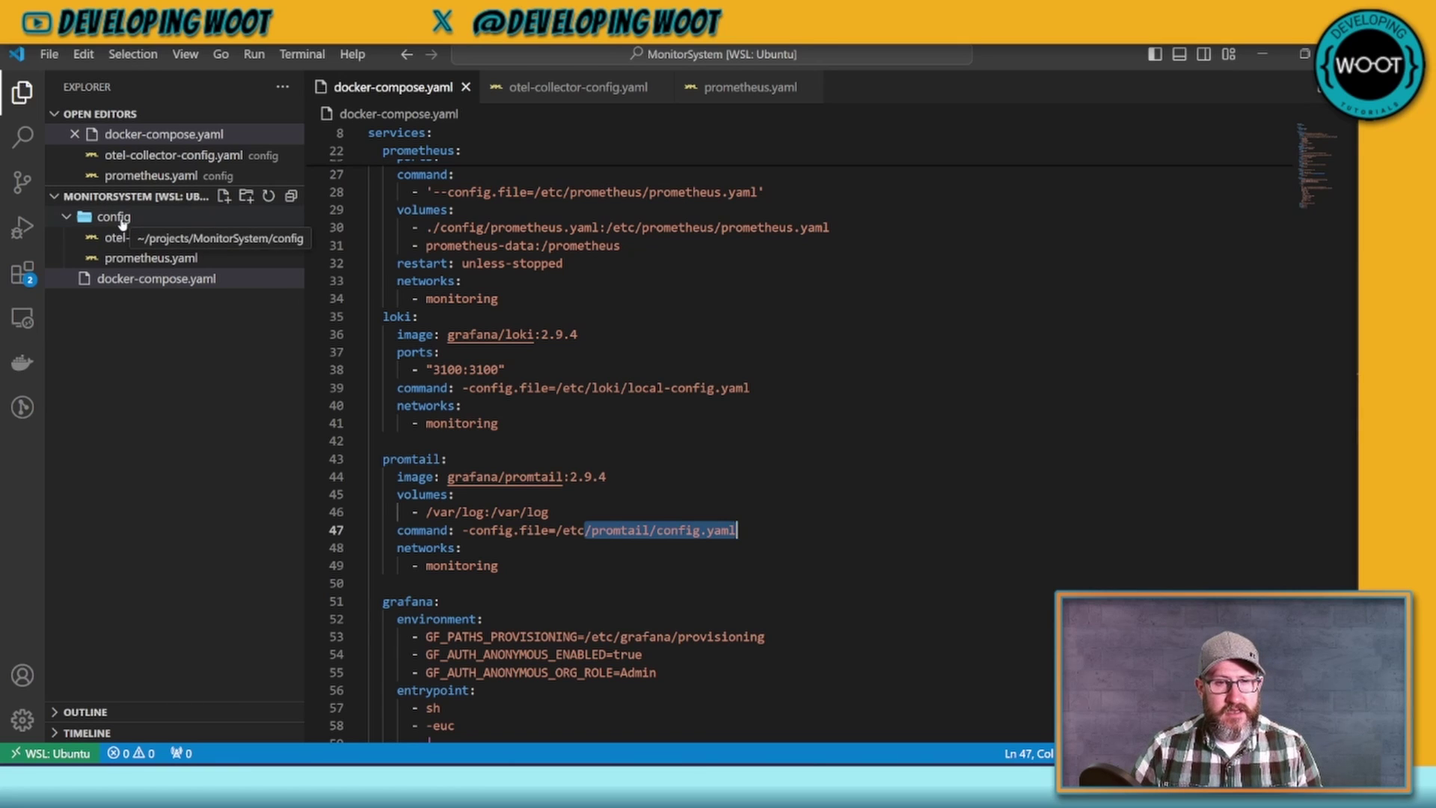
{"action": "left_click_drag", "start_coordinate": [548, 387], "coordinate": [797, 401]}
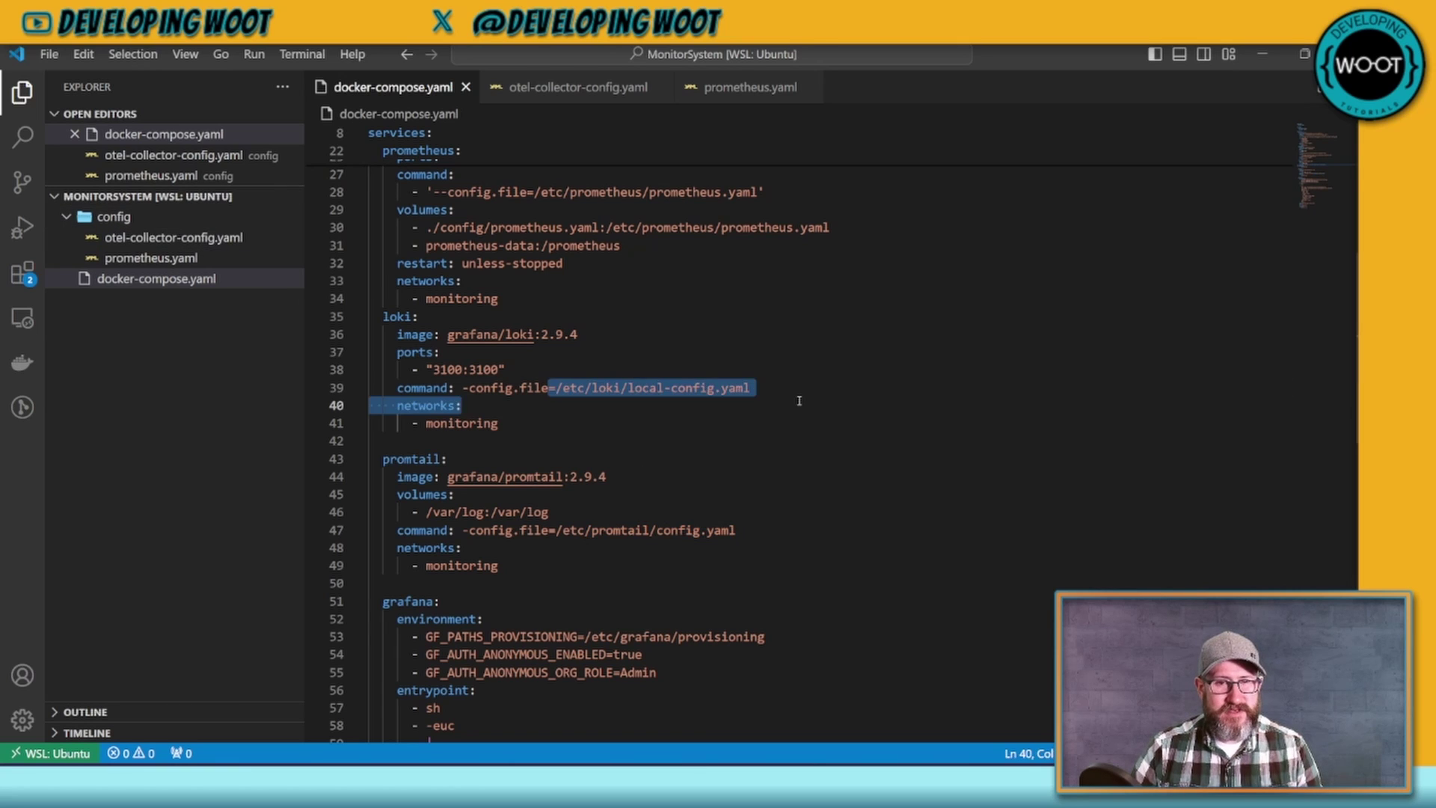
{"action": "left_click", "coordinate": [798, 402]}
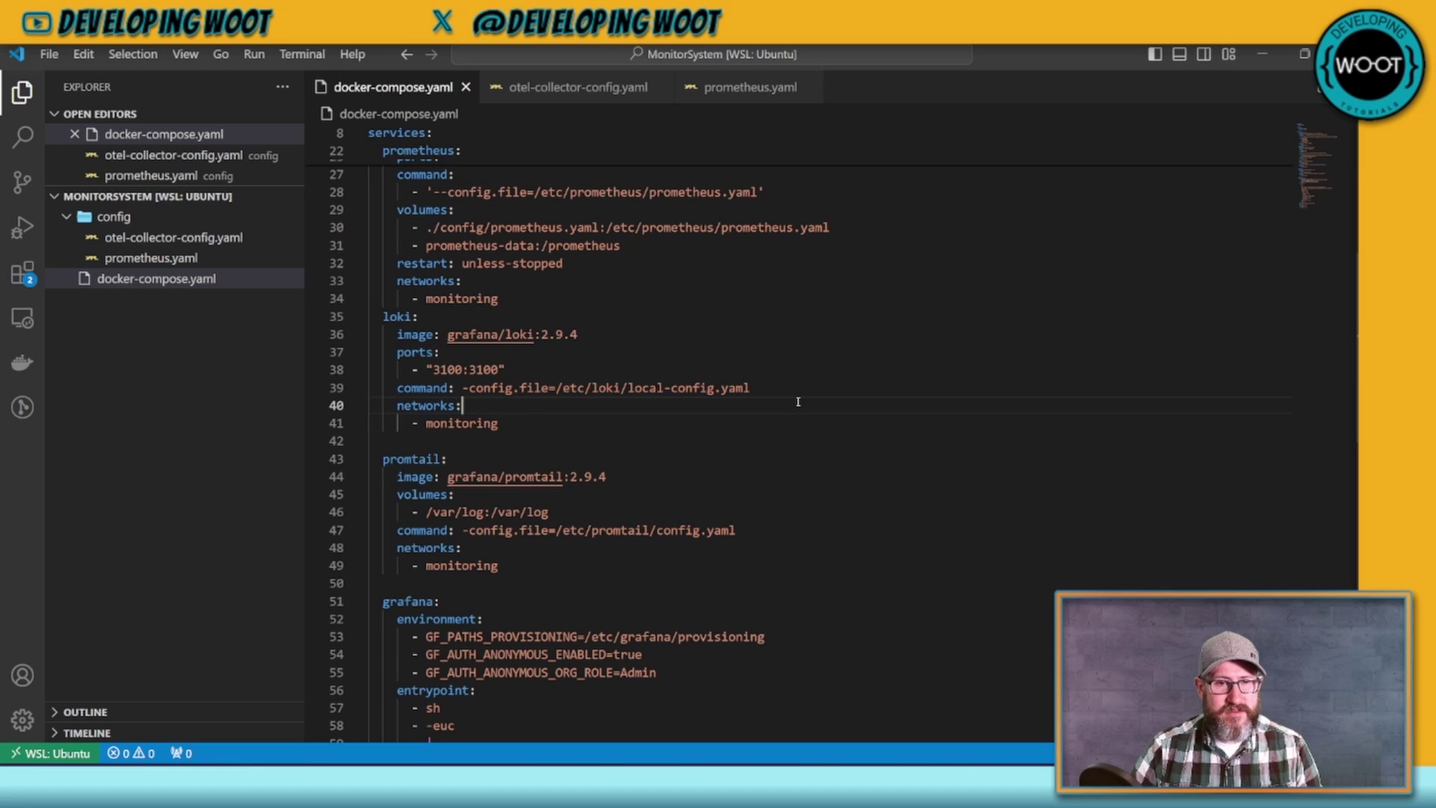
{"action": "scroll", "coordinate": [789, 408], "scroll_direction": "down", "scroll_amount": 8}
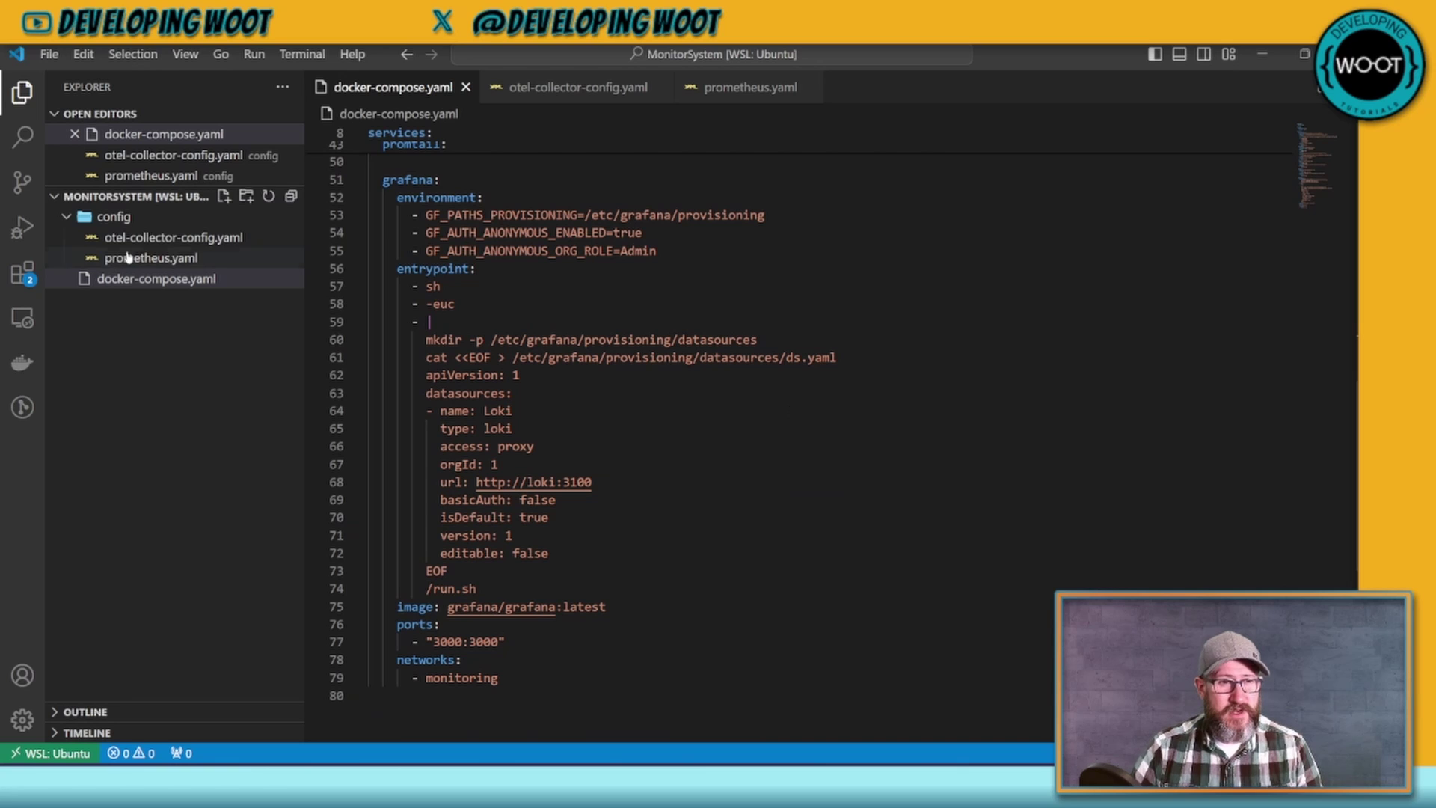
{"action": "left_click", "coordinate": [157, 257]}
{"action": "left_click", "coordinate": [150, 238]}
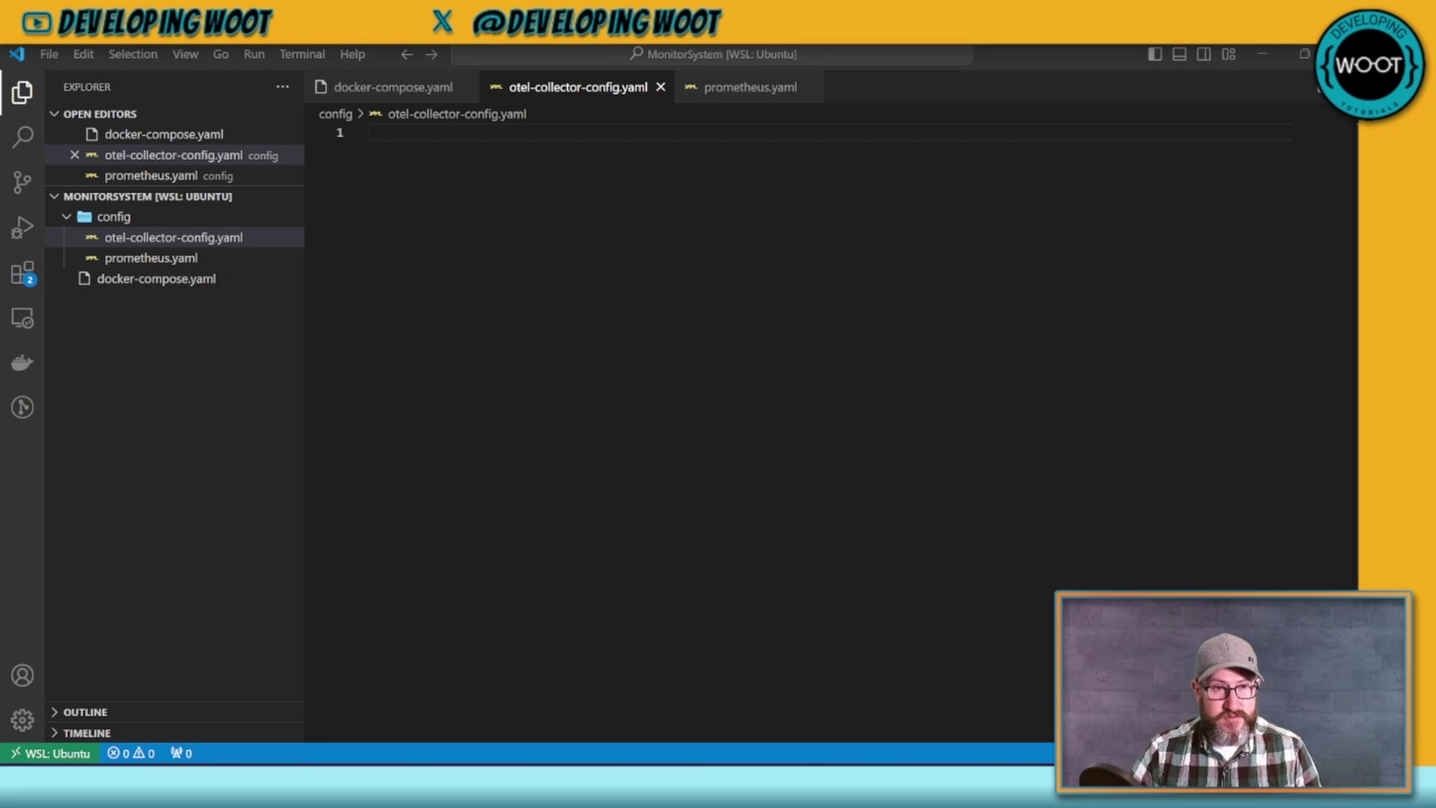
Step: Paste the collector pipeline configuration into otel-collector-config.yaml and save it
{"action": "left_click", "coordinate": [494, 204]}
{"action": "type", "text": "receivers:   otlp:     protocols:       grpc:         endpoint: otel-collector:4317   exporters:   prometheus:     endpoint: otel-collector:8889   processors:   batch:   extensions:   health_check:     endpoint: otel-collector:13133   service:   extensions: [health_check]   pipelines:     metrics:       receivers: [otlp]       processors: [batch]       exporters: [prometheus]"}
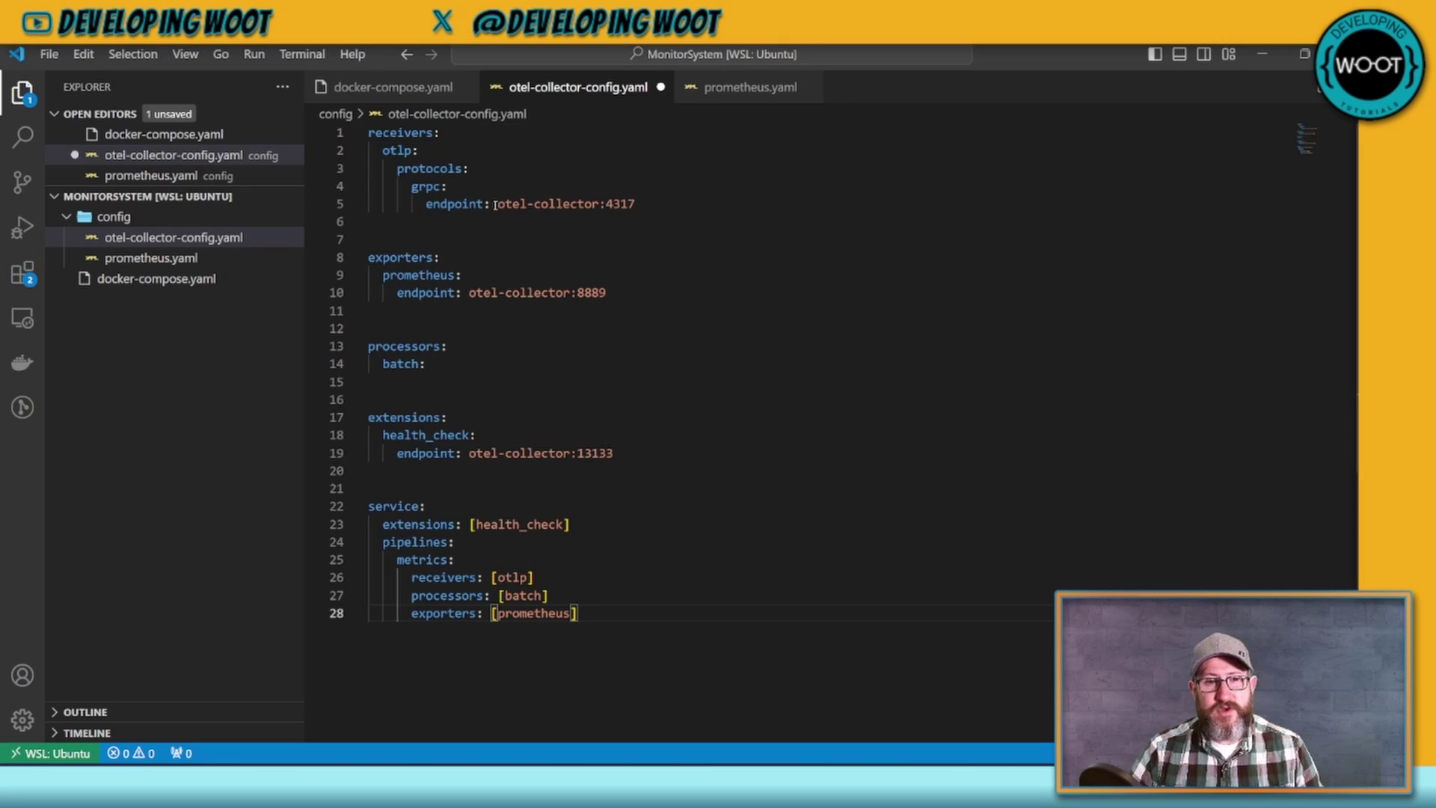
{"action": "left_click", "coordinate": [679, 530]}
{"action": "key", "text": "ctrl+s"}
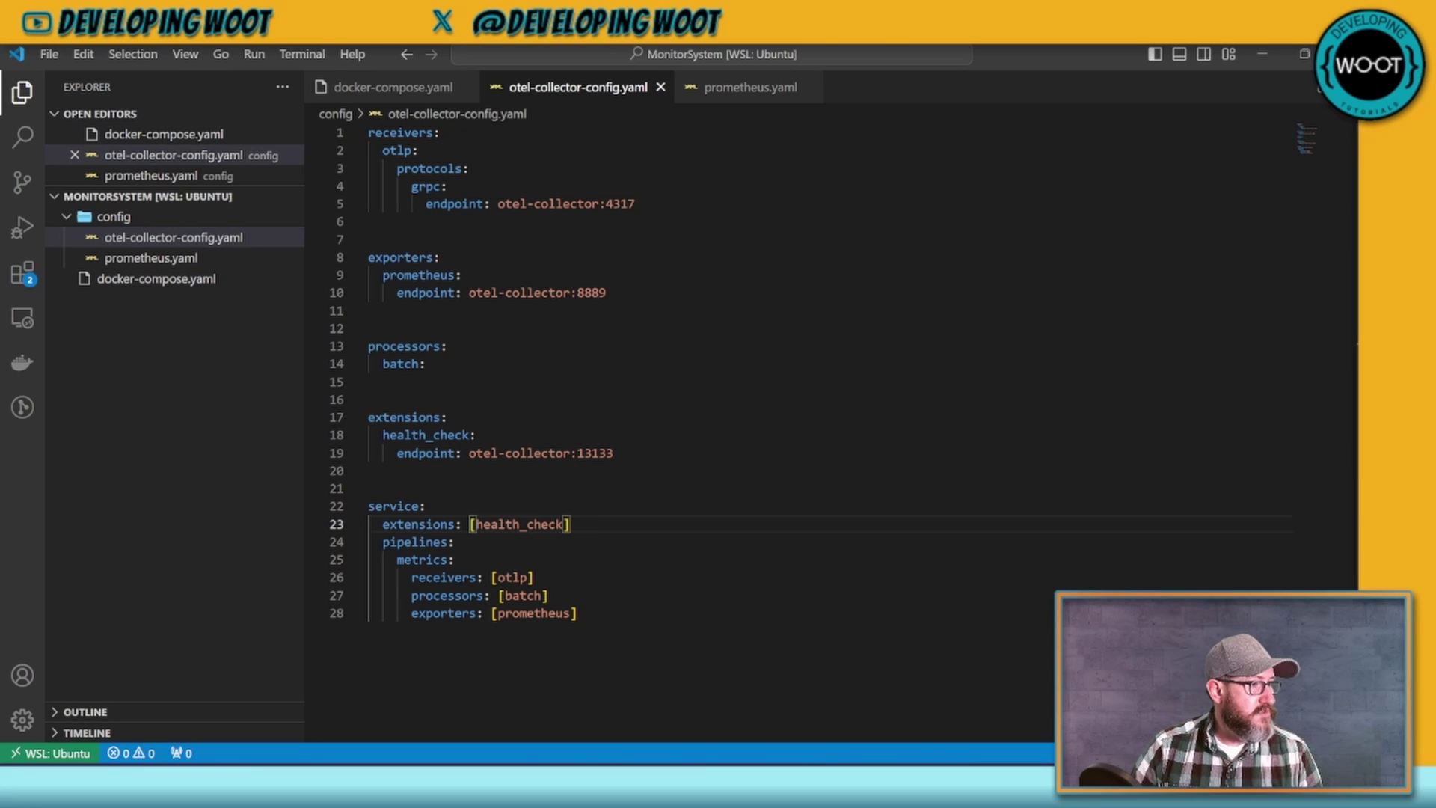
Step: Paste the Prometheus scrape configuration into prometheus.yaml and save it
{"action": "key", "text": "alt+Tab"}
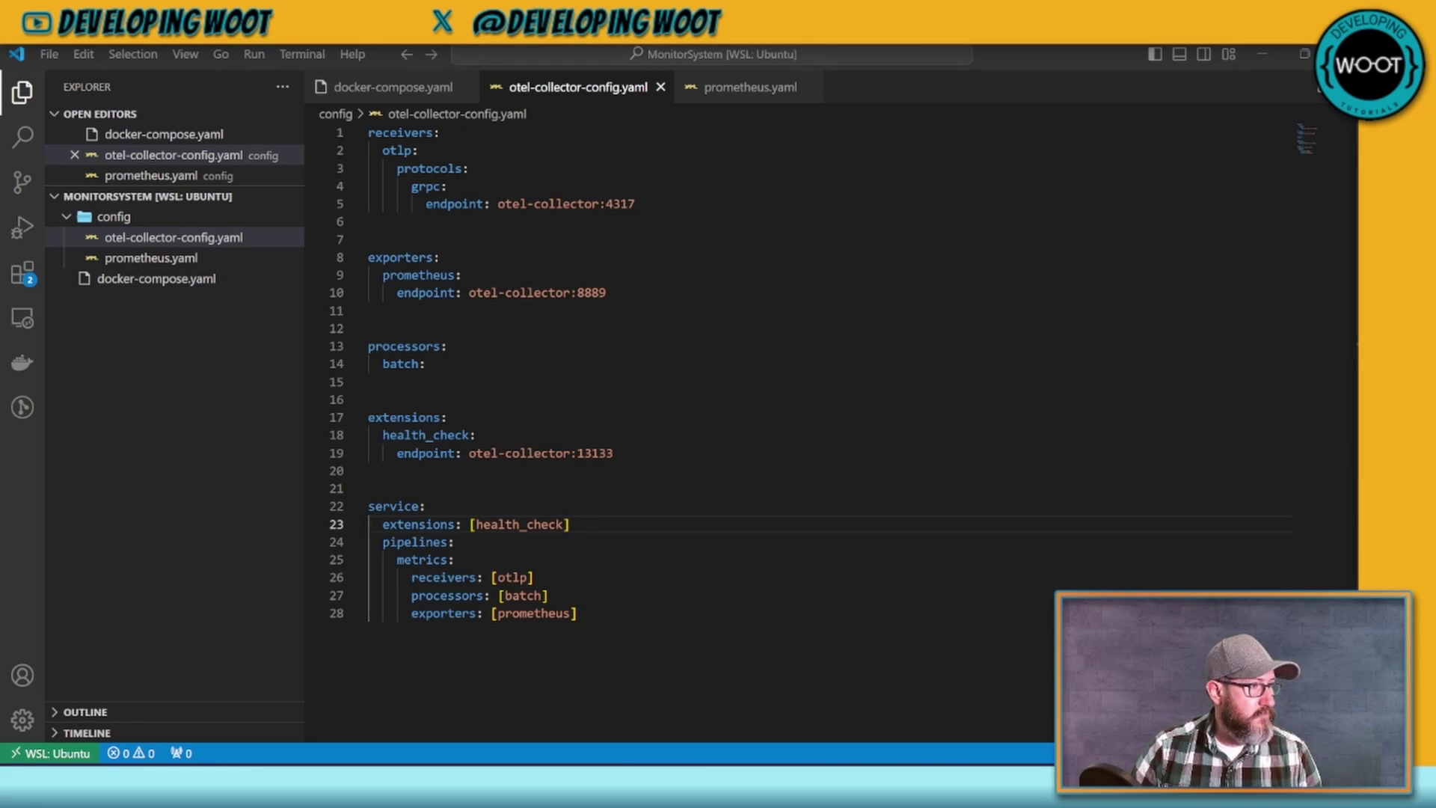
{"action": "key", "text": "alt+Tab"}
{"action": "left_click", "coordinate": [153, 261]}
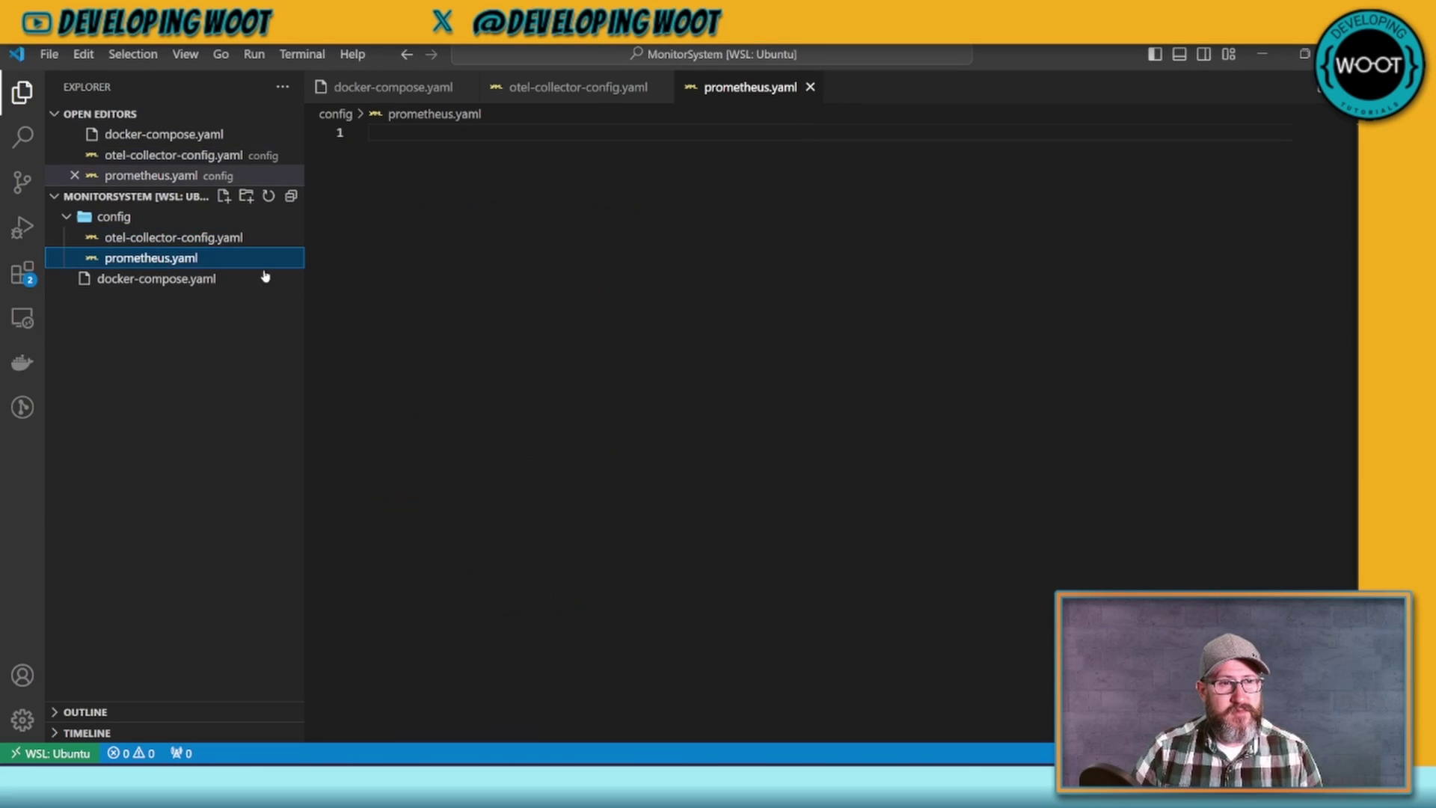
{"action": "left_click", "coordinate": [454, 289]}
{"action": "type", "text": "global:   scrape_interval: 15s   scrape_configs:   - job_name: 'prometheus'     static_configs:       - targets: ['localhost:9090']   - job_name: 'otel-collector'     scrape_interval: 5s     static_configs:       - targets: ['otel-collector:8889']       - targets: ['otel-collector:8888']"}
{"action": "key", "text": "ctrl+s"}
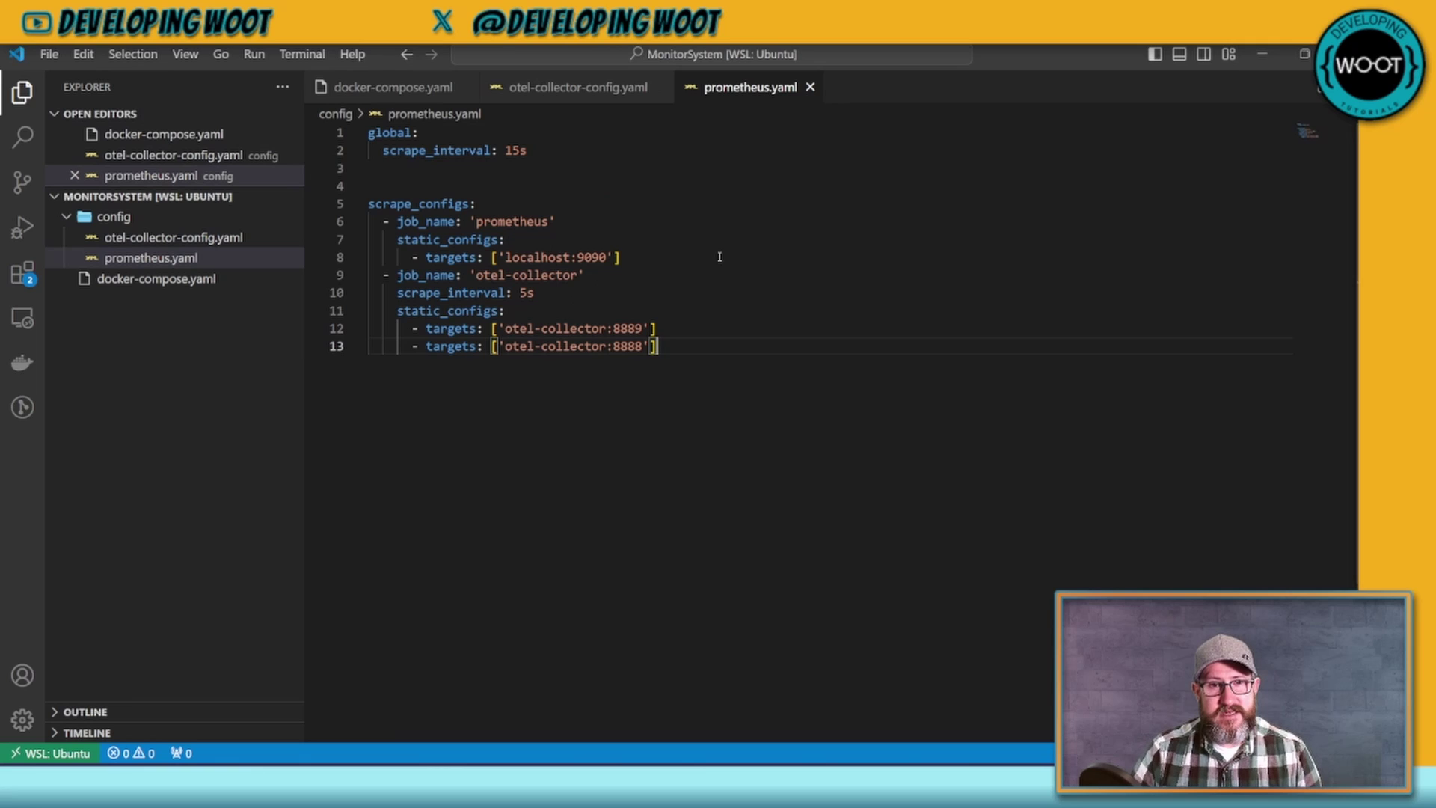
Step: Review the prometheus self-scrape and otel-collector scrape jobs in prometheus.yaml
{"action": "left_click_drag", "start_coordinate": [719, 256], "coordinate": [368, 203]}
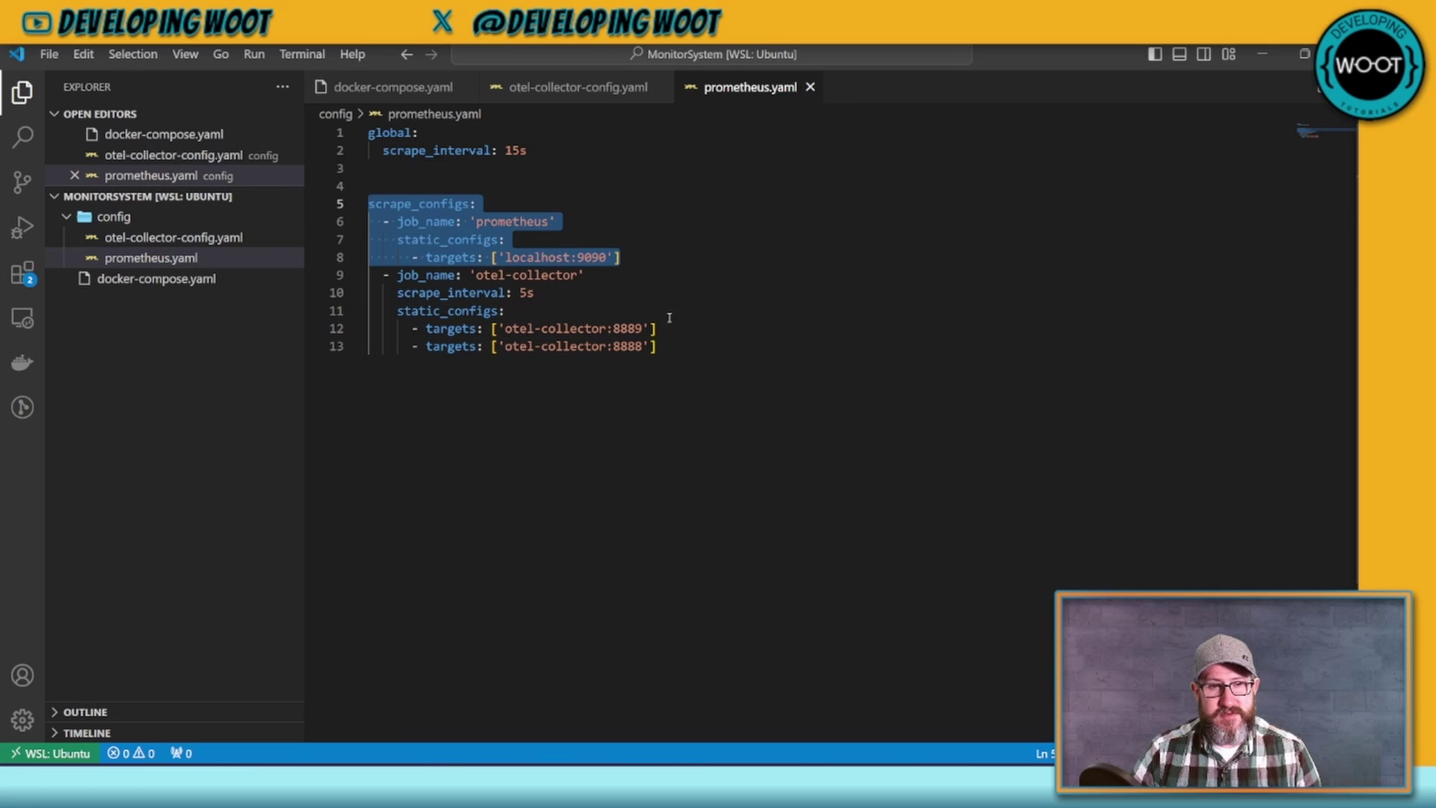
{"action": "left_click_drag", "start_coordinate": [666, 350], "coordinate": [368, 275]}
{"action": "left_click", "coordinate": [647, 298]}
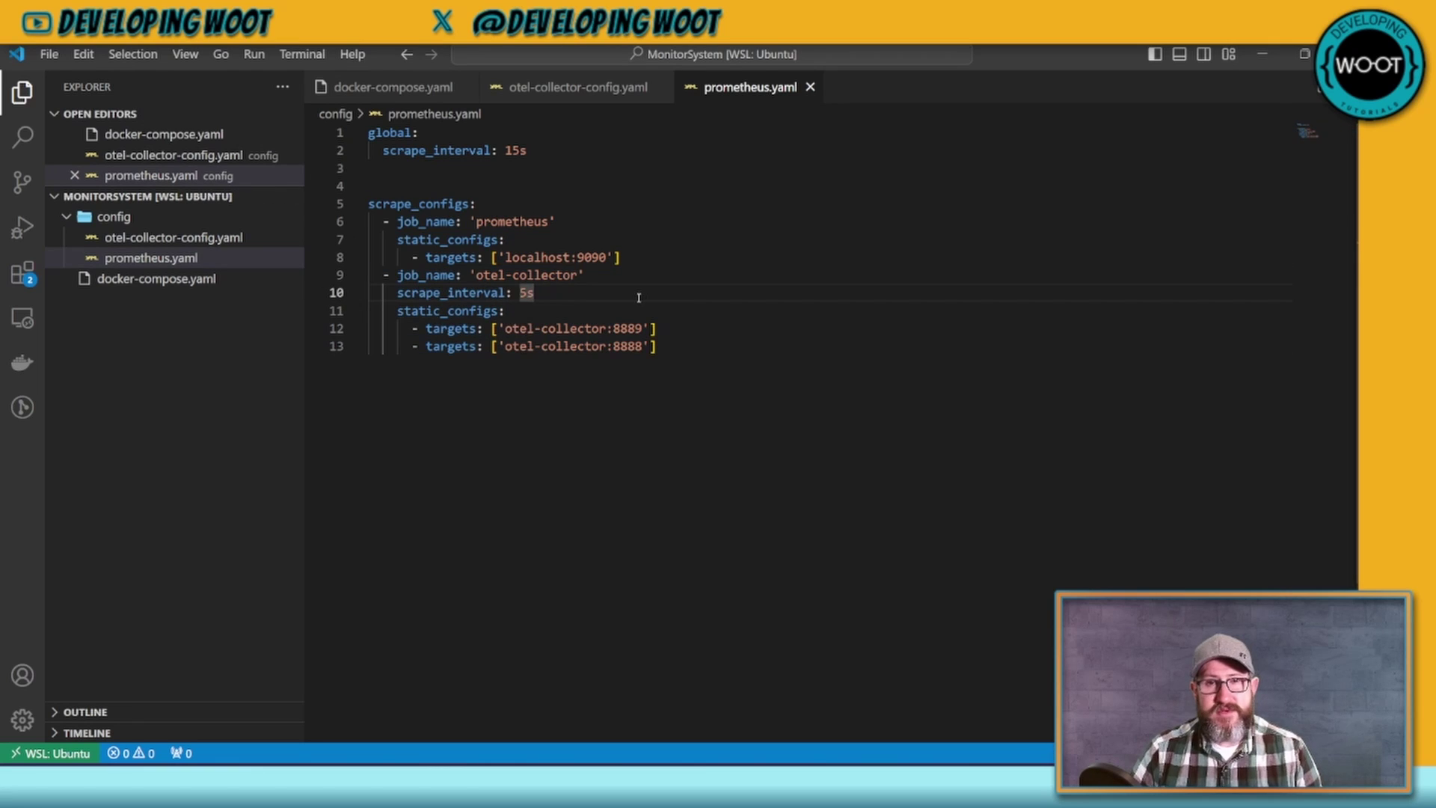
{"action": "left_click", "coordinate": [224, 238]}
{"action": "left_click", "coordinate": [221, 258]}
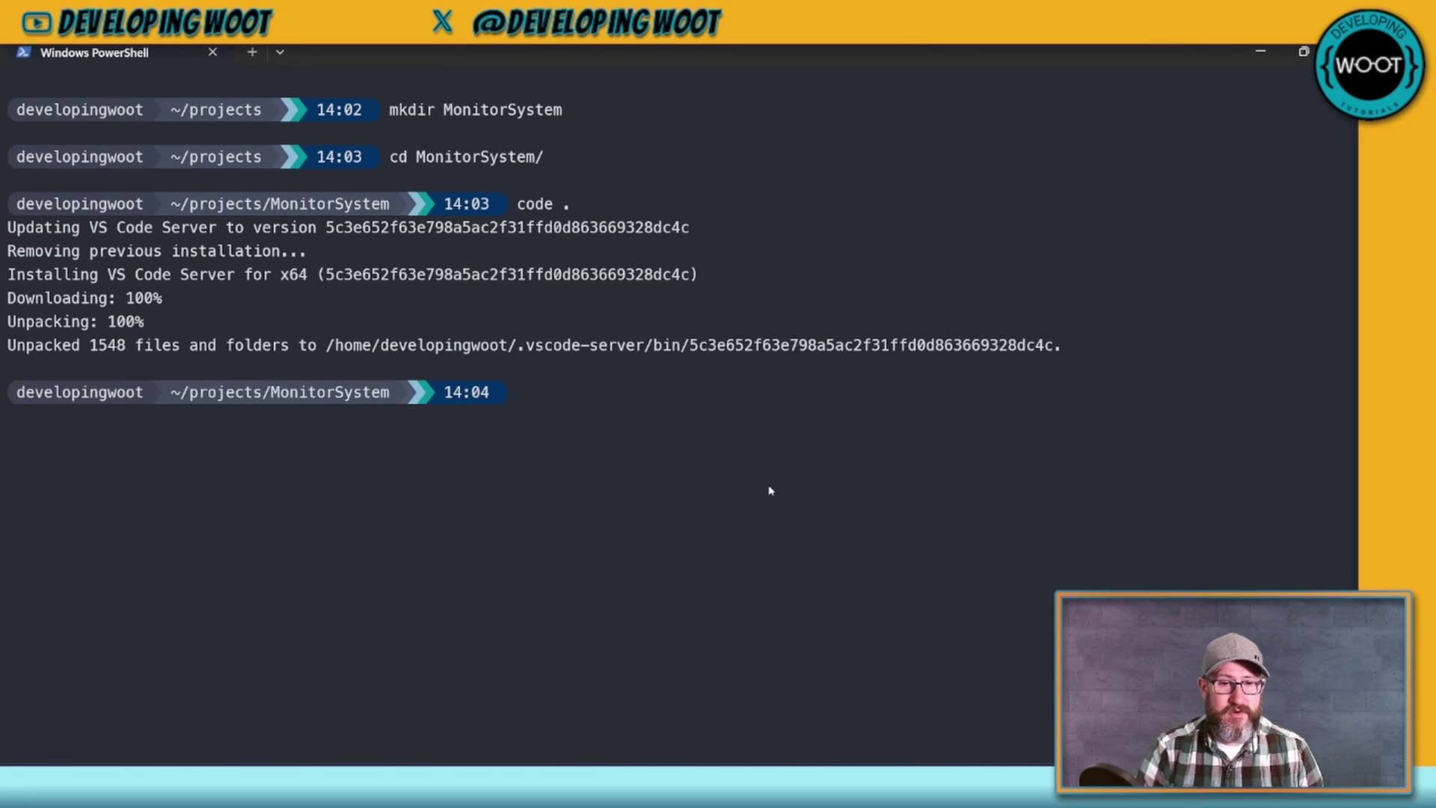
Step: Run 'docker compose up -d' and confirm grafana, prometheus, loki, otel-collector and promtail containers started
{"action": "type", "text": "docker compose up -d"}
{"action": "key", "text": "Return"}
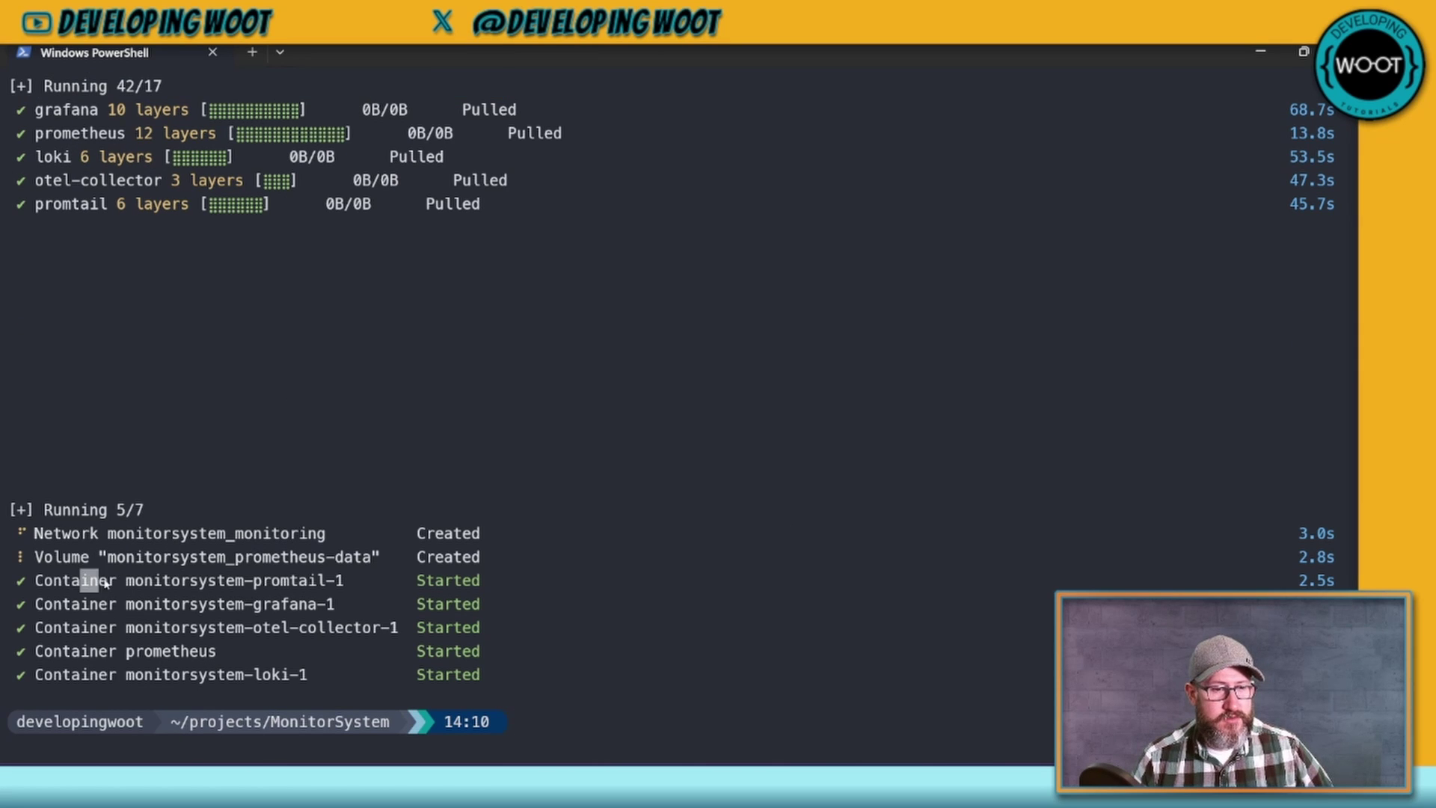
{"action": "left_click_drag", "start_coordinate": [80, 581], "coordinate": [423, 676]}
{"action": "key", "text": "ctrl+c"}
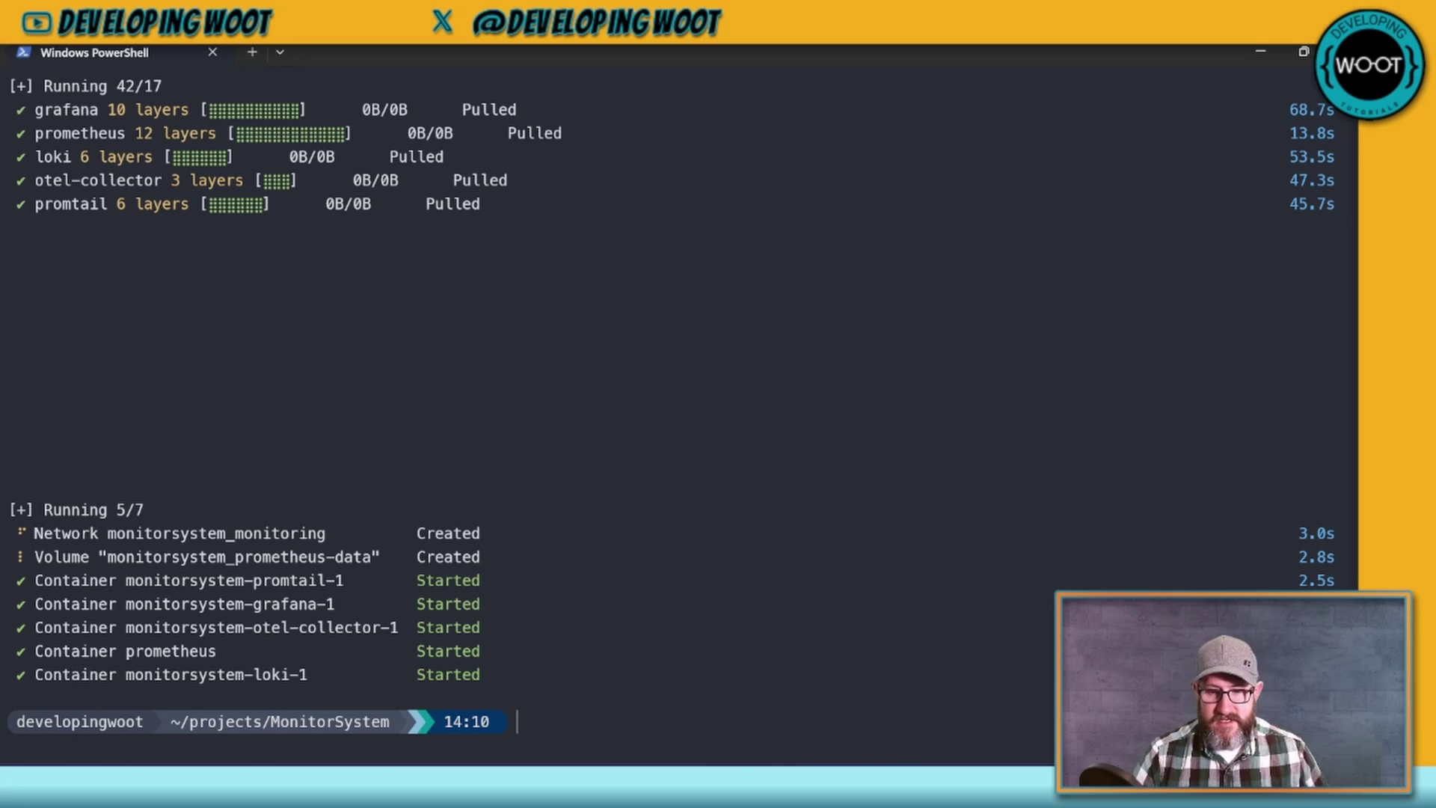
{"action": "key", "text": "alt+Tab"}
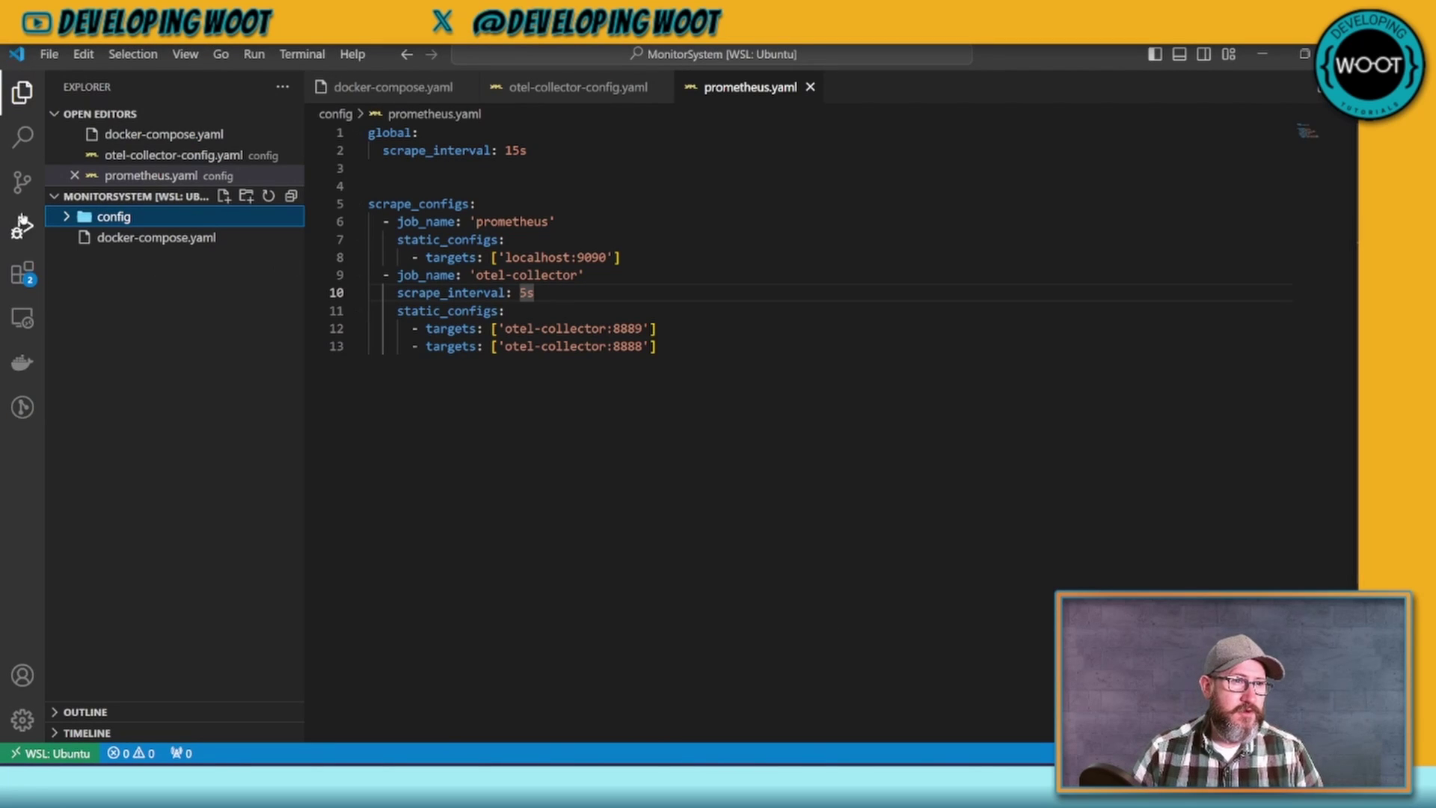
Step: Inspect the grafana/promtail:2.9.4 container's logs from the Docker containers view
{"action": "left_click", "coordinate": [22, 362]}
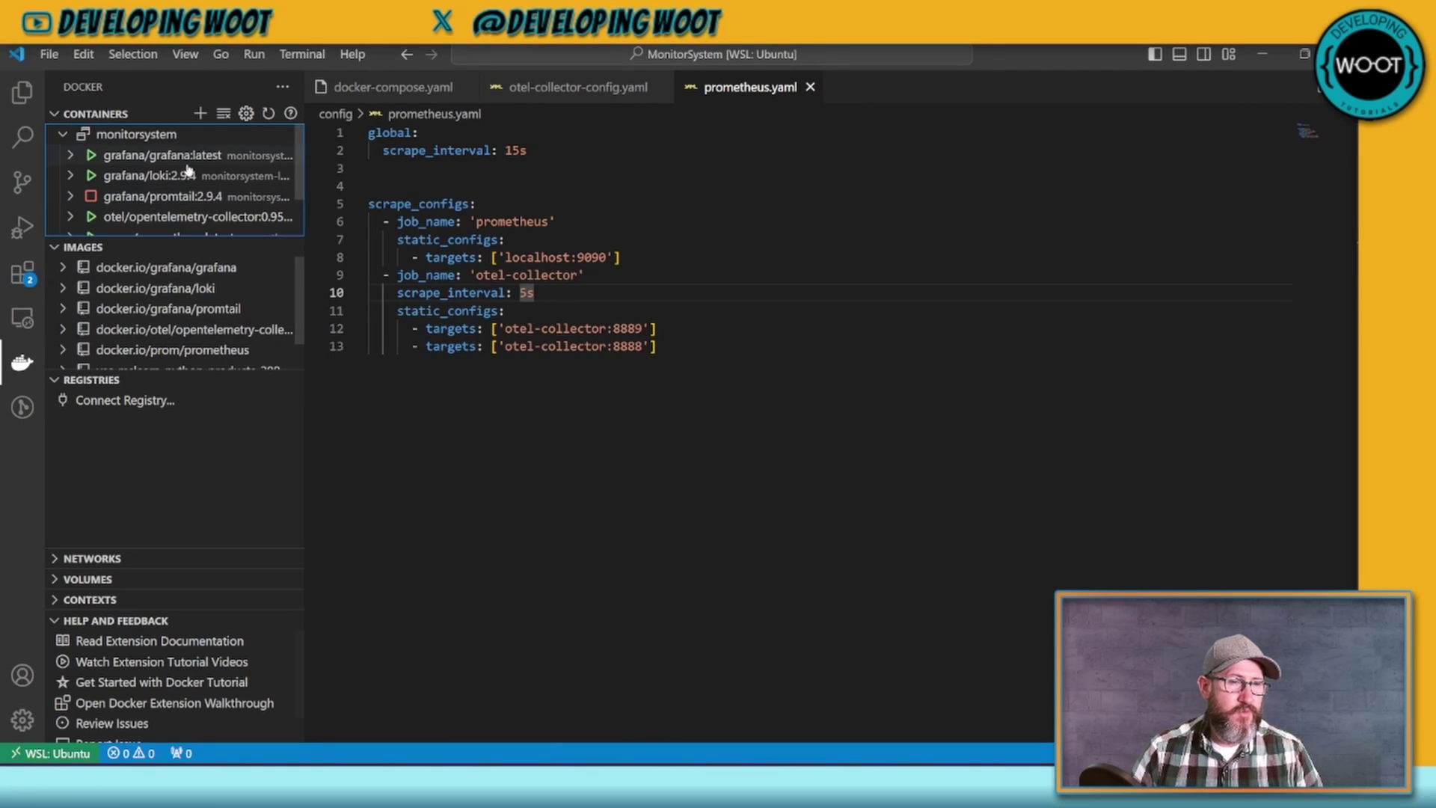
{"action": "scroll", "coordinate": [186, 205], "scroll_direction": "down", "scroll_amount": 2}
{"action": "left_click", "coordinate": [186, 205]}
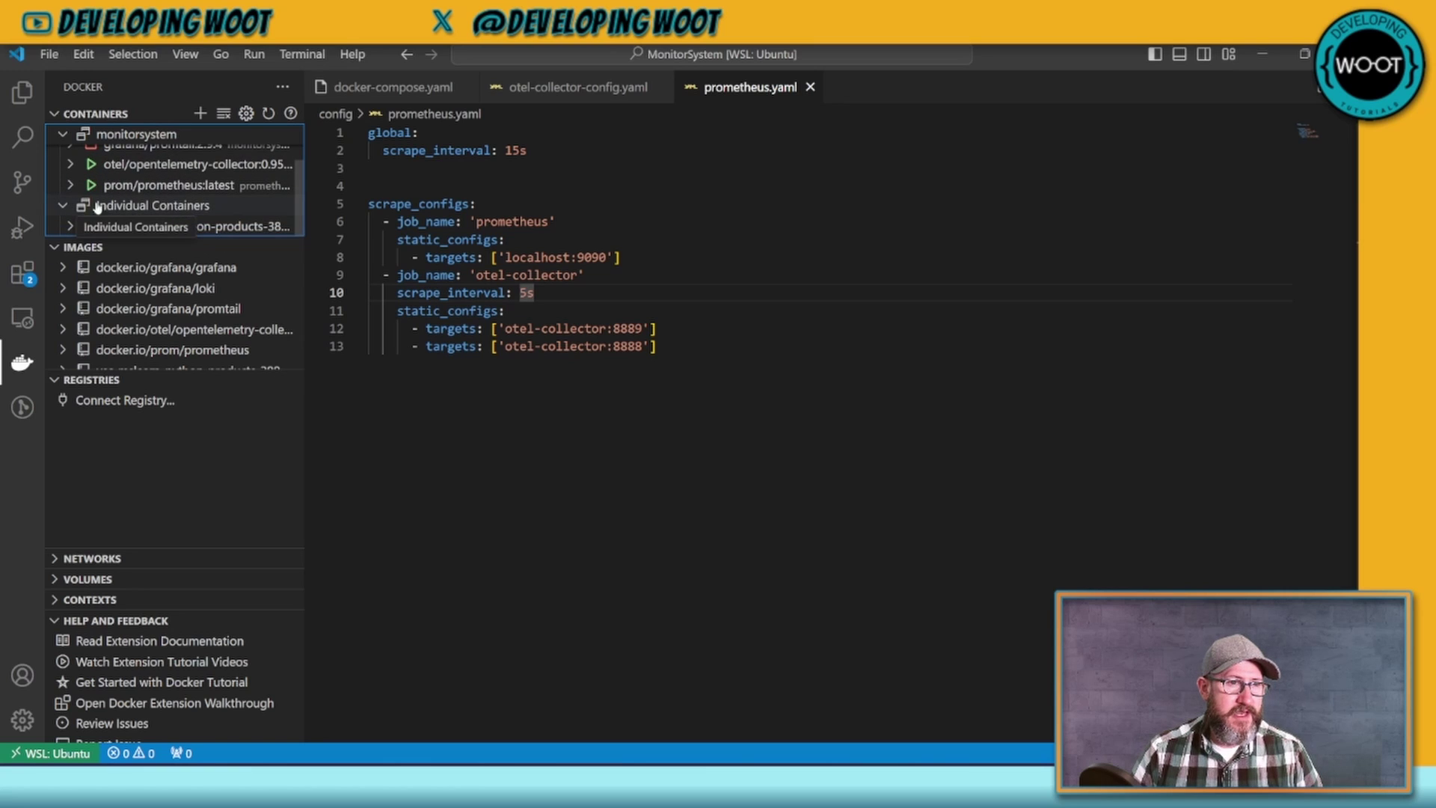
{"action": "left_click", "coordinate": [64, 224]}
{"action": "left_click", "coordinate": [65, 213]}
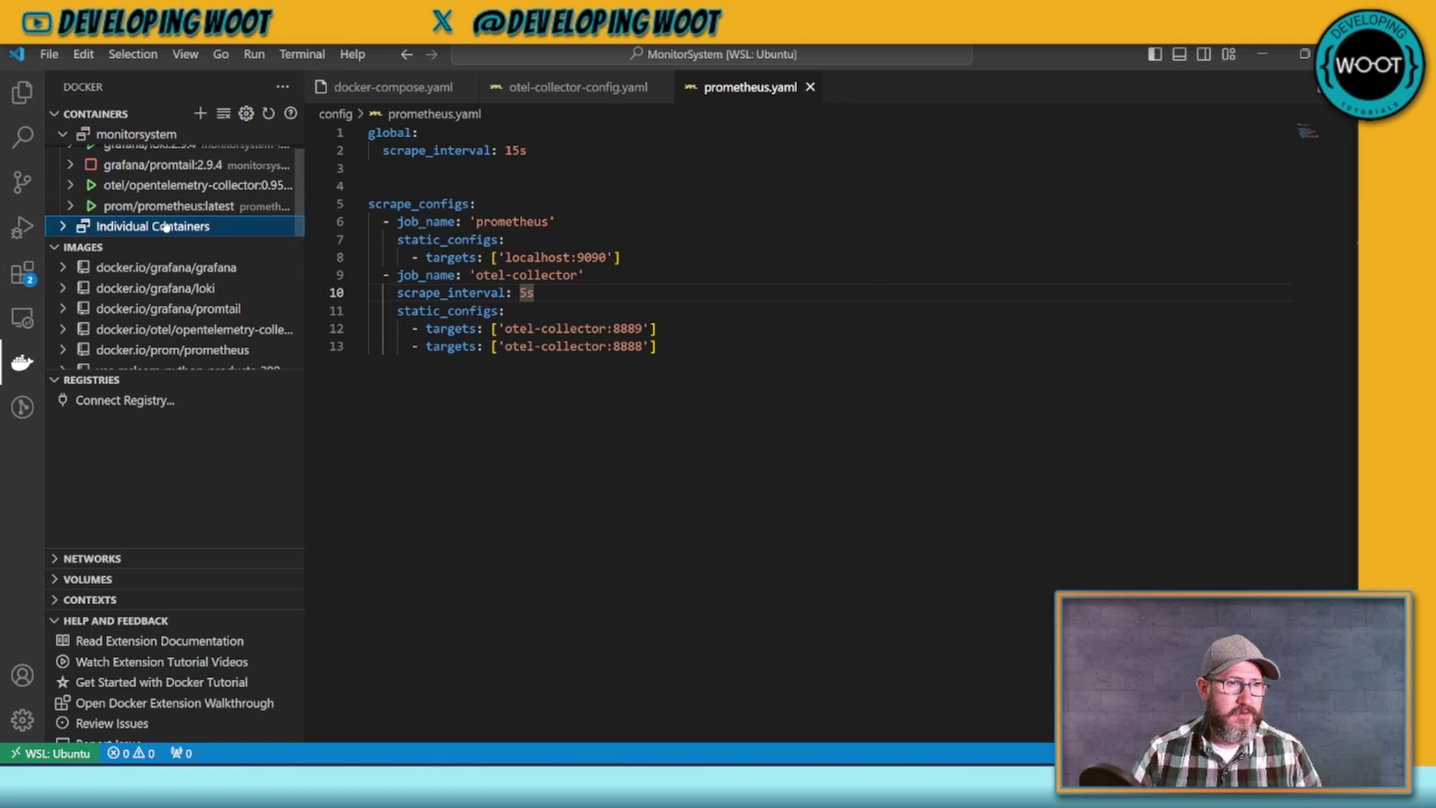
{"action": "scroll", "coordinate": [165, 224], "scroll_direction": "up", "scroll_amount": 2}
{"action": "left_click", "coordinate": [169, 200]}
{"action": "right_click", "coordinate": [169, 200]}
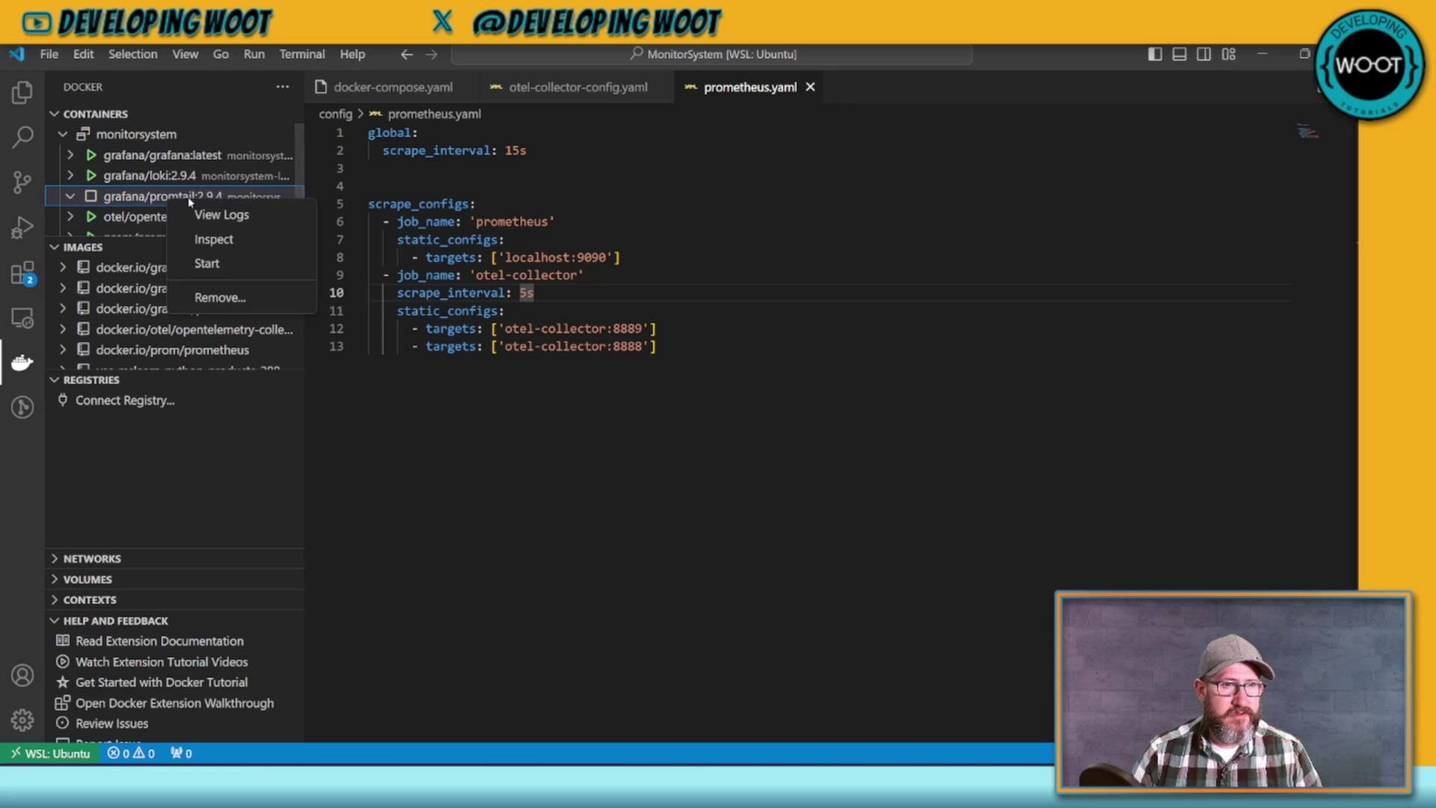
{"action": "left_click", "coordinate": [222, 122]}
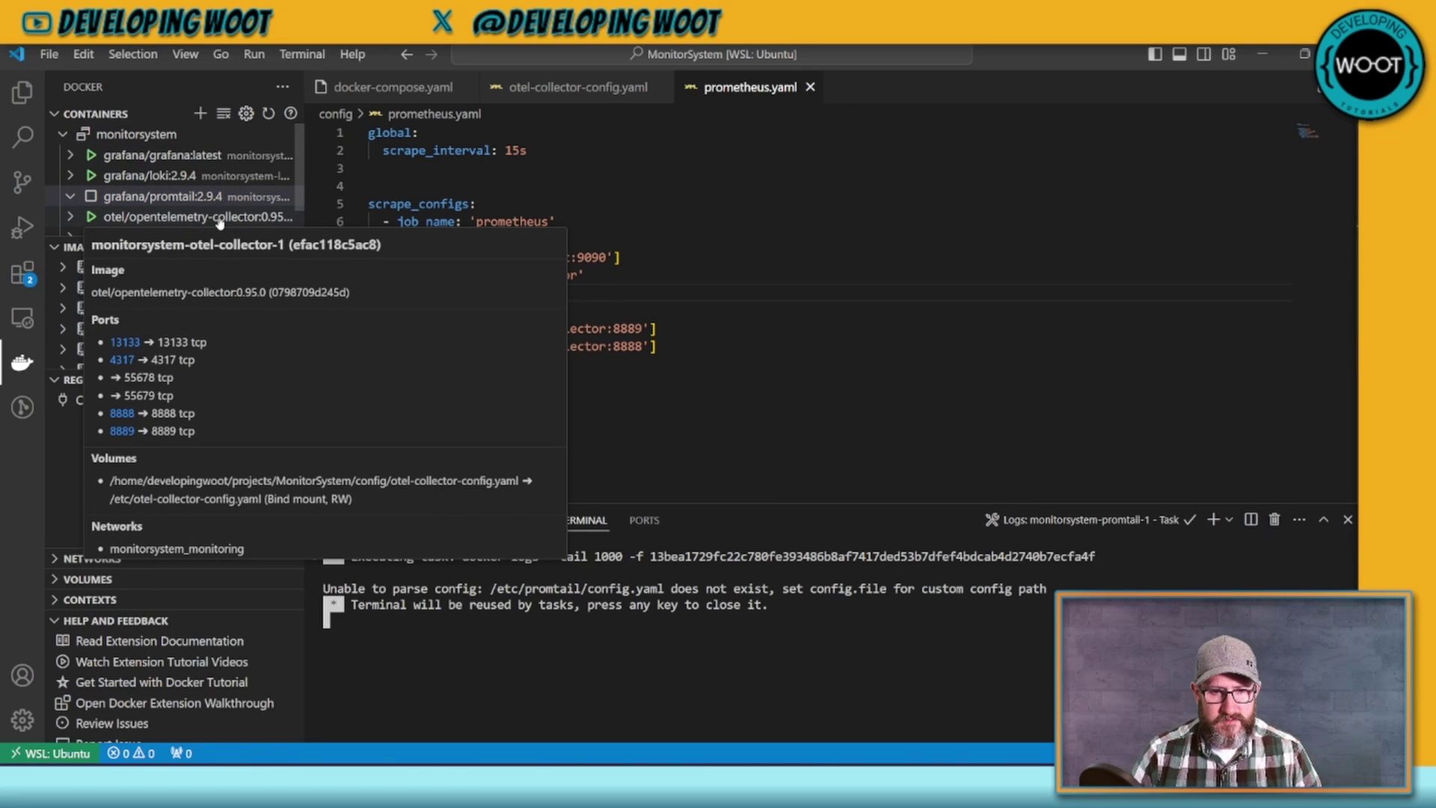
{"action": "left_click", "coordinate": [803, 314]}
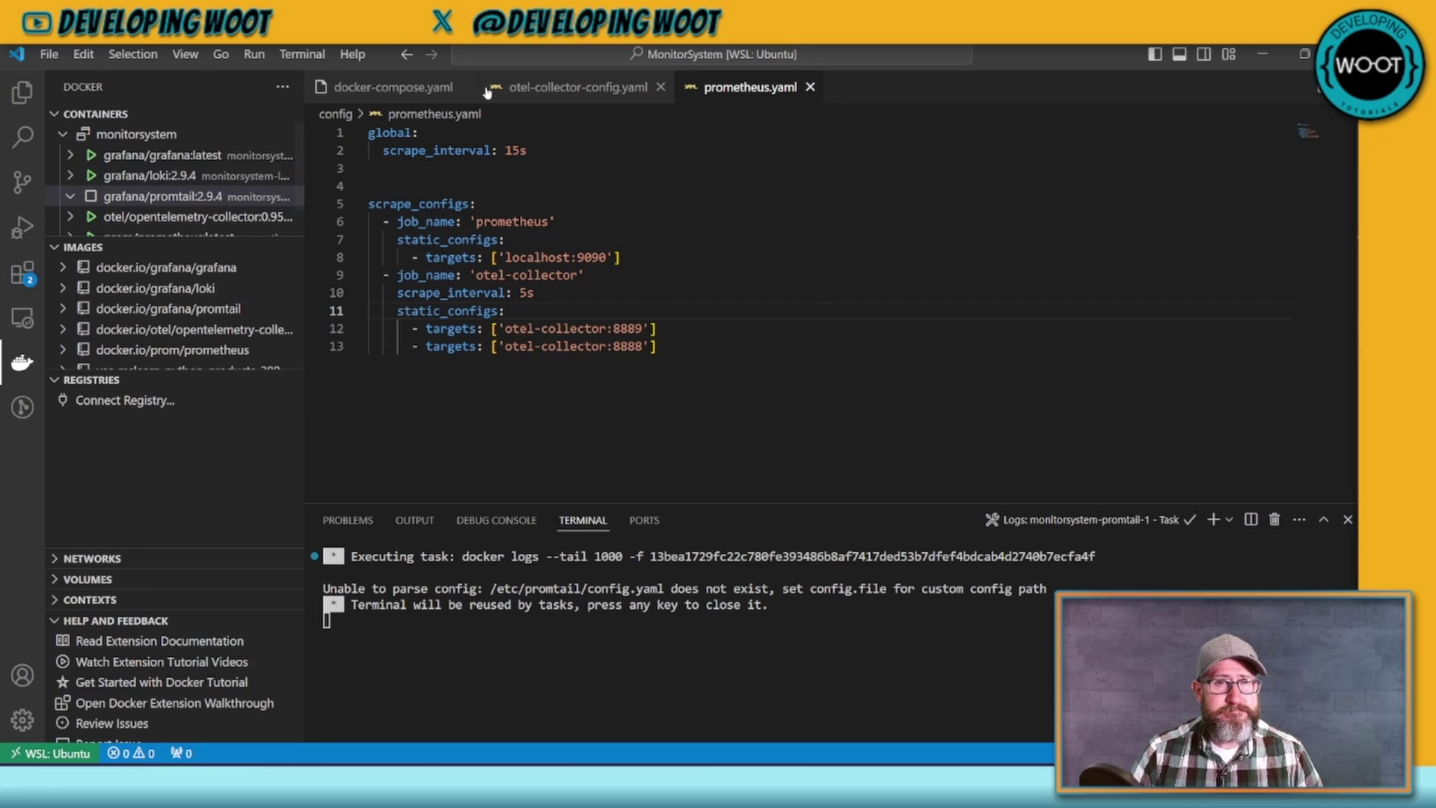
Step: Change promtail's command in docker-compose.yaml to use /etc/promtail/config.yml
{"action": "left_click", "coordinate": [397, 89]}
{"action": "scroll", "coordinate": [588, 343], "scroll_direction": "up", "scroll_amount": 6}
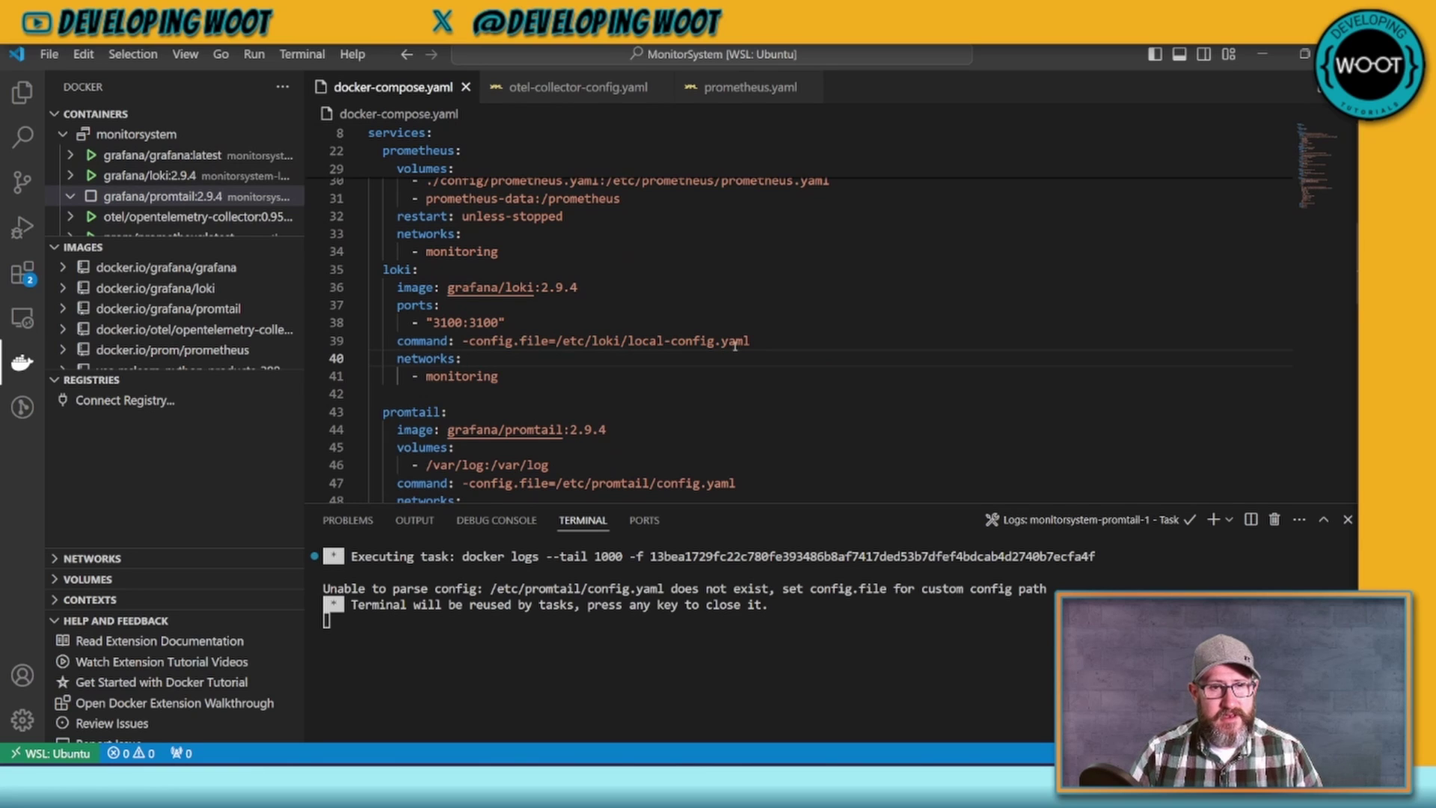
{"action": "scroll", "coordinate": [734, 344], "scroll_direction": "down", "scroll_amount": 2}
{"action": "left_click", "coordinate": [713, 389]}
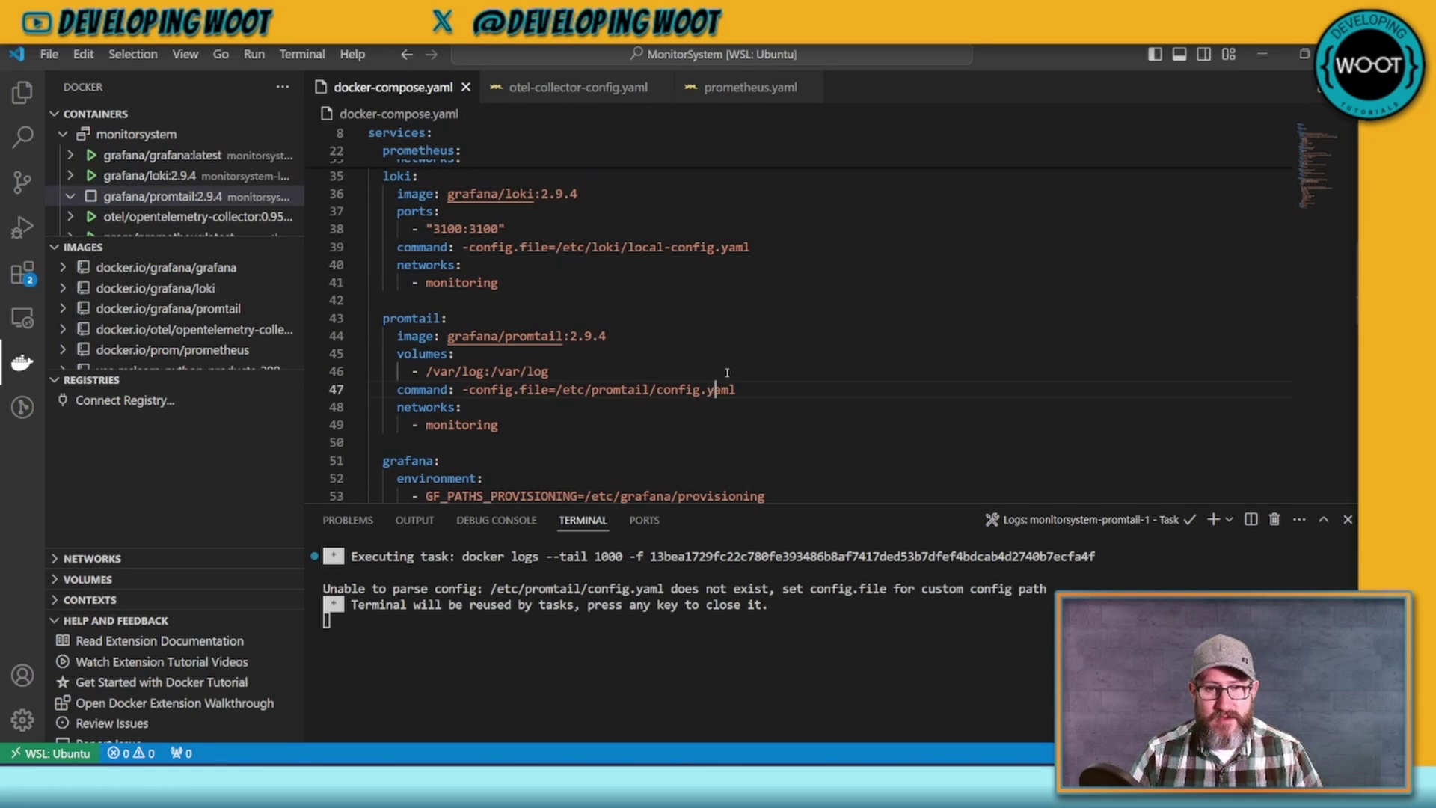
{"action": "key", "text": "Delete"}
Step: Re-run 'docker compose up -d' in PowerShell so promtail and the other containers restart
{"action": "left_click", "coordinate": [731, 351]}
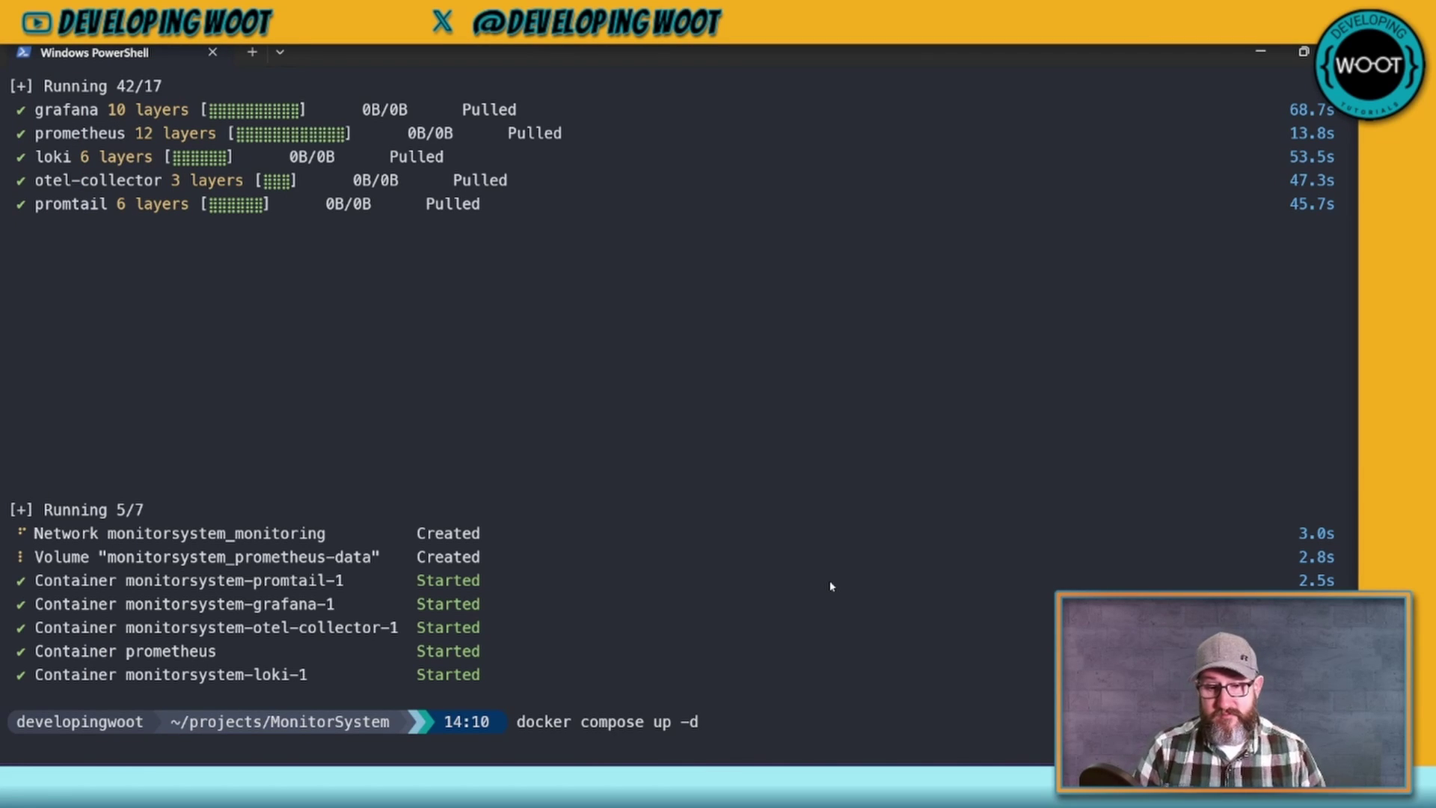
{"action": "key", "text": "Return"}
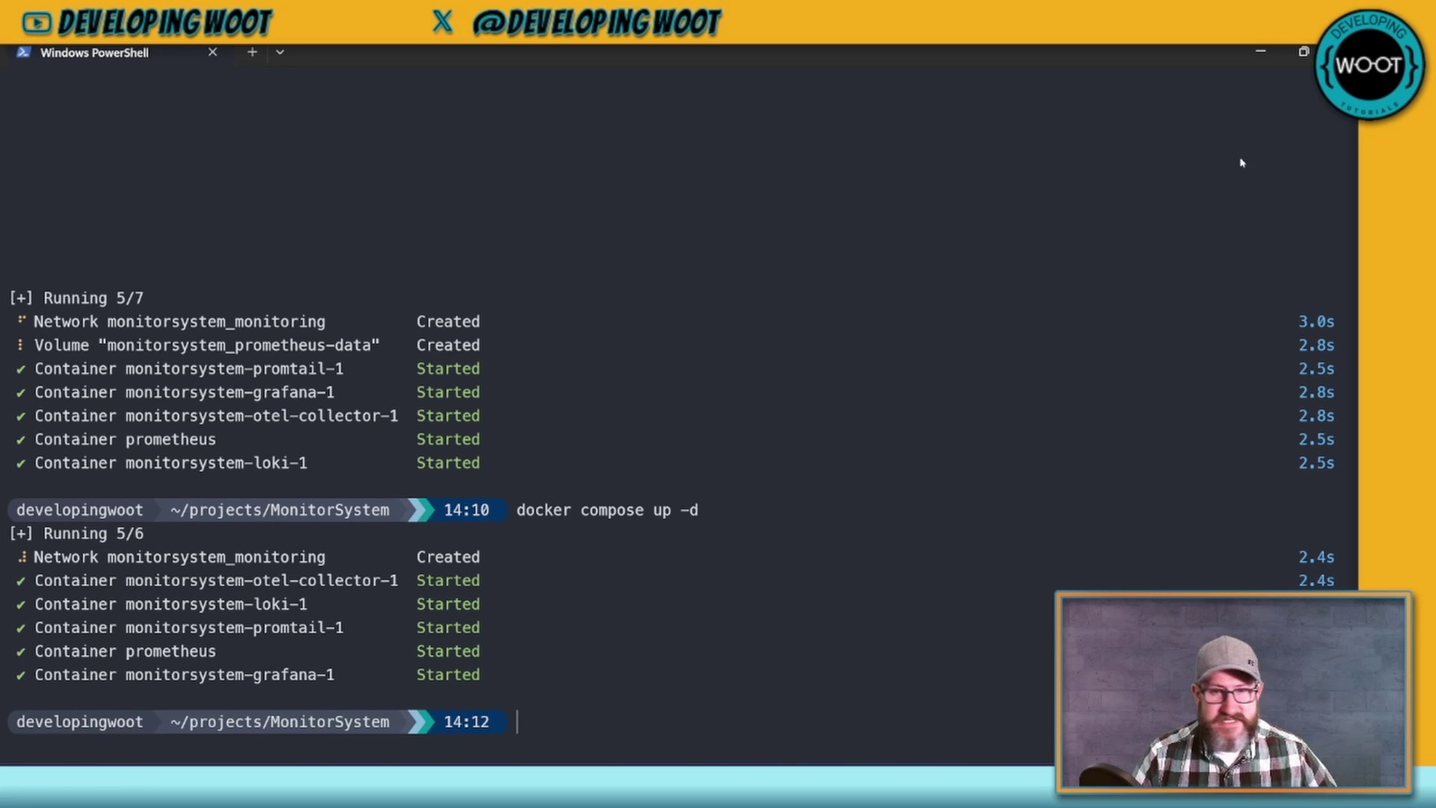
{"action": "left_click", "coordinate": [1261, 51]}
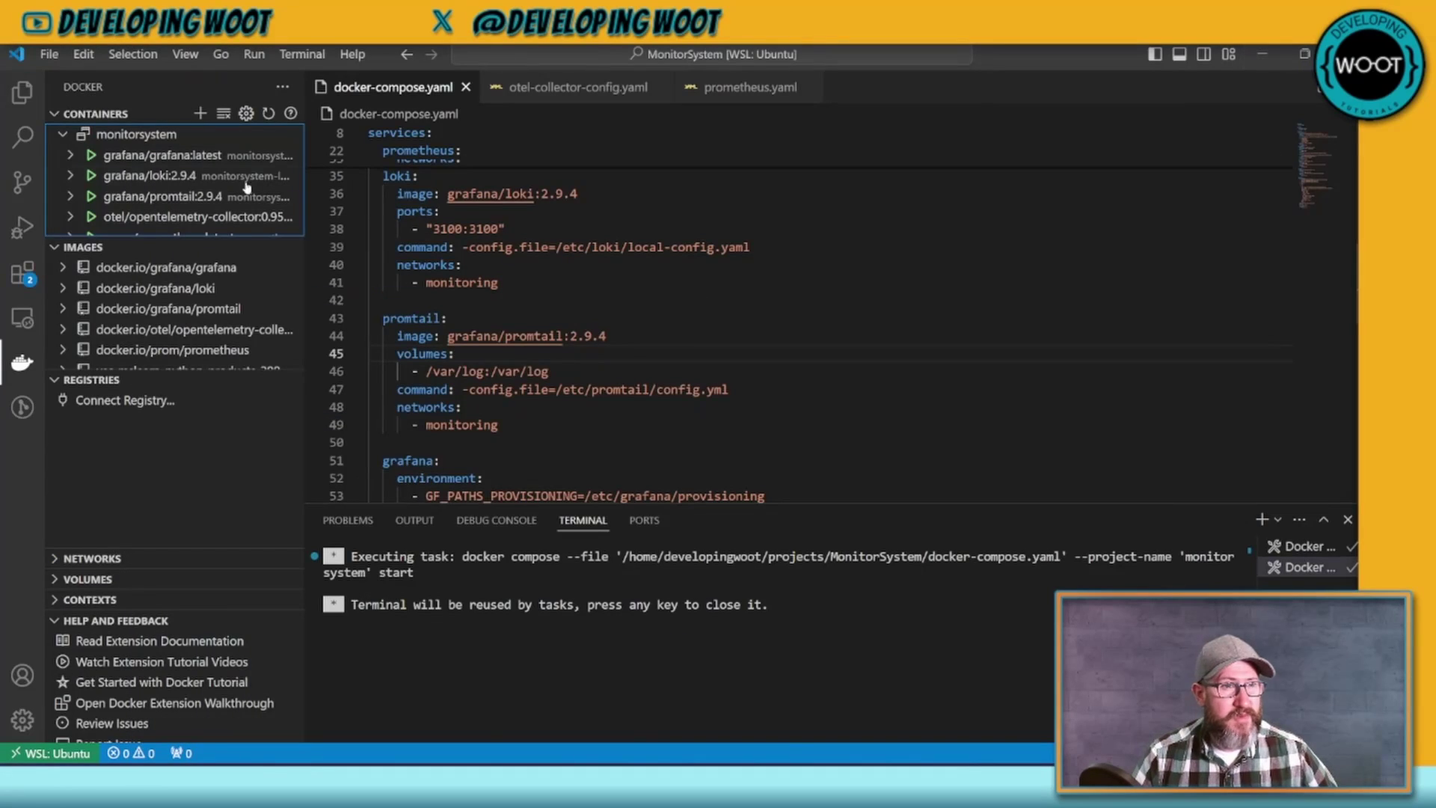
{"action": "left_click", "coordinate": [67, 178]}
Step: Browse the Loki container's files and expand its etc folder
{"action": "left_click", "coordinate": [86, 197]}
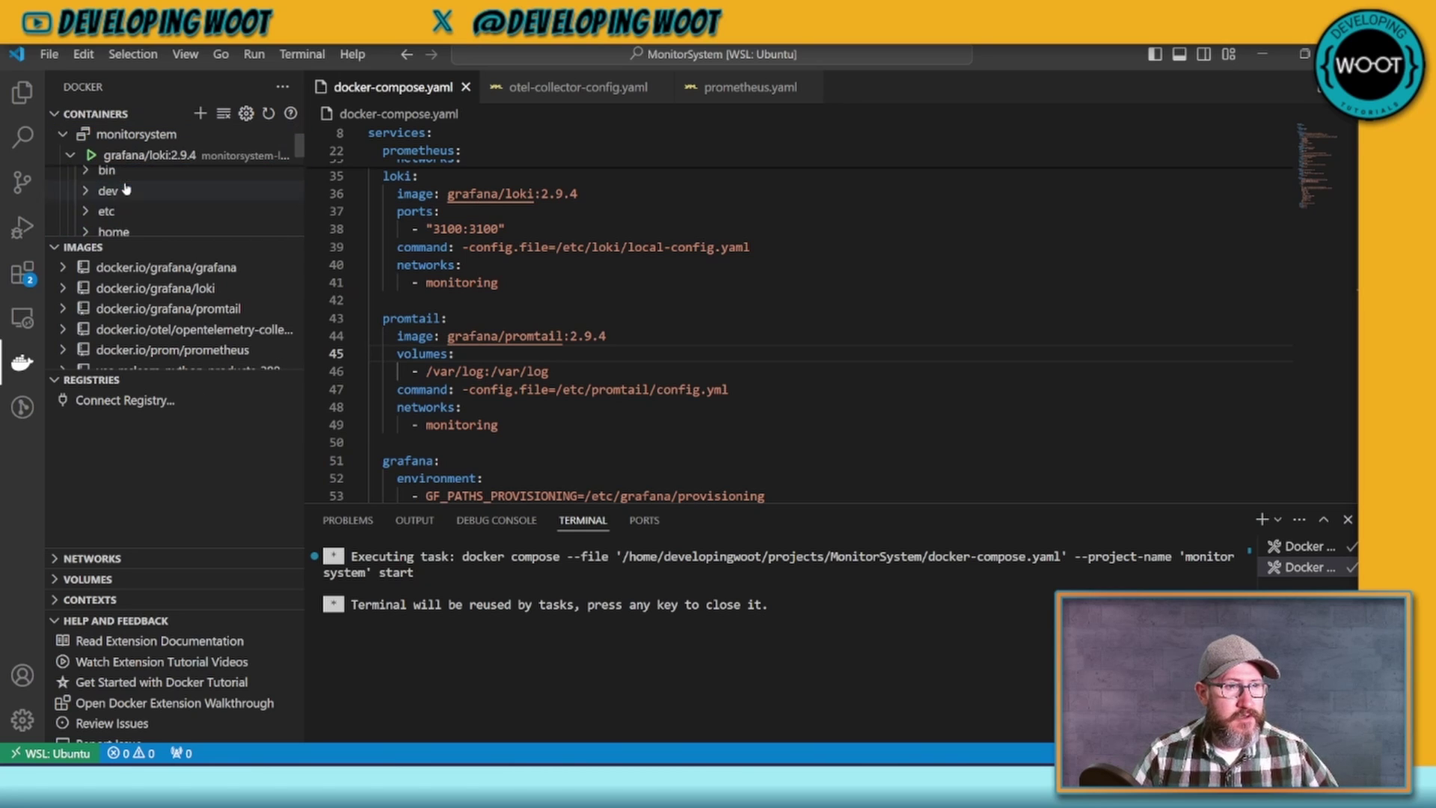
{"action": "scroll", "coordinate": [126, 188], "scroll_direction": "down", "scroll_amount": 6}
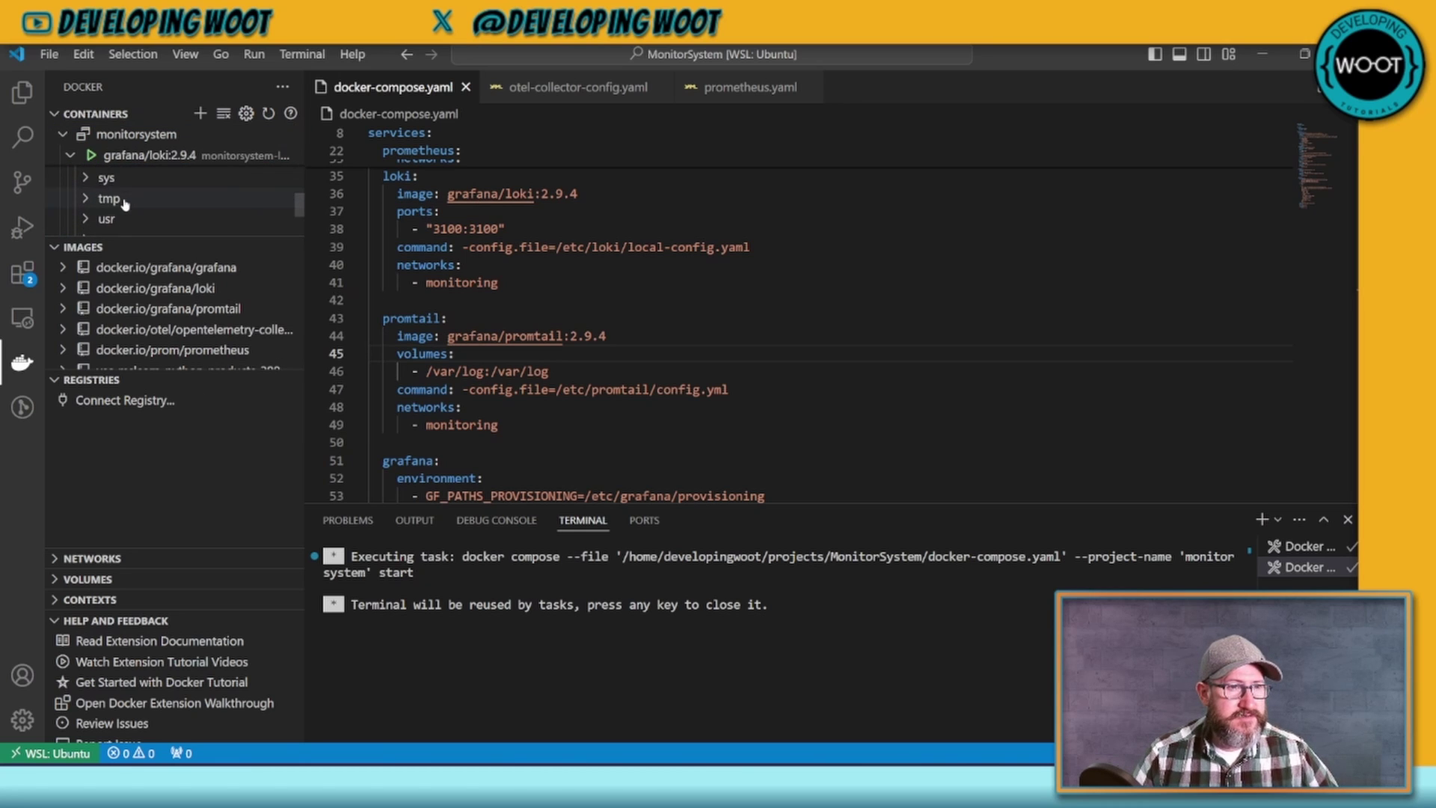
{"action": "scroll", "coordinate": [126, 206], "scroll_direction": "up", "scroll_amount": 5}
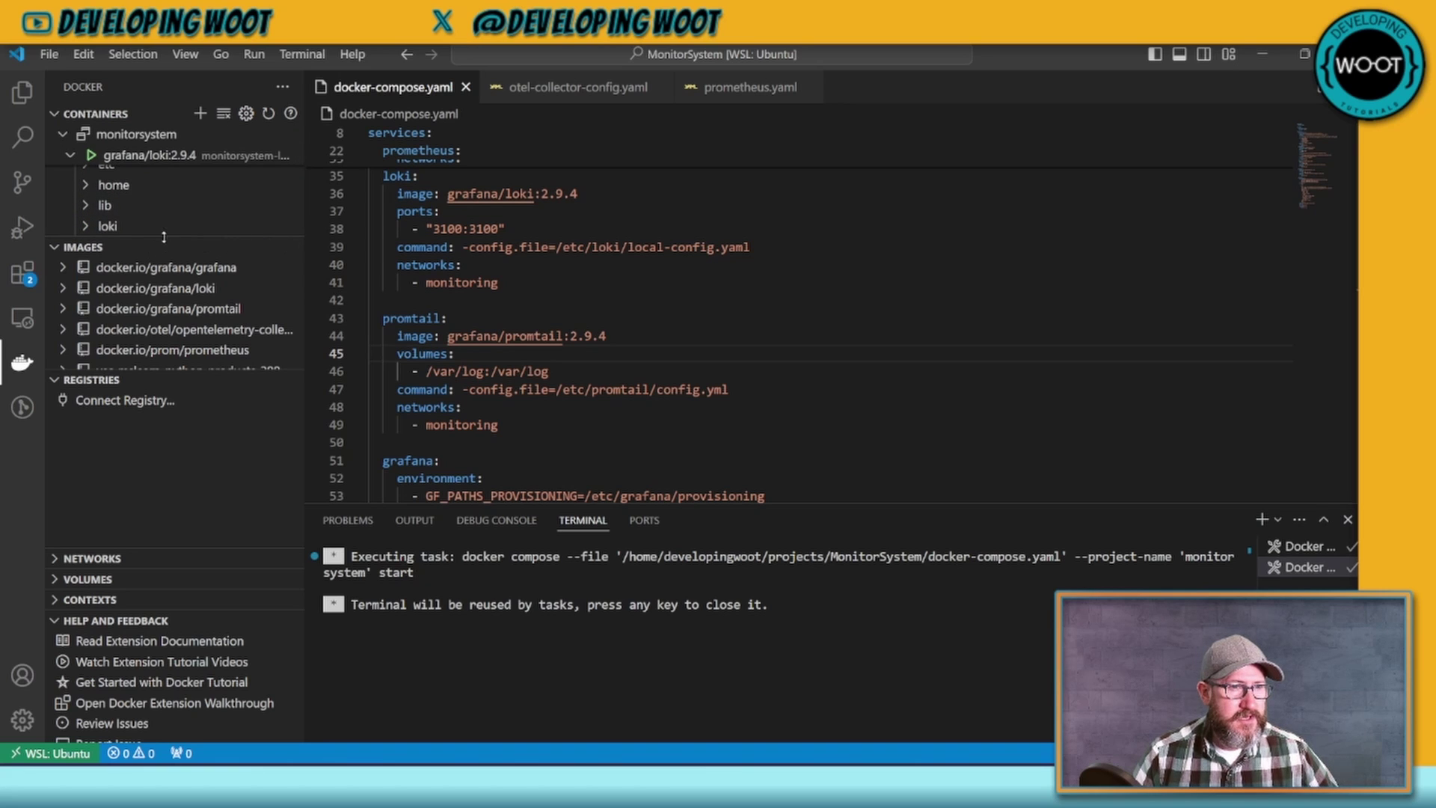
{"action": "left_click_drag", "start_coordinate": [163, 236], "coordinate": [166, 282]}
{"action": "scroll", "coordinate": [176, 240], "scroll_direction": "up", "scroll_amount": 3}
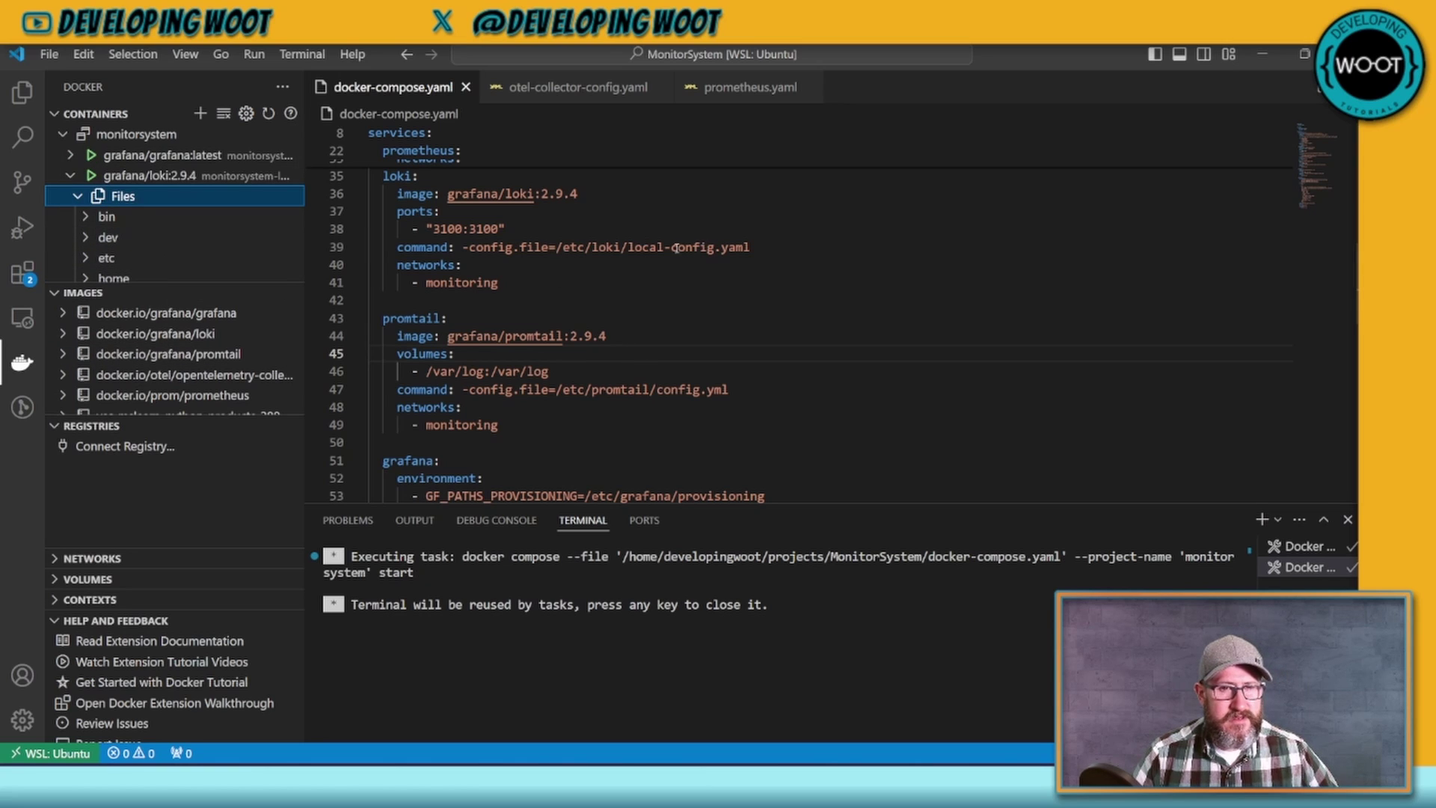
{"action": "scroll", "coordinate": [157, 238], "scroll_direction": "down", "scroll_amount": 1}
{"action": "left_click", "coordinate": [105, 215]}
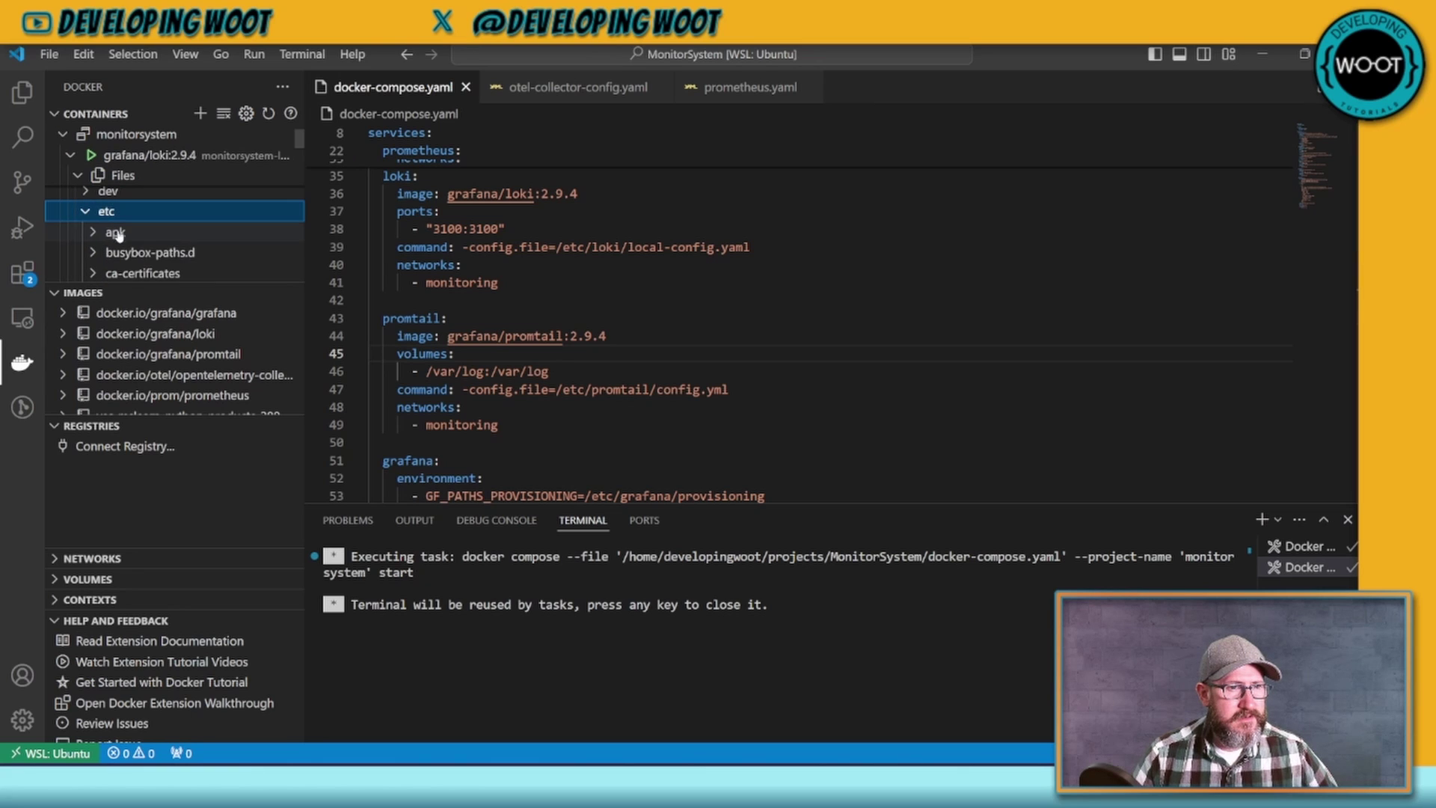
{"action": "scroll", "coordinate": [142, 238], "scroll_direction": "down", "scroll_amount": 2}
{"action": "scroll", "coordinate": [149, 240], "scroll_direction": "down", "scroll_amount": 2}
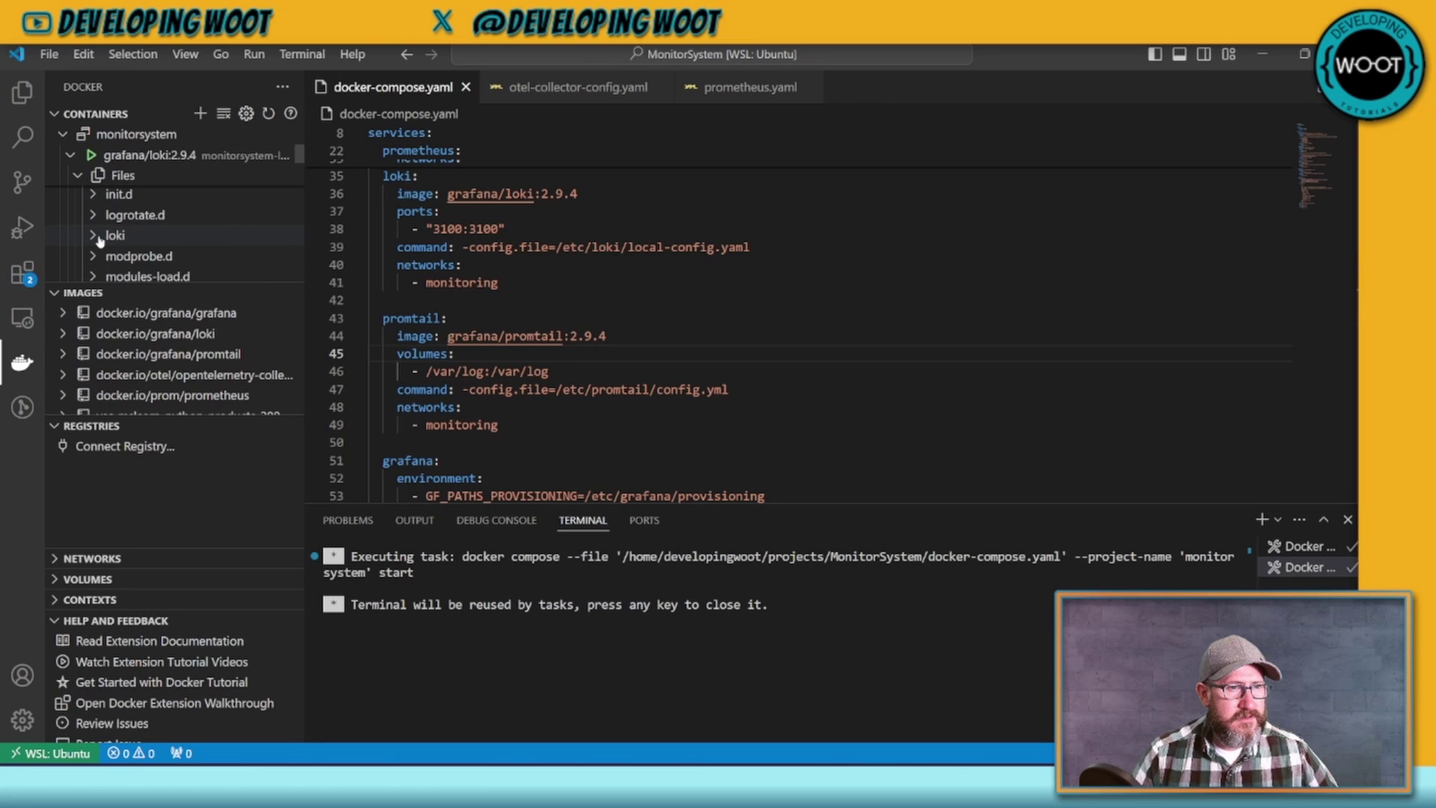
Step: Open loki/local-config.yaml and review auth_enabled: false and http_listen_port 3100
{"action": "left_click", "coordinate": [120, 237]}
{"action": "scroll", "coordinate": [183, 236], "scroll_direction": "down", "scroll_amount": 2}
{"action": "left_click", "coordinate": [176, 214]}
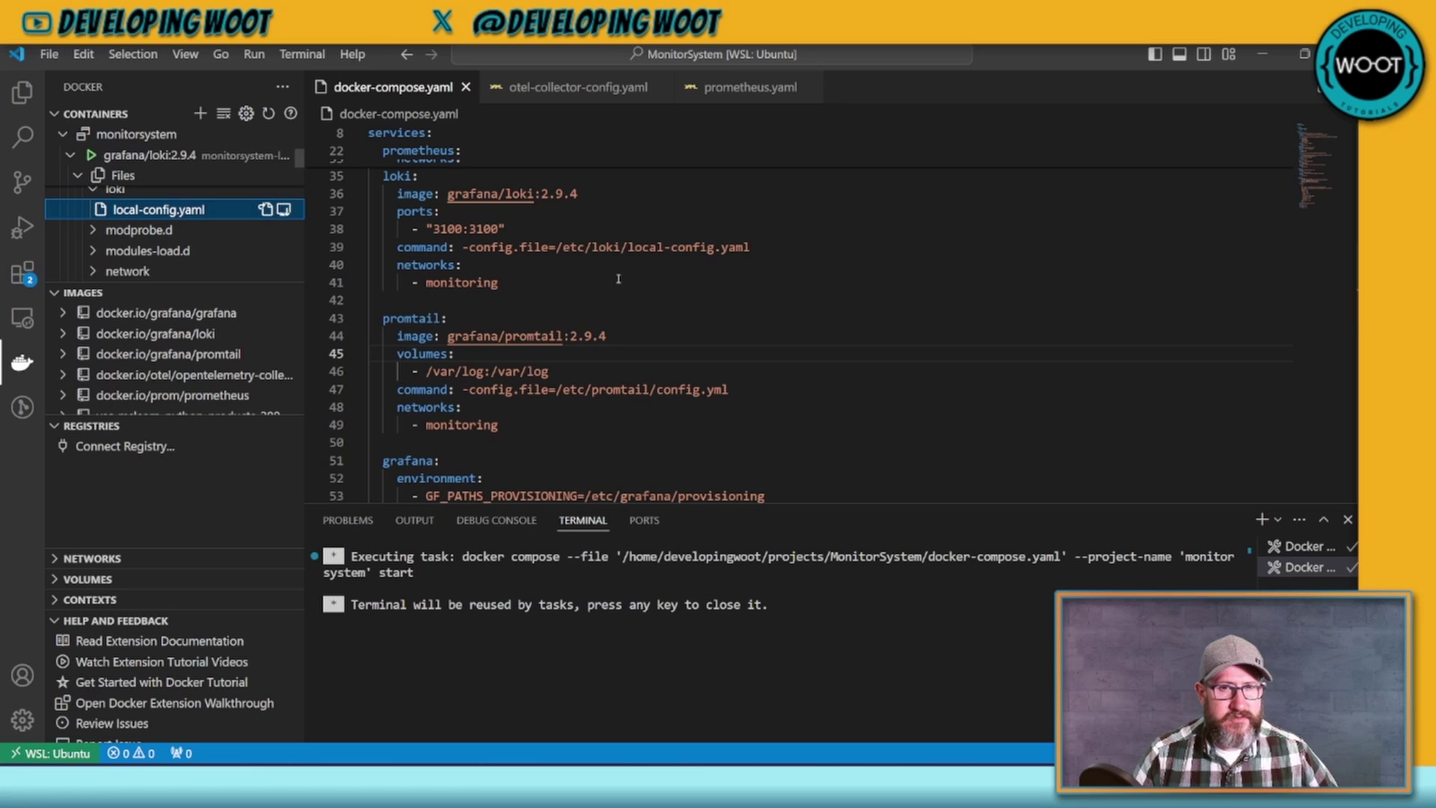
{"action": "left_click", "coordinate": [283, 211]}
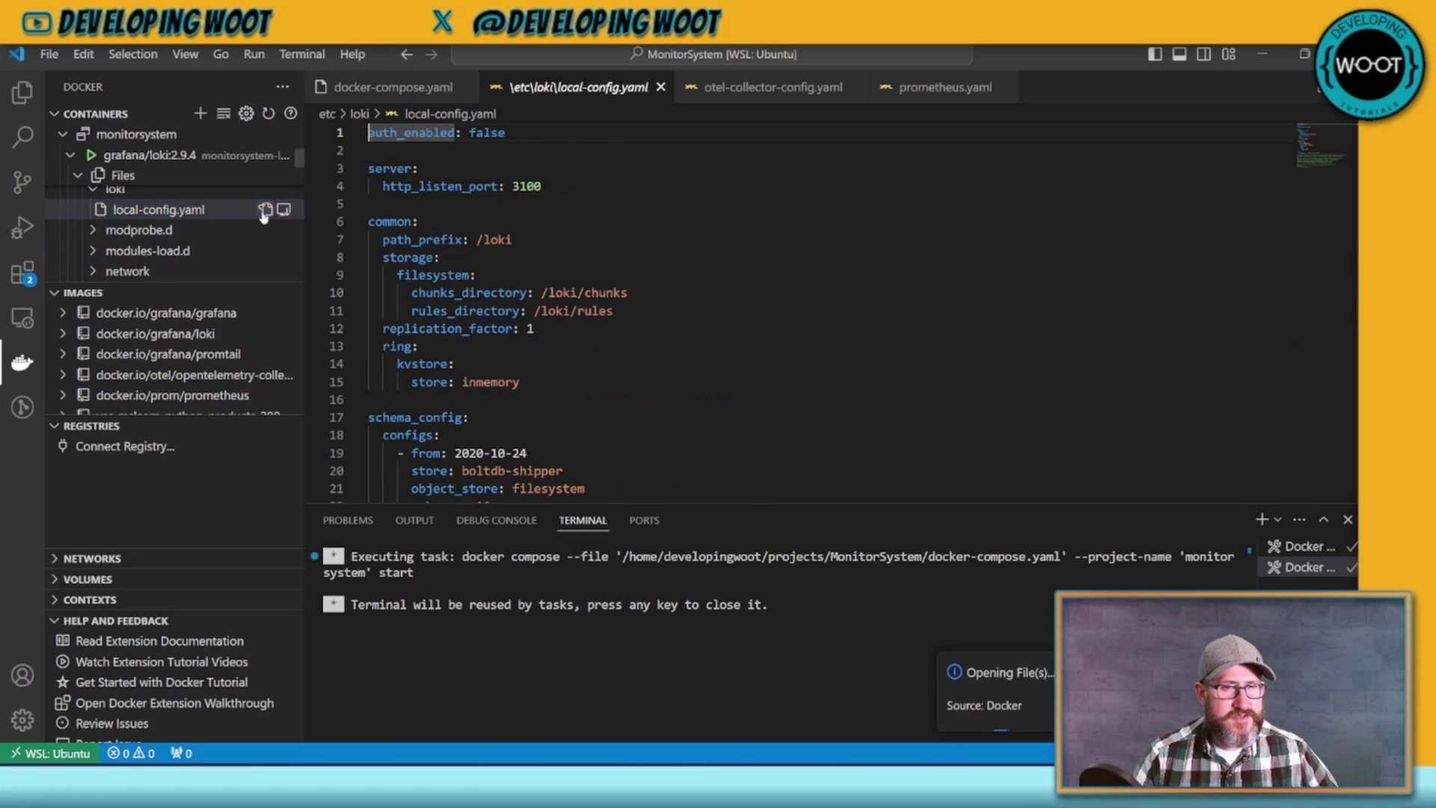
{"action": "scroll", "coordinate": [602, 252], "scroll_direction": "down", "scroll_amount": 5}
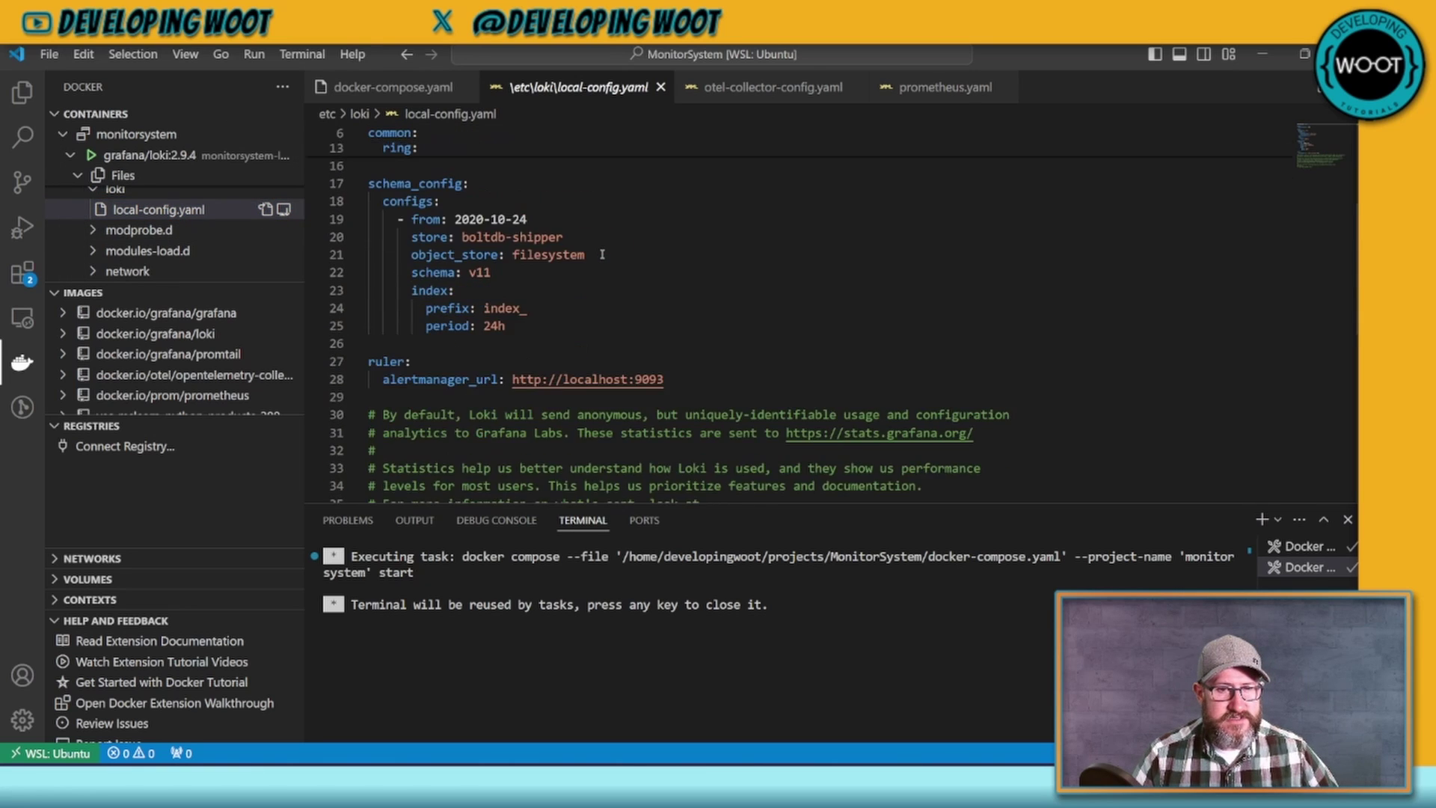
{"action": "scroll", "coordinate": [602, 254], "scroll_direction": "up", "scroll_amount": 5}
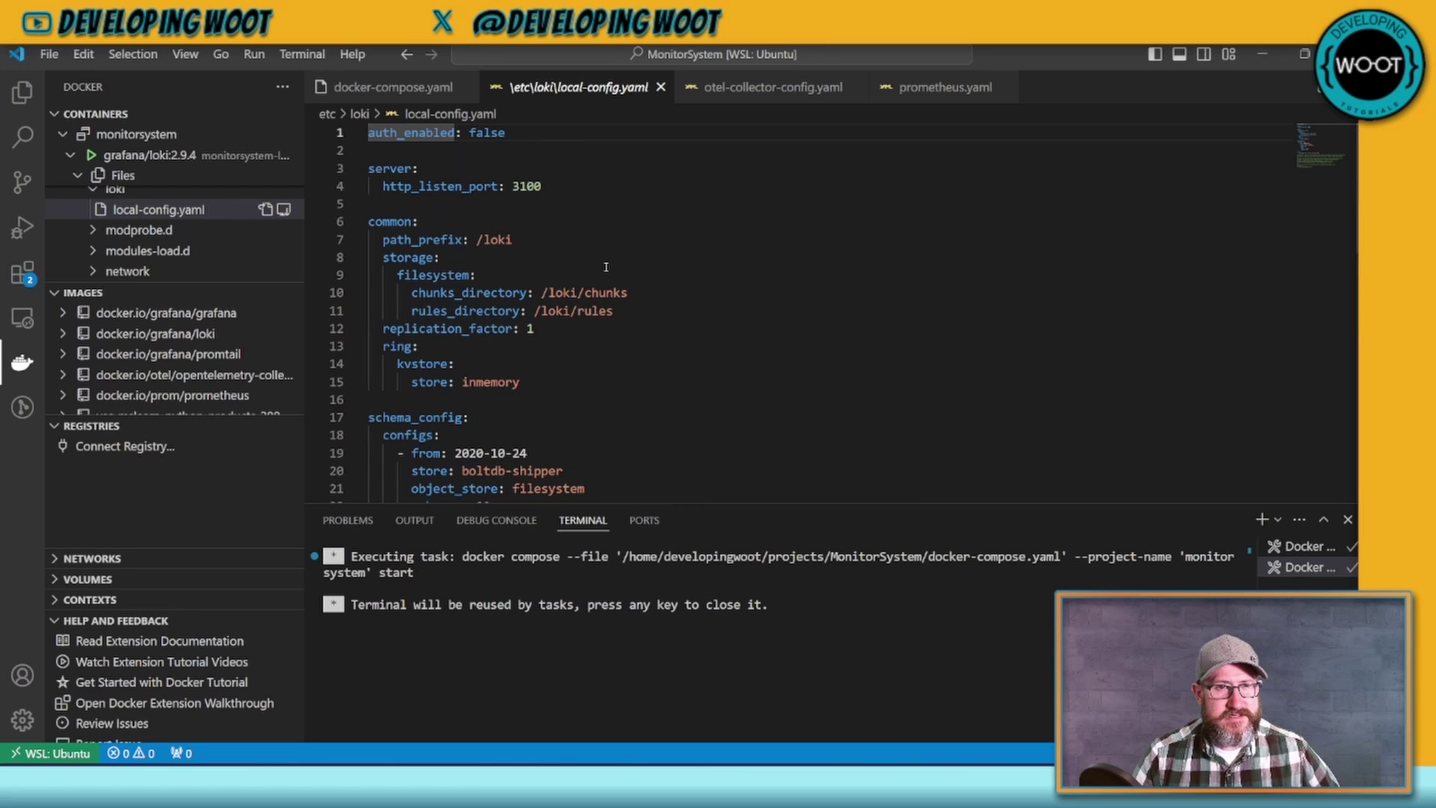
{"action": "scroll", "coordinate": [149, 232], "scroll_direction": "up", "scroll_amount": 2}
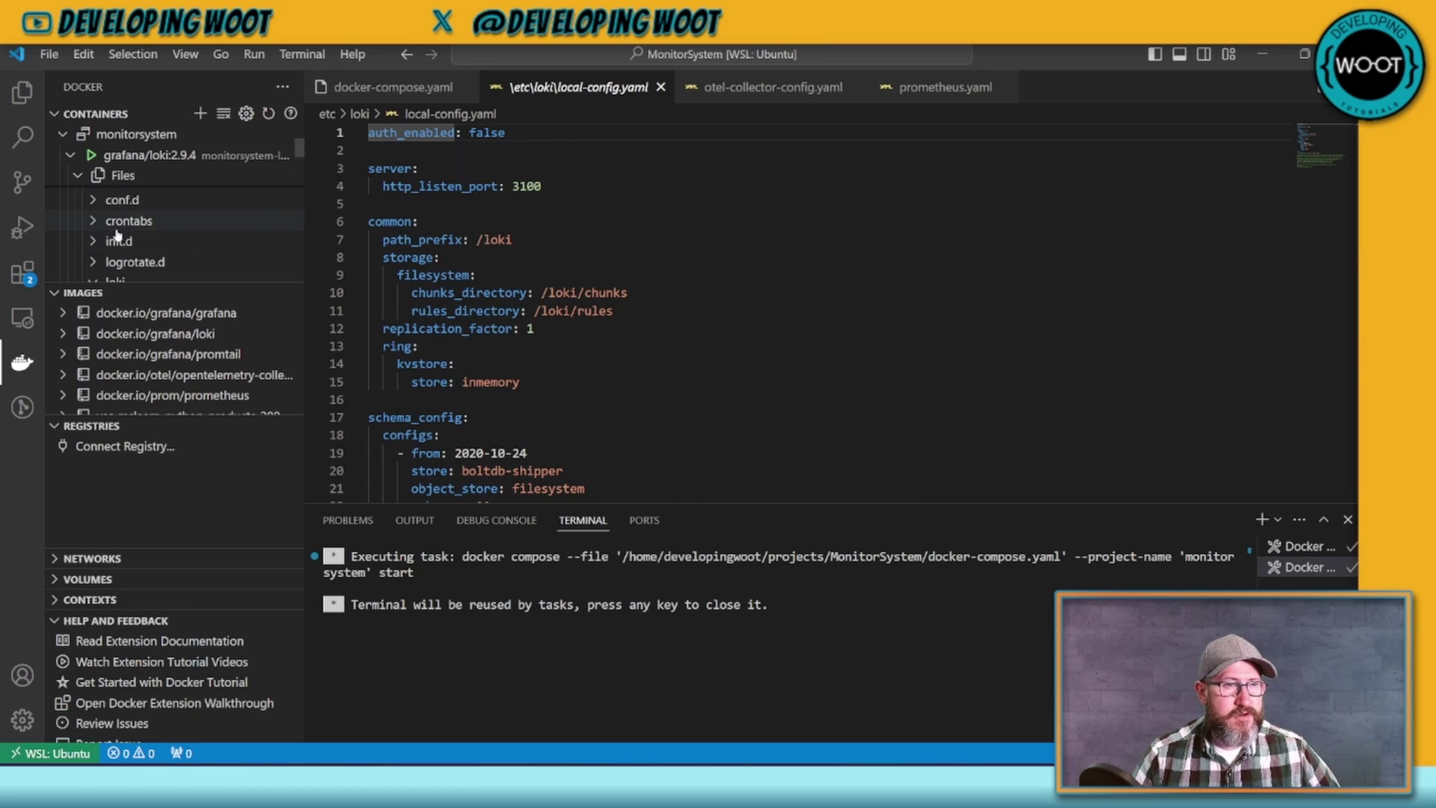
{"action": "left_click", "coordinate": [78, 178]}
Step: Collapse the loki container and expand the promtail container down to etc/promtail
{"action": "left_click", "coordinate": [76, 178]}
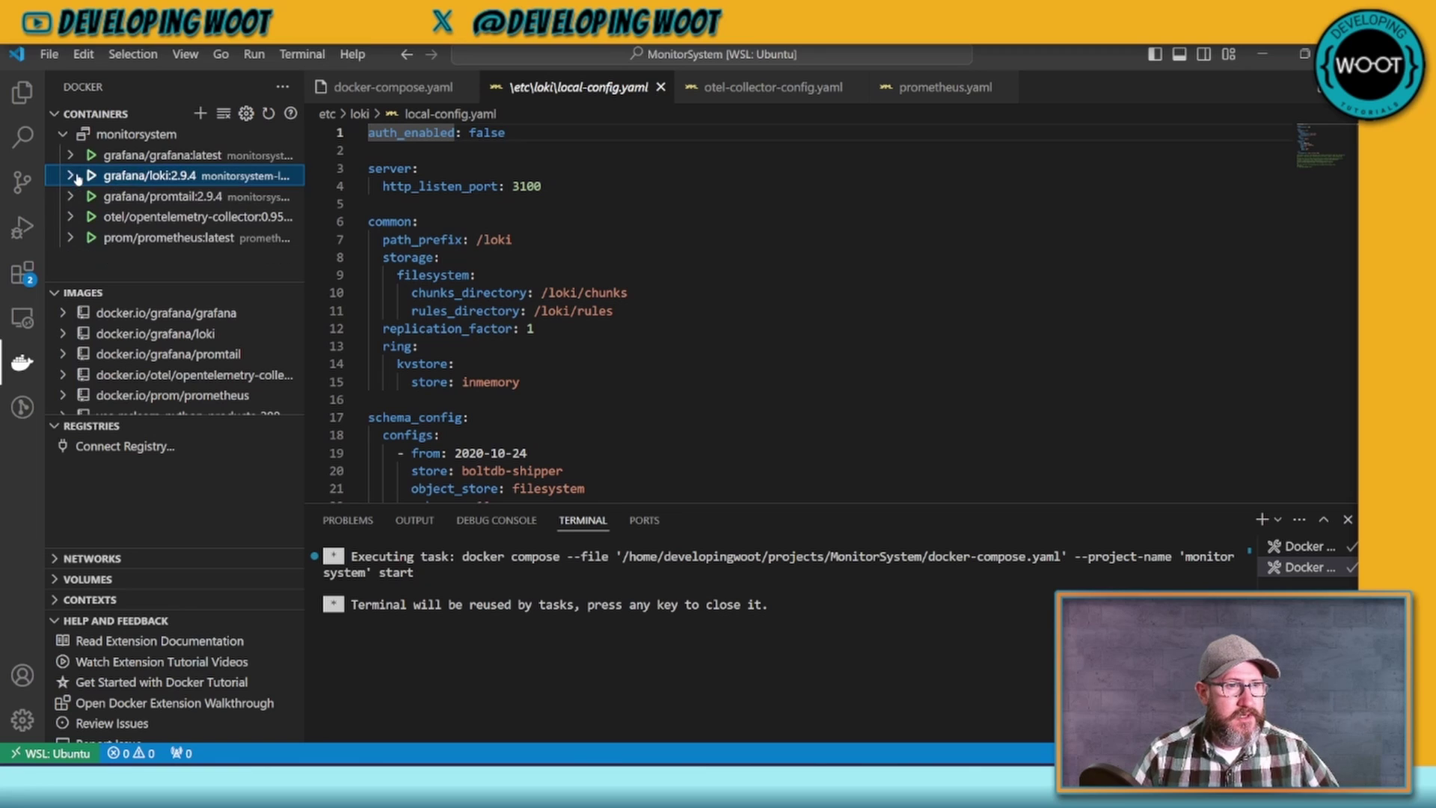
{"action": "left_click", "coordinate": [71, 196]}
{"action": "left_click", "coordinate": [82, 217]}
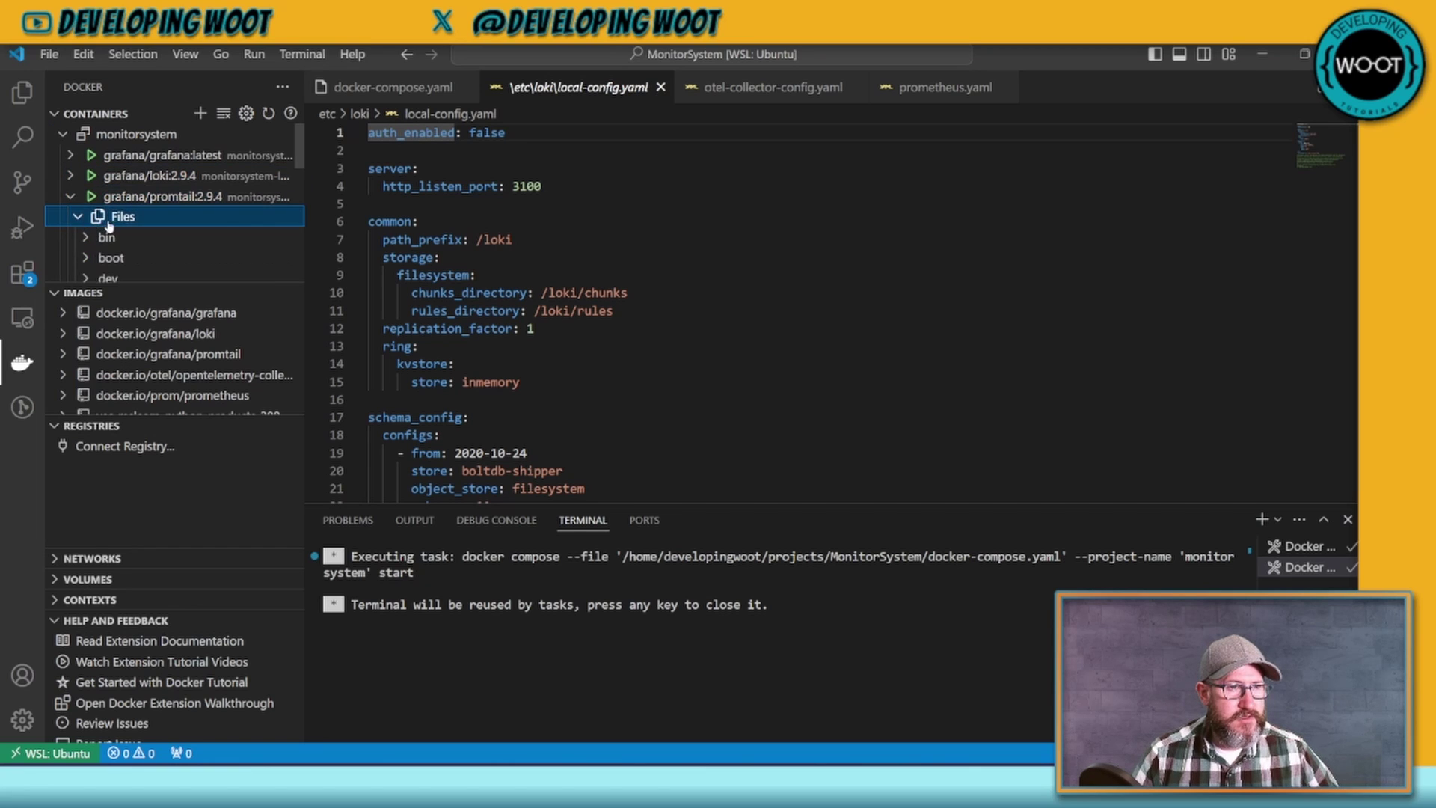
{"action": "scroll", "coordinate": [108, 226], "scroll_direction": "down", "scroll_amount": 2}
{"action": "left_click", "coordinate": [88, 217]}
{"action": "scroll", "coordinate": [129, 237], "scroll_direction": "down", "scroll_amount": 3}
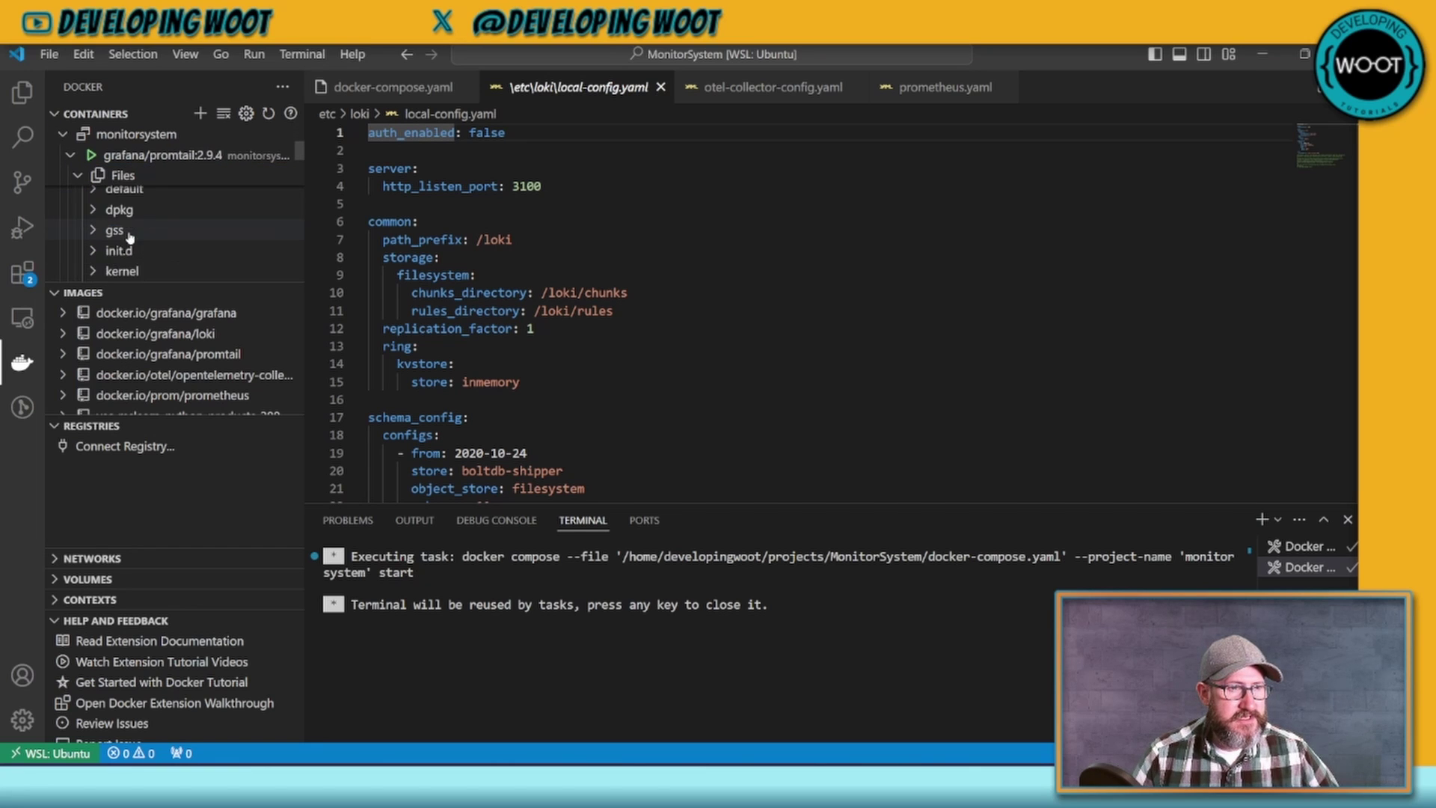
{"action": "scroll", "coordinate": [129, 237], "scroll_direction": "down", "scroll_amount": 3}
{"action": "scroll", "coordinate": [129, 237], "scroll_direction": "down", "scroll_amount": 3}
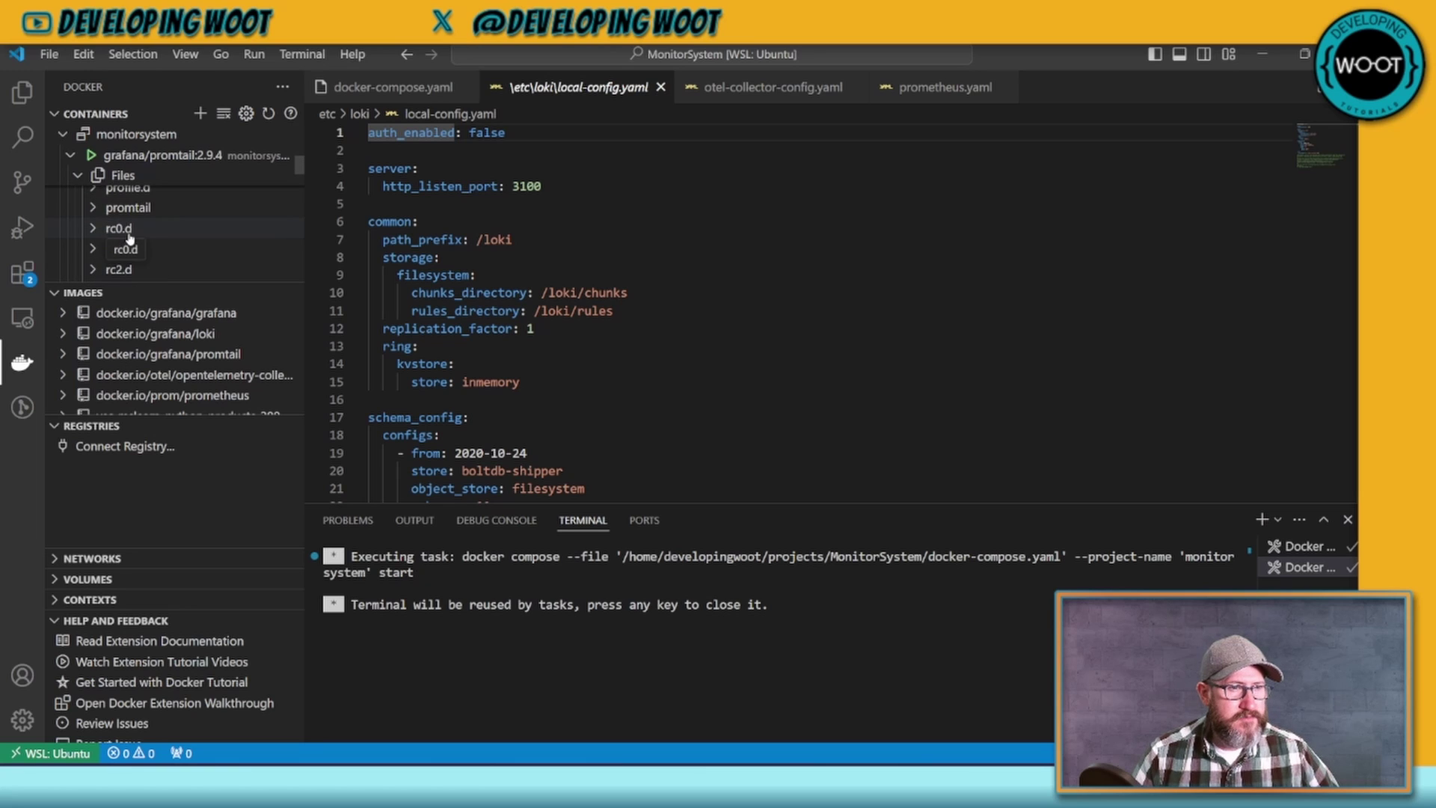
{"action": "left_click", "coordinate": [128, 207]}
{"action": "left_click", "coordinate": [141, 228]}
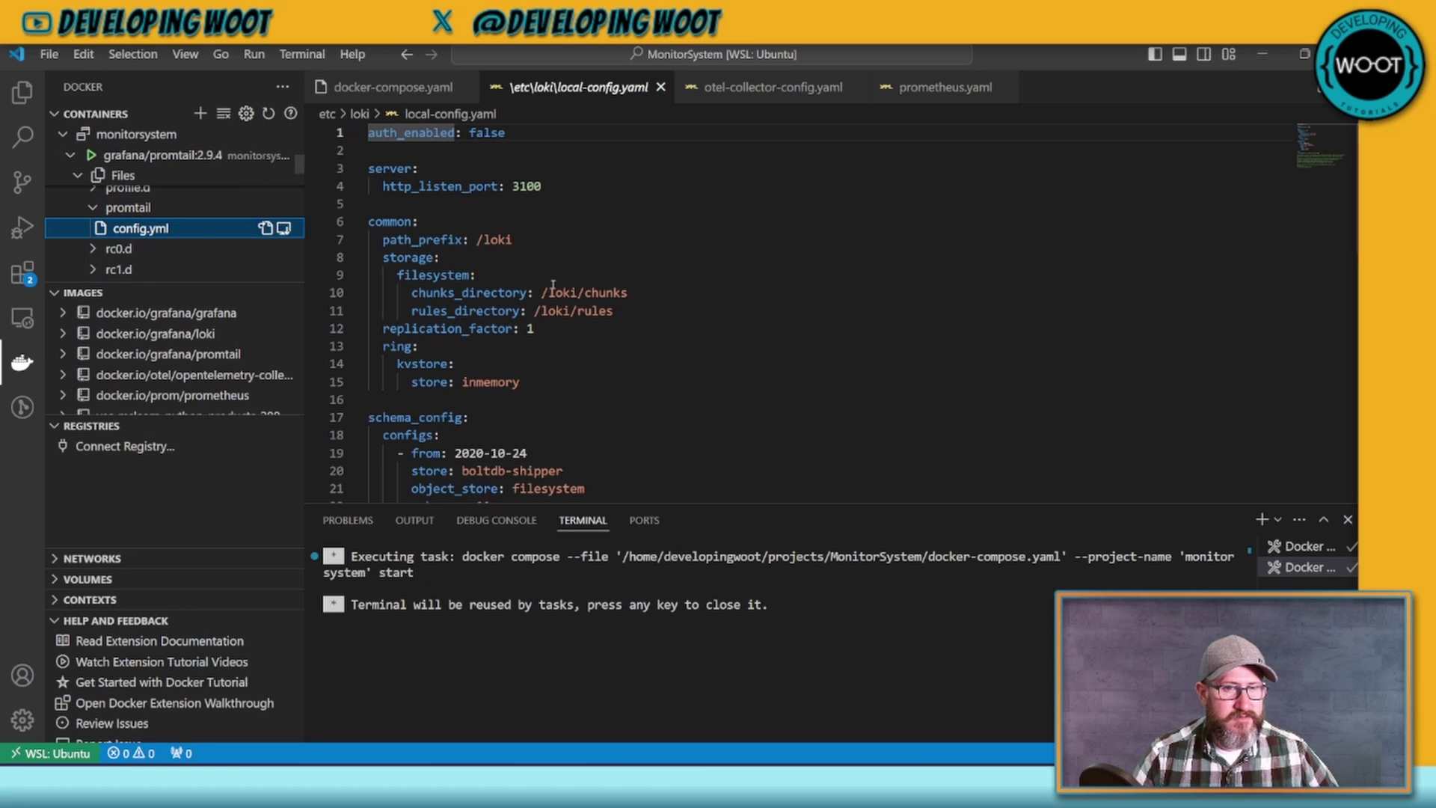
{"action": "left_click", "coordinate": [265, 228]}
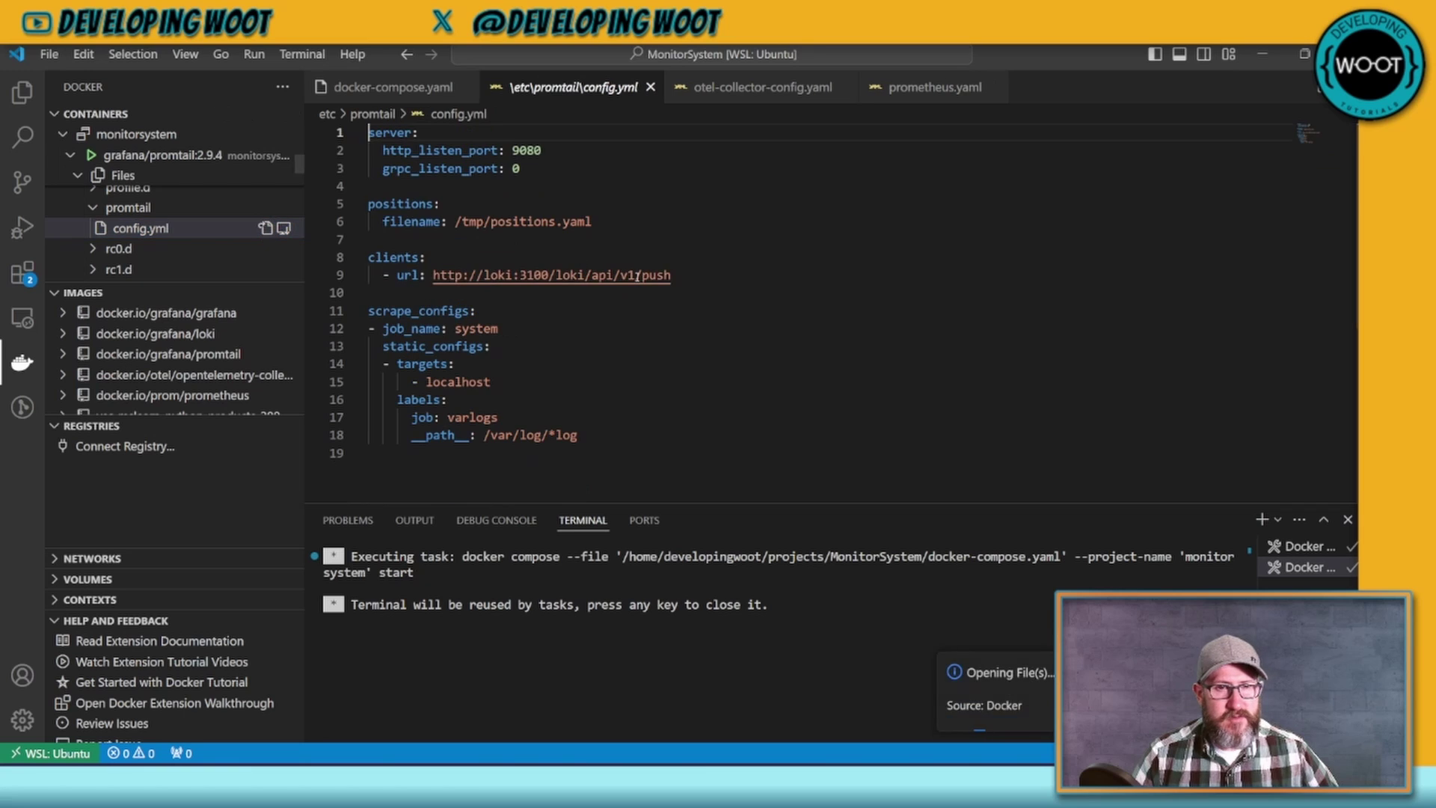
{"action": "left_click_drag", "start_coordinate": [580, 441], "coordinate": [388, 275]}
{"action": "left_click", "coordinate": [559, 275]}
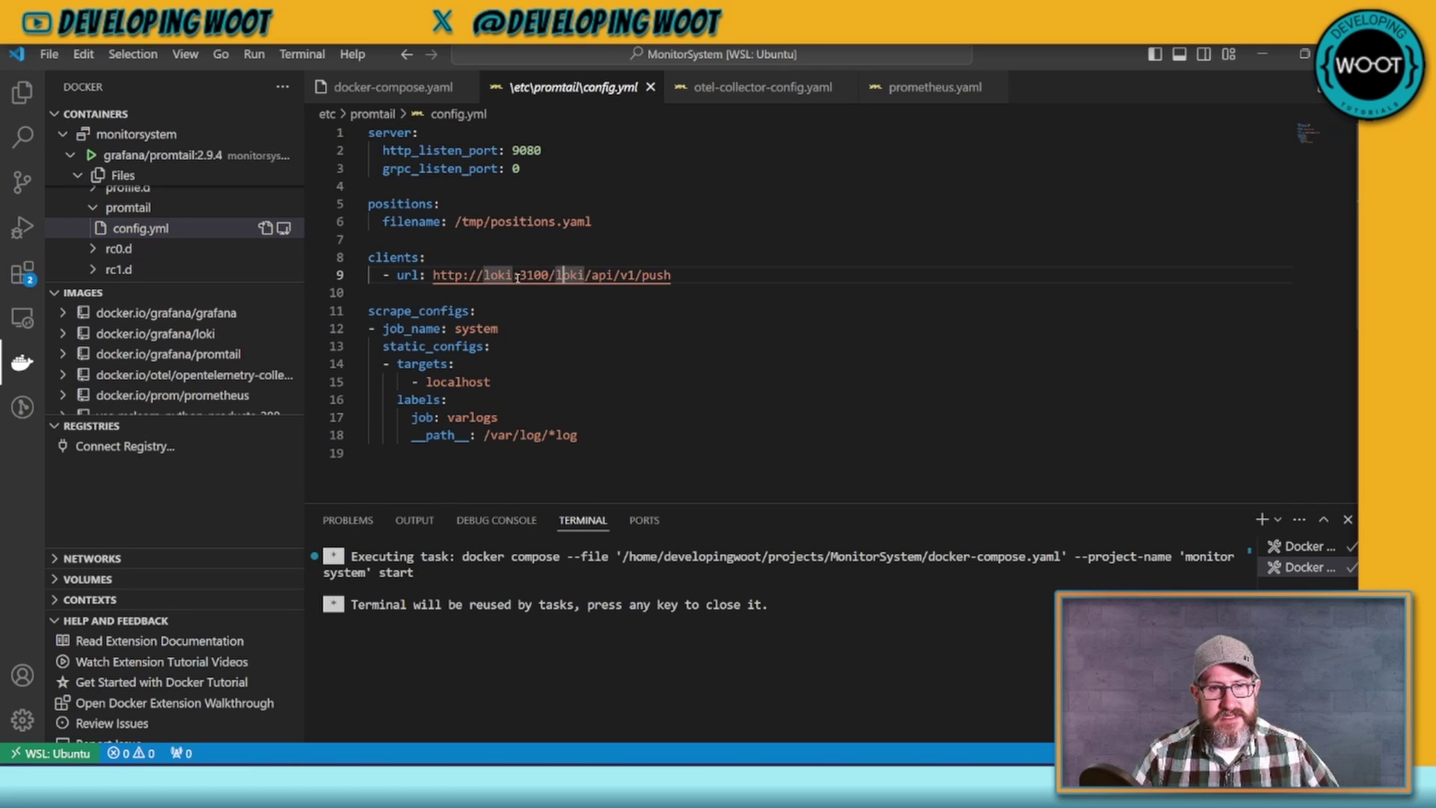
{"action": "left_click_drag", "start_coordinate": [561, 275], "coordinate": [516, 275]}
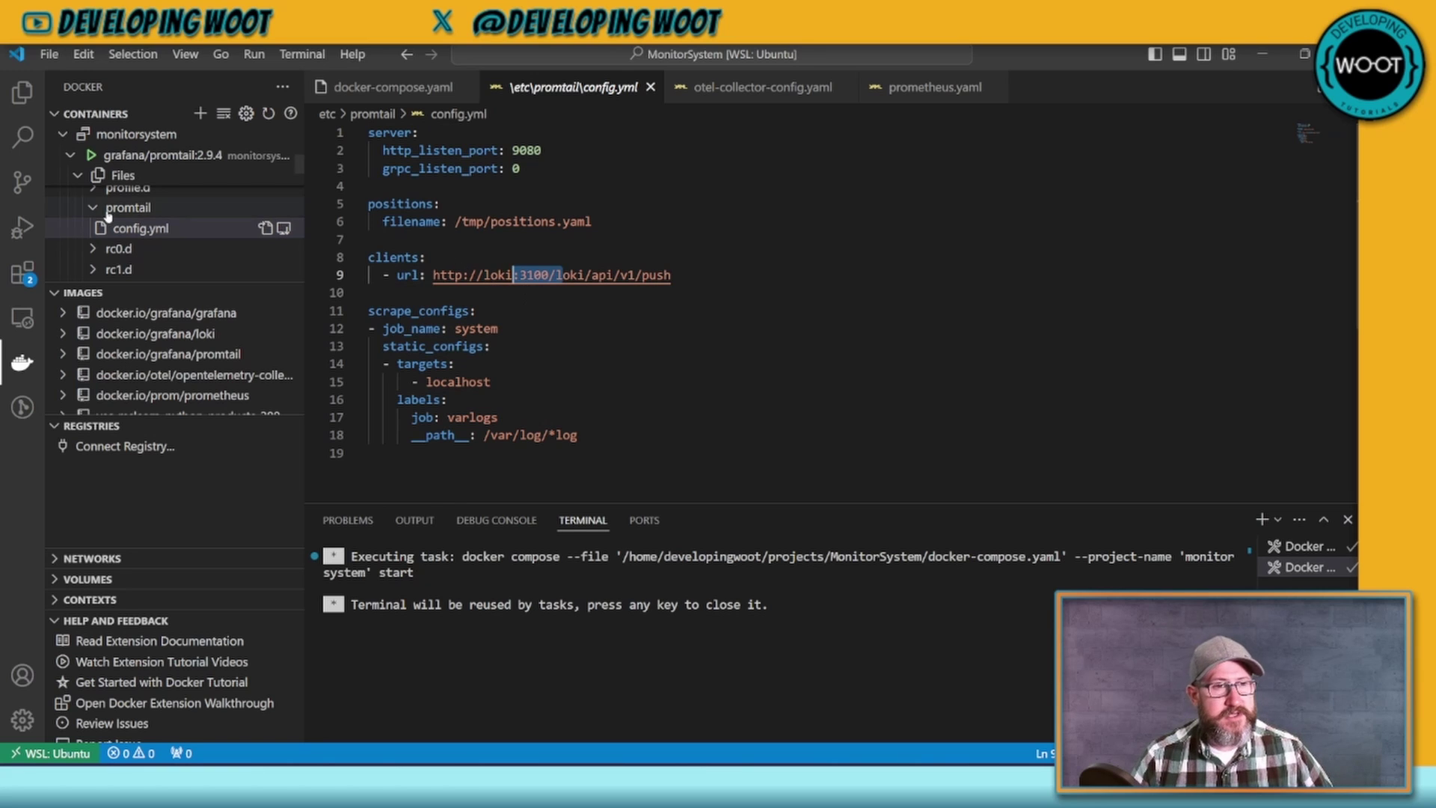
Step: Collapse the promtail tree and review loki's 3100:3100 mapping and config path in docker-compose.yaml
{"action": "left_click", "coordinate": [80, 175]}
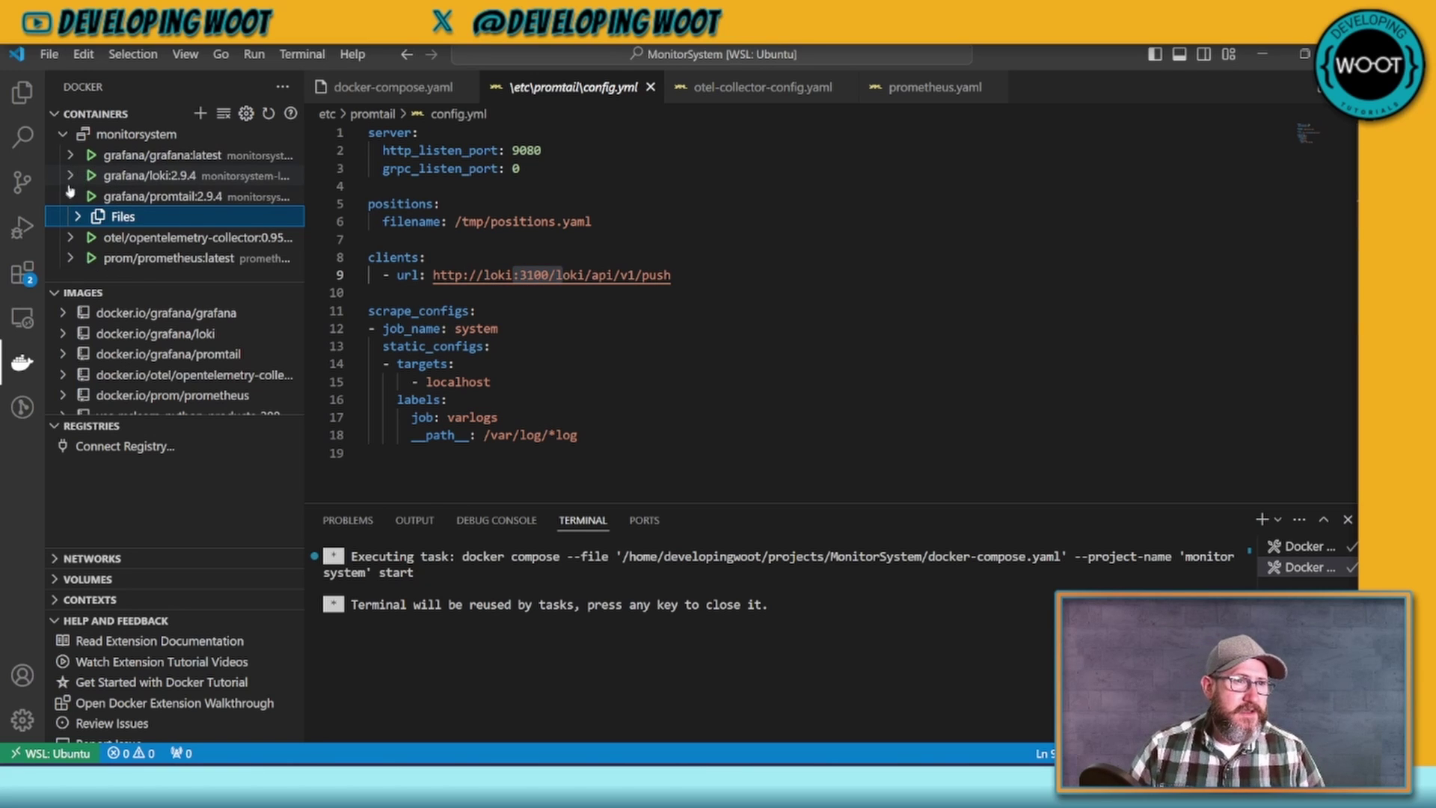
{"action": "left_click", "coordinate": [70, 196]}
{"action": "left_click", "coordinate": [393, 87]}
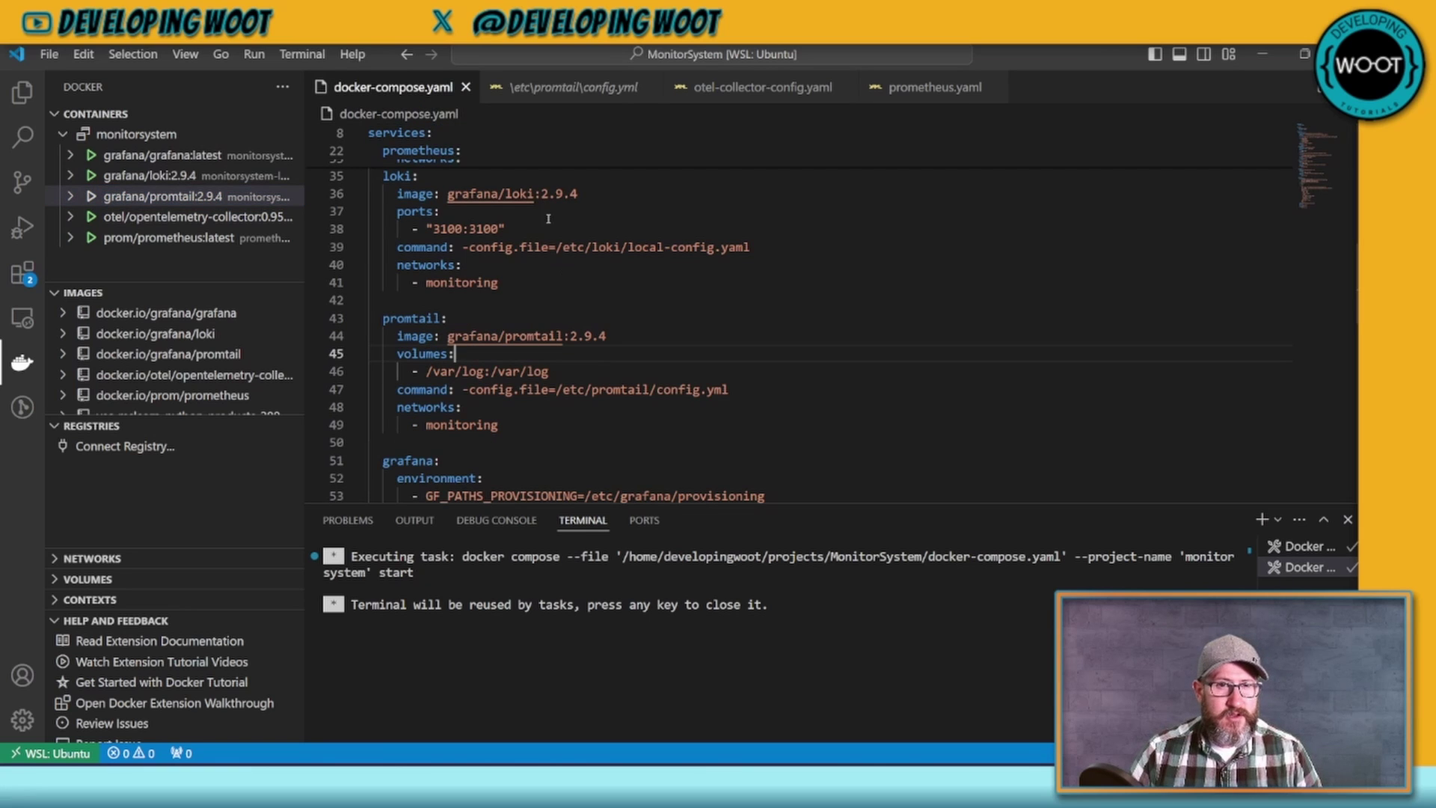
{"action": "left_click_drag", "start_coordinate": [504, 222], "coordinate": [399, 233]}
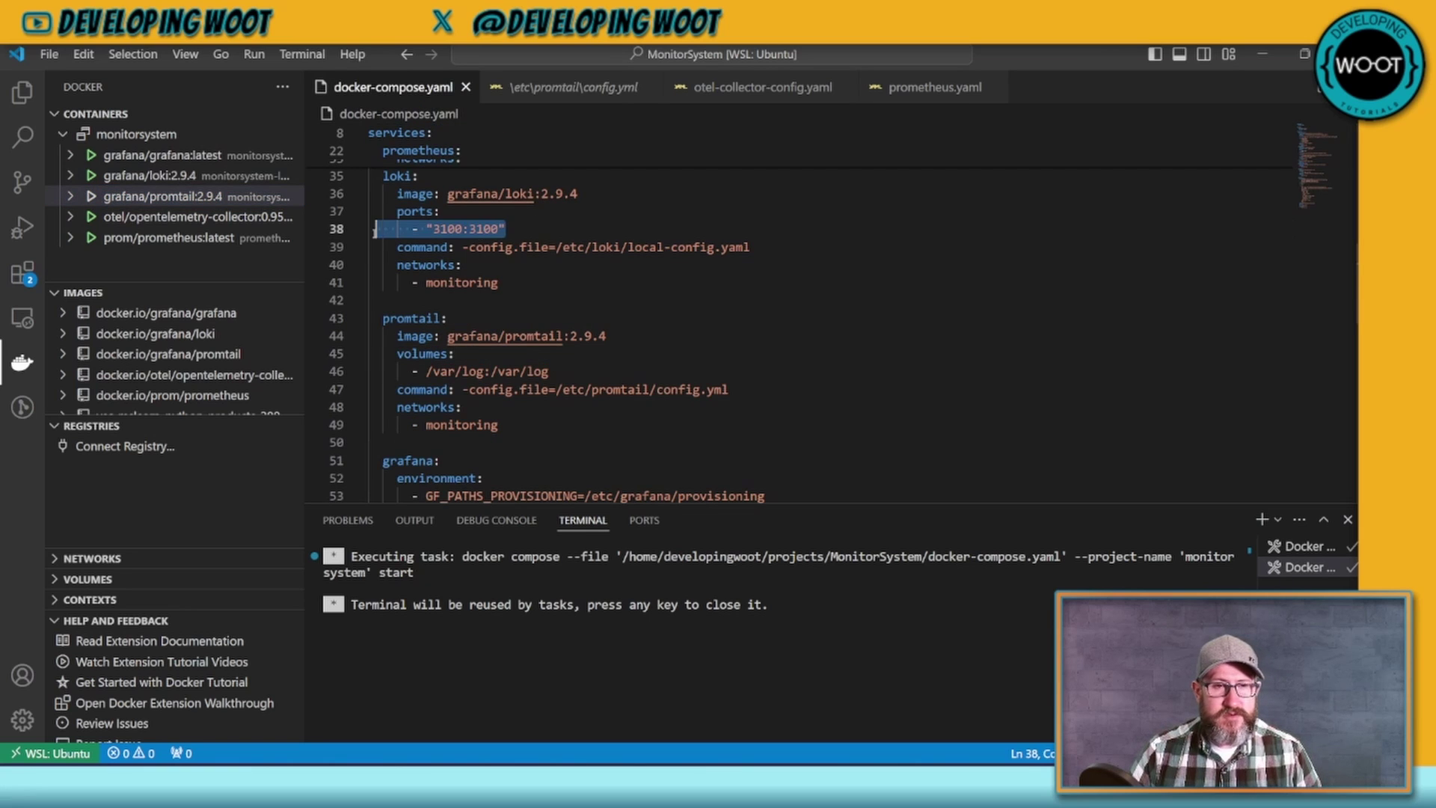
{"action": "left_click", "coordinate": [593, 247]}
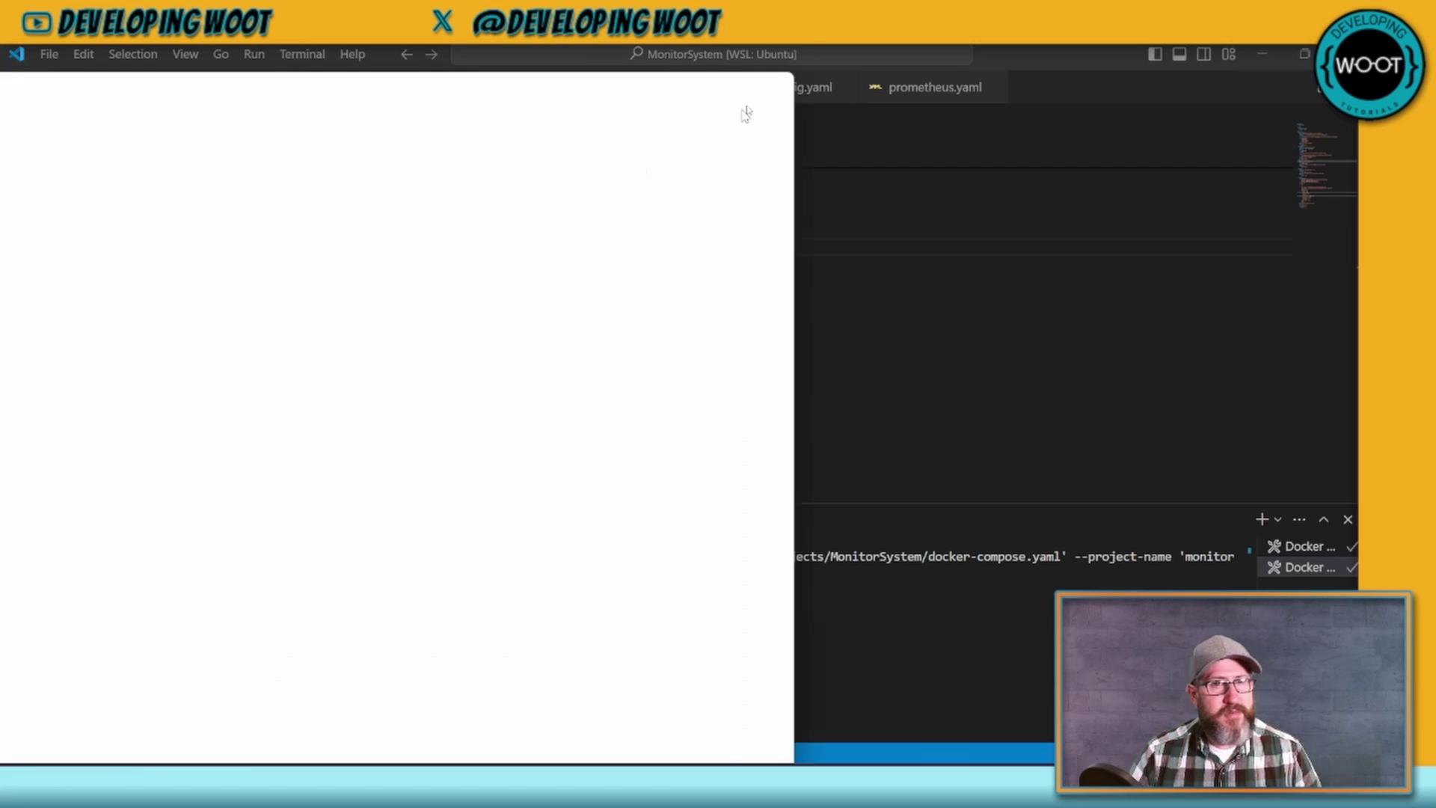
Step: Maximize the browser and load Grafana at localhost:3000
{"action": "left_click_drag", "start_coordinate": [397, 47], "coordinate": [473, 15]}
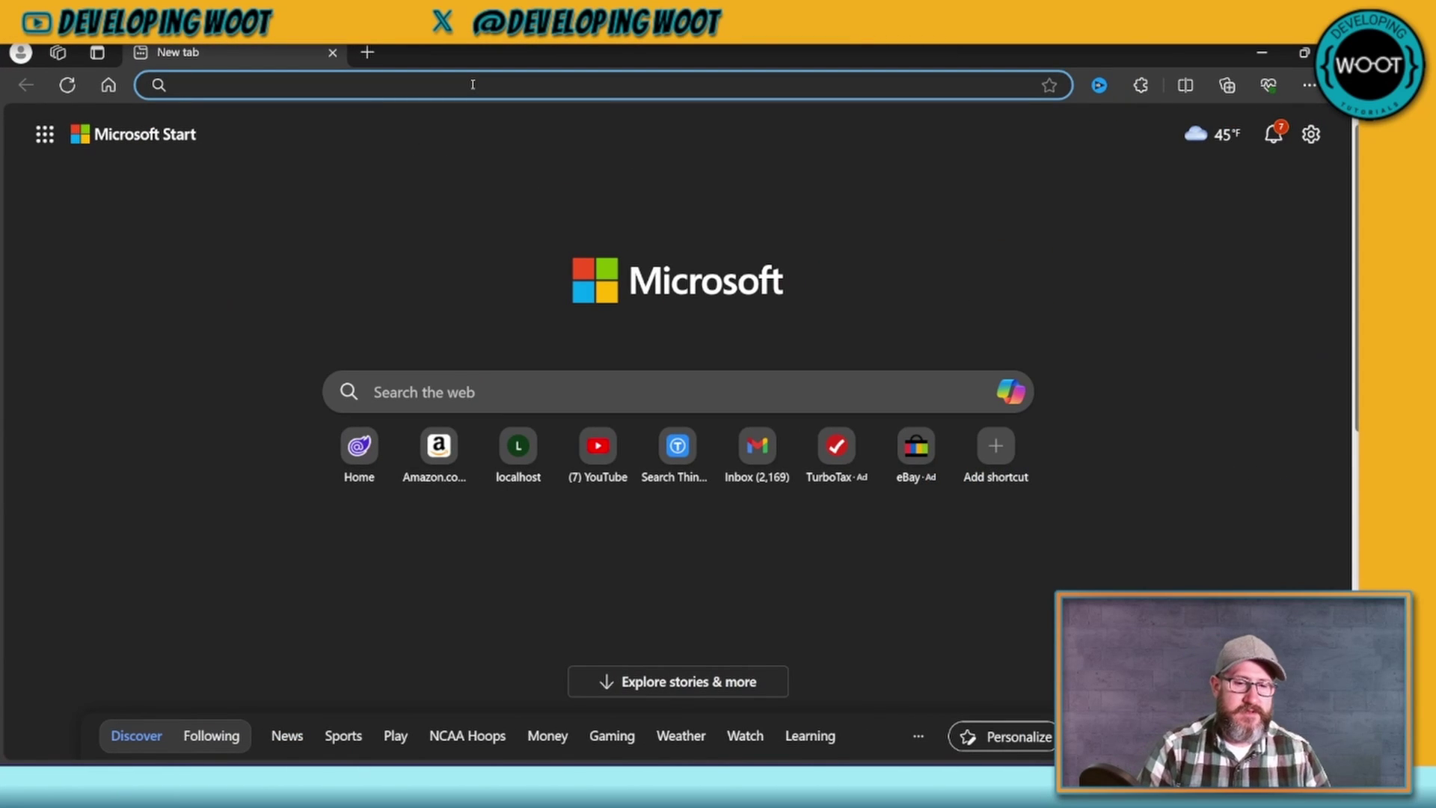
{"action": "type", "text": "loca"}
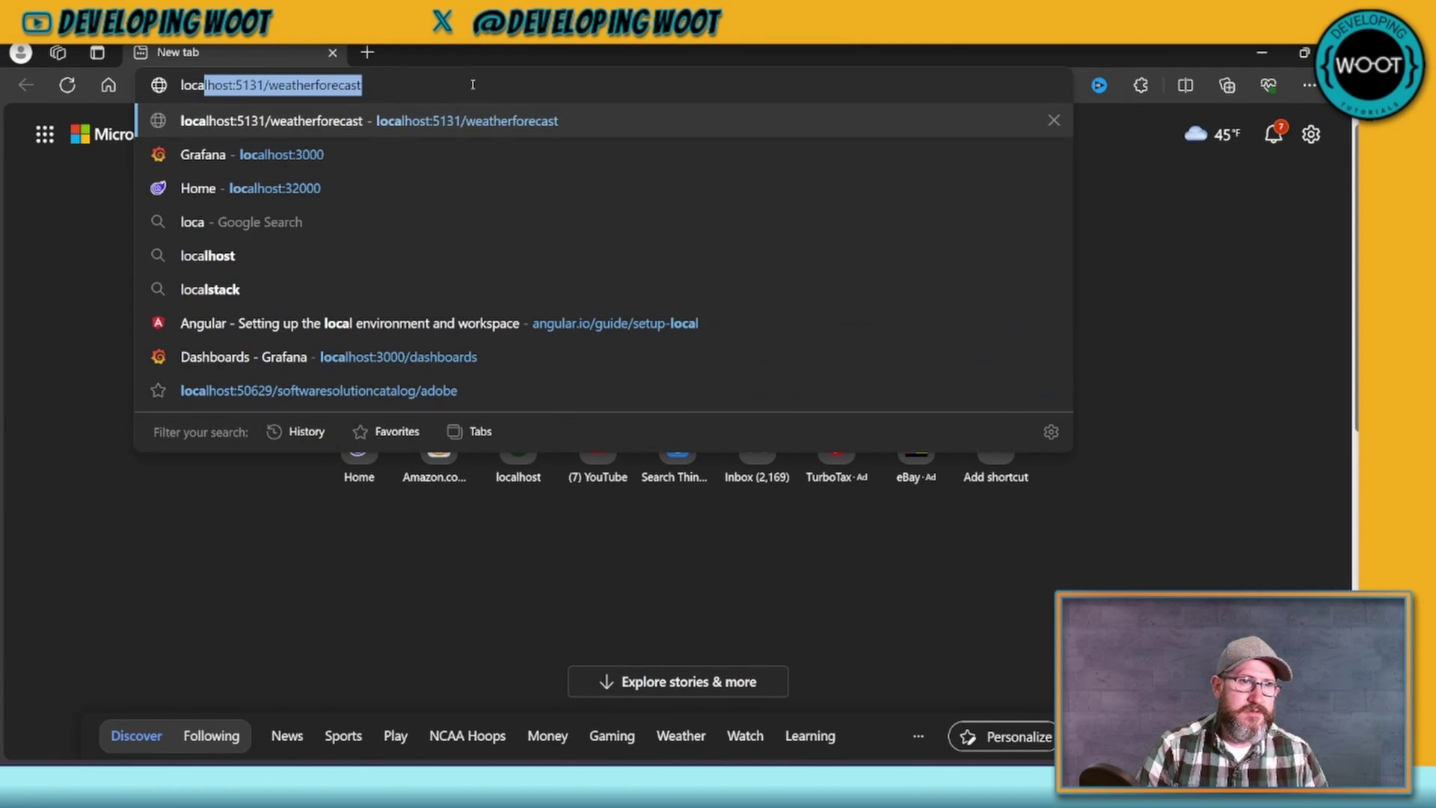
{"action": "type", "text": "lhost:"}
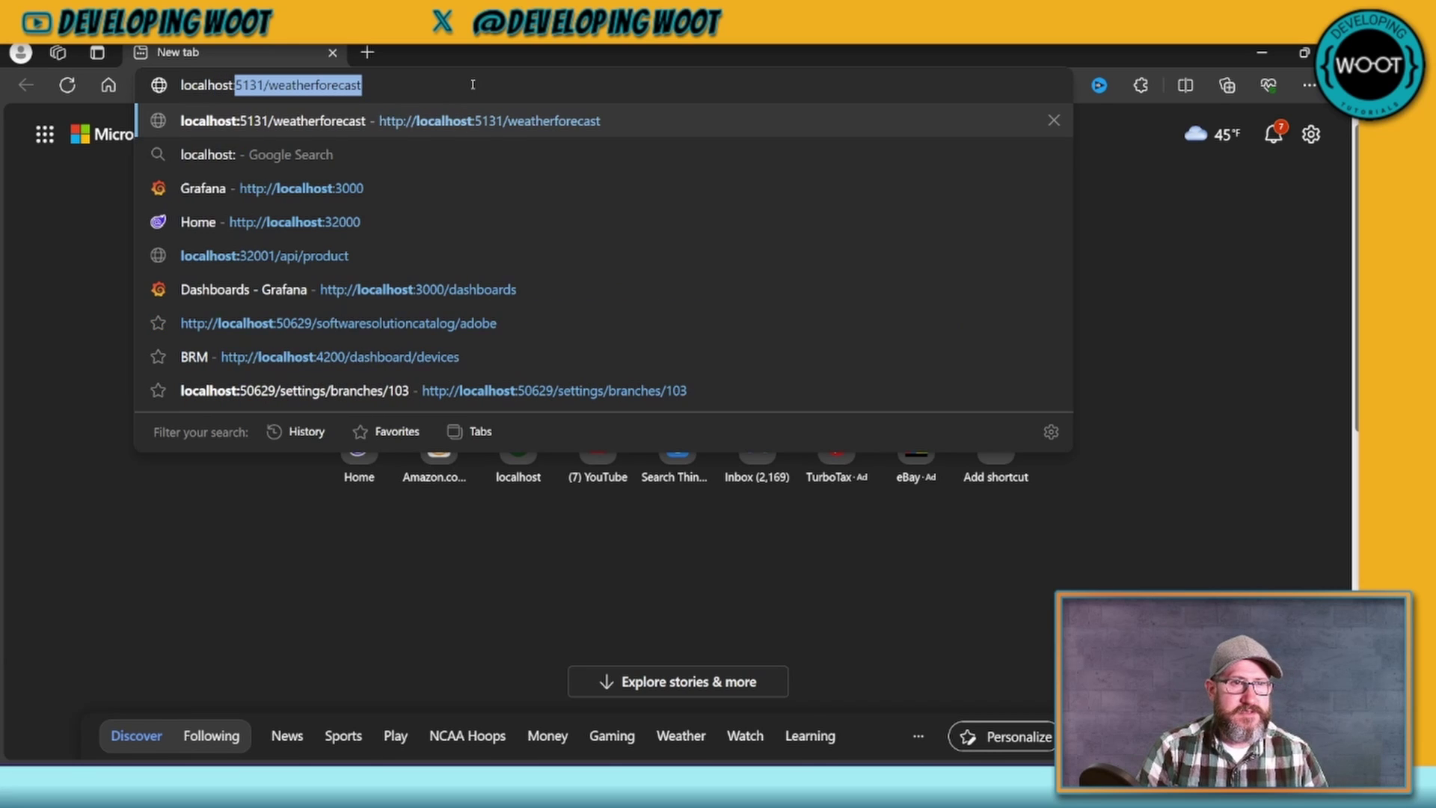
{"action": "type", "text": "3000"}
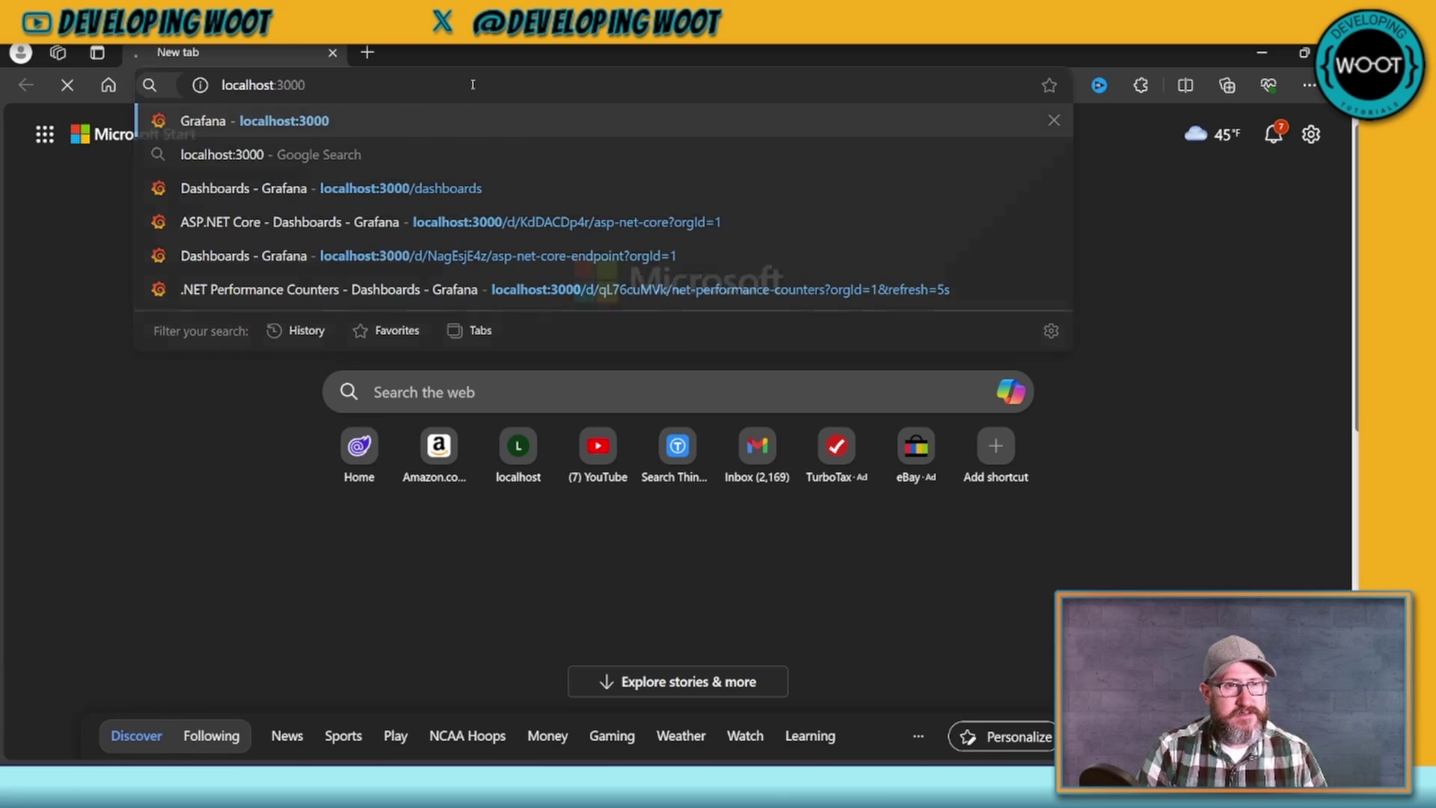
{"action": "key", "text": "Return"}
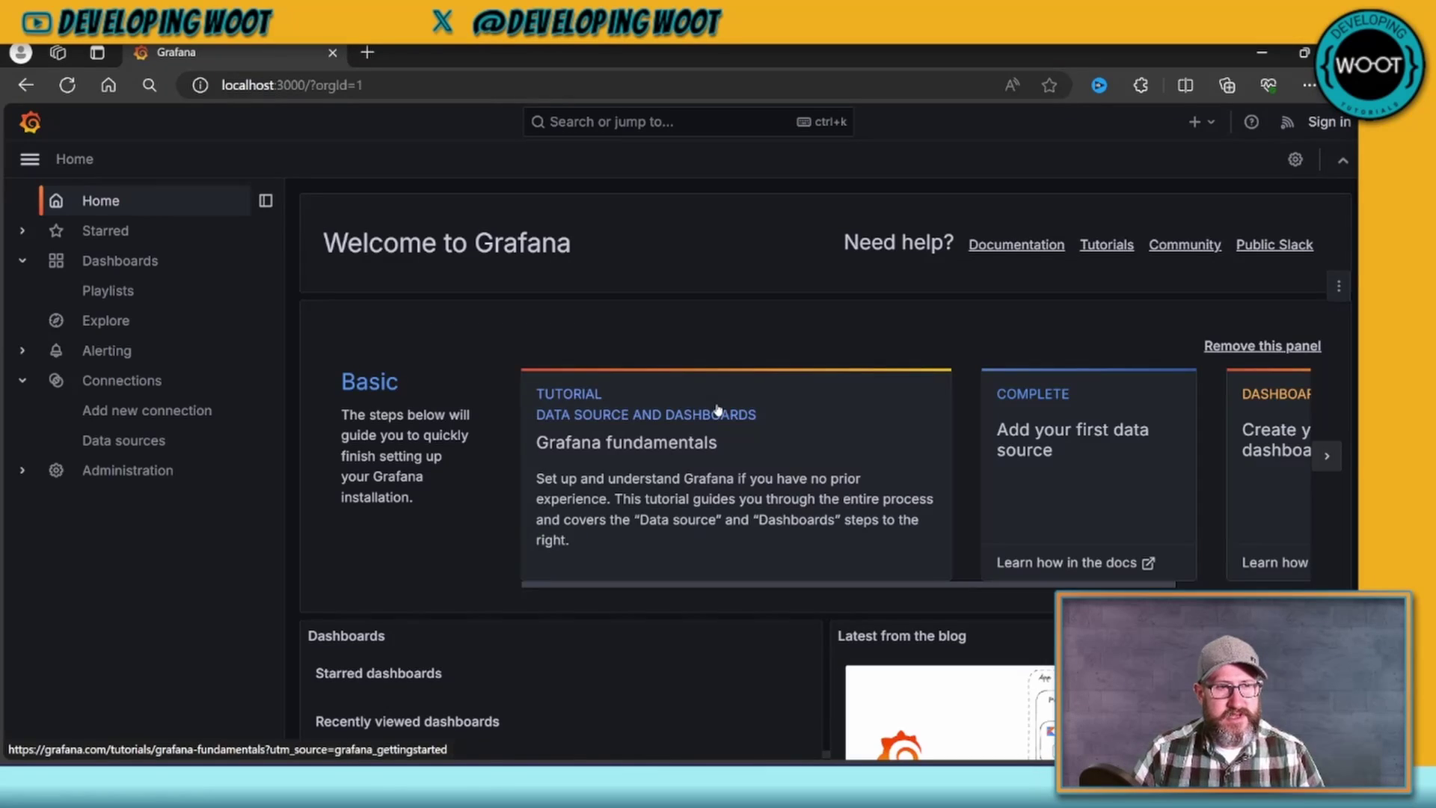
Step: In Explore, run a Loki query filtered to filename = /var/log/syslog
{"action": "left_click", "coordinate": [128, 329]}
{"action": "left_click", "coordinate": [410, 349]}
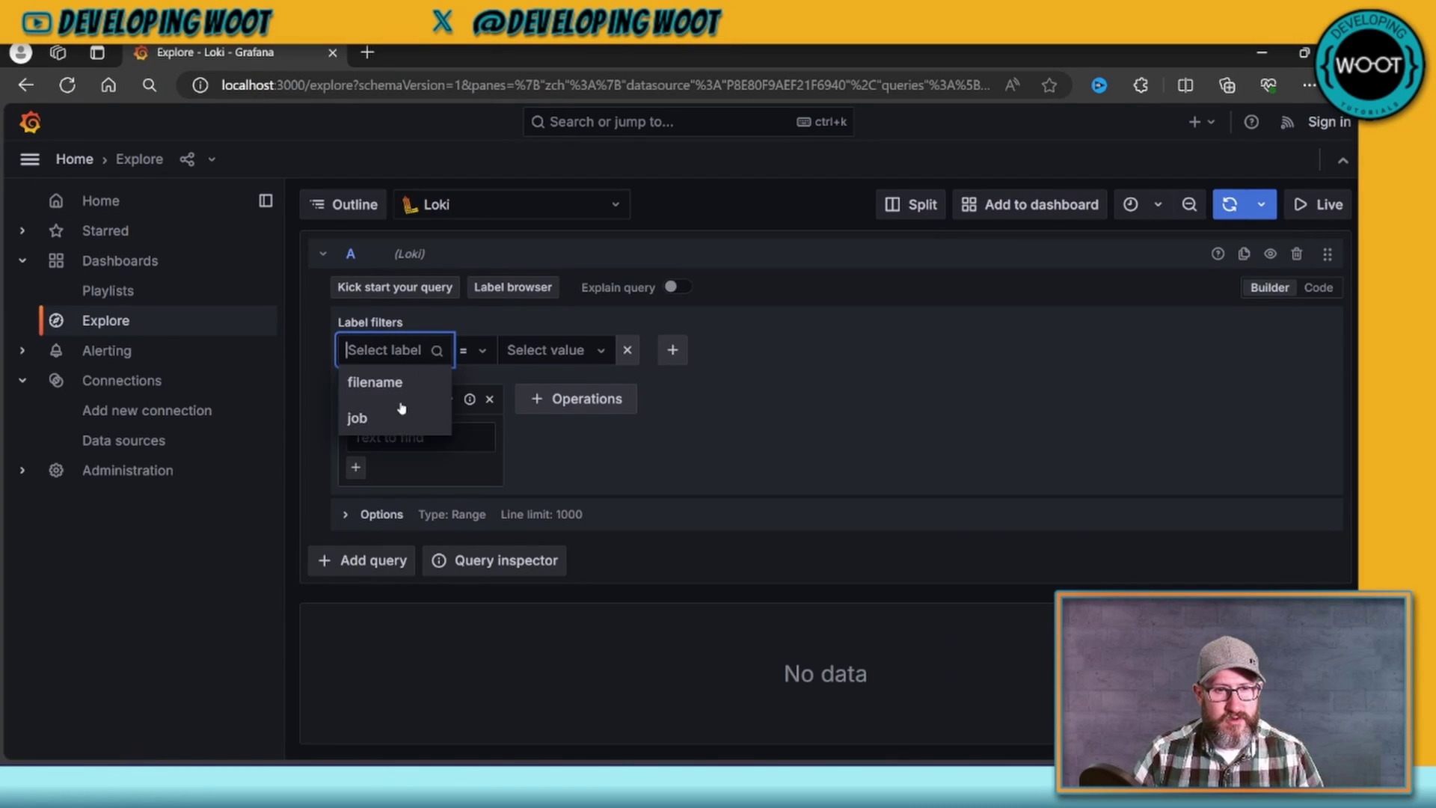
{"action": "left_click", "coordinate": [402, 385]}
{"action": "left_click", "coordinate": [557, 358]}
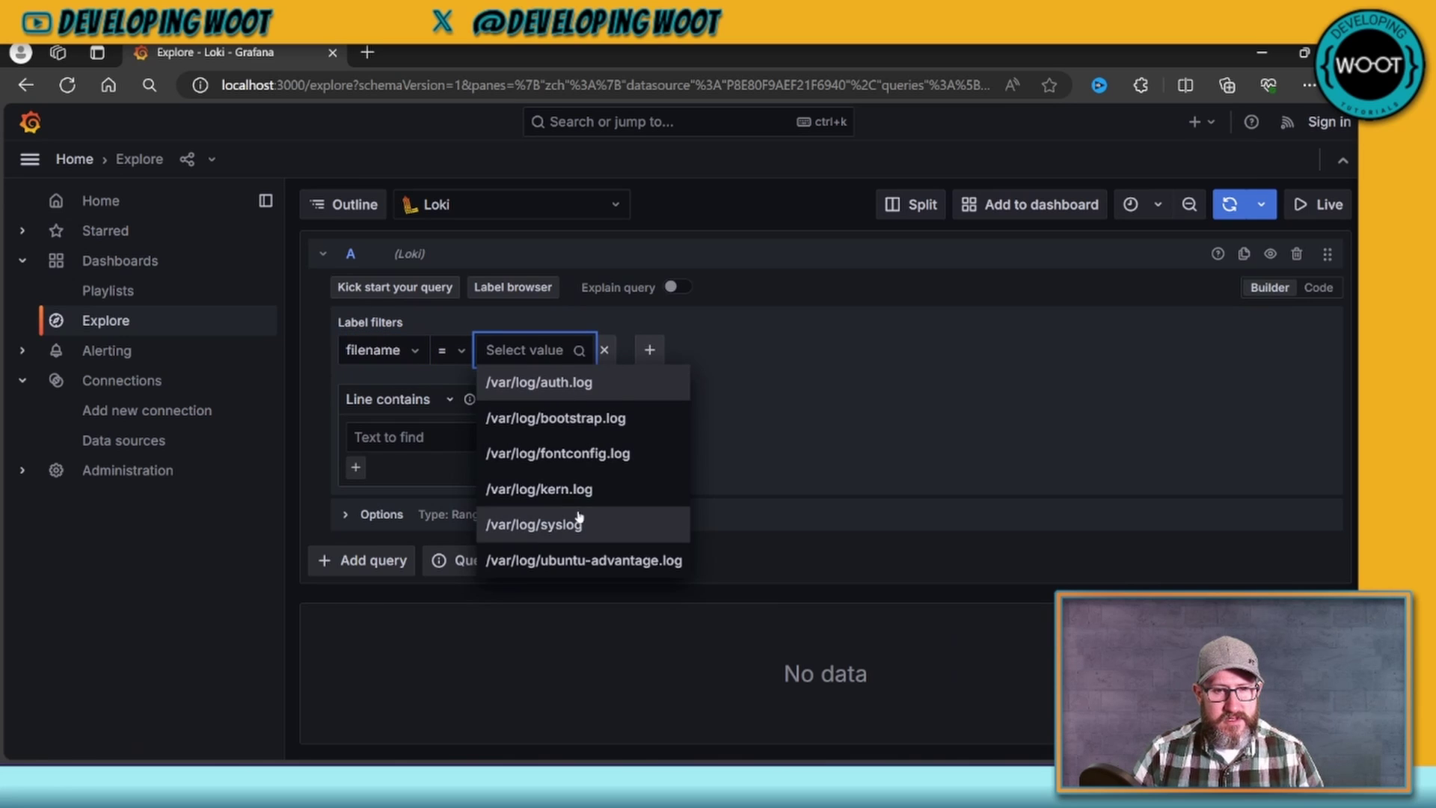
{"action": "left_click", "coordinate": [534, 524]}
{"action": "left_click", "coordinate": [1229, 204]}
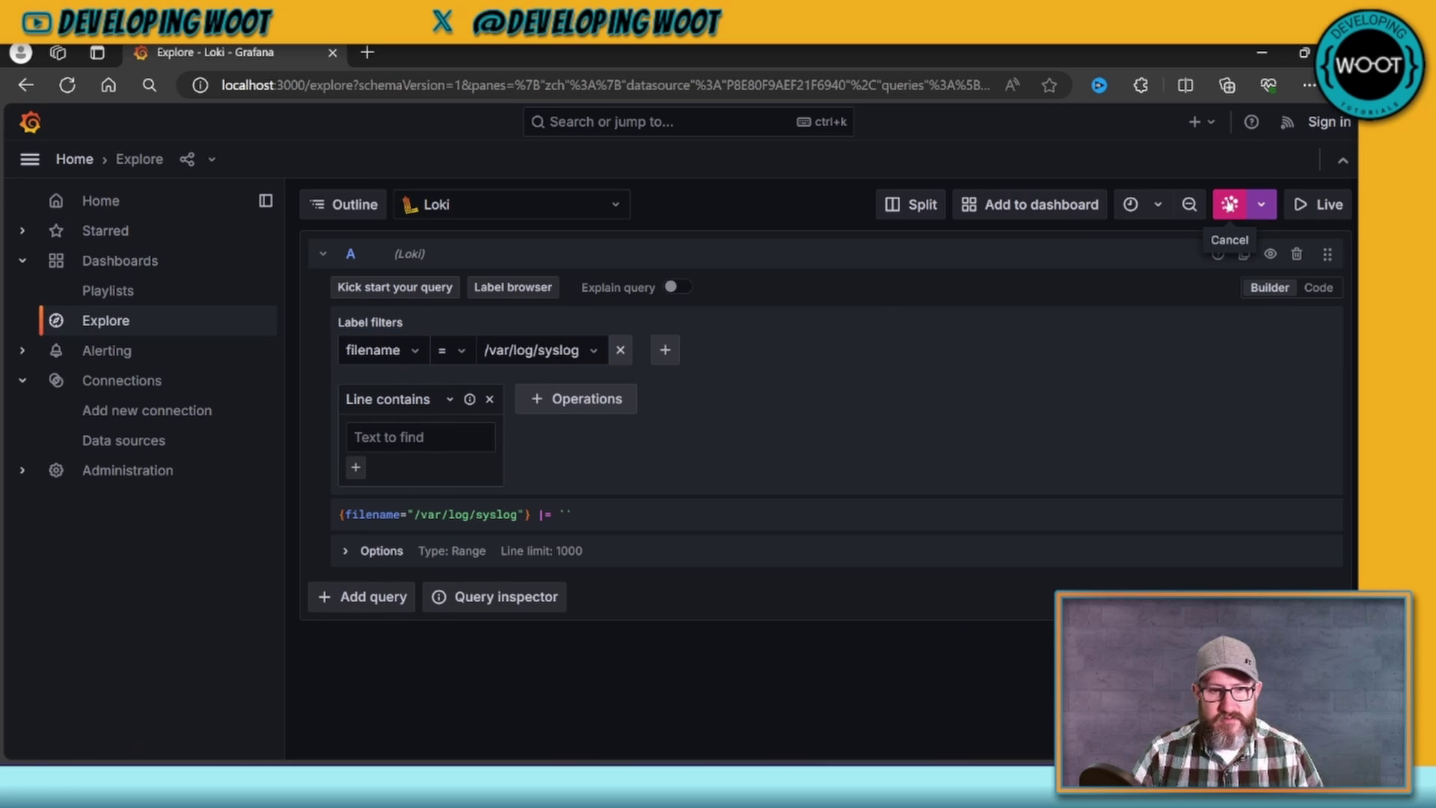
Step: Review the returned syslog log lines and minimize the browser
{"action": "scroll", "coordinate": [706, 443], "scroll_direction": "down", "scroll_amount": 6}
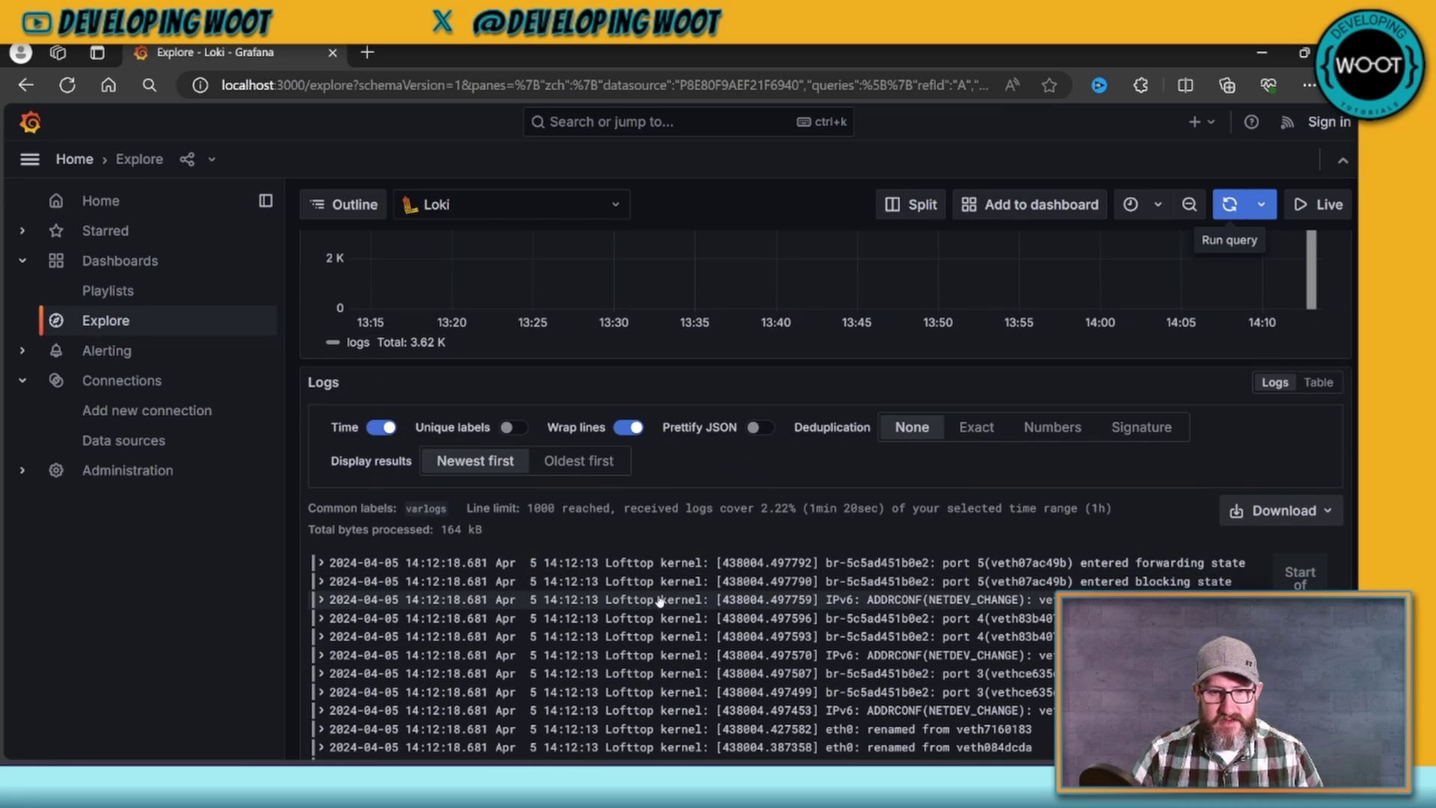
{"action": "scroll", "coordinate": [664, 599], "scroll_direction": "down", "scroll_amount": 2}
{"action": "scroll", "coordinate": [609, 369], "scroll_direction": "up", "scroll_amount": 8}
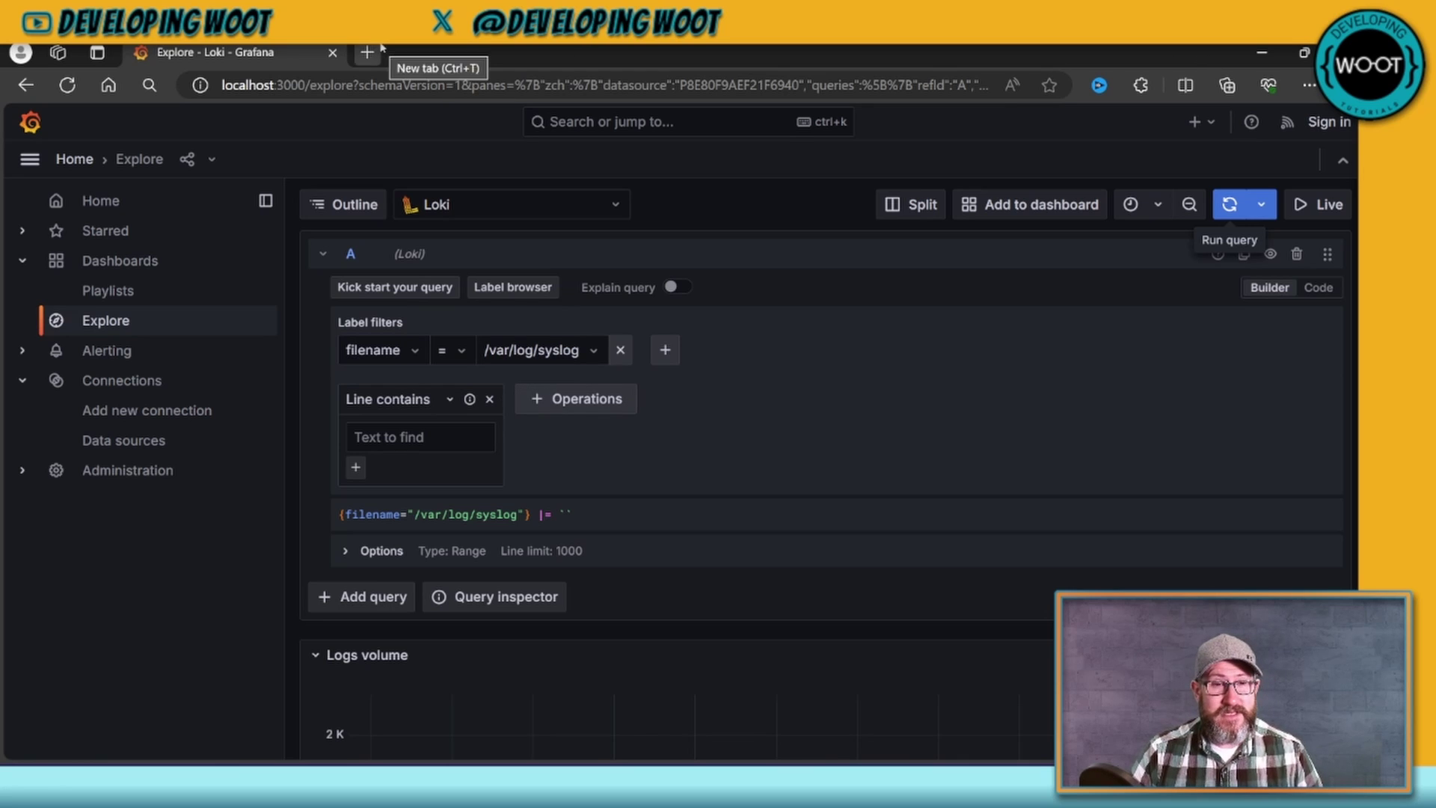
{"action": "left_click", "coordinate": [1261, 52]}
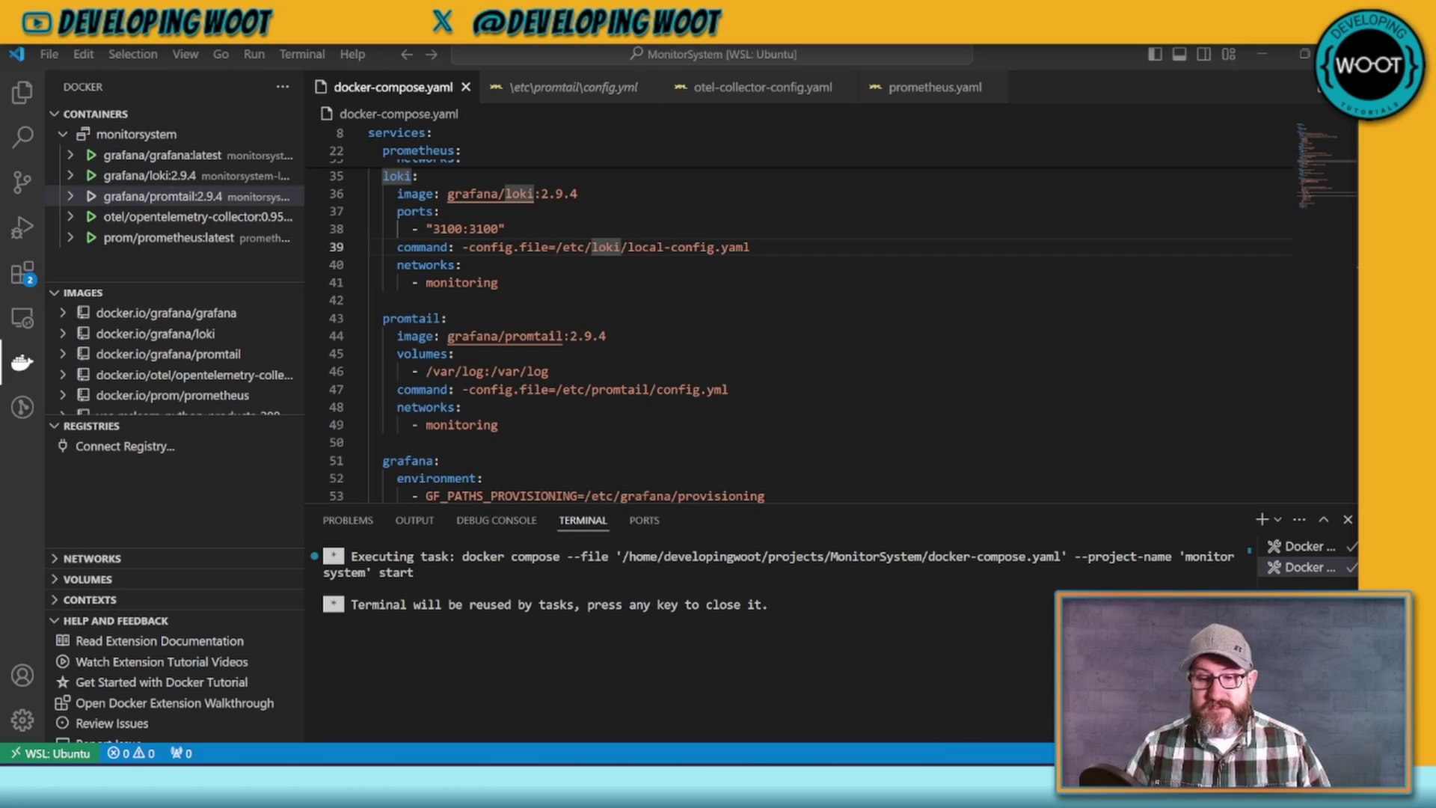
Step: In PowerShell, move up to ~/projects and list its contents
{"action": "key", "text": "alt+Tab"}
{"action": "type", "text": "cd .."}
{"action": "key", "text": "Return"}
{"action": "type", "text": "ls"}
{"action": "key", "text": "Return"}
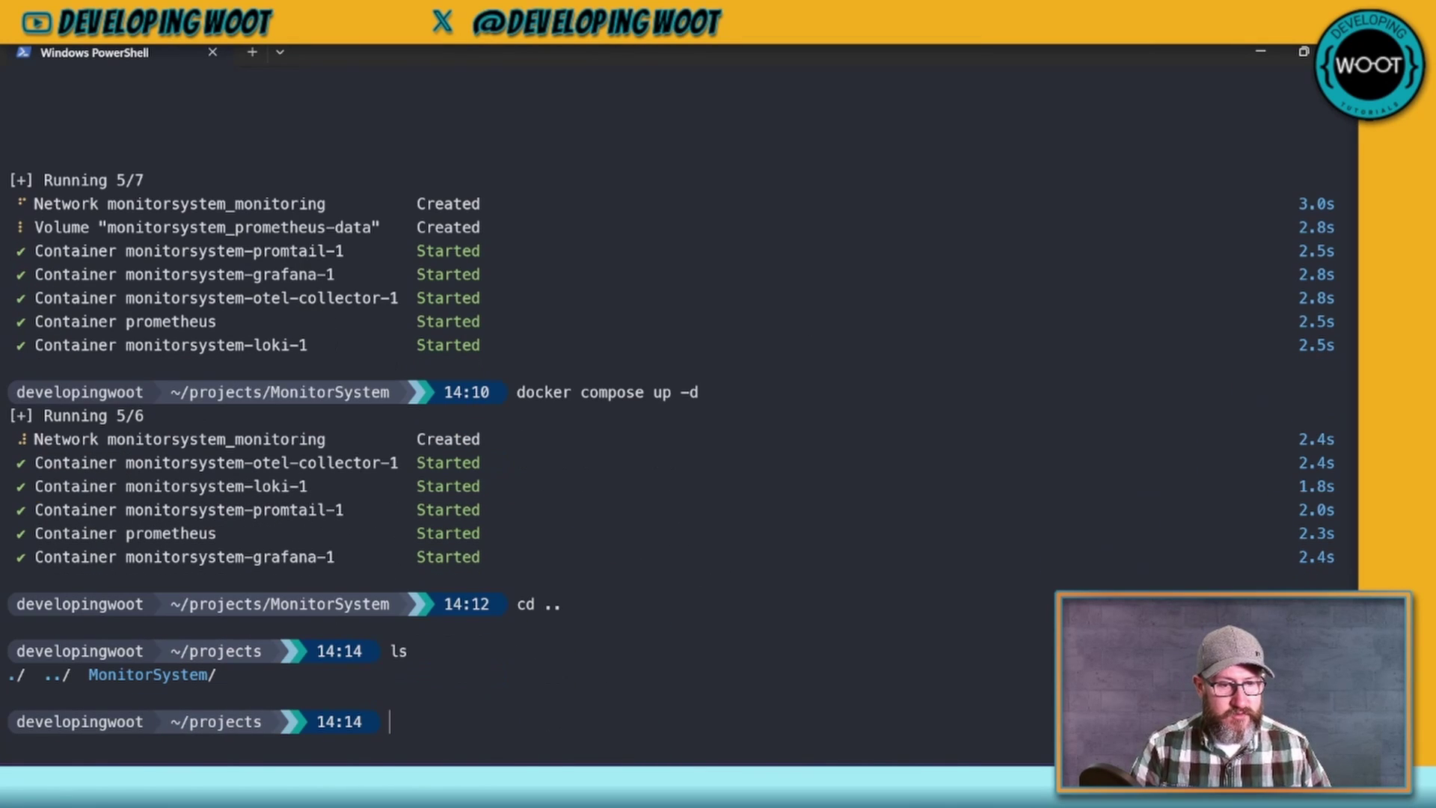
Step: Create and enter the MonitoredMicroservice folder, then launch VS Code there with code
{"action": "type", "text": "mkdir"}
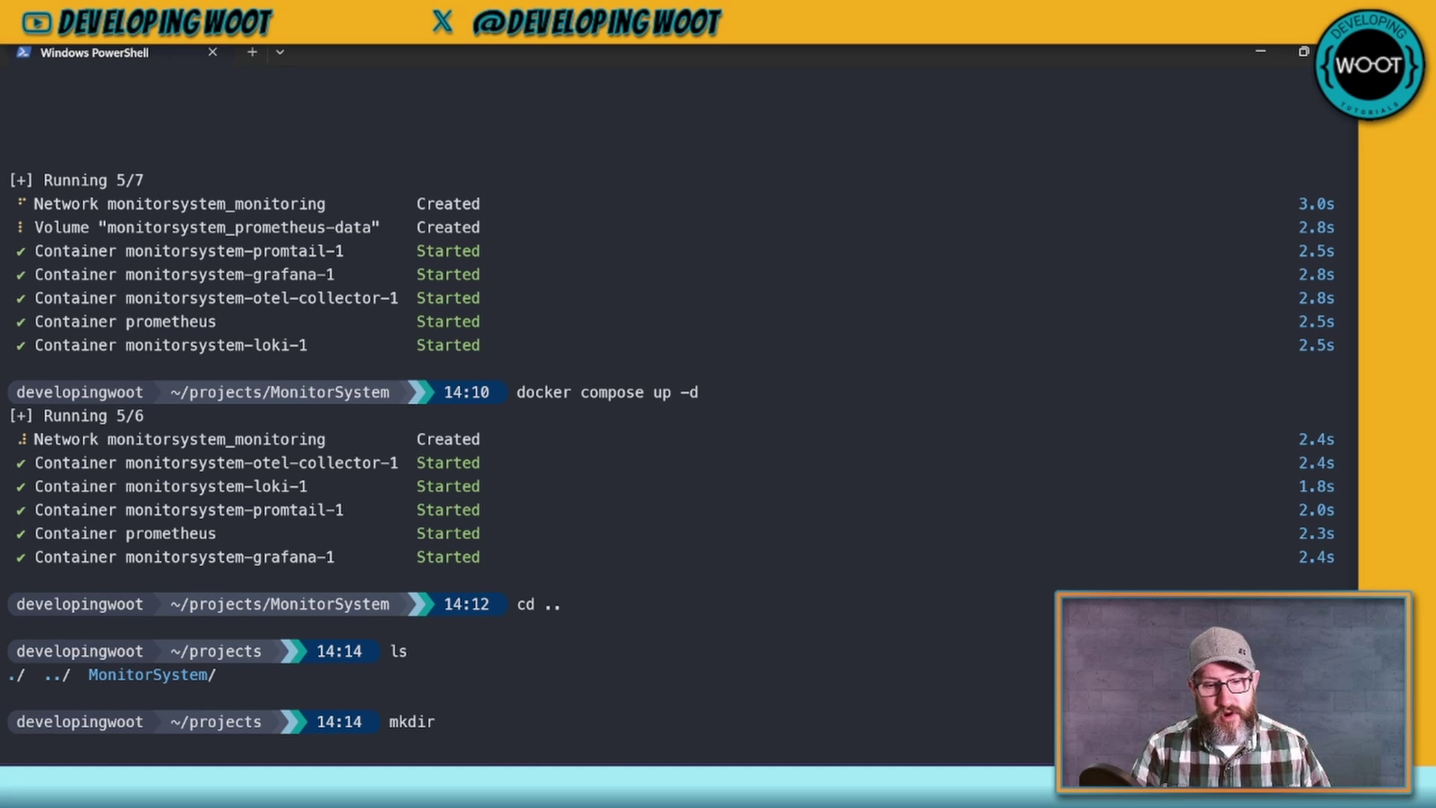
{"action": "type", "text": " MonitoredMicros"}
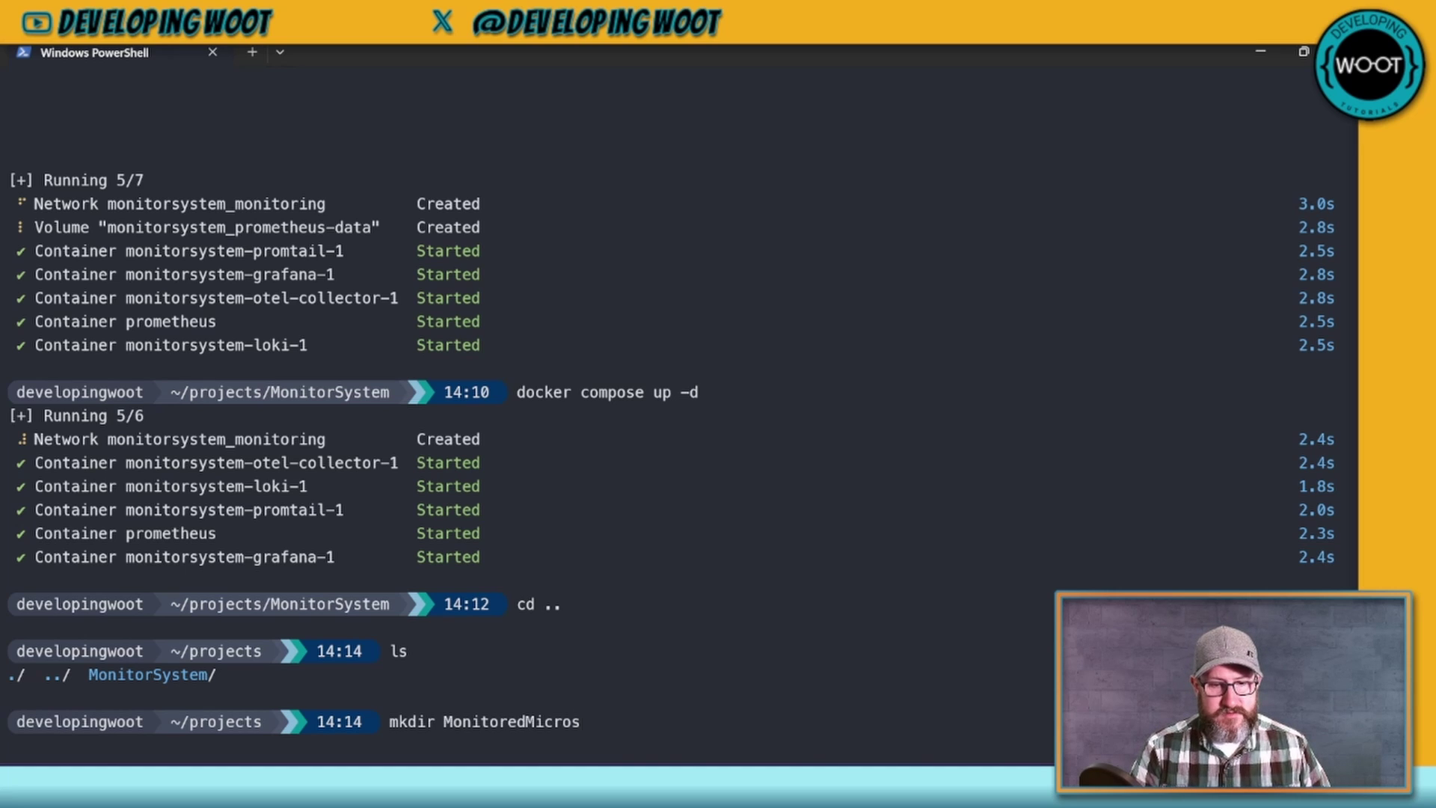
{"action": "type", "text": "ervice"}
{"action": "key", "text": "Return"}
{"action": "type", "text": "cd Moni"}
{"action": "key", "text": "Tab"}
{"action": "type", "text": "tored"}
{"action": "key", "text": "Tab"}
{"action": "key", "text": "Return"}
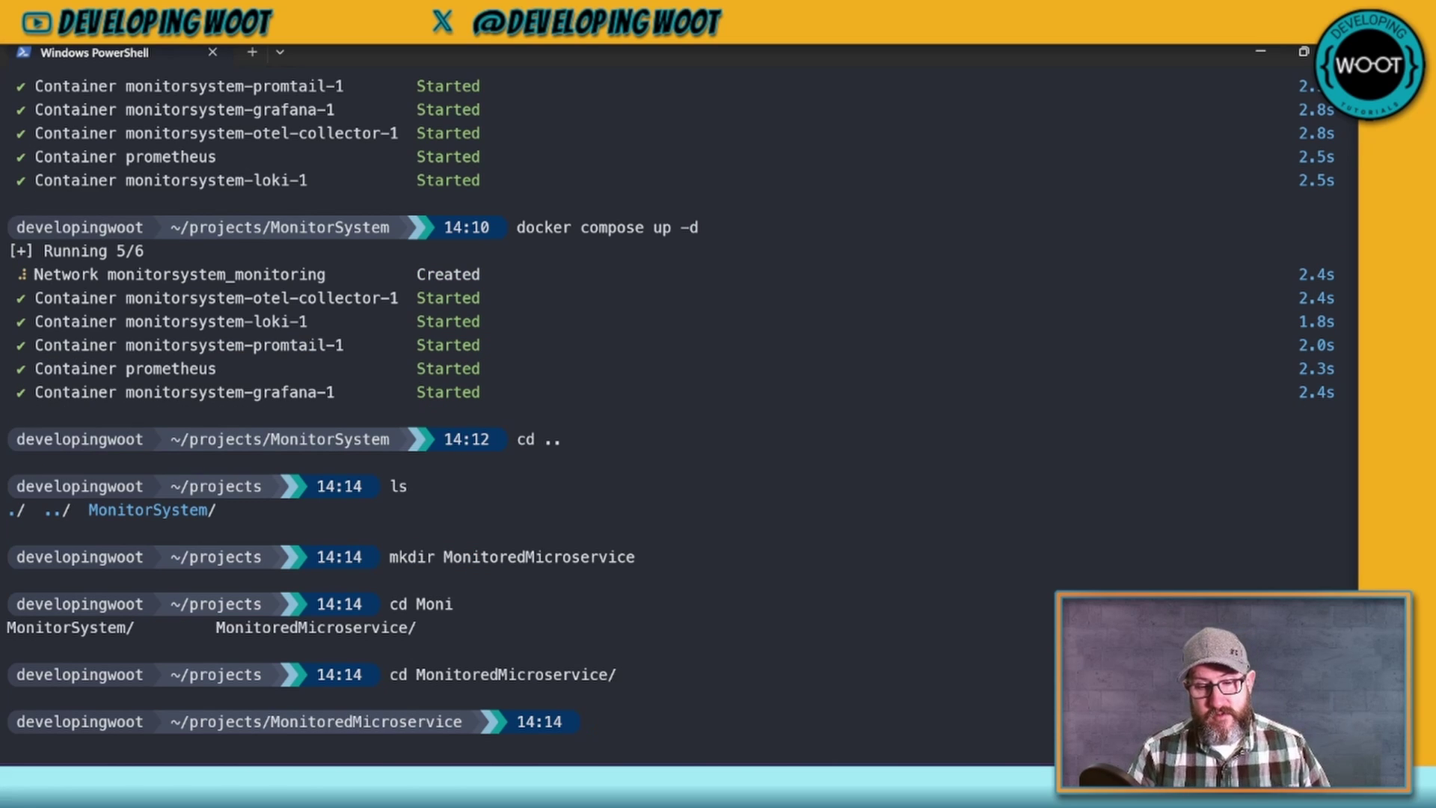
{"action": "type", "text": "code. "}
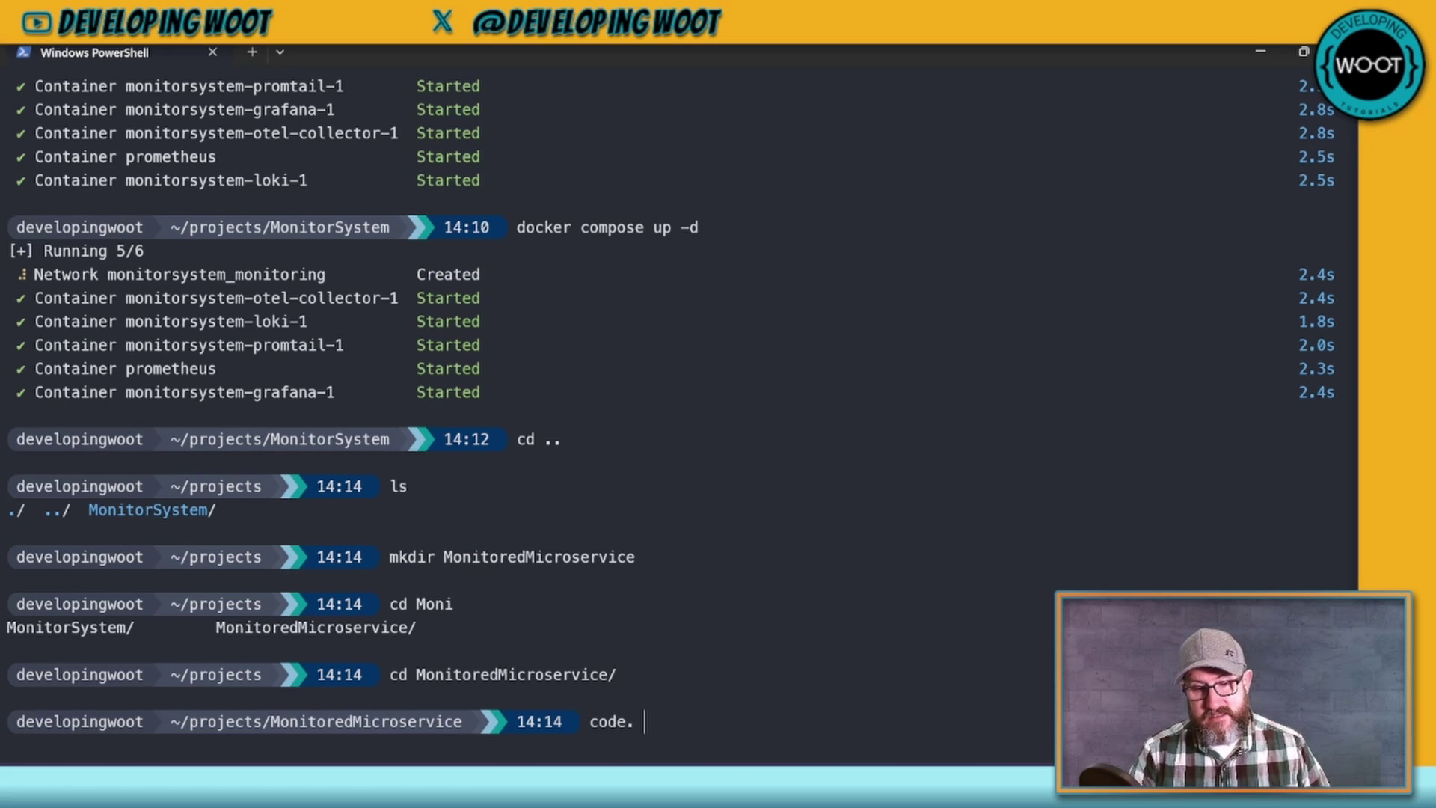
{"action": "type", "text": "."}
{"action": "key", "text": "Return"}
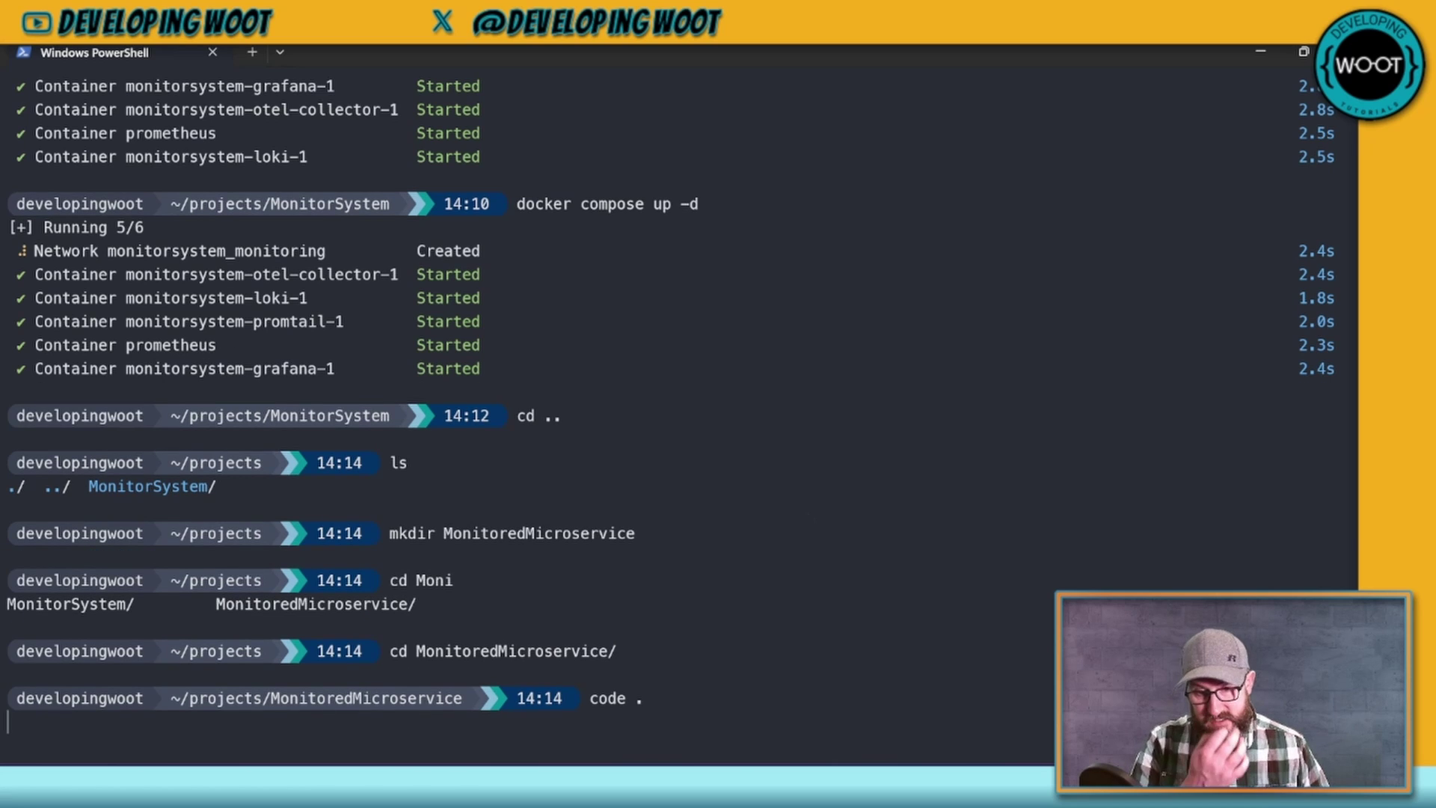
Step: Start a .NET: New Project using the ASP.NET Core Web API template
{"action": "key", "text": "ctrl+shift+p"}
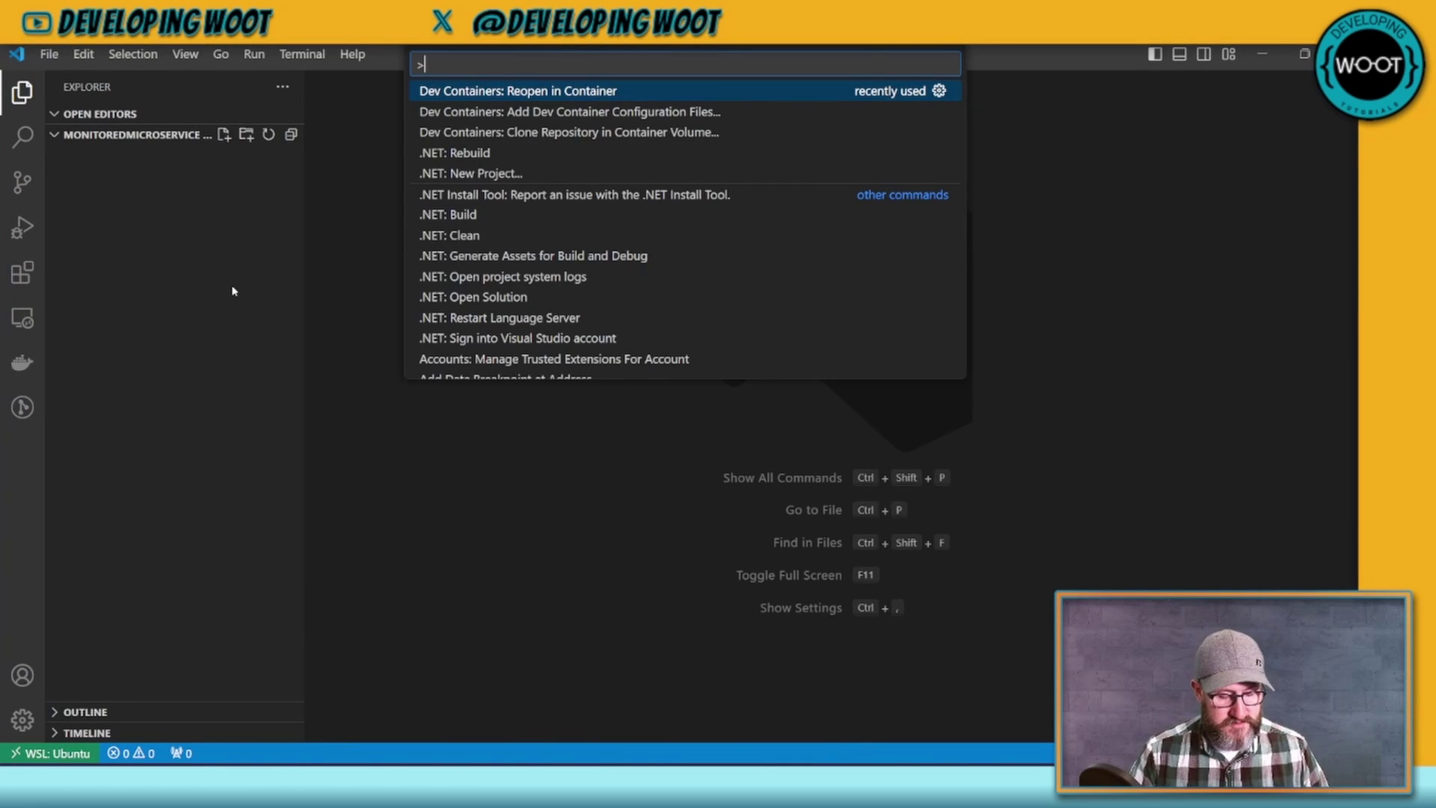
{"action": "key", "text": "Down"}
{"action": "key", "text": "Down"}
{"action": "key", "text": "Down"}
{"action": "key", "text": "Down"}
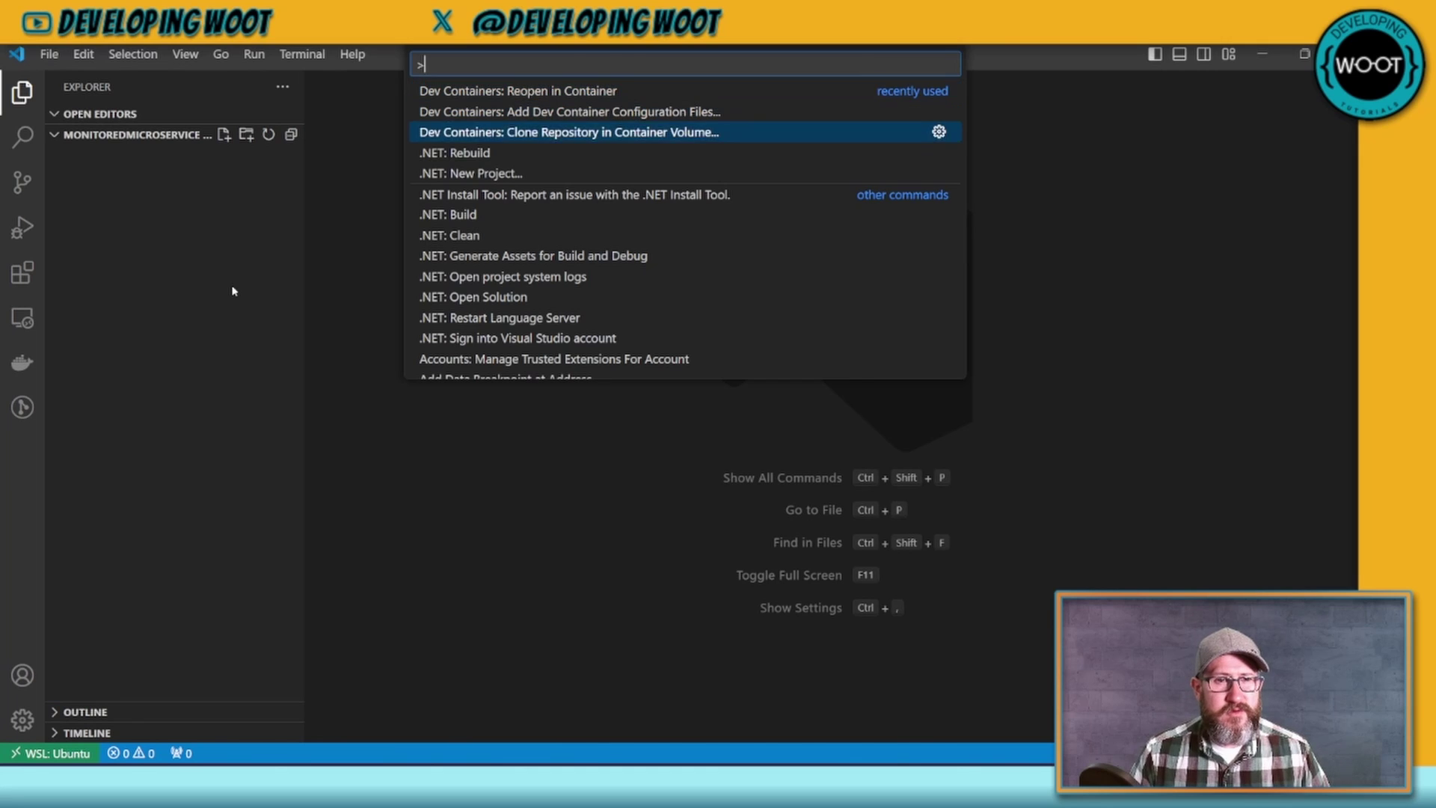
{"action": "key", "text": "Return"}
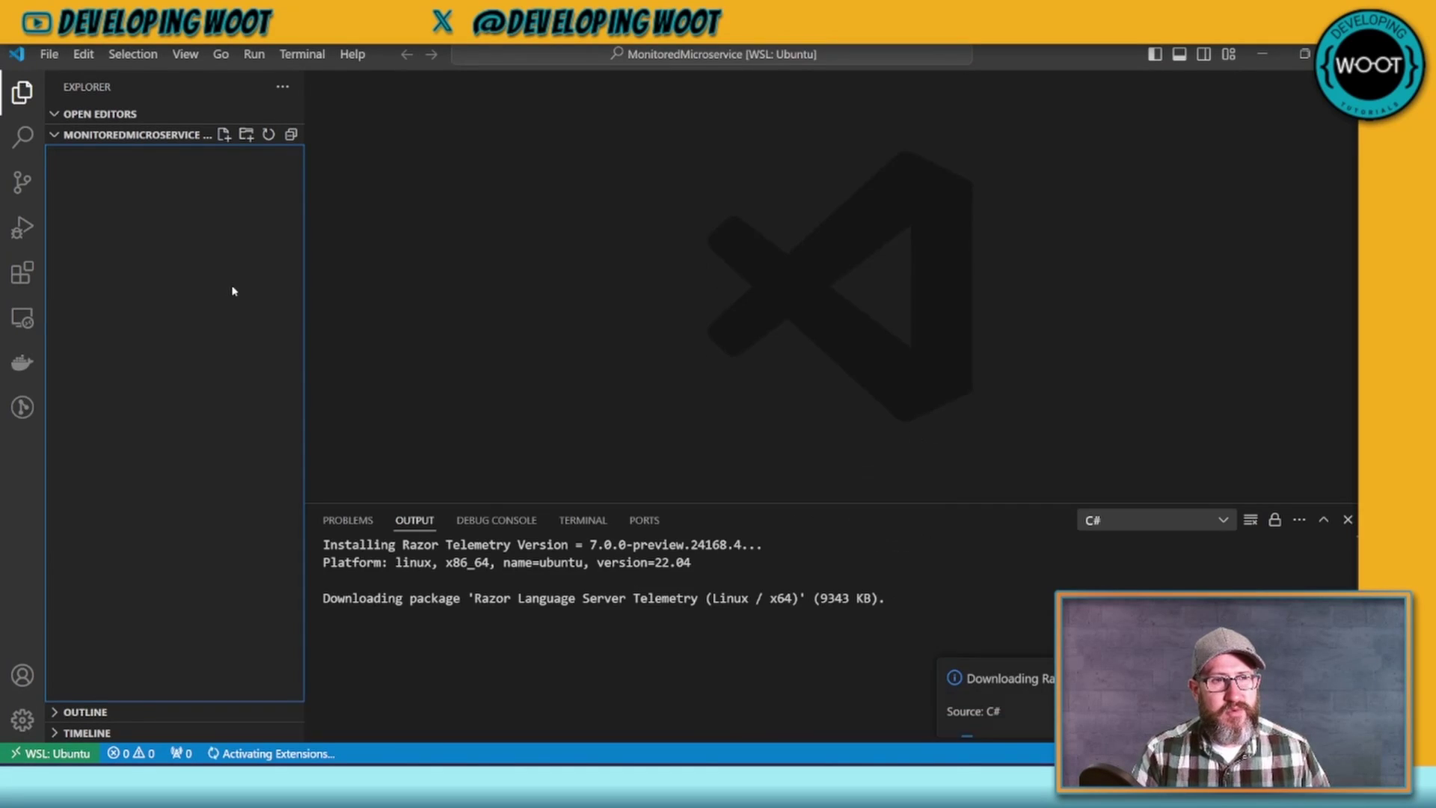
{"action": "key", "text": "Down"}
{"action": "key", "text": "Down"}
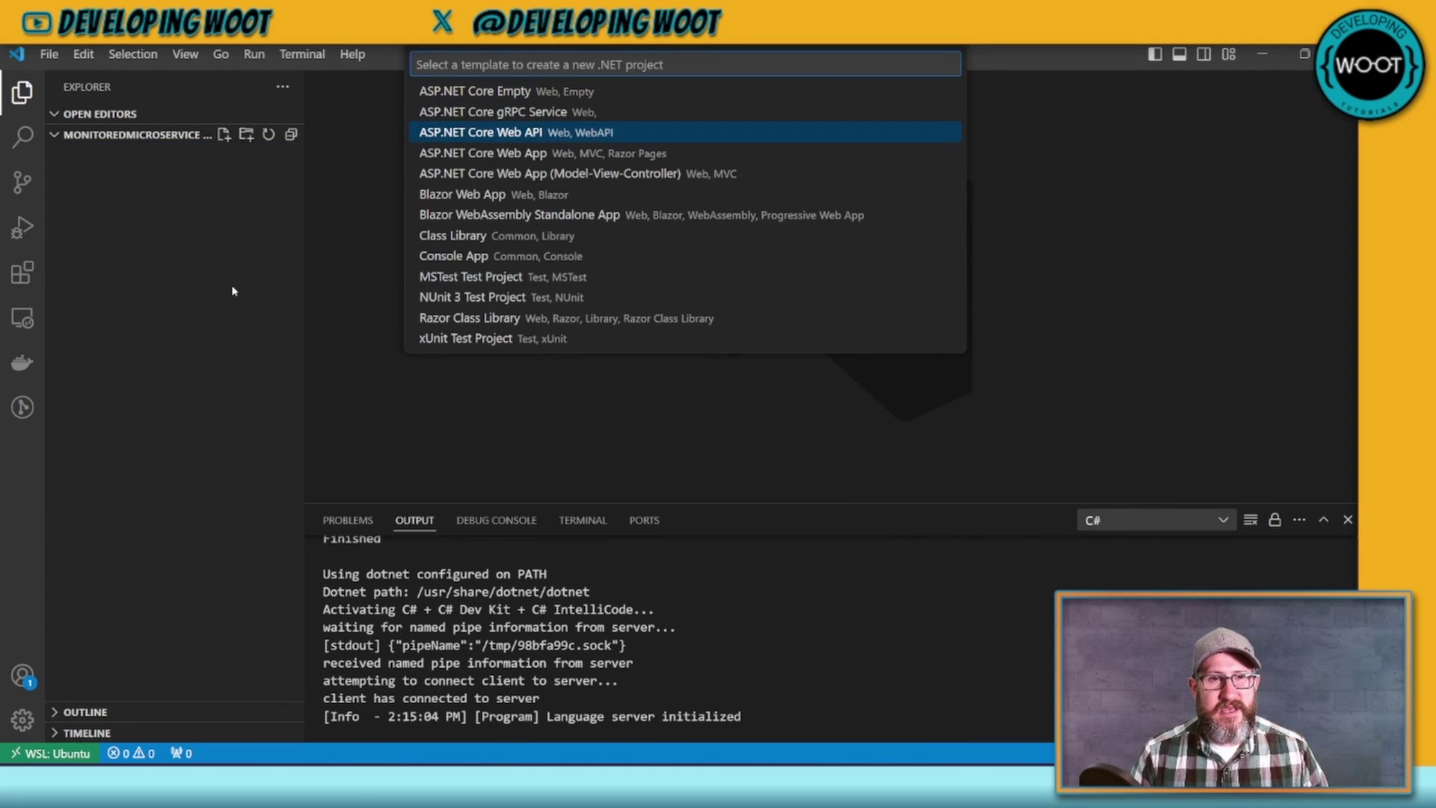
{"action": "key", "text": "Return"}
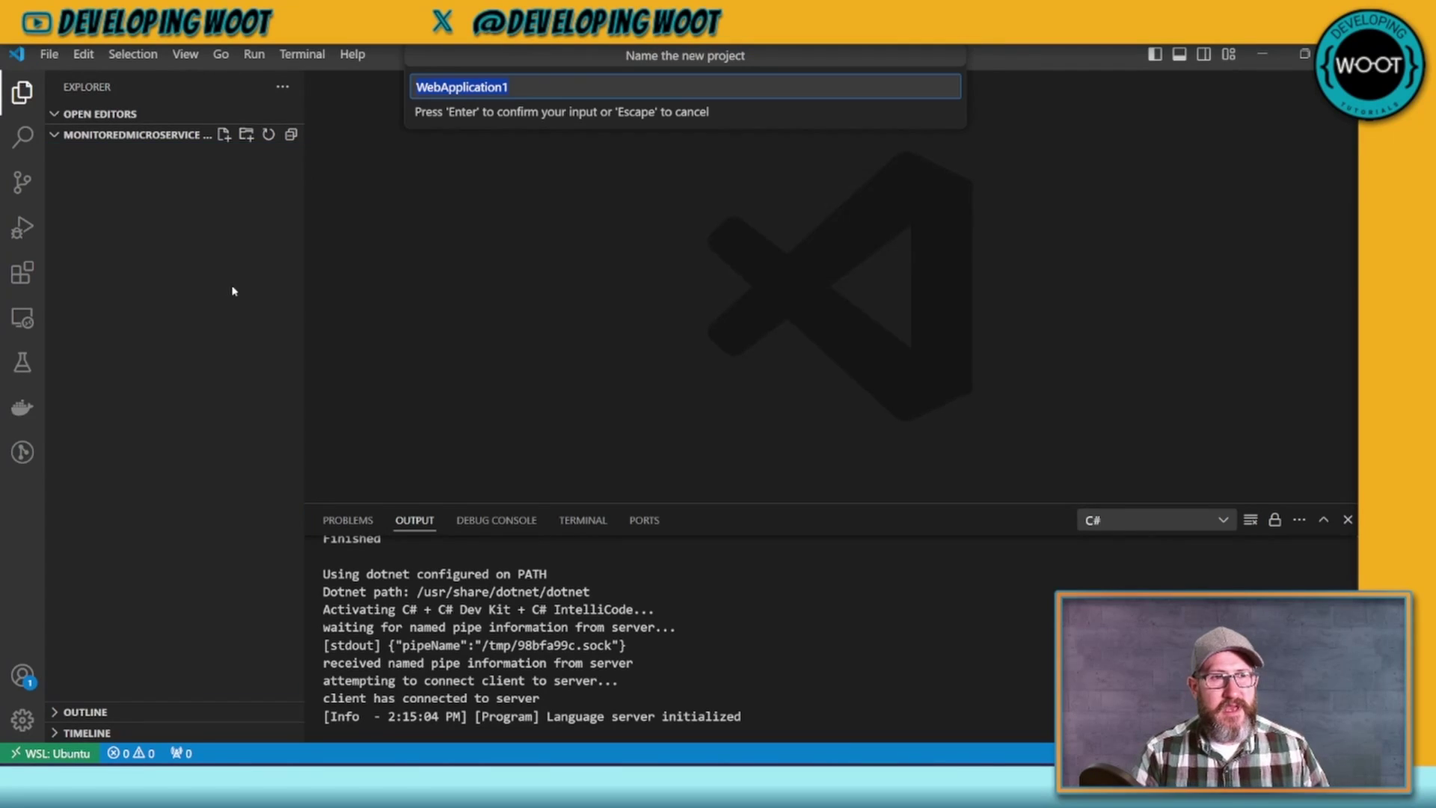
Step: Name the project MonitoredMicroservice in the default directory and view its Program.cs
{"action": "type", "text": "MonitoredMicroso"}
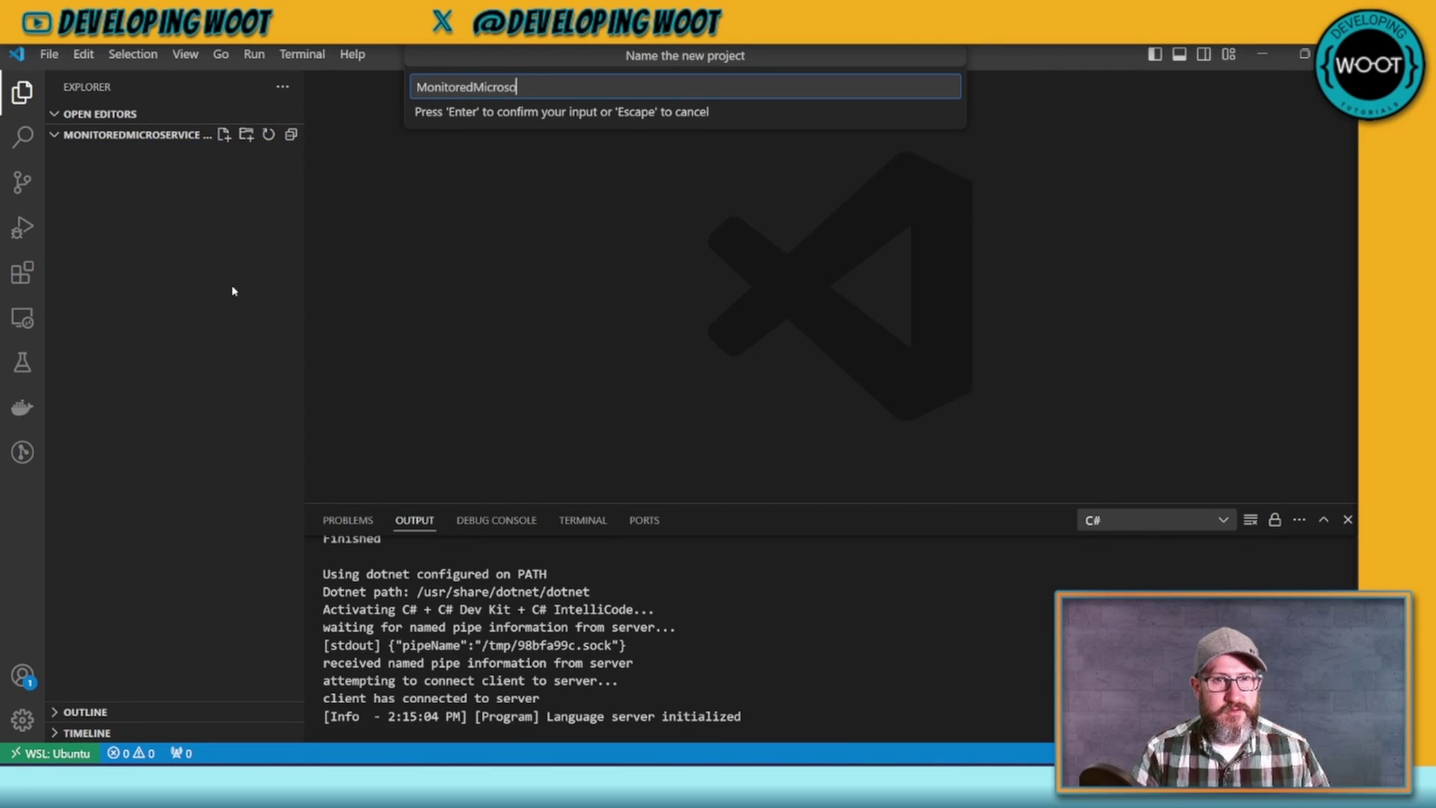
{"action": "key", "text": "BackSpace"}
{"action": "type", "text": "ervice"}
{"action": "key", "text": "Return"}
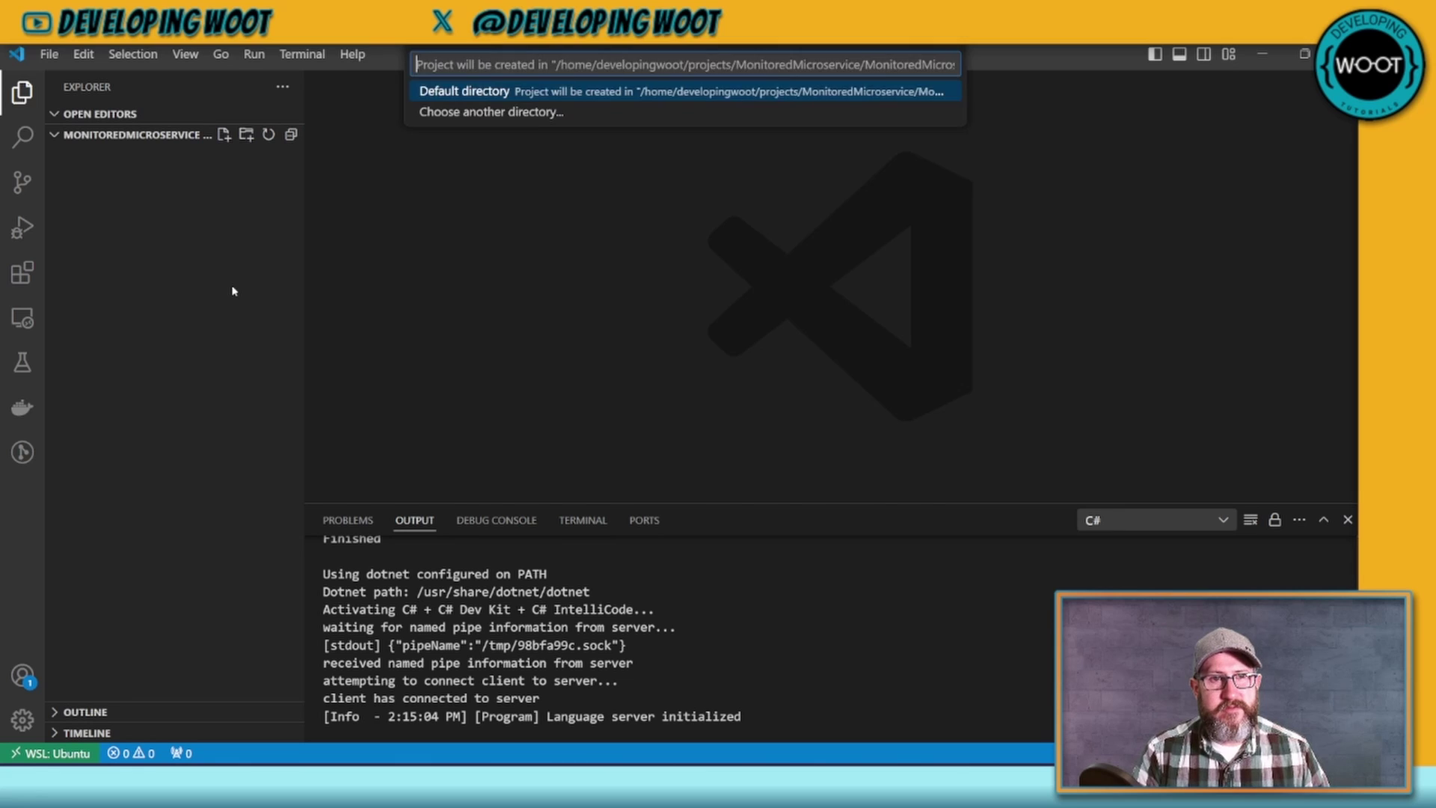
{"action": "key", "text": "Return"}
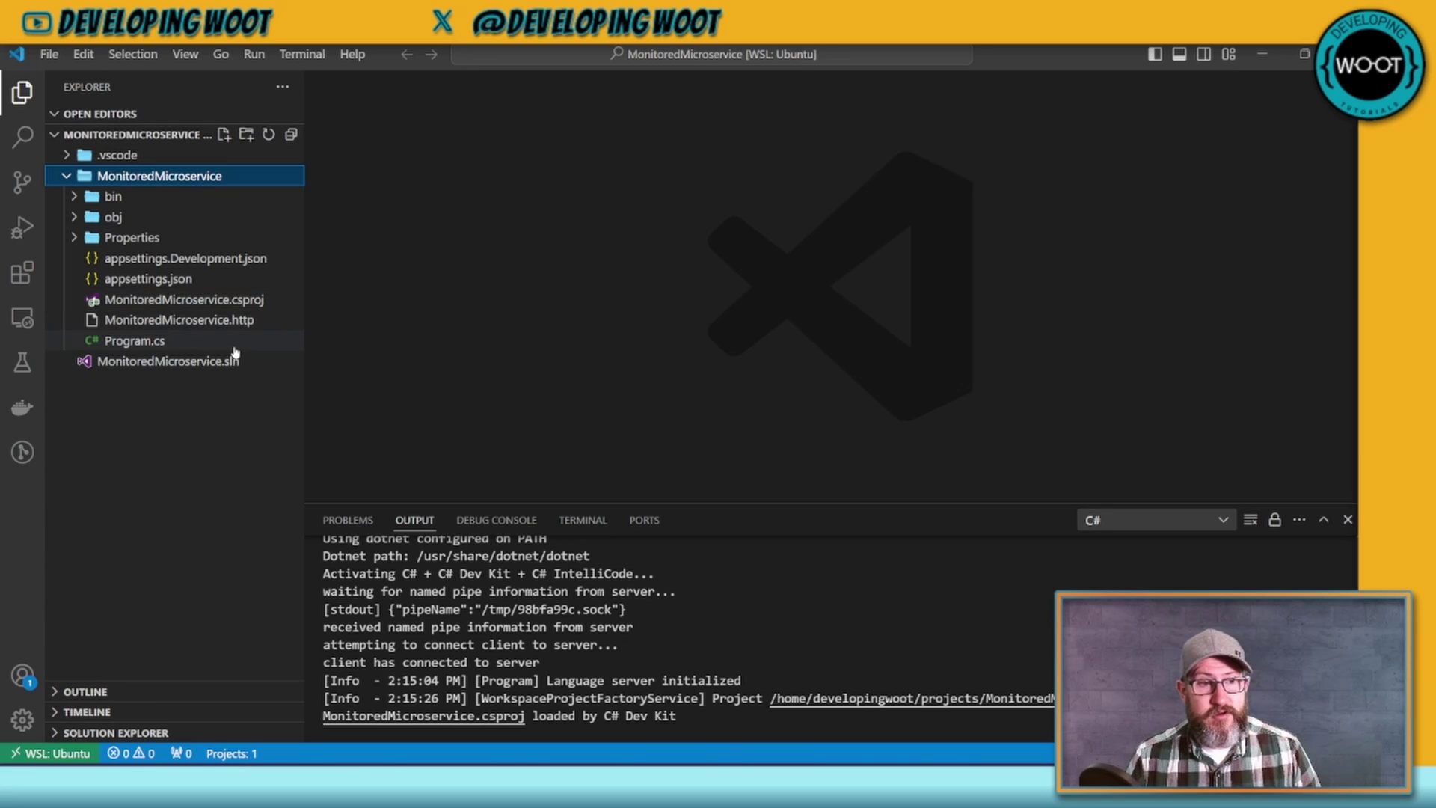
{"action": "left_click", "coordinate": [196, 342]}
{"action": "mouse_move", "coordinate": [541, 256]}
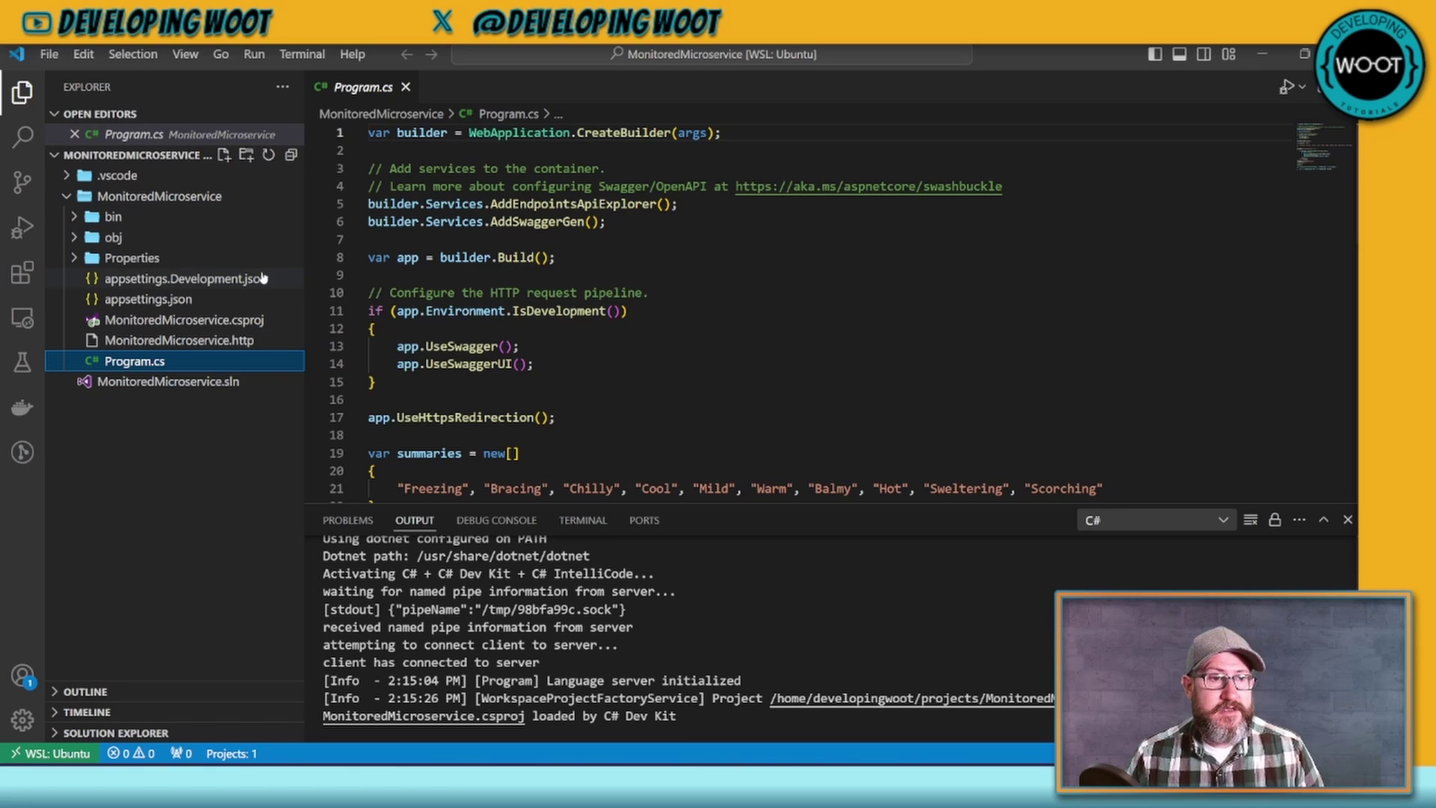
{"action": "mouse_move", "coordinate": [443, 266]}
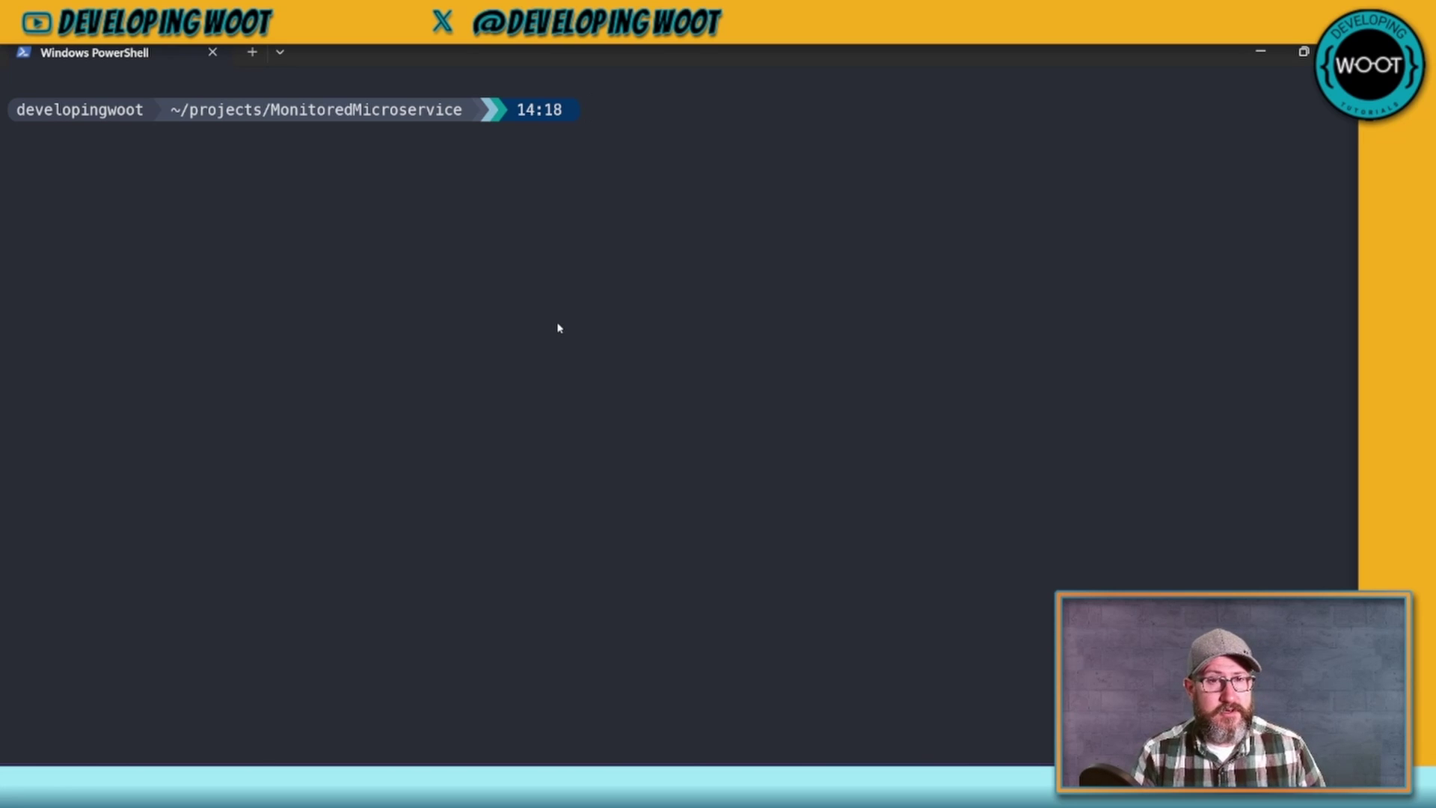
Step: Add the Serilog.AspNetCore package to MonitoredMicroservice.csproj with dotnet add
{"action": "type", "text": "dotnet add "}
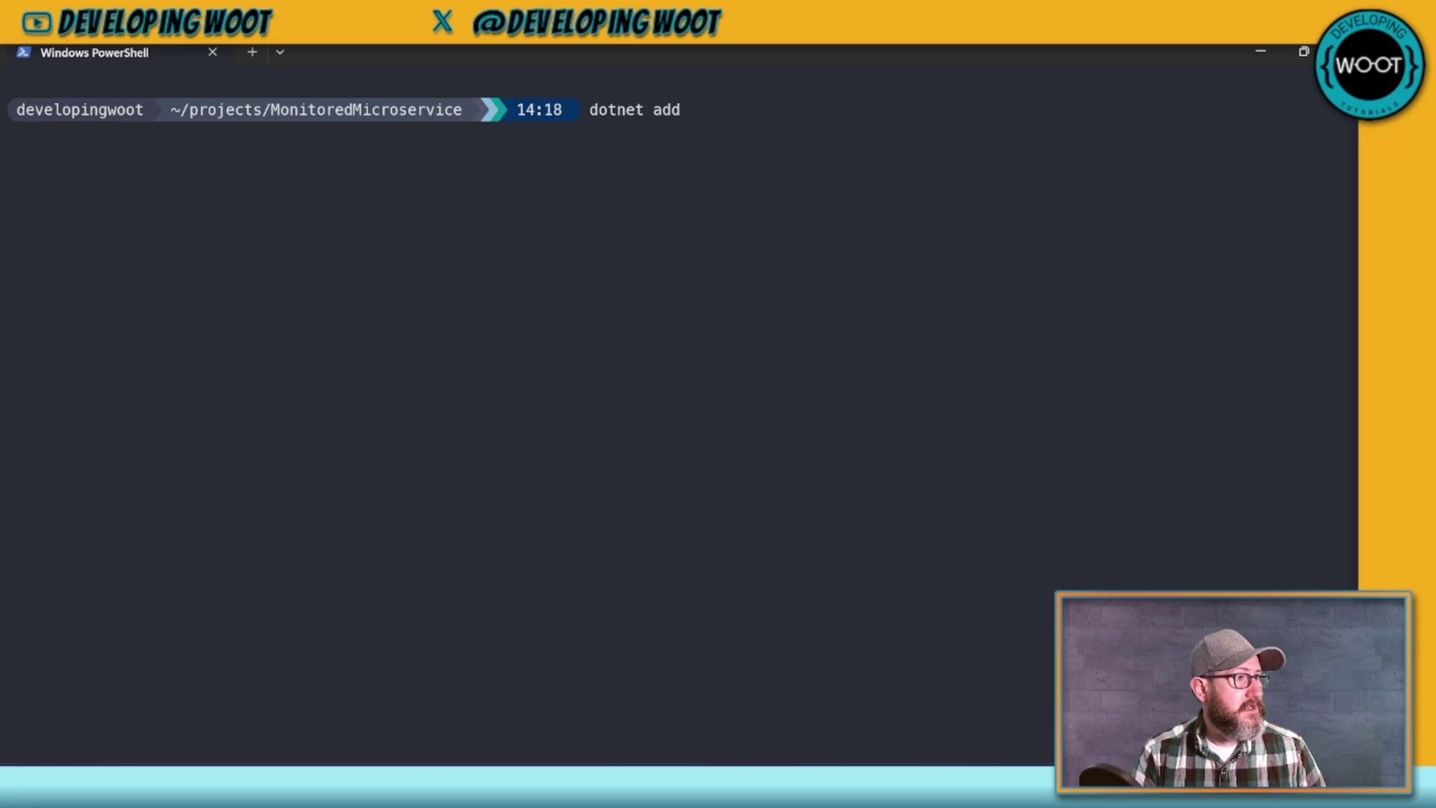
{"action": "type", "text": "MOn"}
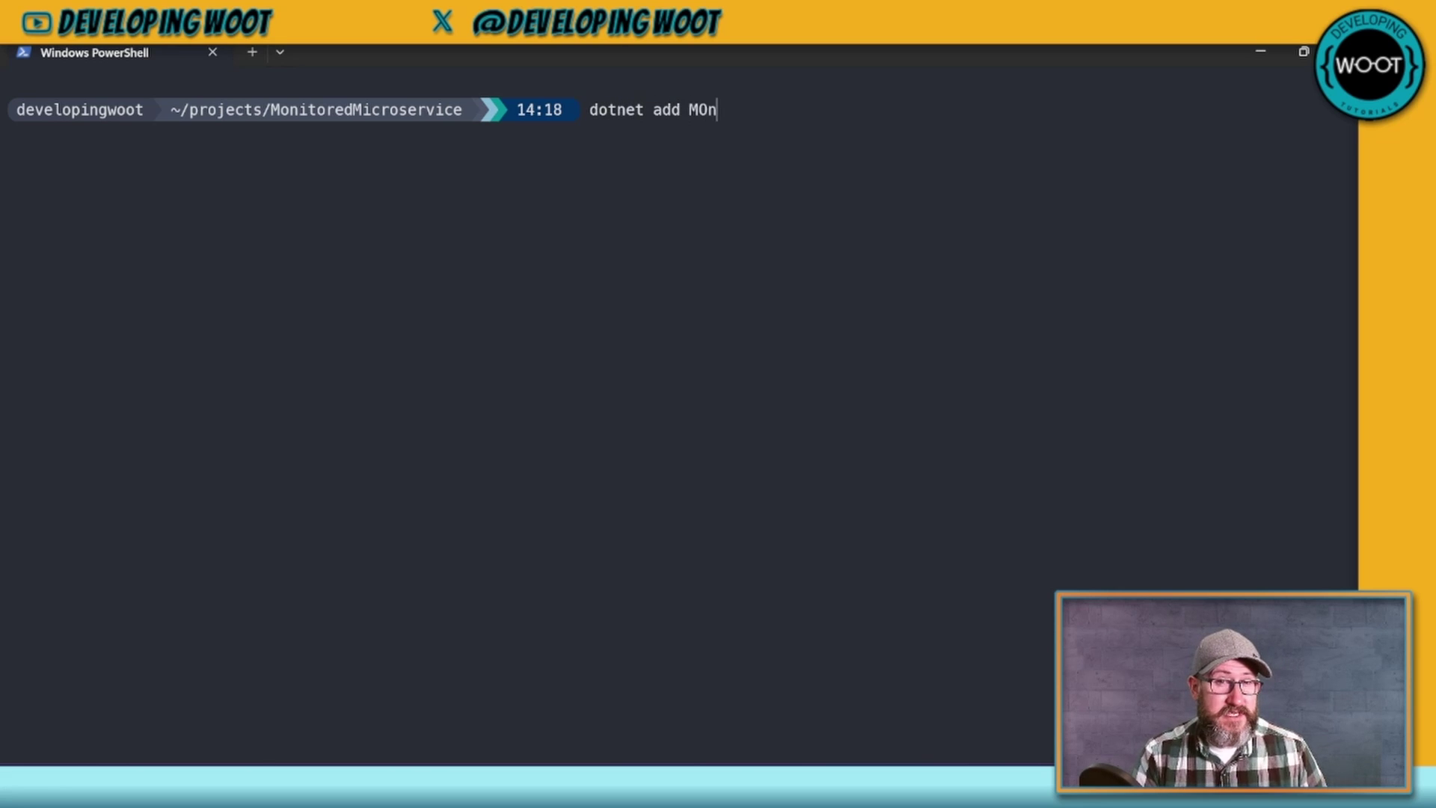
{"action": "key", "text": "Tab"}
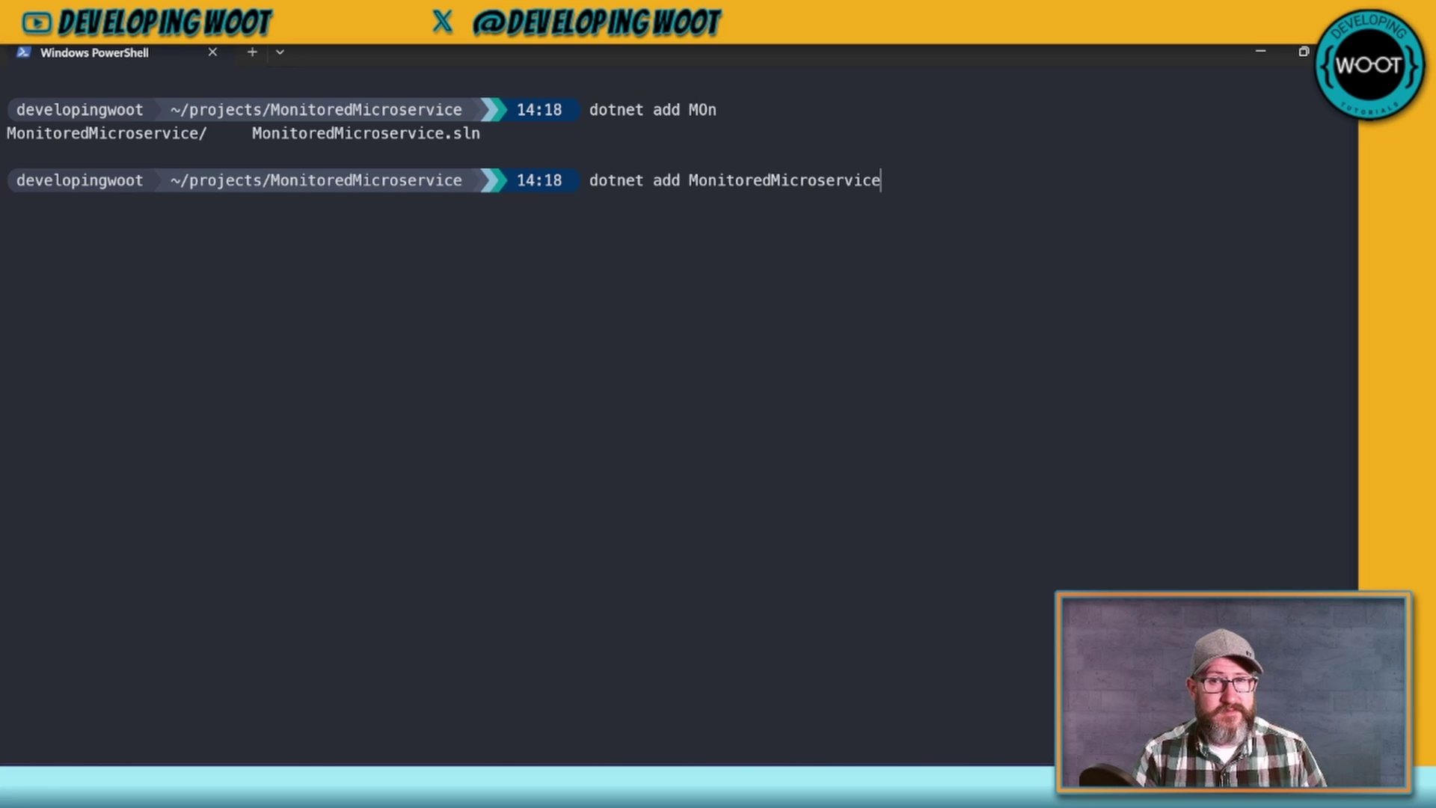
{"action": "type", "text": "/Mon"}
{"action": "key", "text": "Tab"}
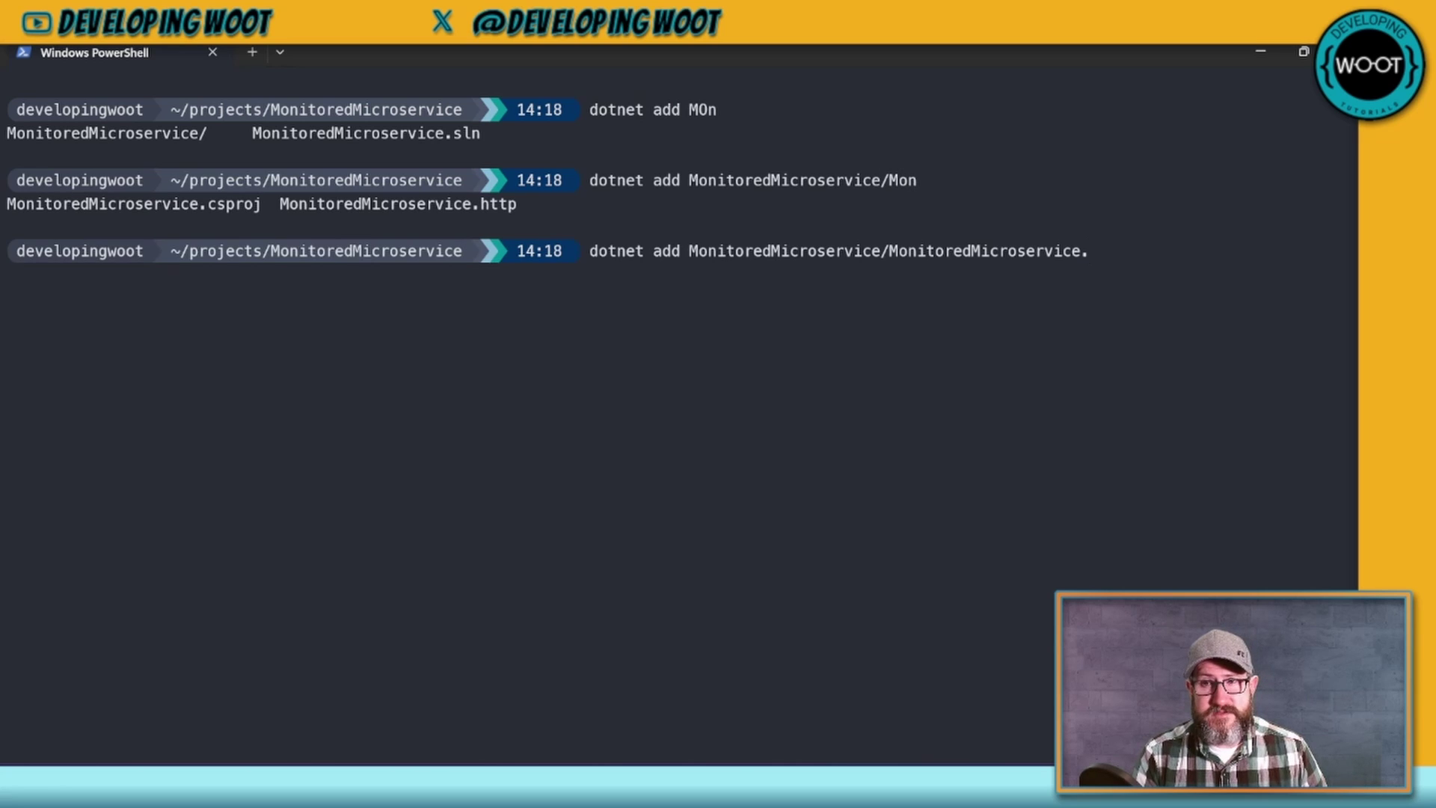
{"action": "type", "text": "csproj"}
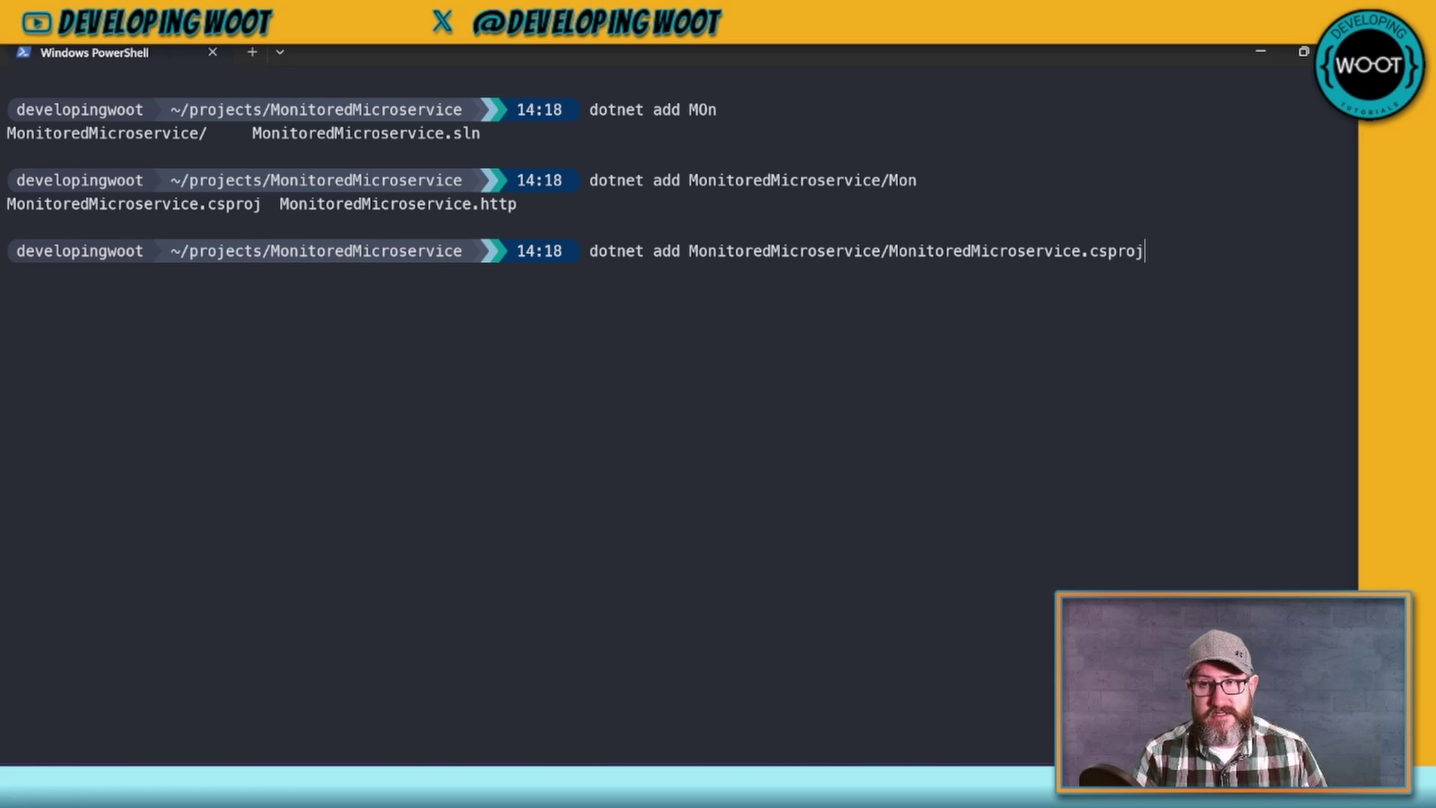
{"action": "type", "text": " pa"}
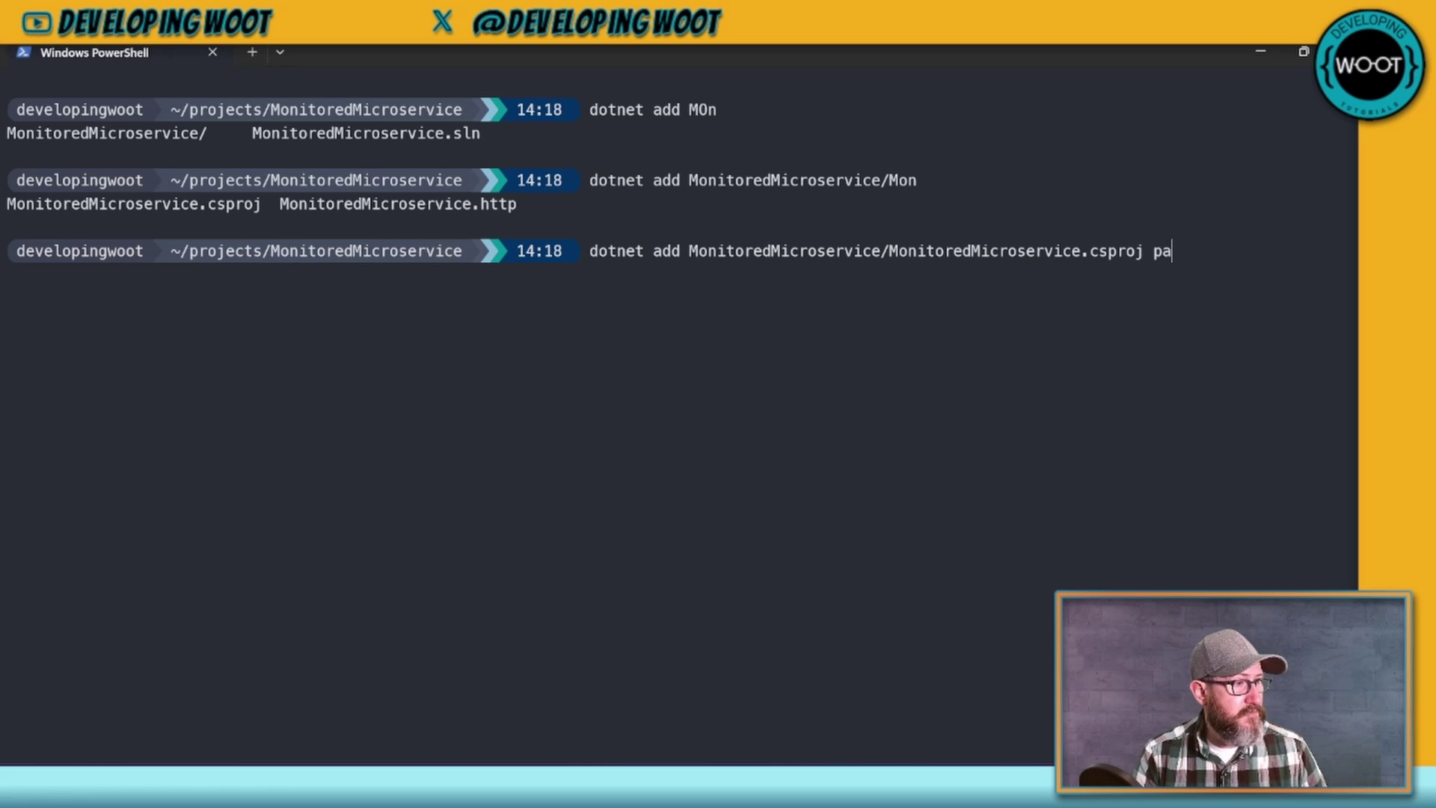
{"action": "type", "text": "ckage"}
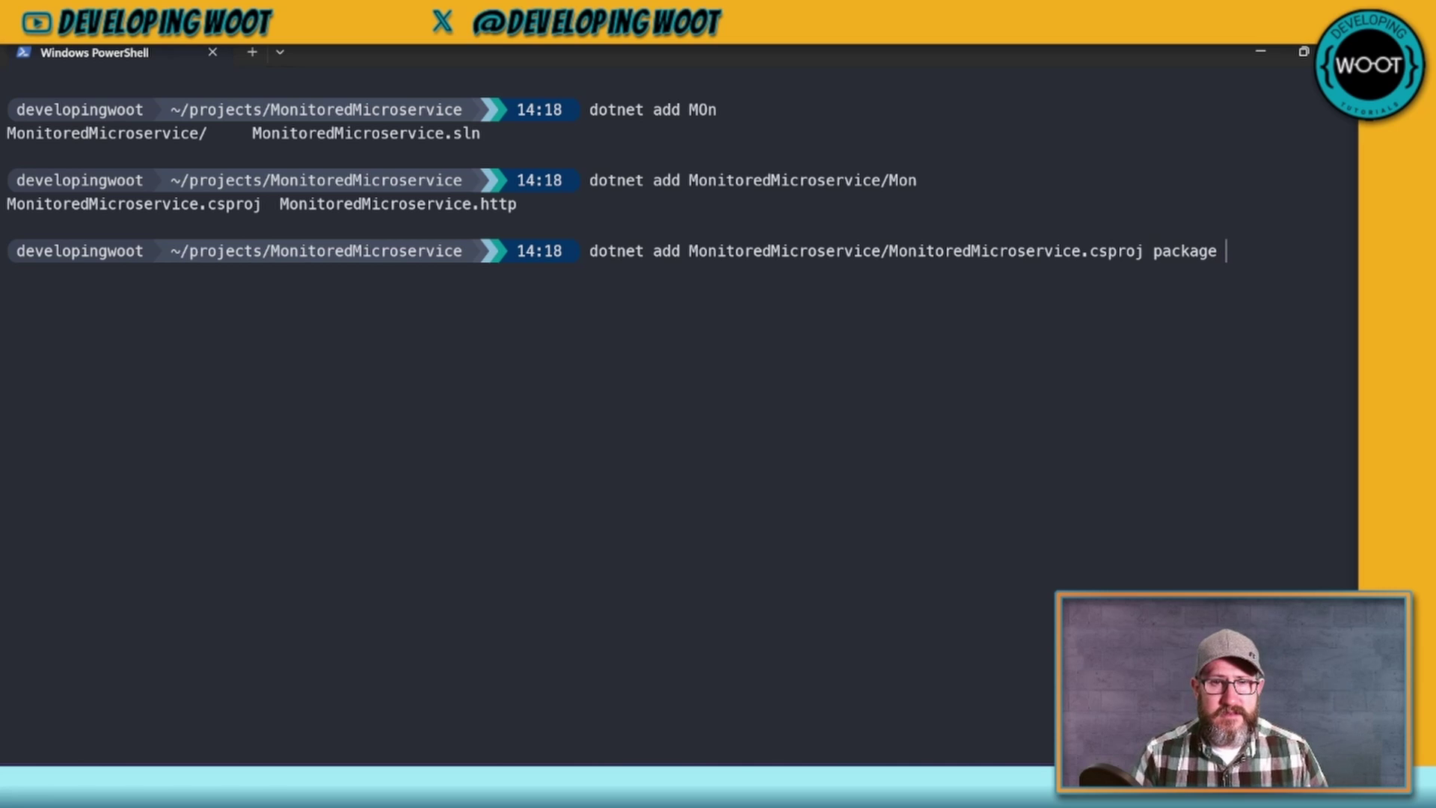
{"action": "type", "text": " S"}
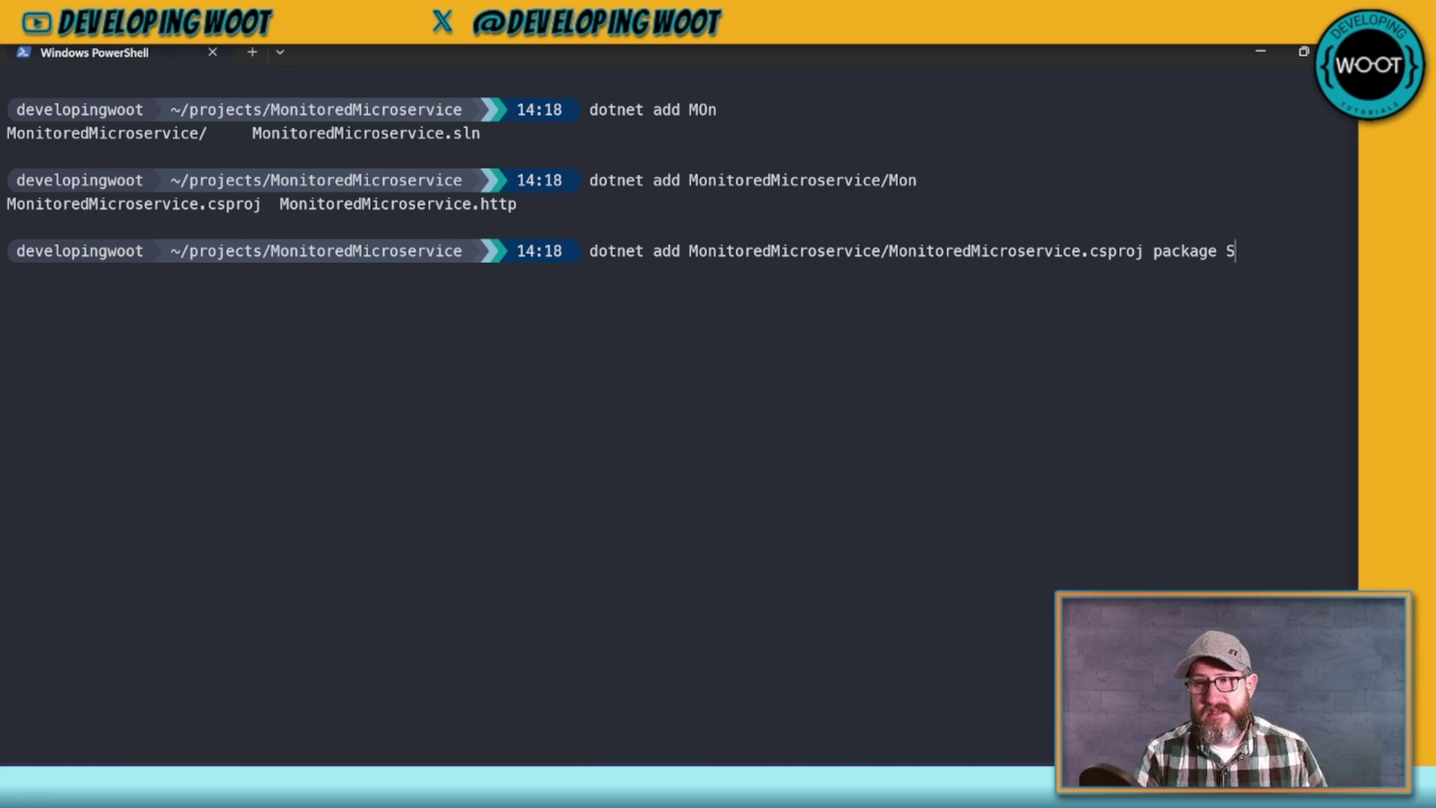
{"action": "type", "text": "erilog."}
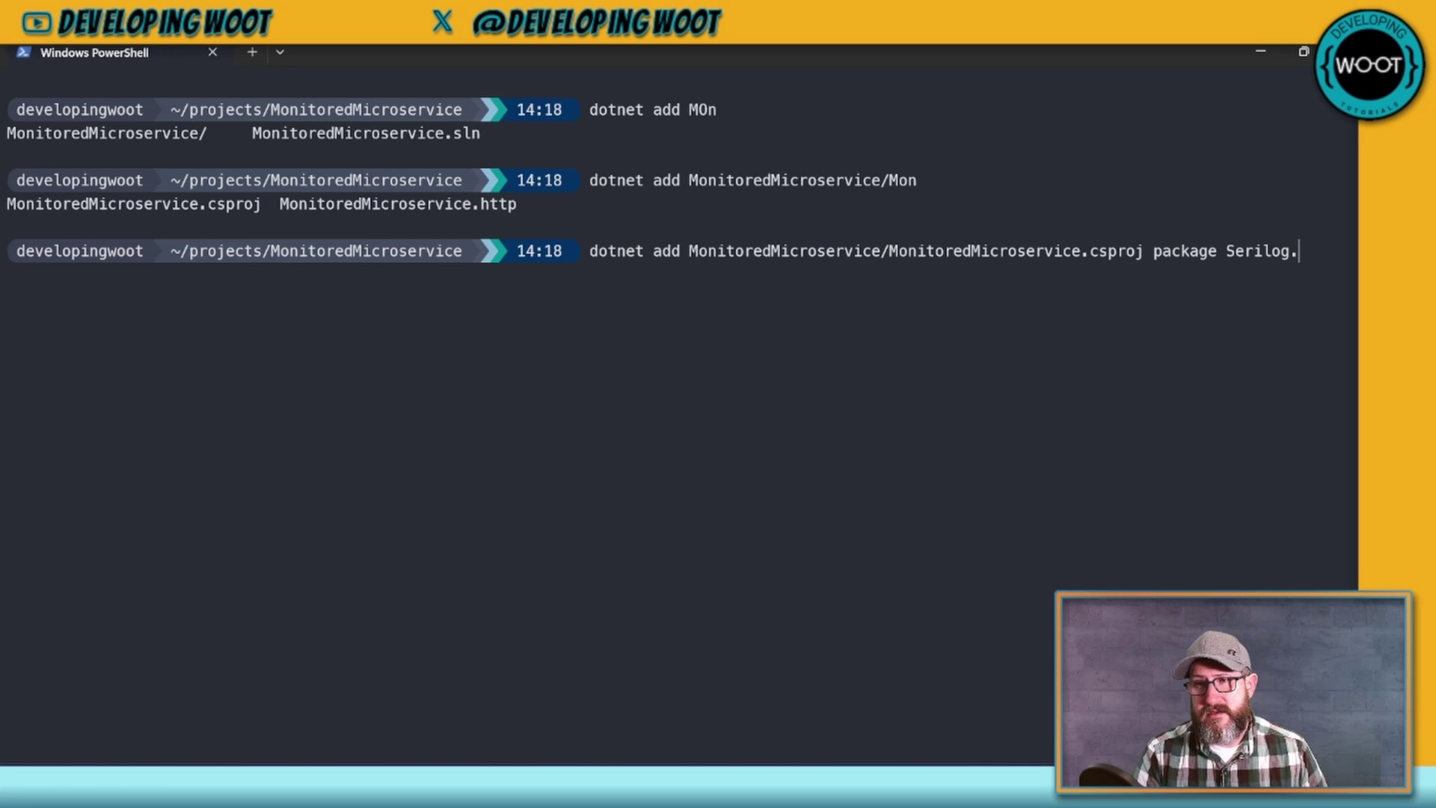
{"action": "type", "text": "AspNetCore"}
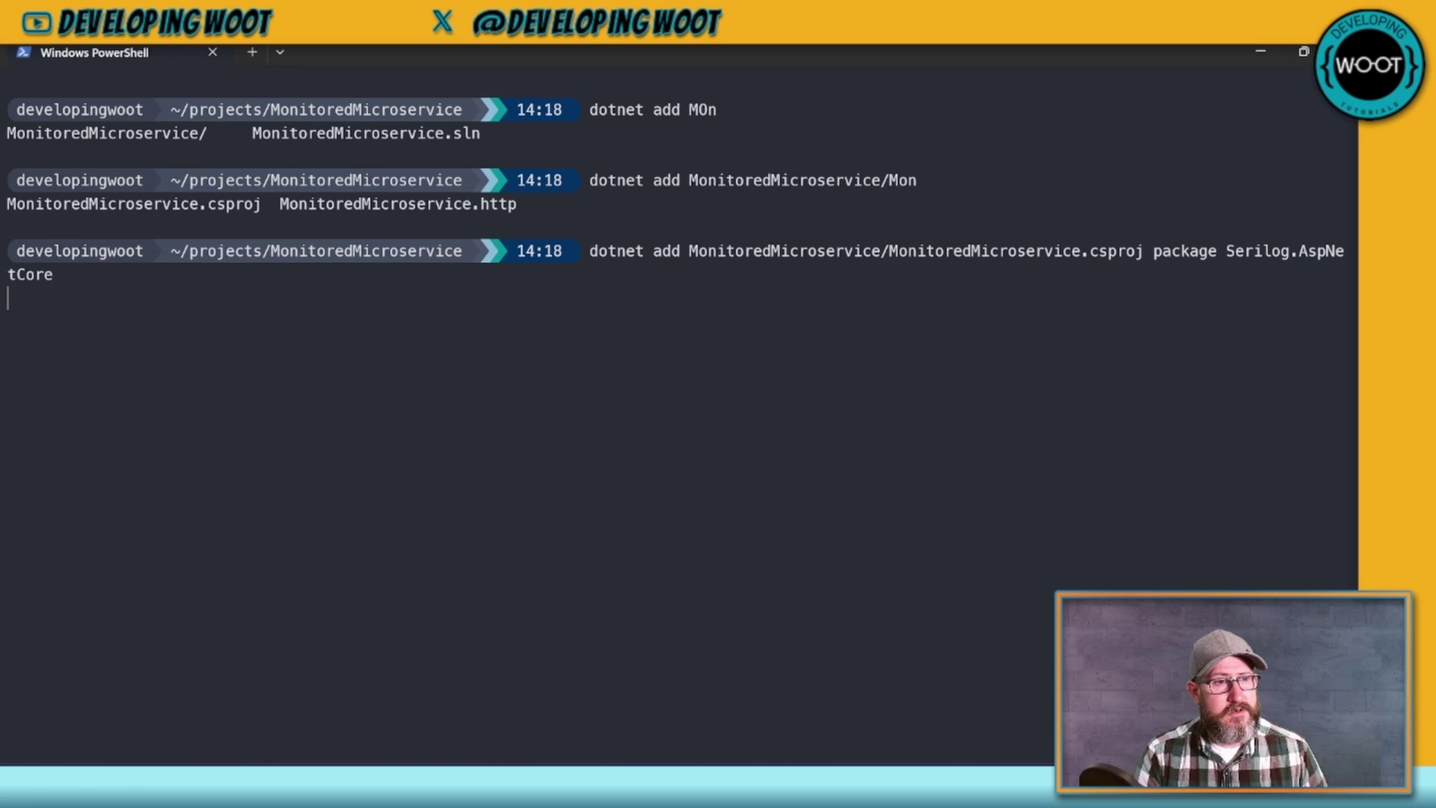
{"action": "key", "text": "Return"}
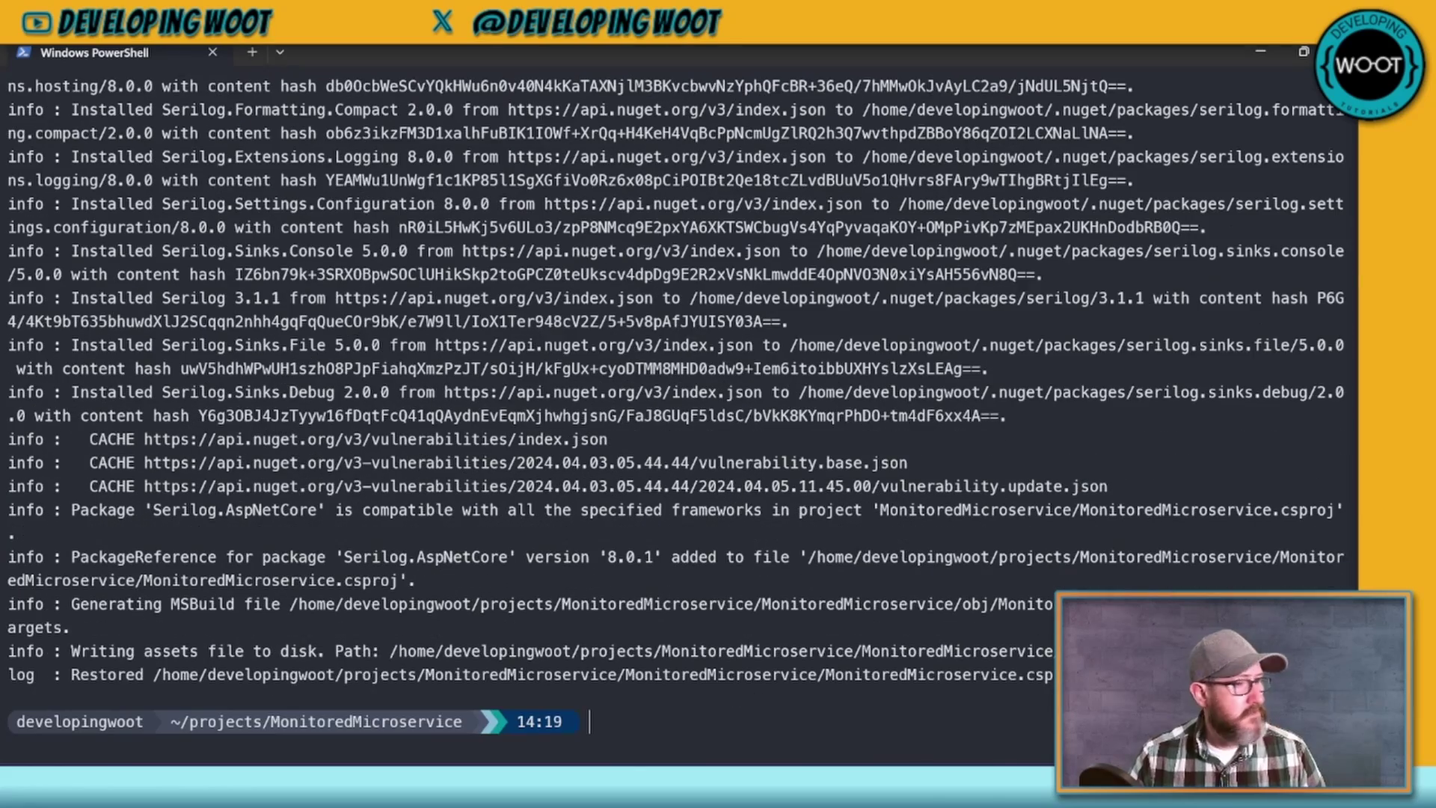
Step: Add the Serilog.Sinks.Grafana.Loki package the same way and return to Program.cs
{"action": "key", "text": "Up"}
{"action": "key", "text": "BackSpace"}
{"action": "key", "text": "BackSpace"}
{"action": "key", "text": "BackSpace"}
{"action": "key", "text": "BackSpace"}
{"action": "key", "text": "BackSpace"}
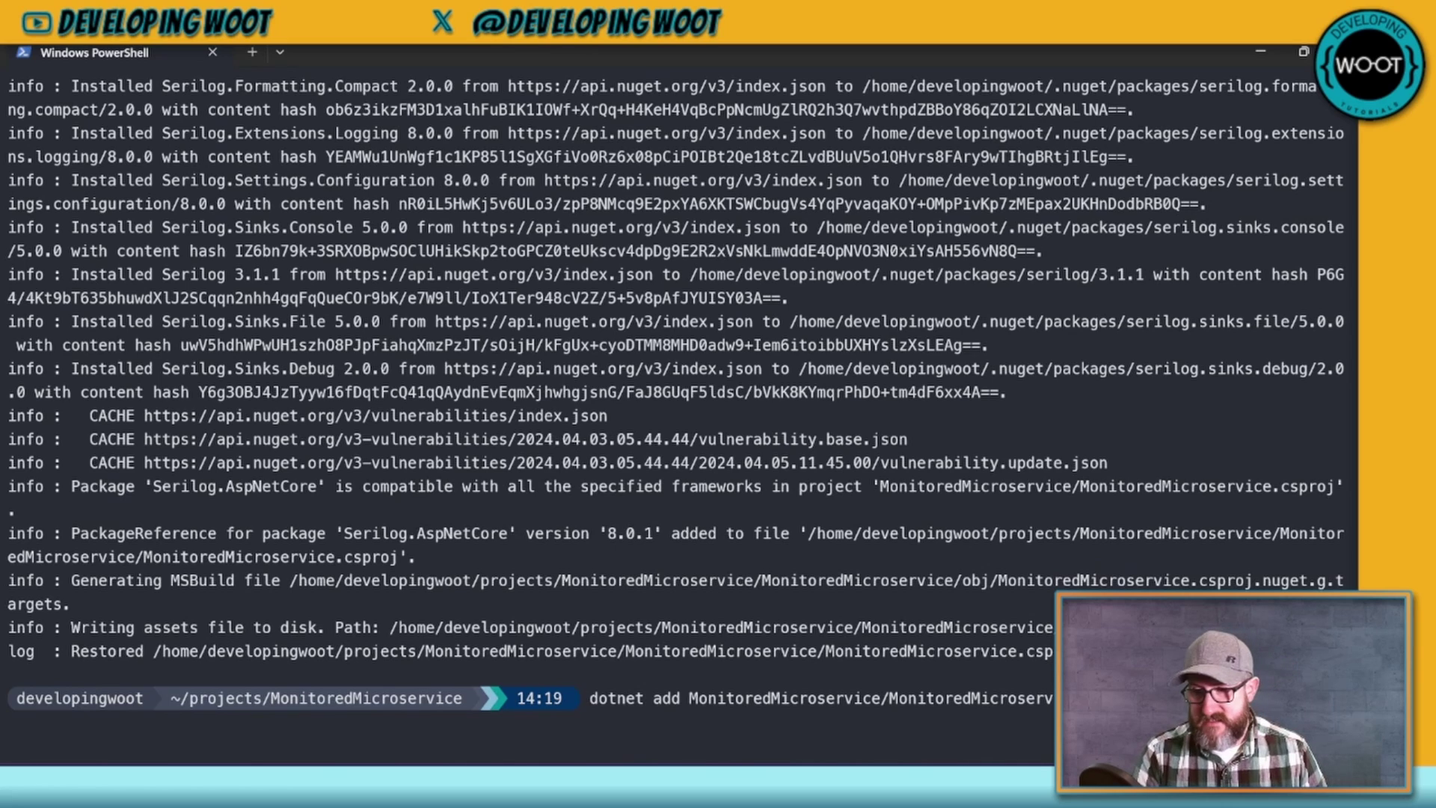
{"action": "type", "text": "Gr"}
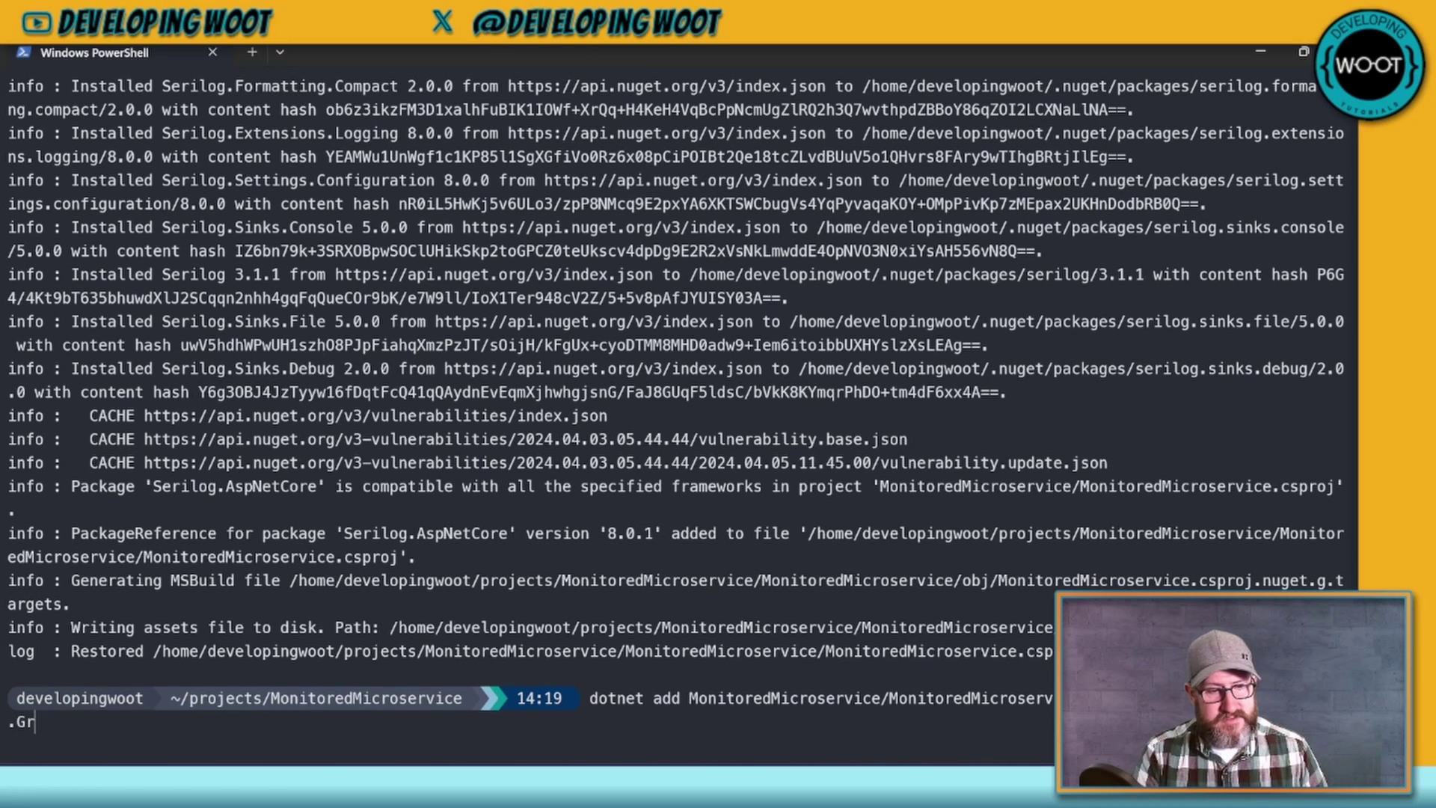
{"action": "type", "text": "afan"}
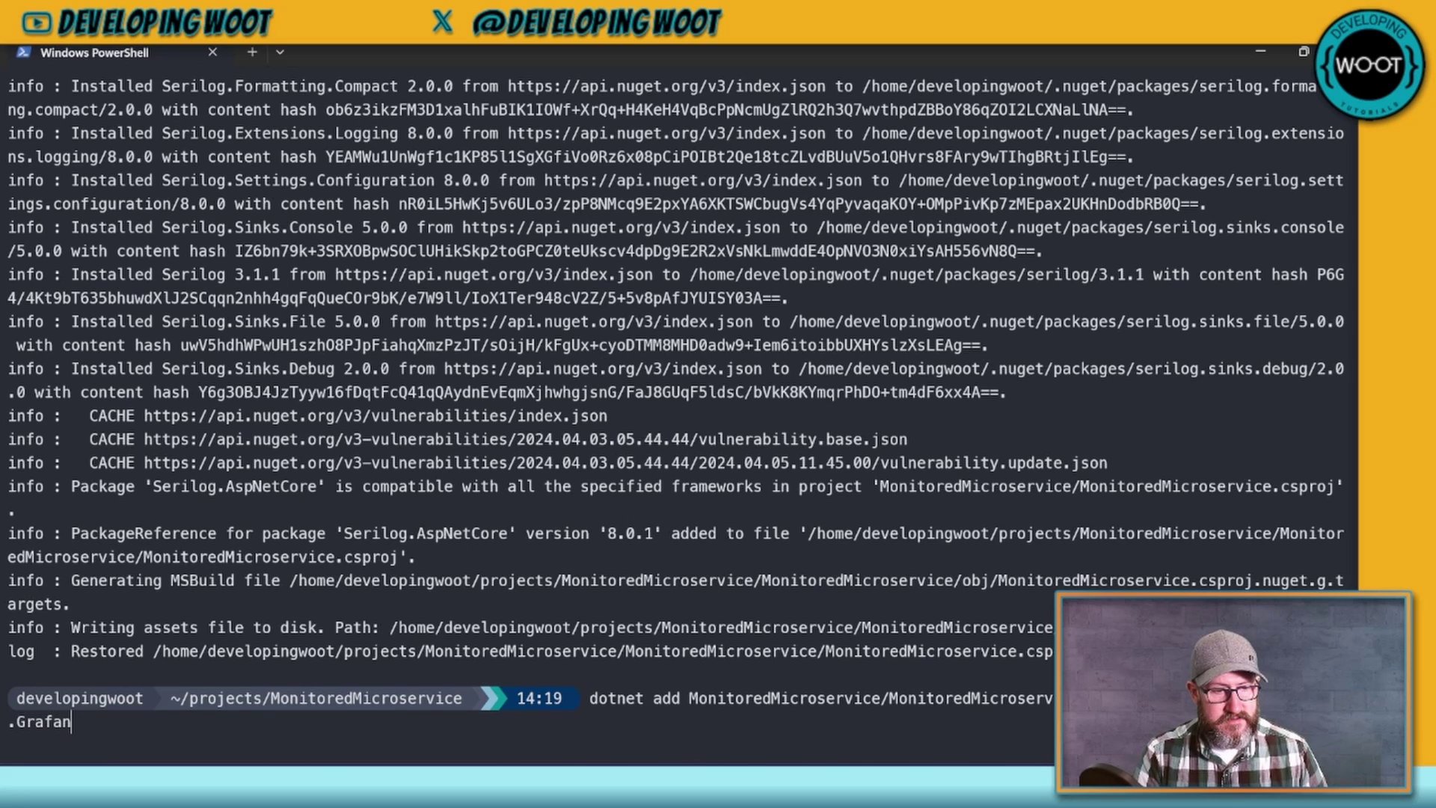
{"action": "type", "text": "a.Loki"}
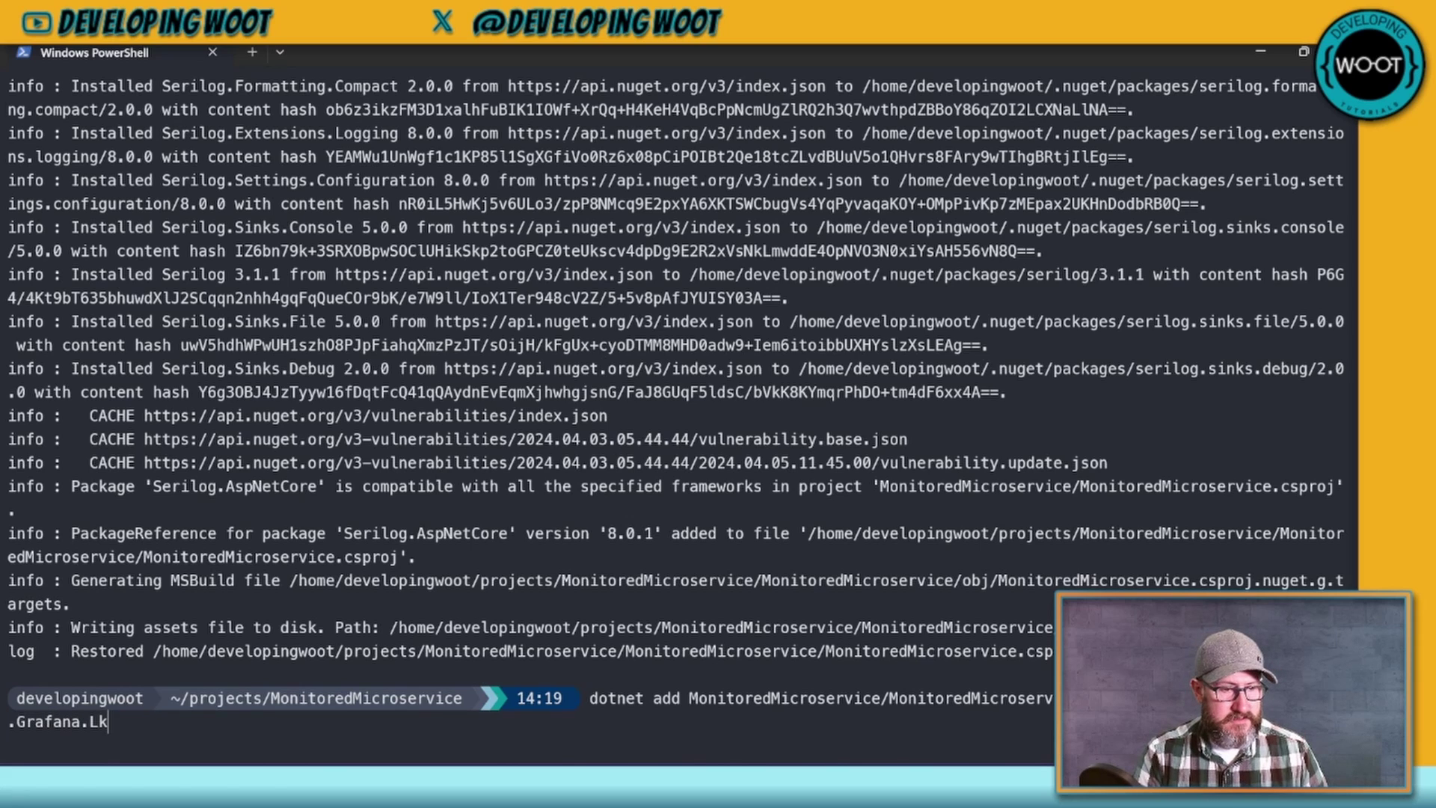
{"action": "key", "text": "Return"}
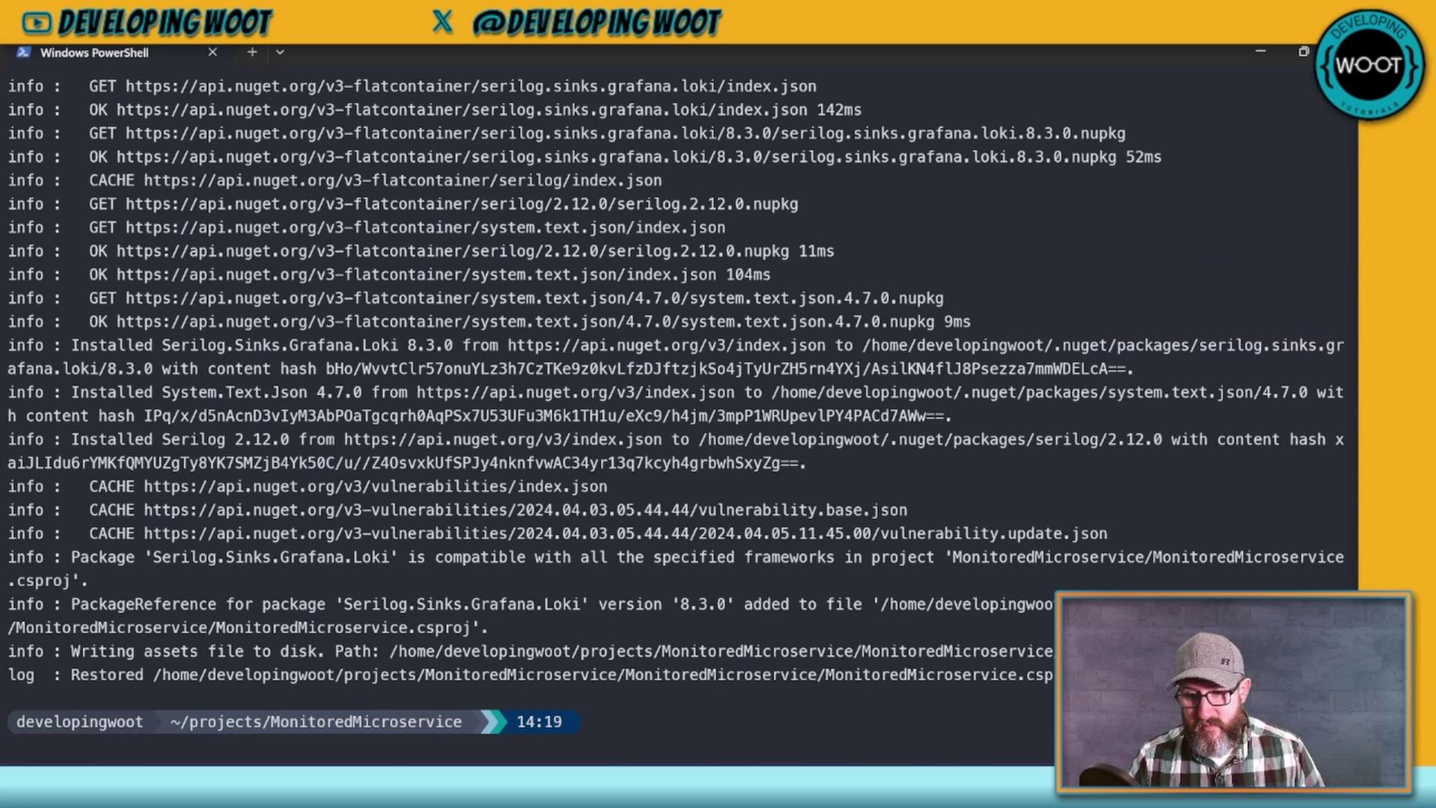
{"action": "left_click", "coordinate": [997, 695]}
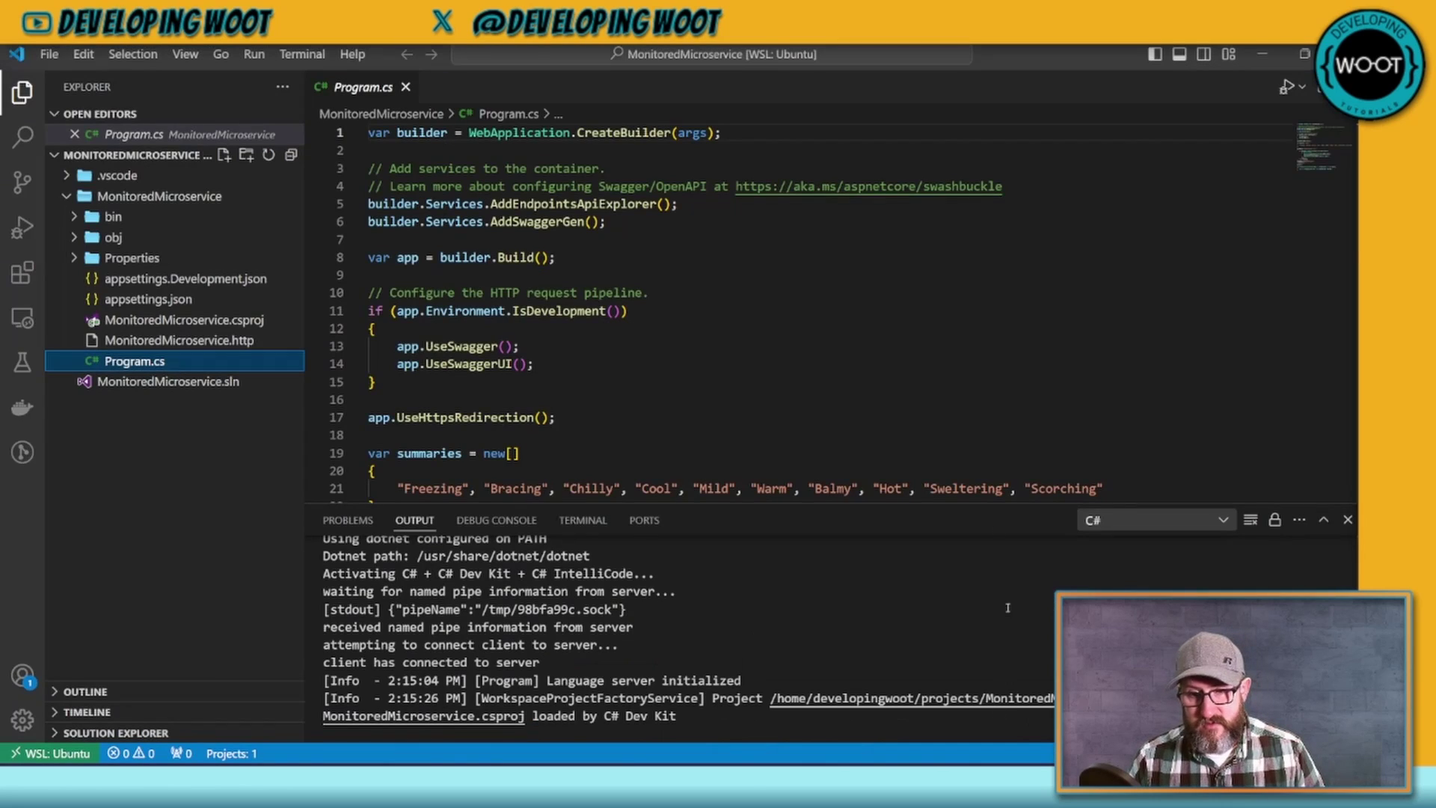
Step: Add builder.Host.UseSerilog() below the builder line and import the Serilog namespace
{"action": "left_click", "coordinate": [901, 366]}
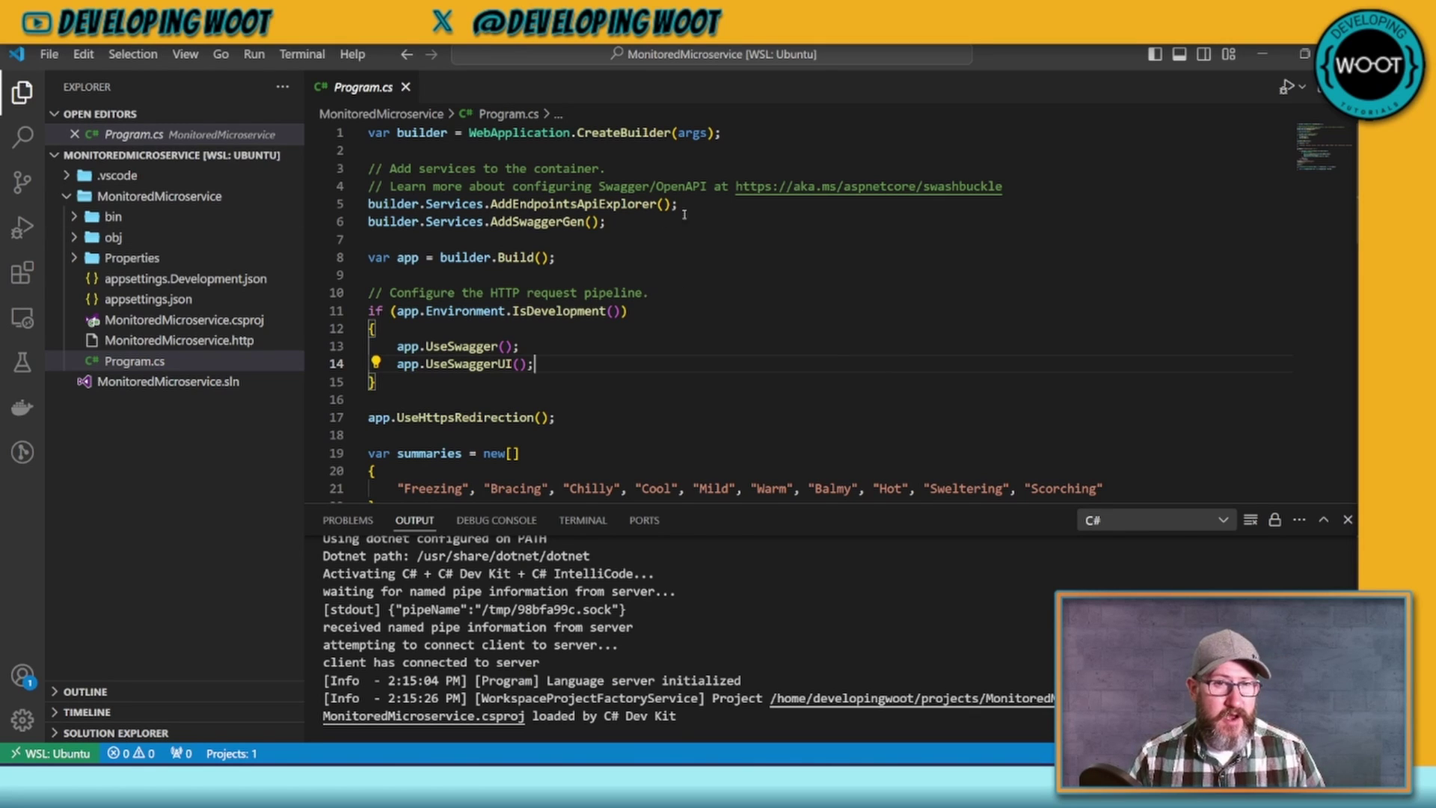
{"action": "left_click", "coordinate": [716, 151]}
{"action": "key", "text": "Return"}
{"action": "key", "text": "Return"}
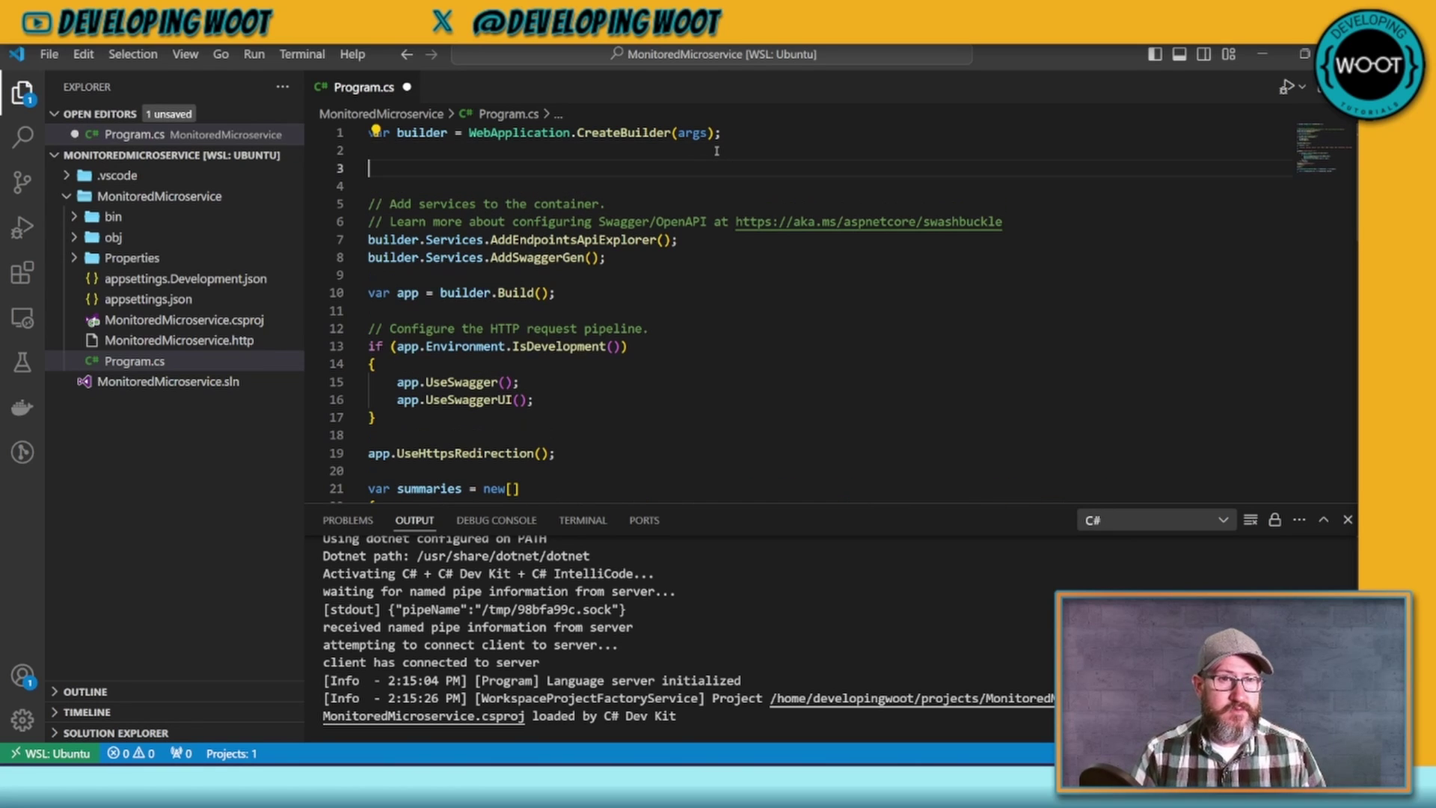
{"action": "type", "text": "builder.HJos"}
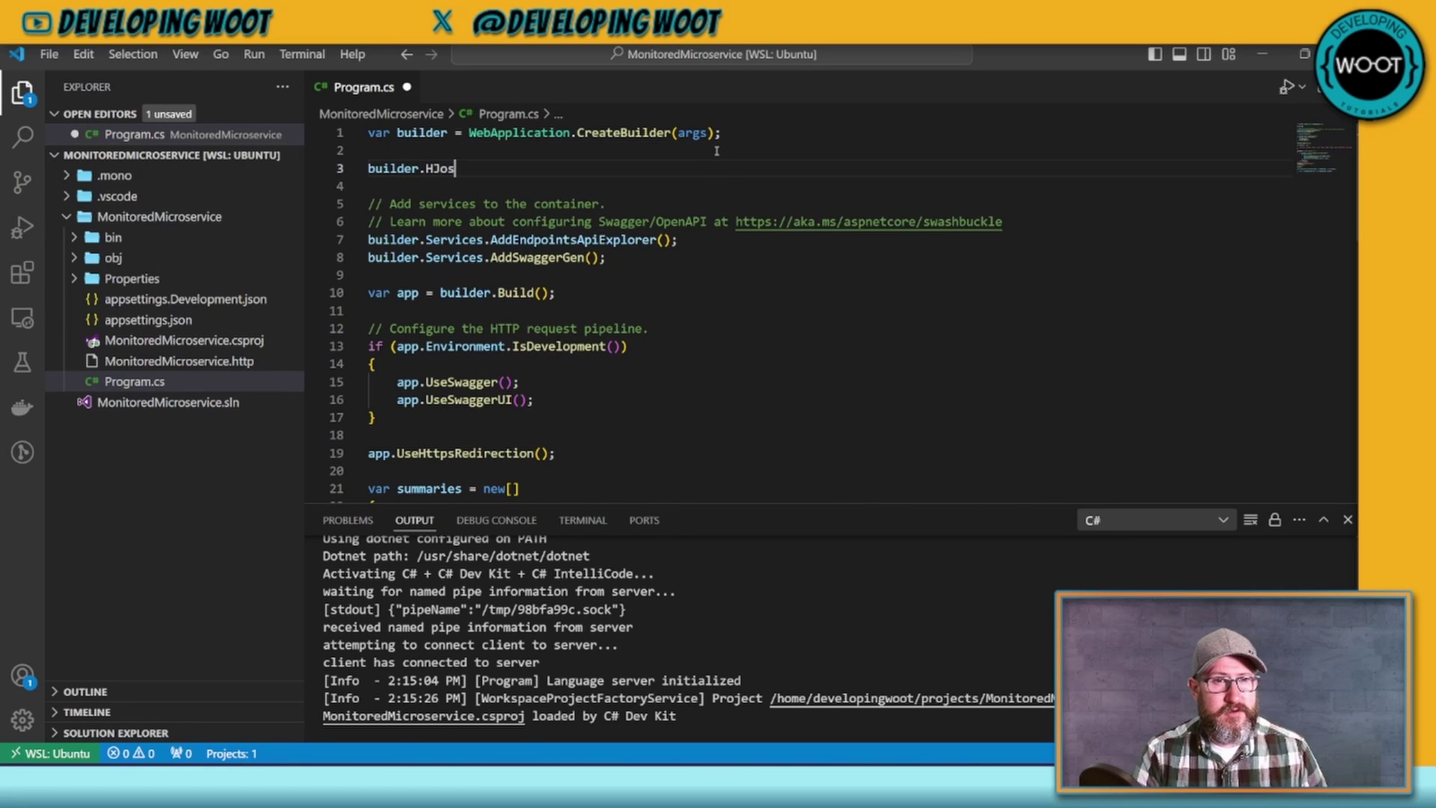
{"action": "key", "text": "BackSpace"}
{"action": "key", "text": "BackSpace"}
{"action": "key", "text": "BackSpace"}
{"action": "type", "text": "ost."}
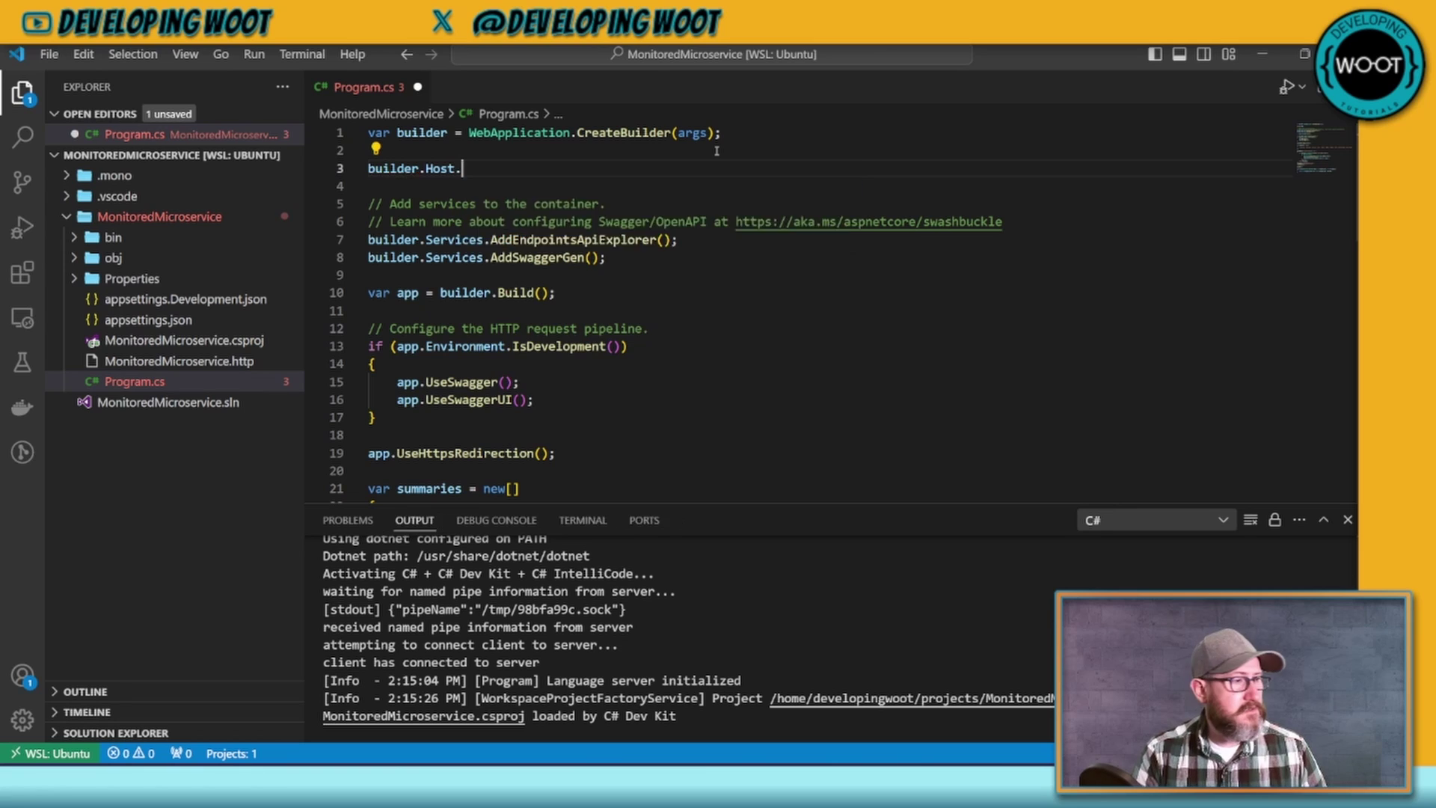
{"action": "type", "text": "UseSerilog"}
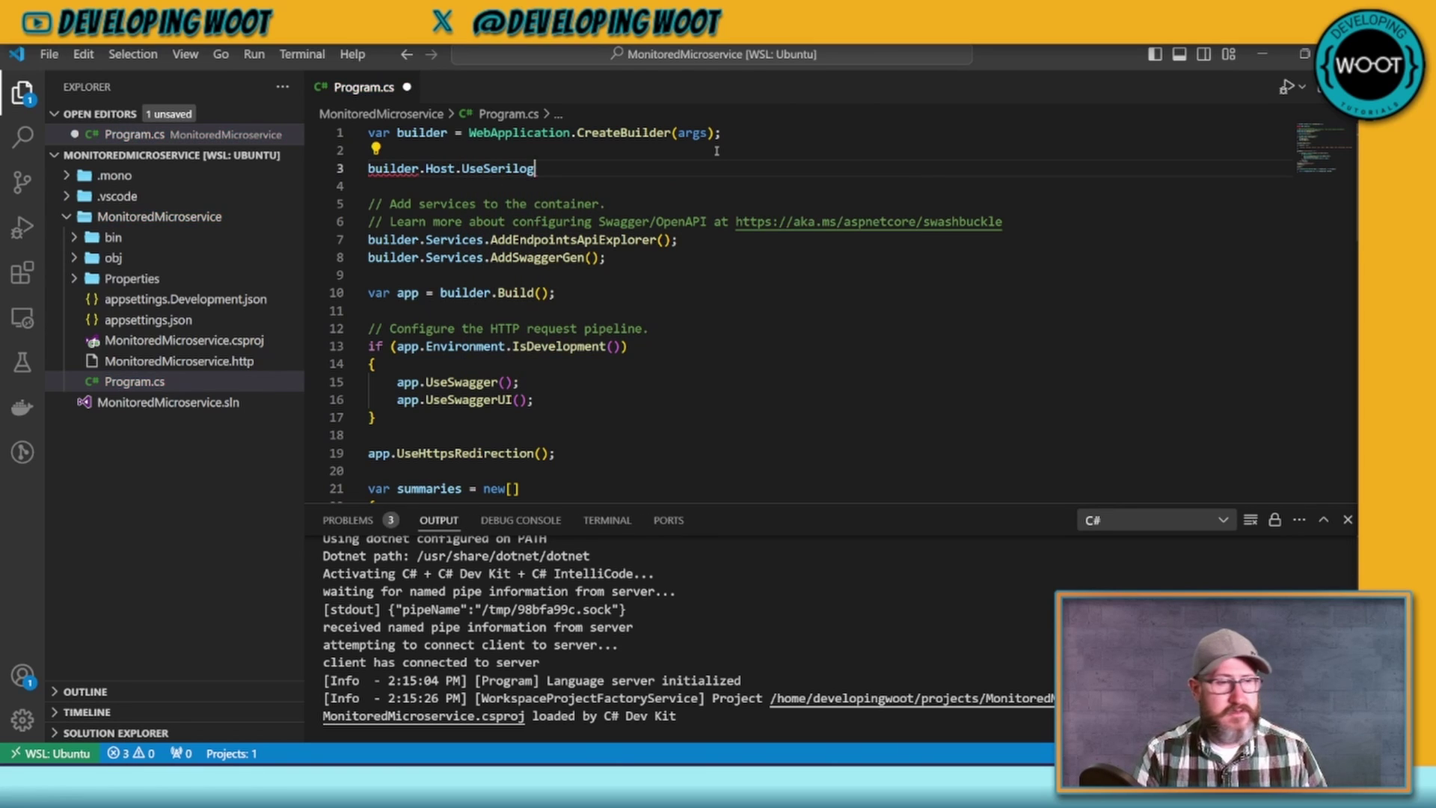
{"action": "type", "text": "("}
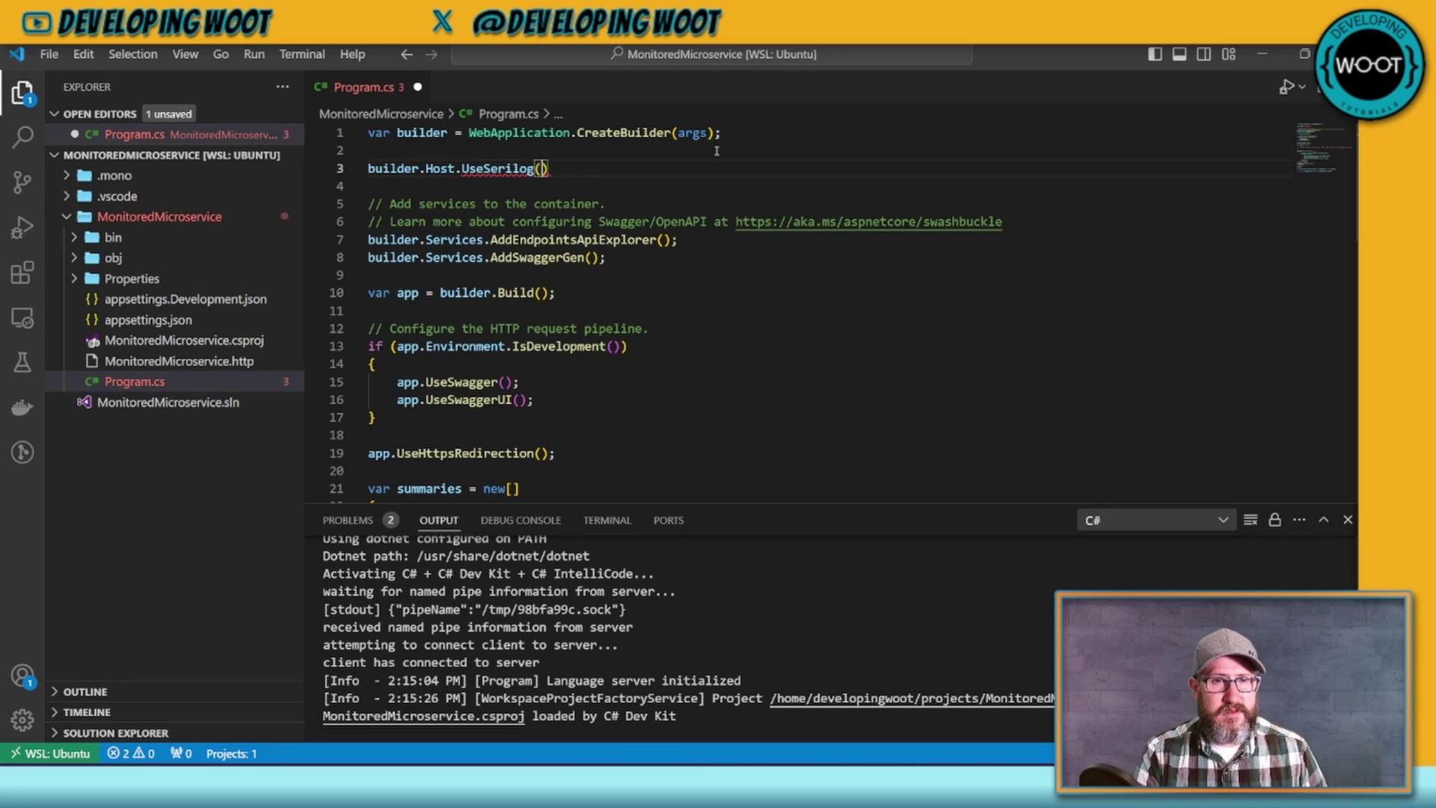
{"action": "key", "text": "Left"}
{"action": "key", "text": "Left"}
{"action": "key", "text": "Left"}
{"action": "key", "text": "ctrl+period"}
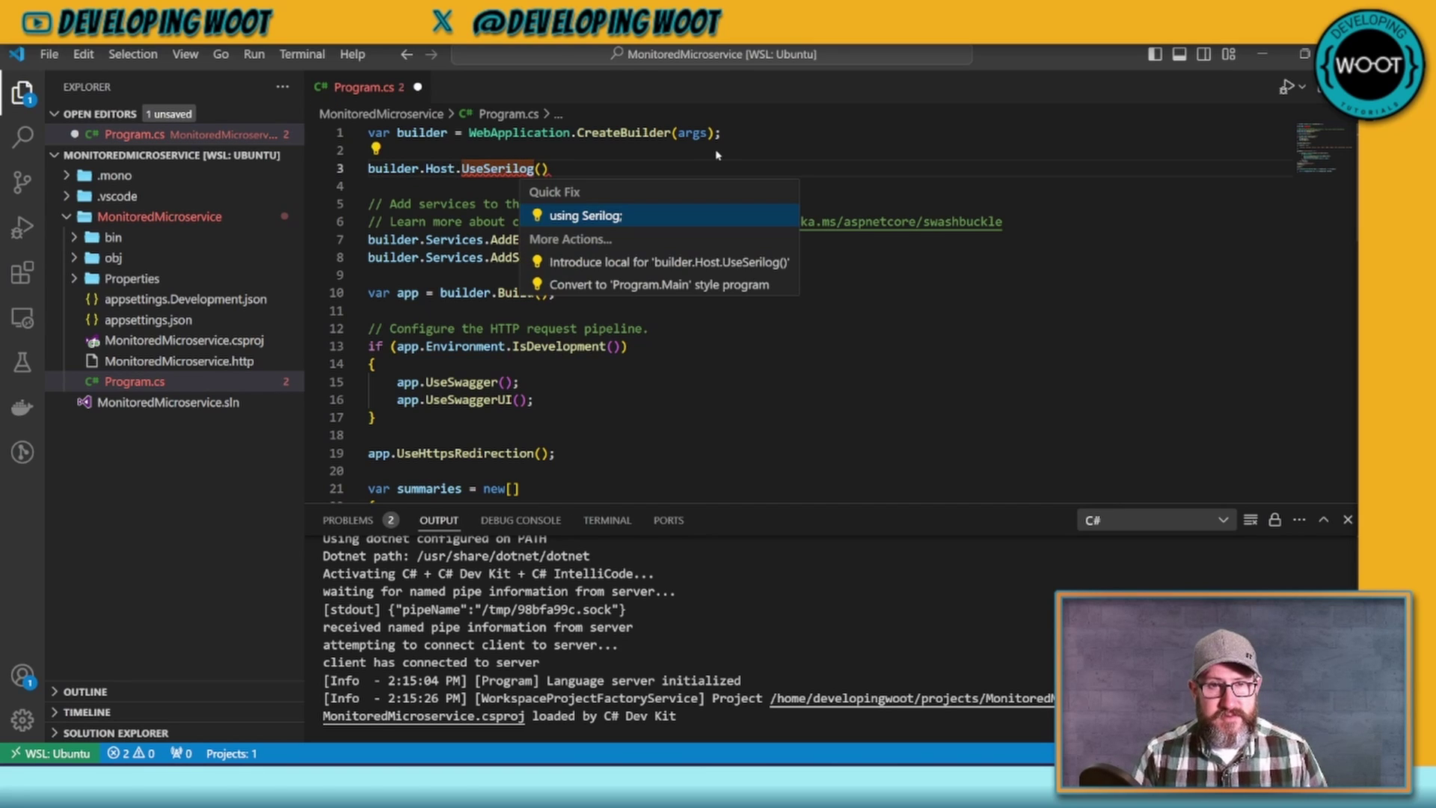
{"action": "left_click", "coordinate": [664, 219]}
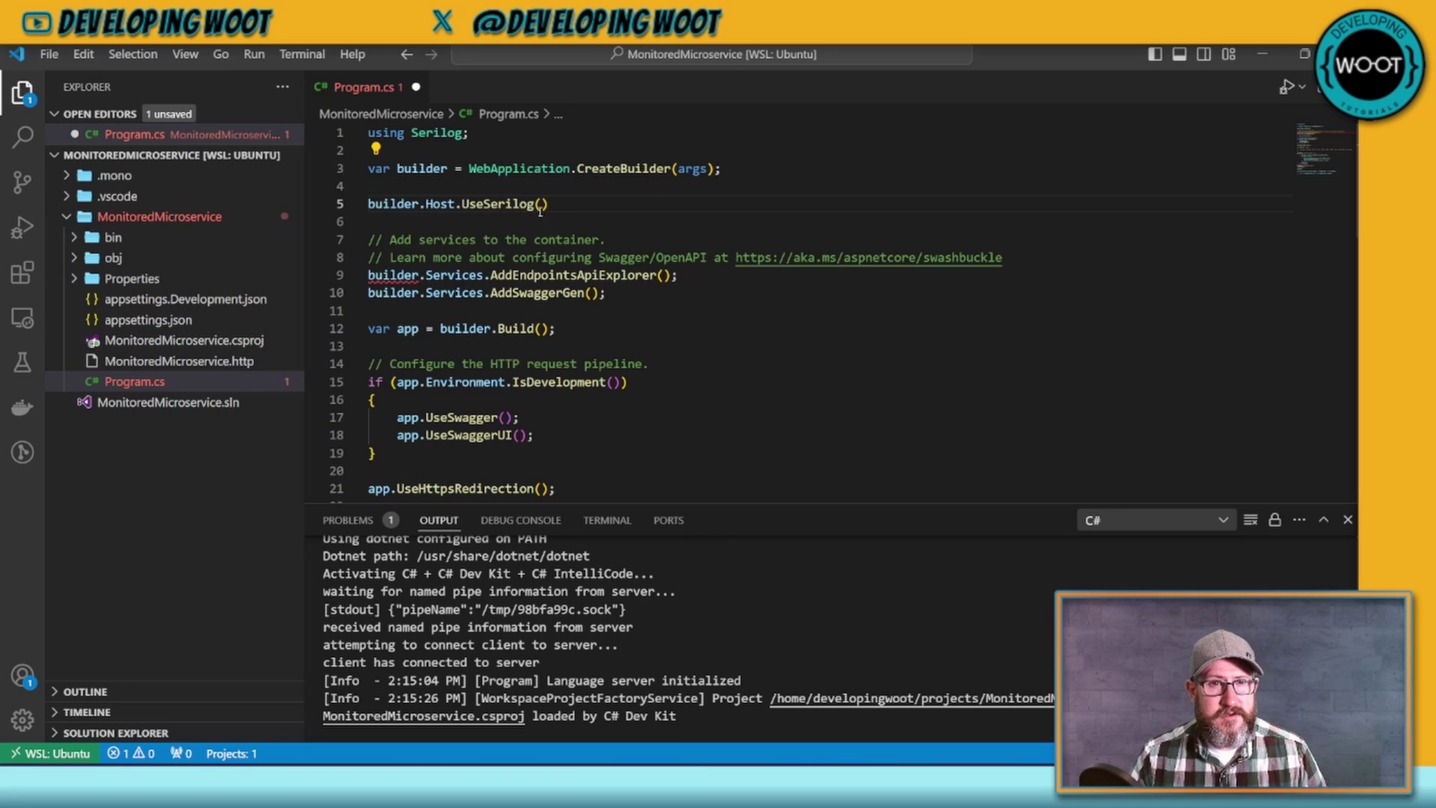
Step: Complete the lambda with configuration.ReadFrom.Configuration(context.Configuration) and save Program.cs
{"action": "type", "text": "(cont"}
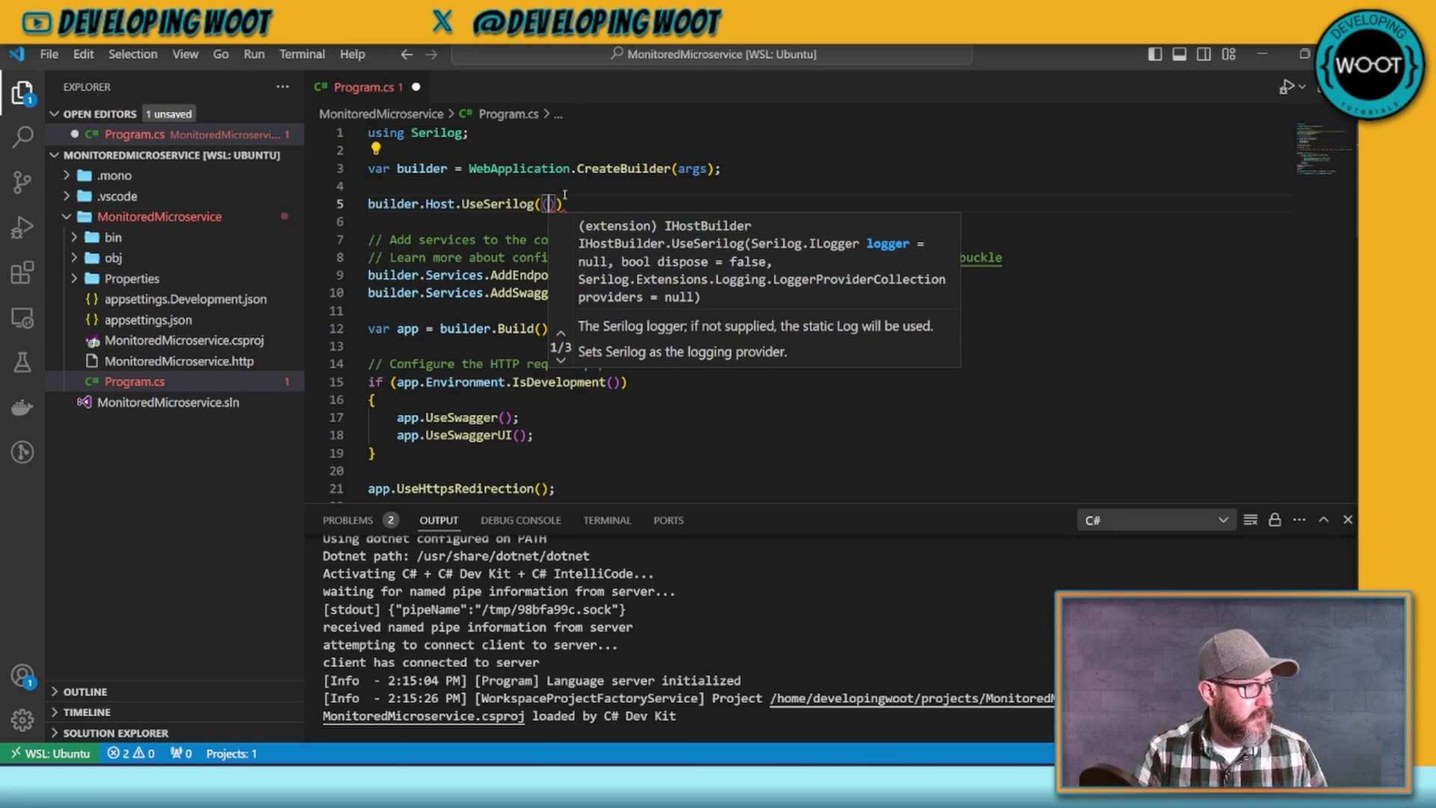
{"action": "type", "text": "ext, "}
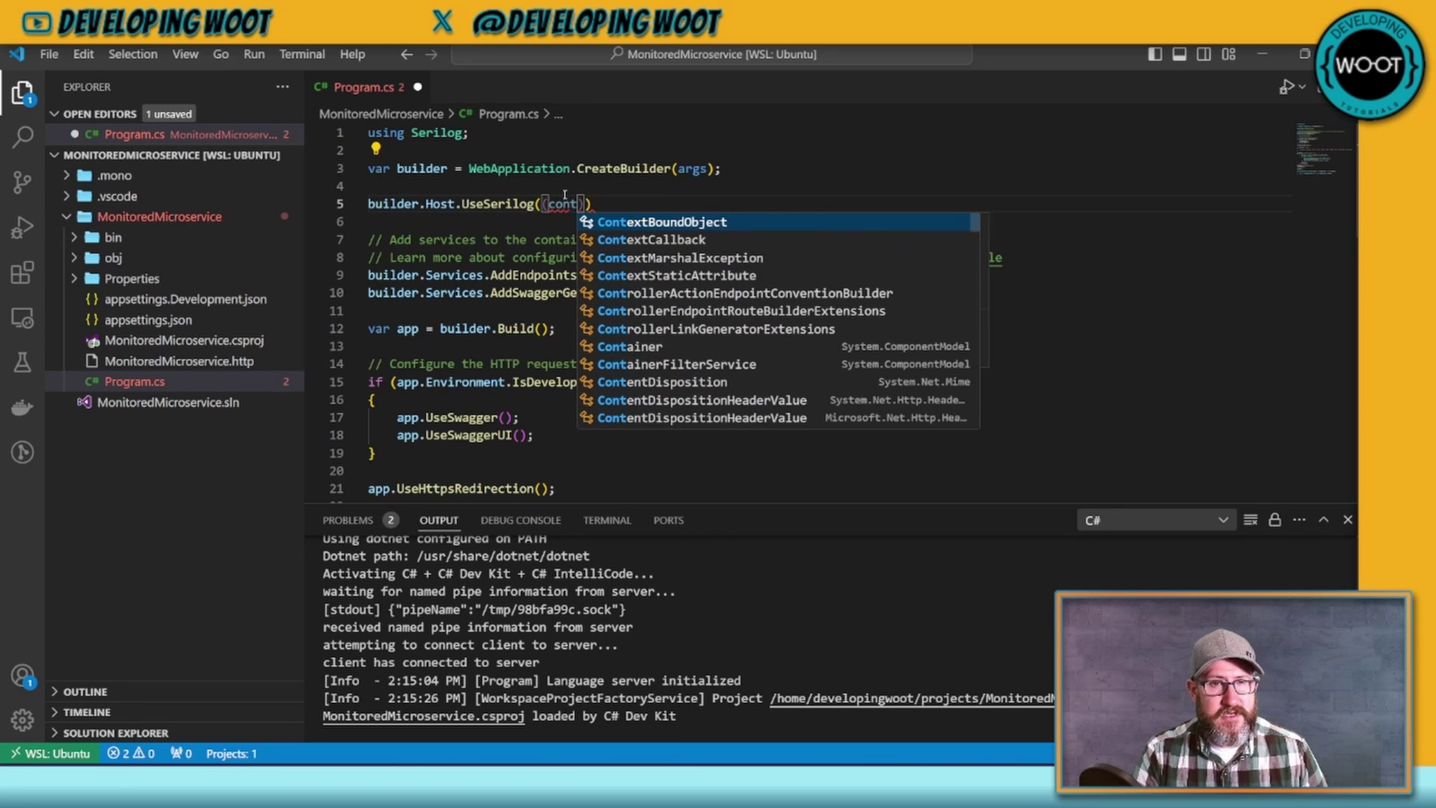
{"action": "type", "text": "configuration) -="}
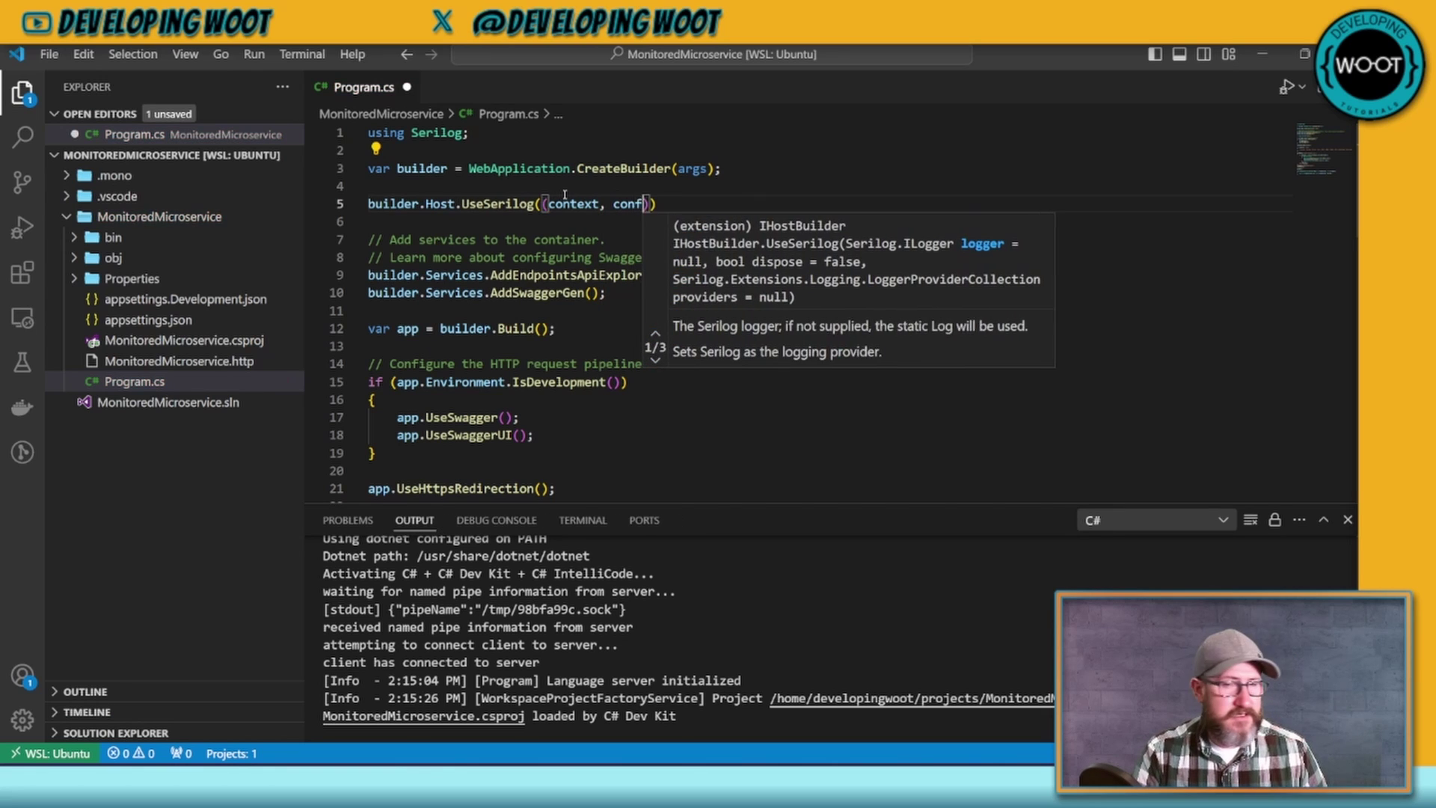
{"action": "type", "text": "> "}
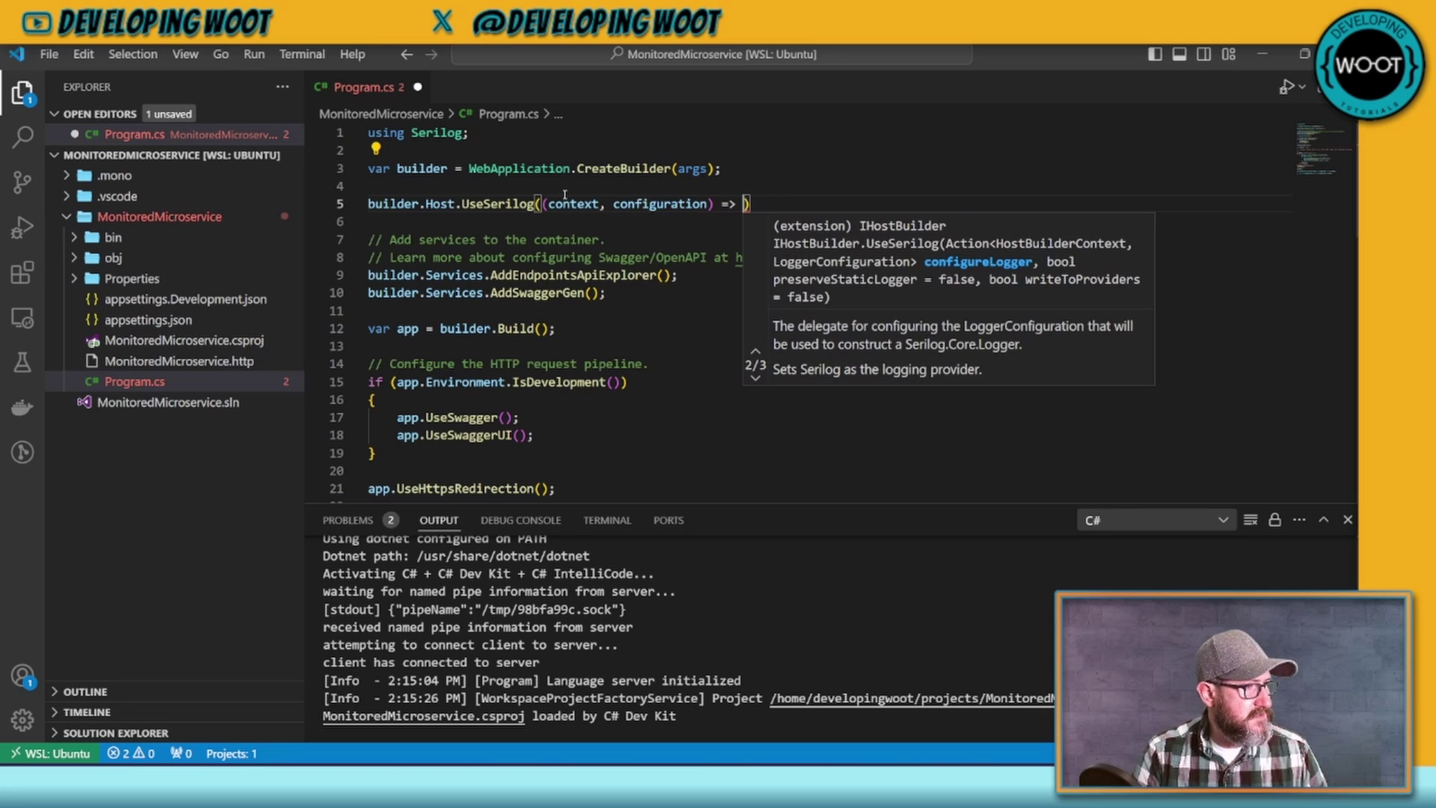
{"action": "type", "text": "configuration."}
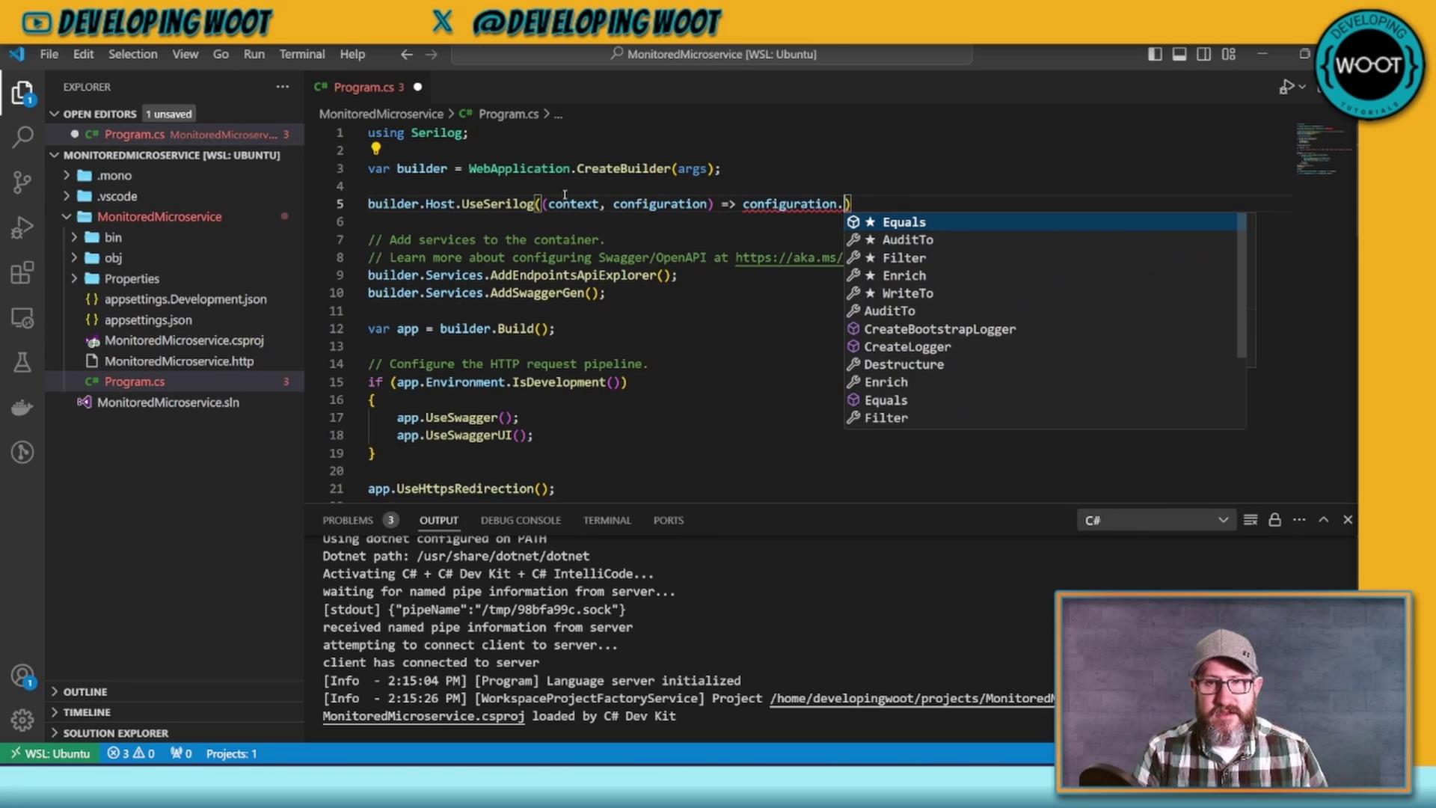
{"action": "type", "text": "Au"}
{"action": "key", "text": "BackSpace"}
{"action": "key", "text": "BackSpace"}
{"action": "key", "text": "BackSpace"}
{"action": "key", "text": "BackSpace"}
{"action": "key", "text": "BackSpace"}
{"action": "key", "text": "BackSpace"}
{"action": "key", "text": "BackSpace"}
{"action": "key", "text": "BackSpace"}
{"action": "key", "text": "BackSpace"}
{"action": "key", "text": "BackSpace"}
{"action": "key", "text": "BackSpace"}
{"action": "key", "text": "BackSpace"}
{"action": "key", "text": "BackSpace"}
{"action": "key", "text": "BackSpace"}
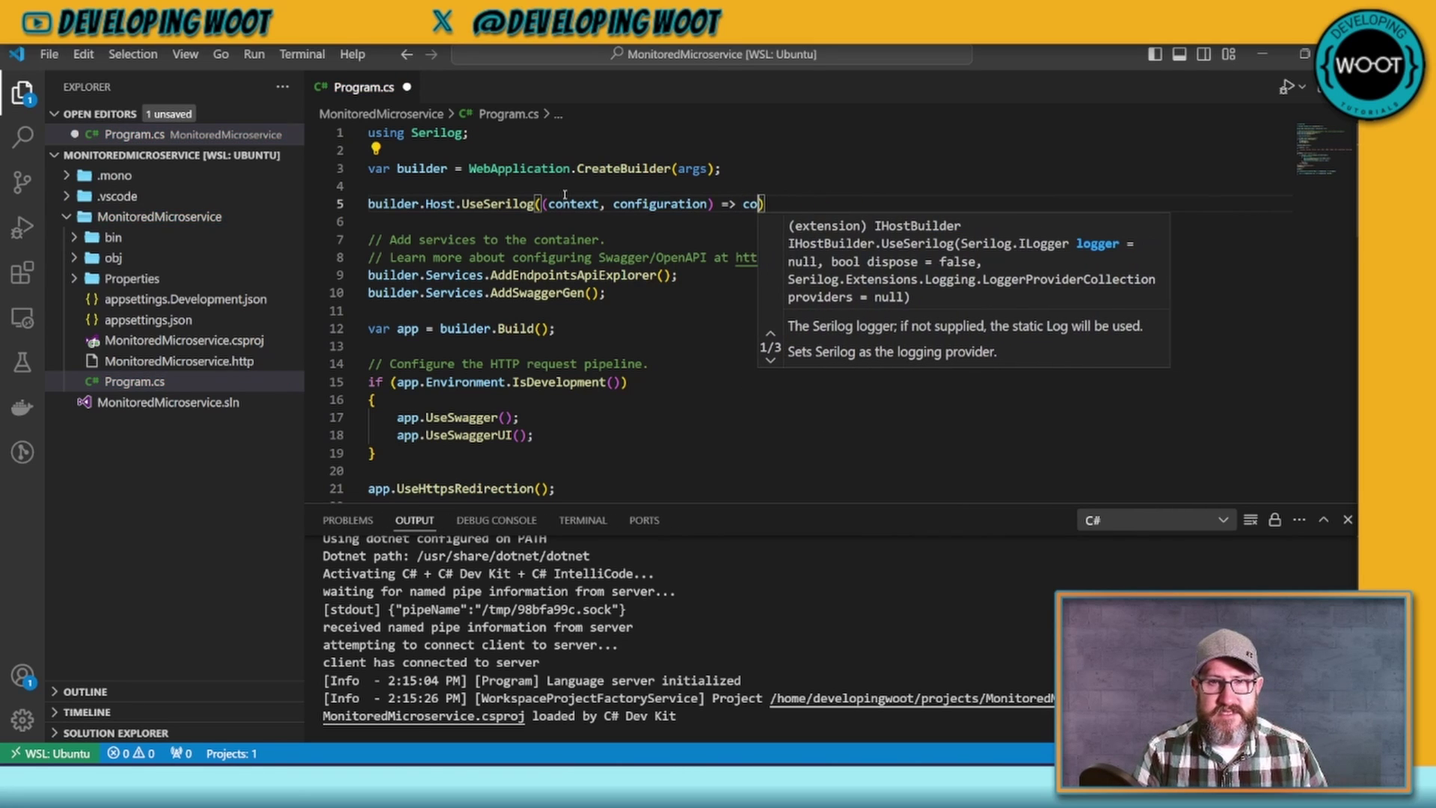
{"action": "key", "text": "BackSpace"}
{"action": "key", "text": "BackSpace"}
{"action": "key", "text": "Return"}
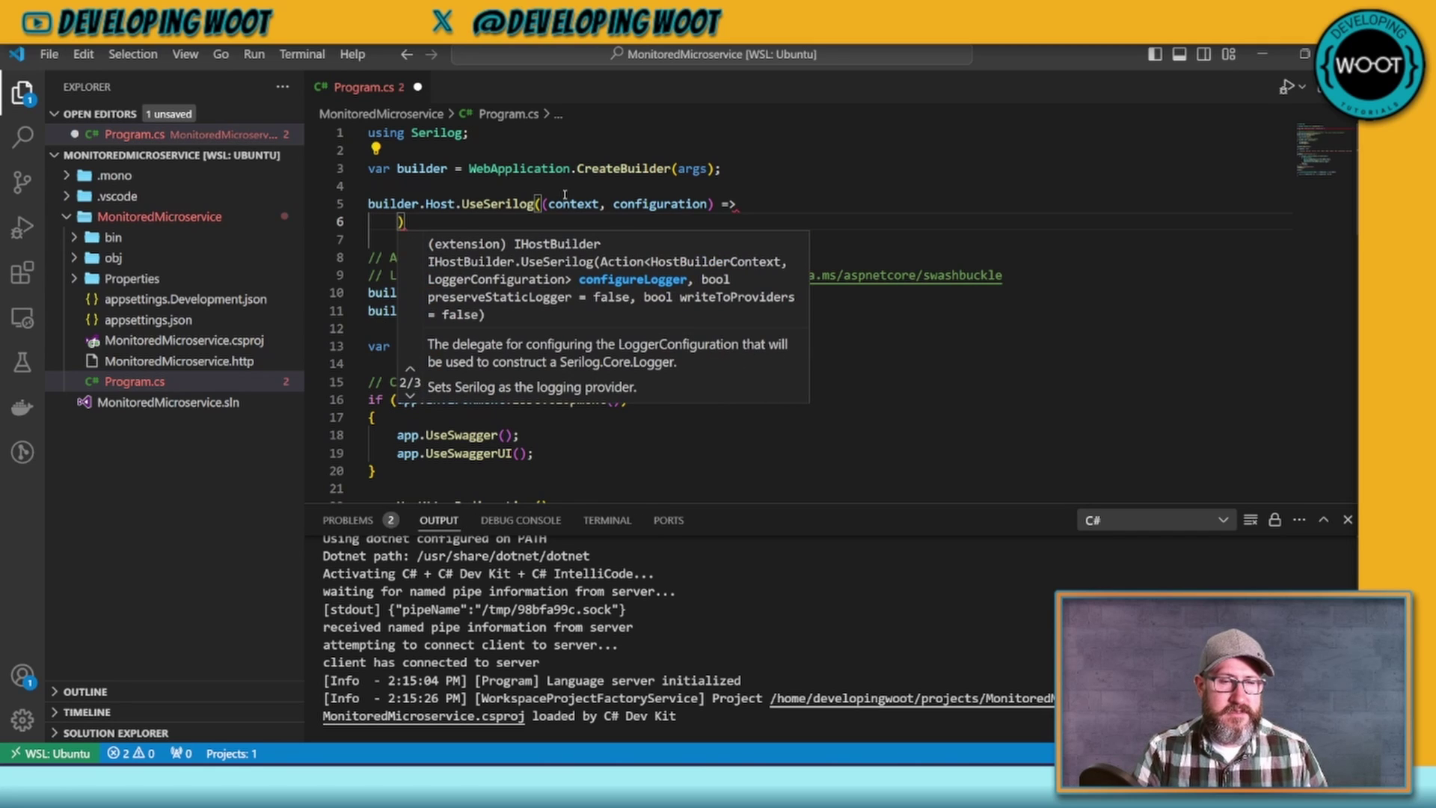
{"action": "type", "text": "configuration.R"}
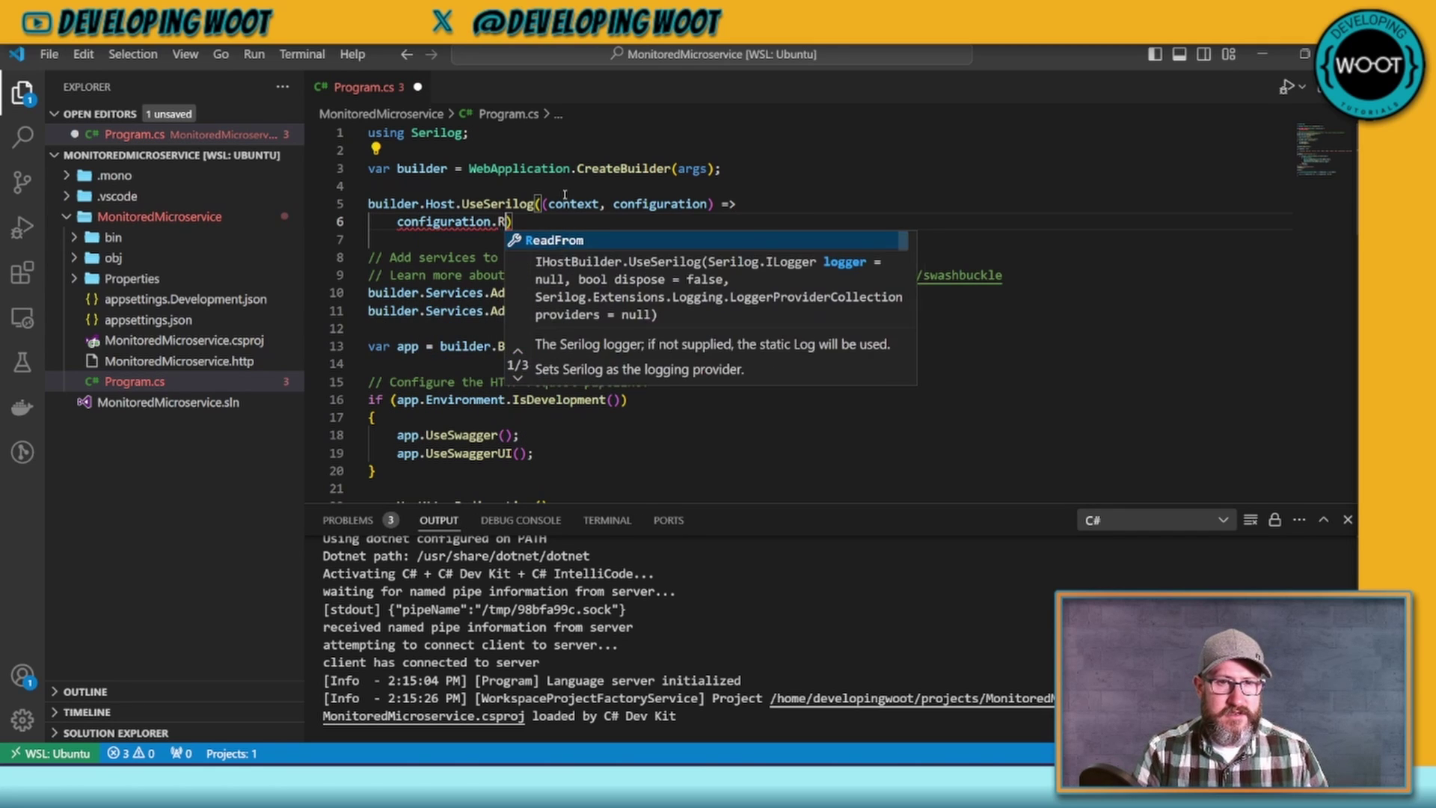
{"action": "type", "text": "eadFrom.Con"}
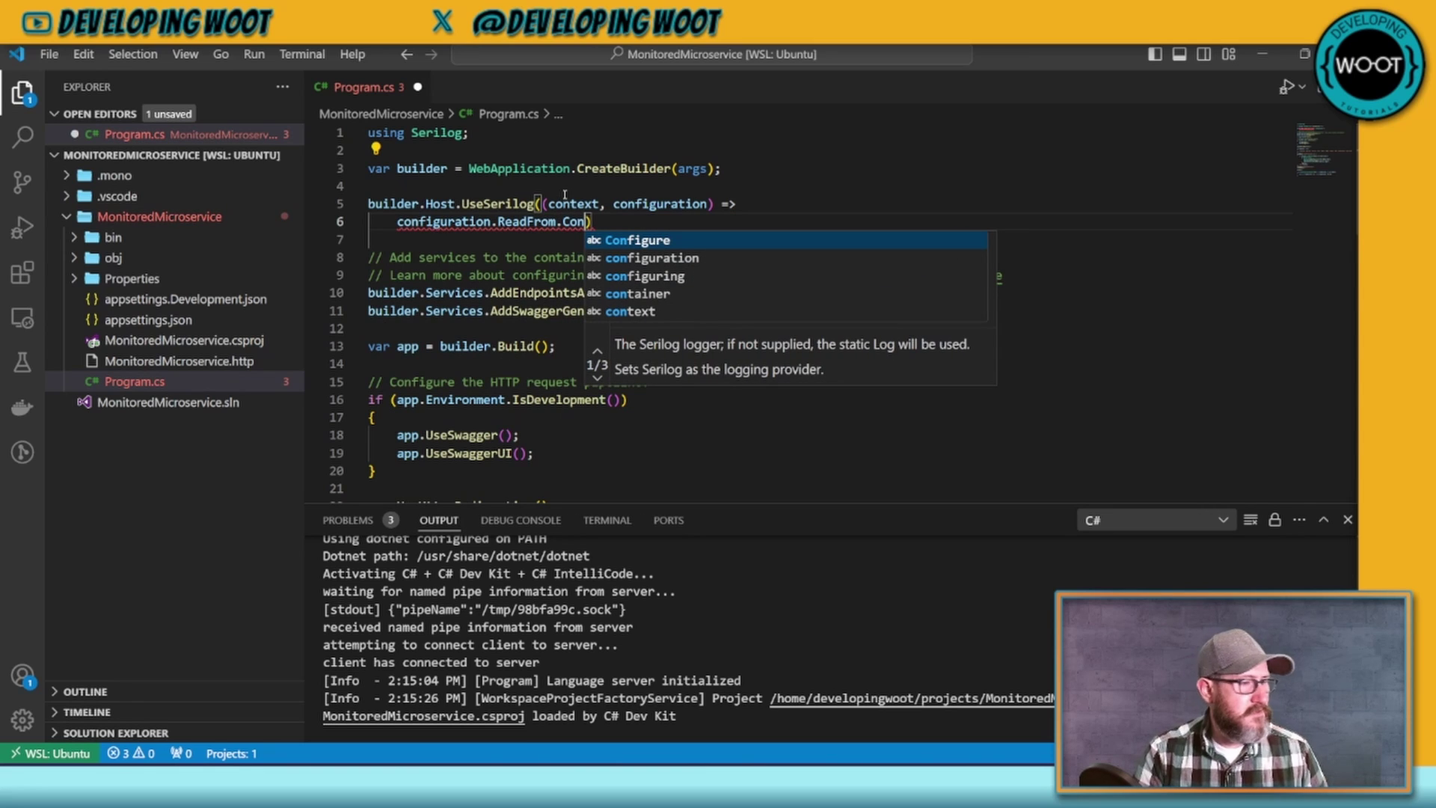
{"action": "type", "text": "figuration"}
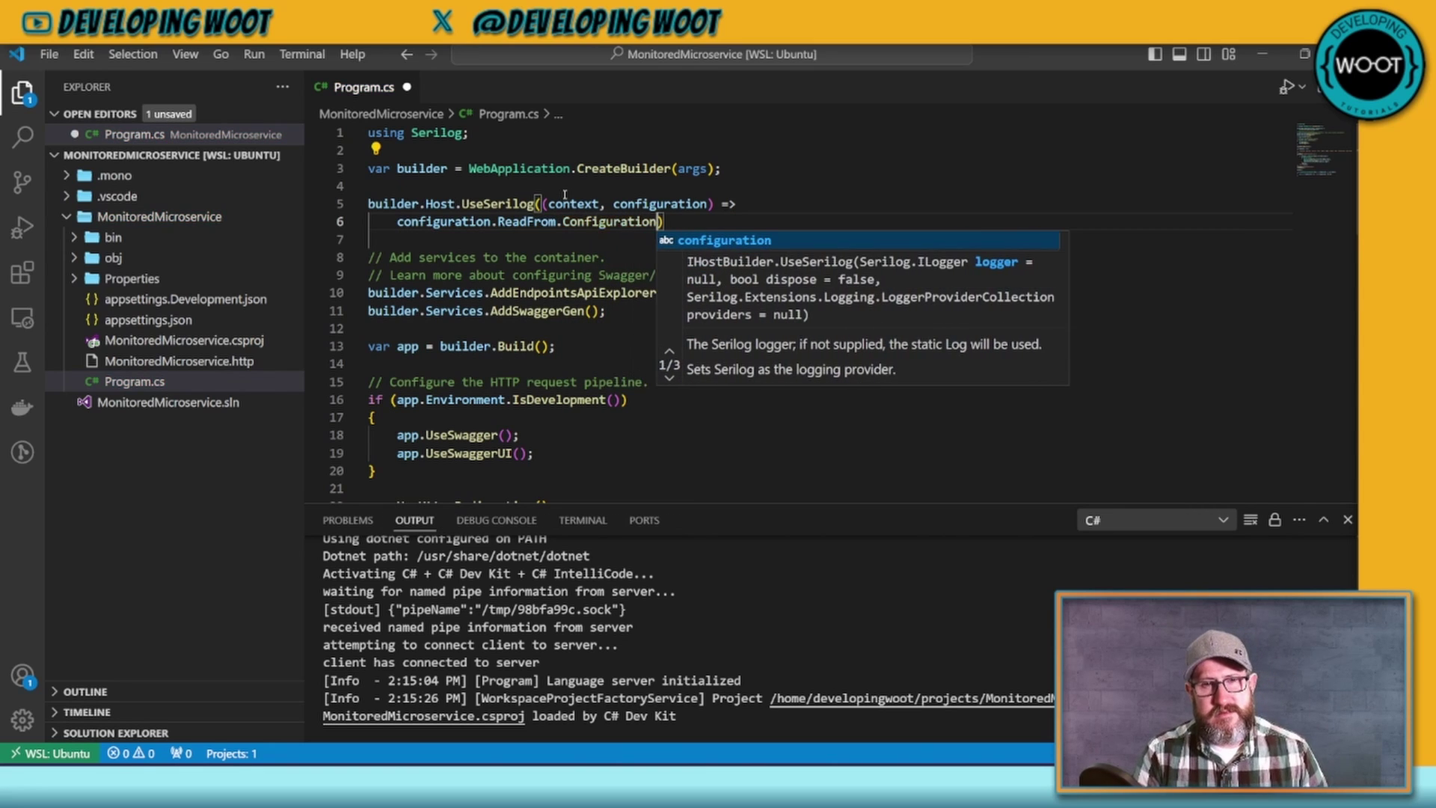
{"action": "type", "text": "("}
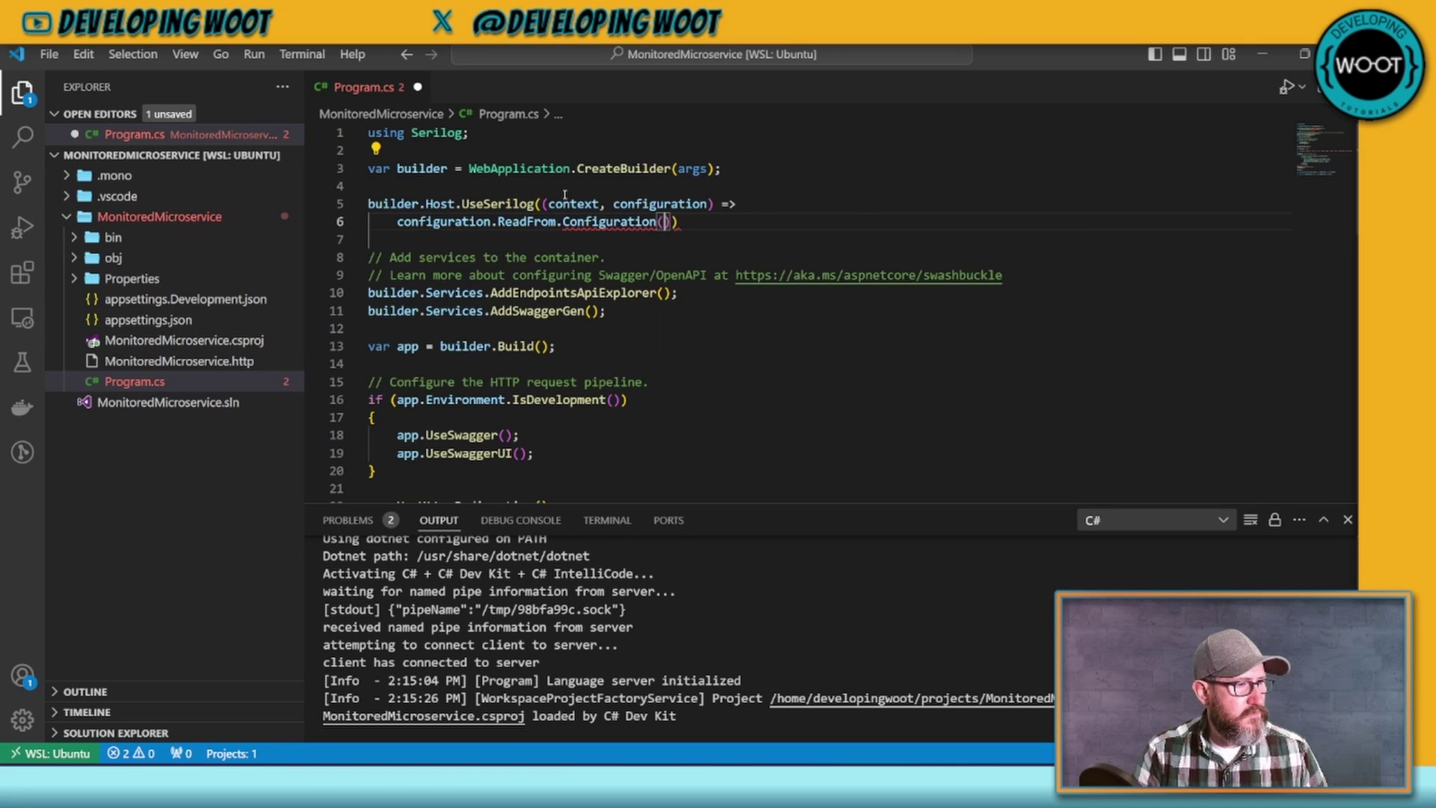
{"action": "type", "text": "context.Configuration"}
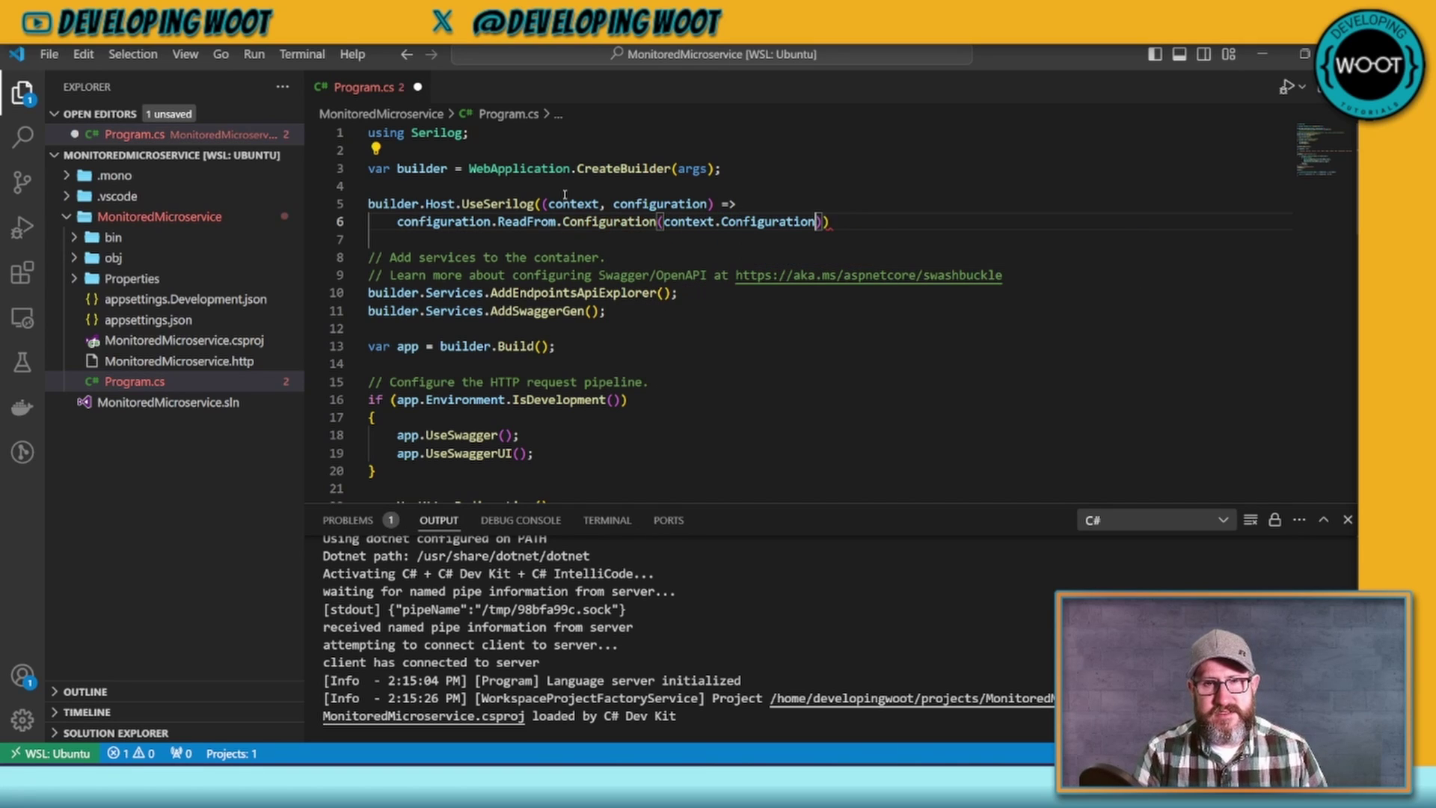
{"action": "type", "text": "));"}
{"action": "key", "text": "ctrl+s"}
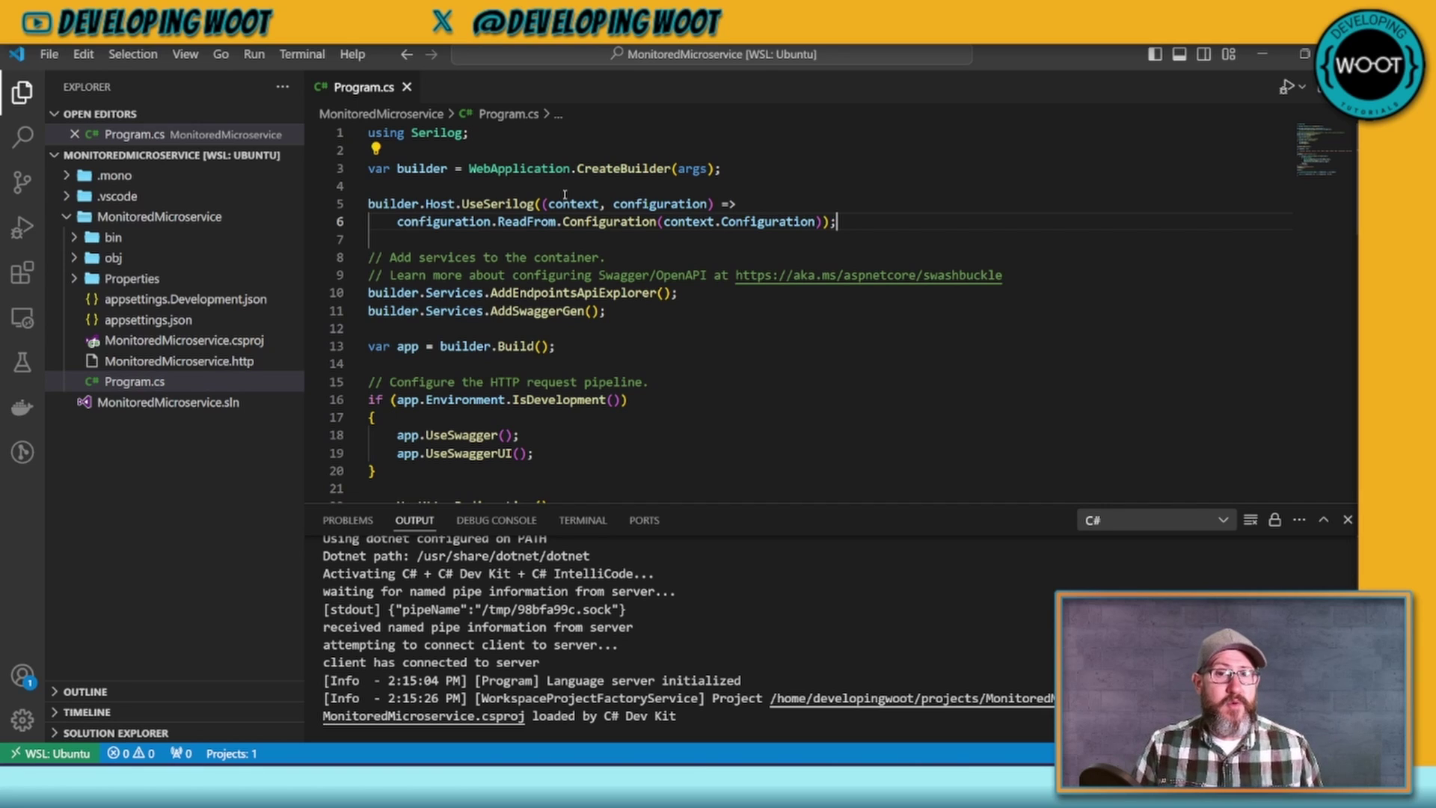
Step: Paste the Serilog configuration block after AllowedHosts in appsettings.json
{"action": "left_click", "coordinate": [158, 303]}
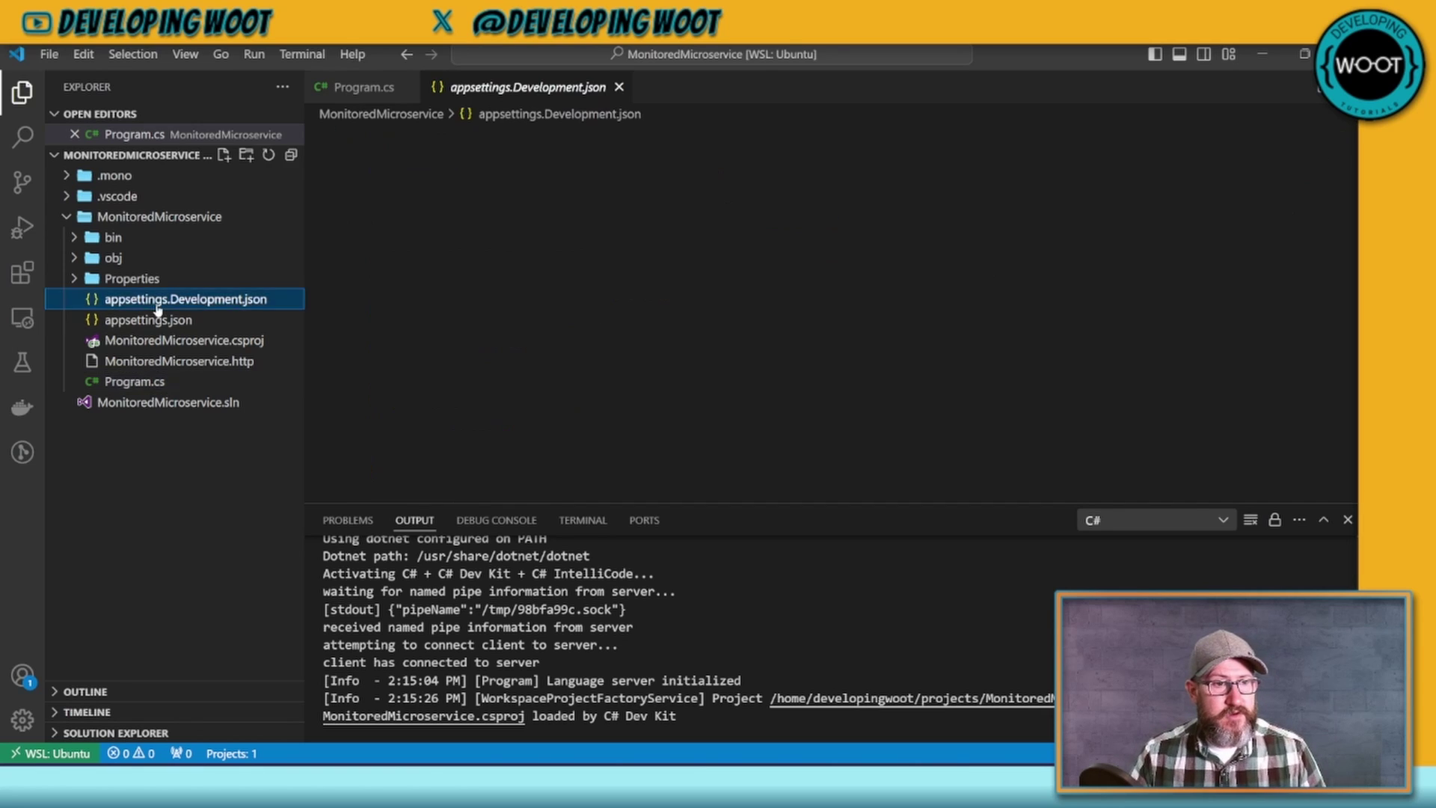
{"action": "left_click", "coordinate": [169, 342]}
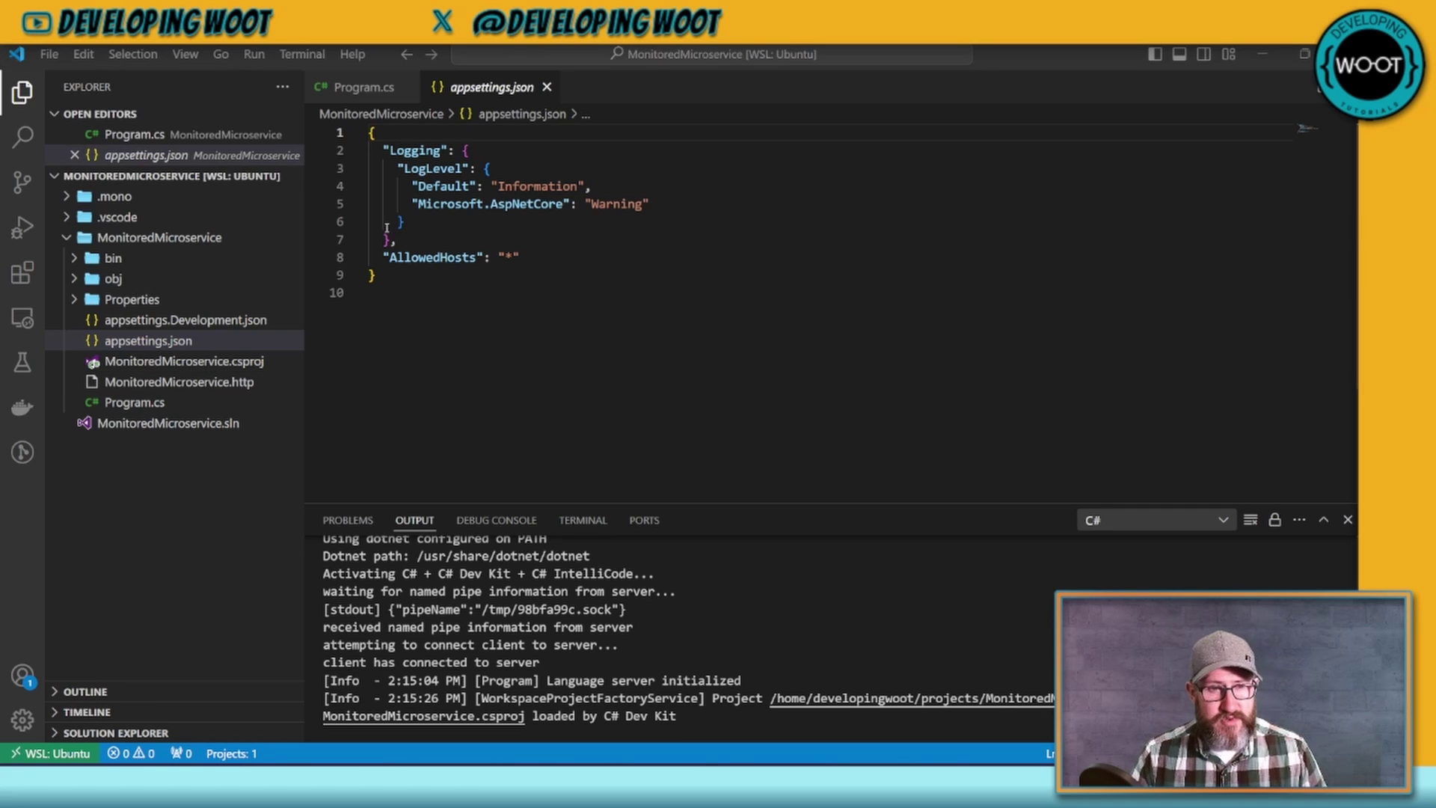
{"action": "left_click", "coordinate": [554, 258]}
{"action": "type", "text": ","}
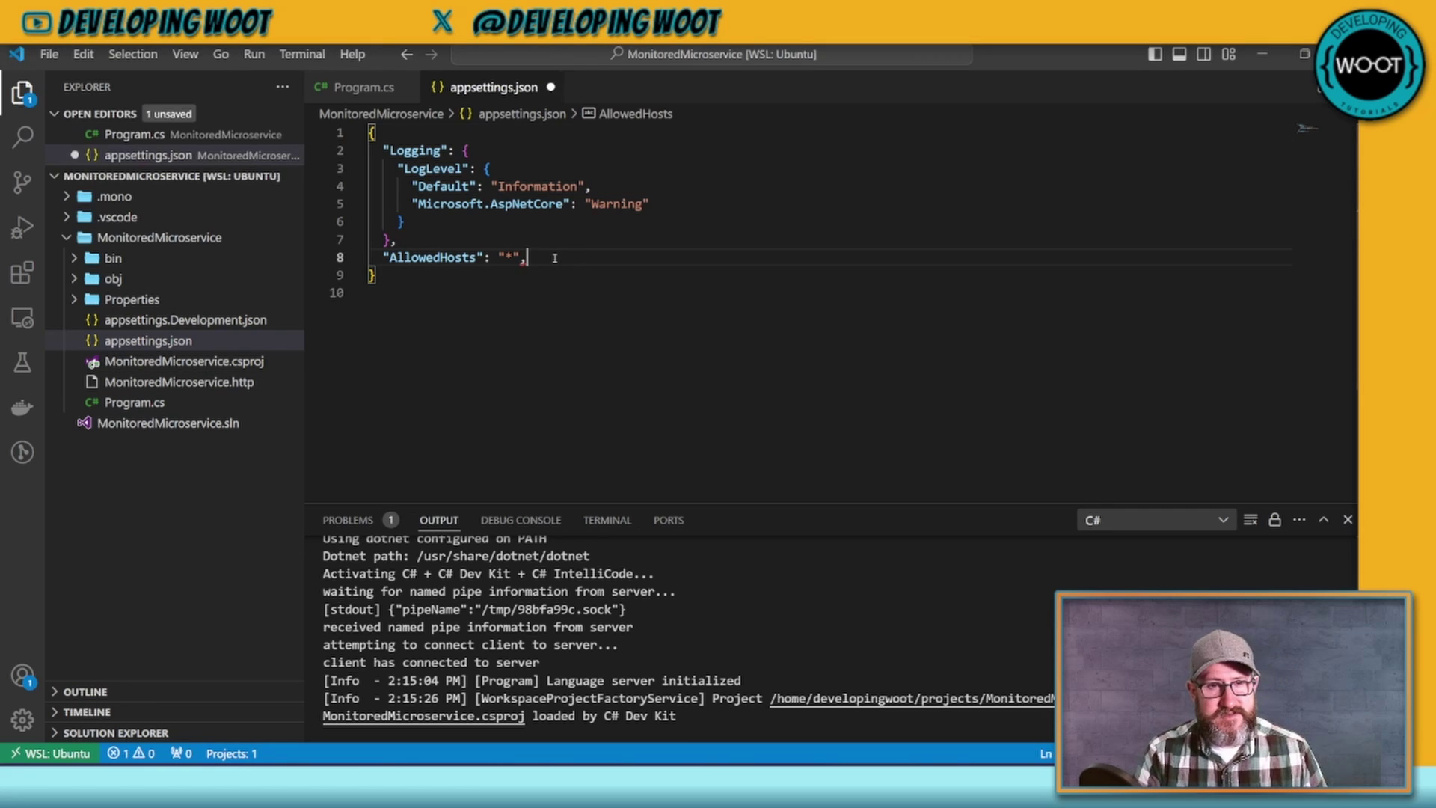
{"action": "key", "text": "Return"}
{"action": "key", "text": "ctrl+v"}
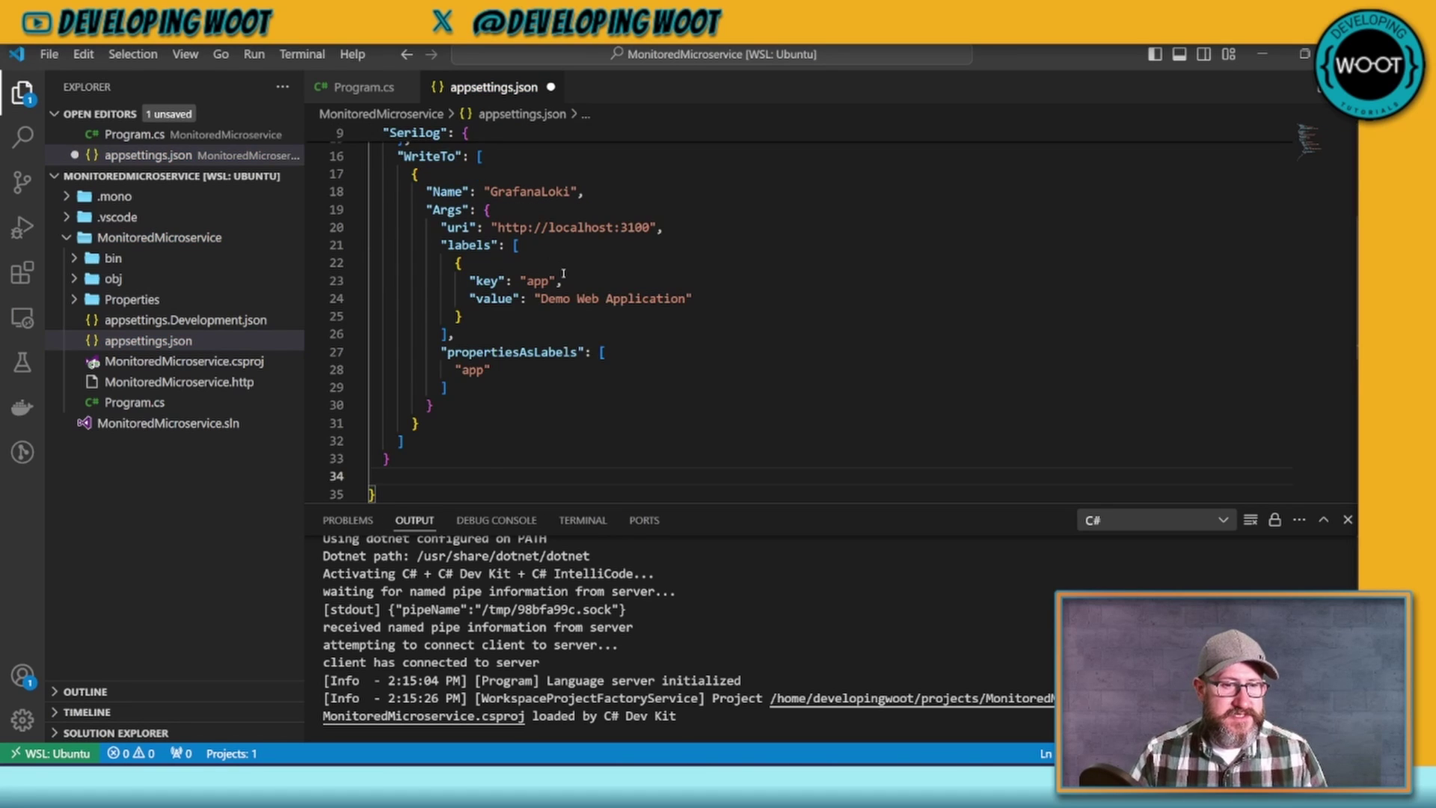
{"action": "scroll", "coordinate": [563, 273], "scroll_direction": "up", "scroll_amount": 5}
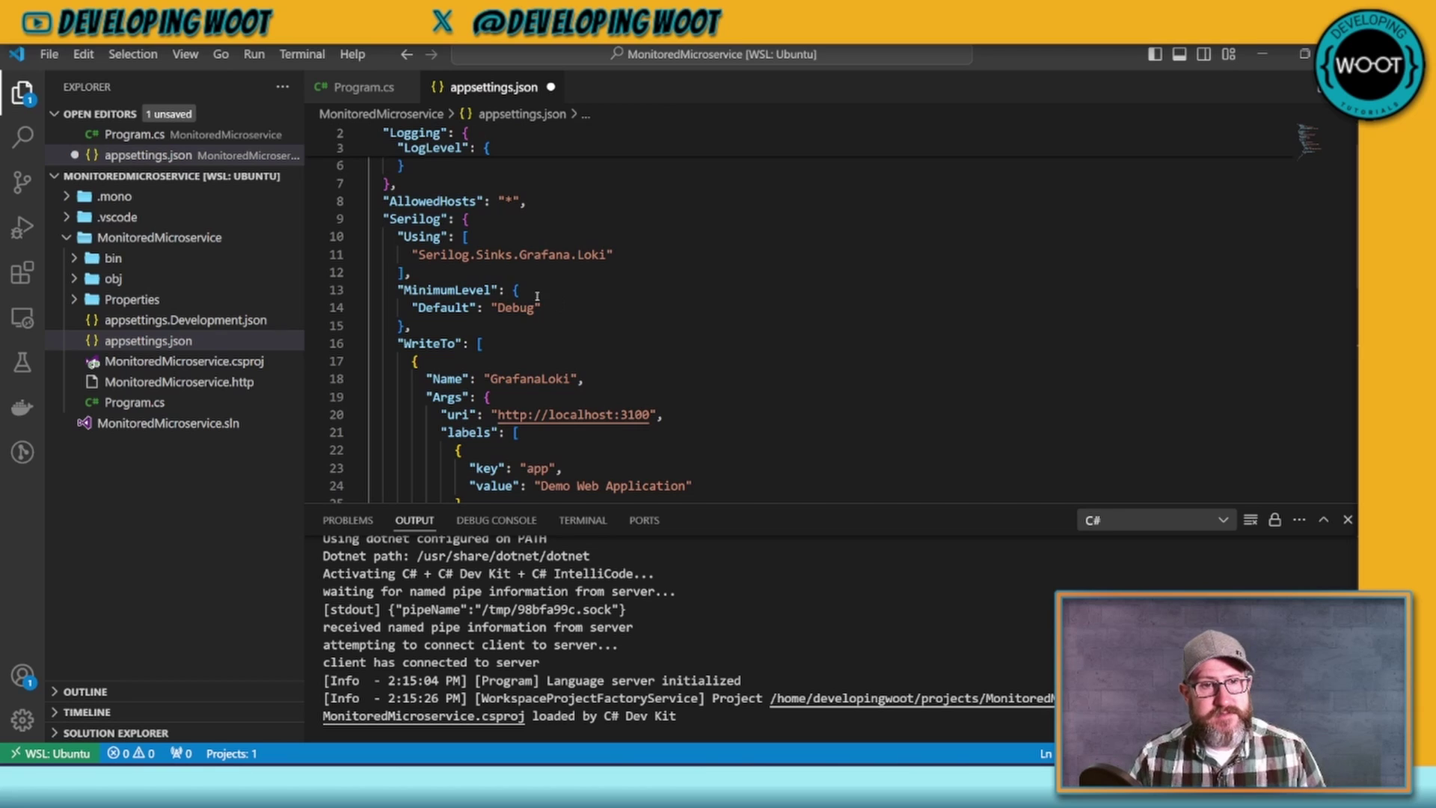
{"action": "scroll", "coordinate": [387, 307], "scroll_direction": "up", "scroll_amount": 1}
{"action": "left_click_drag", "start_coordinate": [396, 290], "coordinate": [421, 318]}
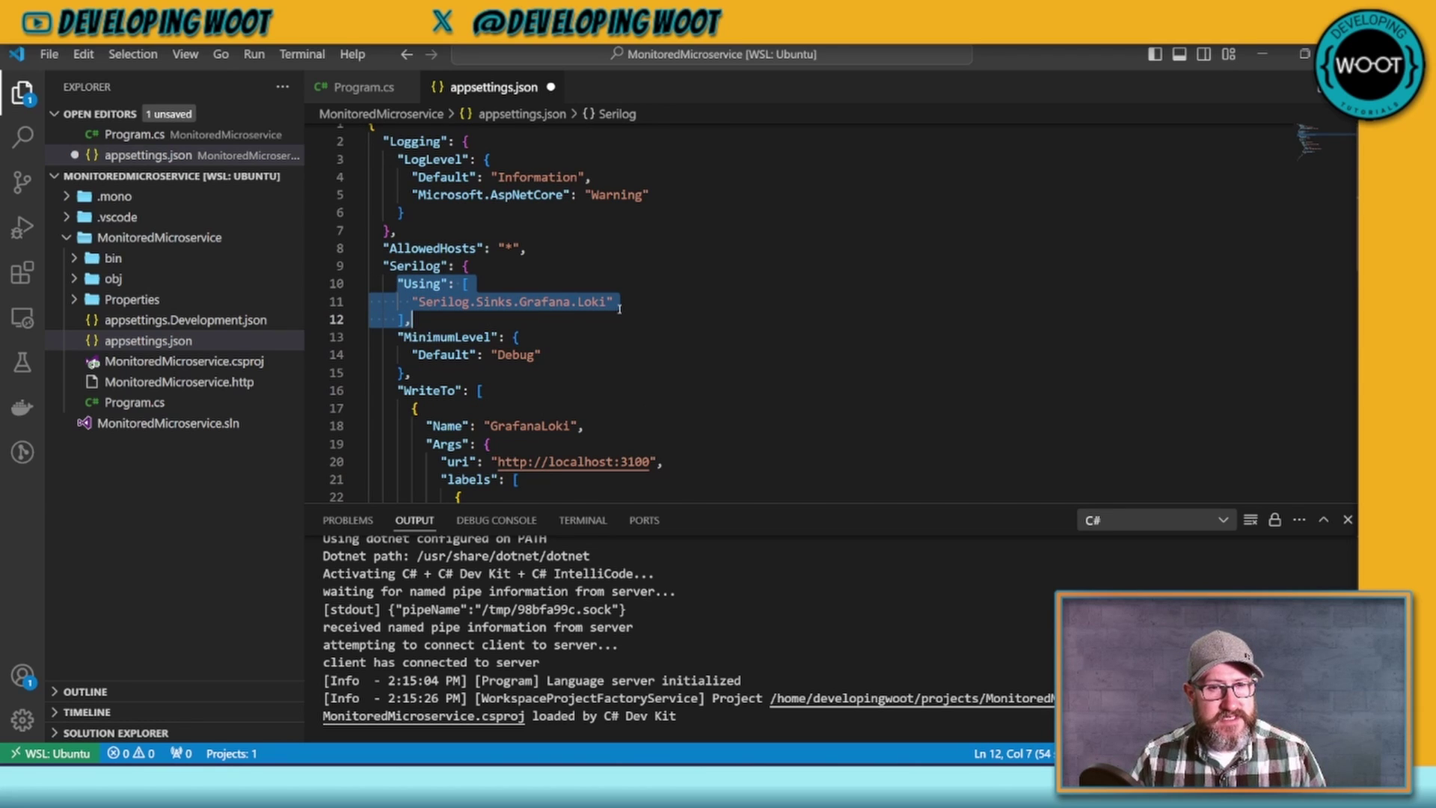
{"action": "scroll", "coordinate": [619, 309], "scroll_direction": "down", "scroll_amount": 3}
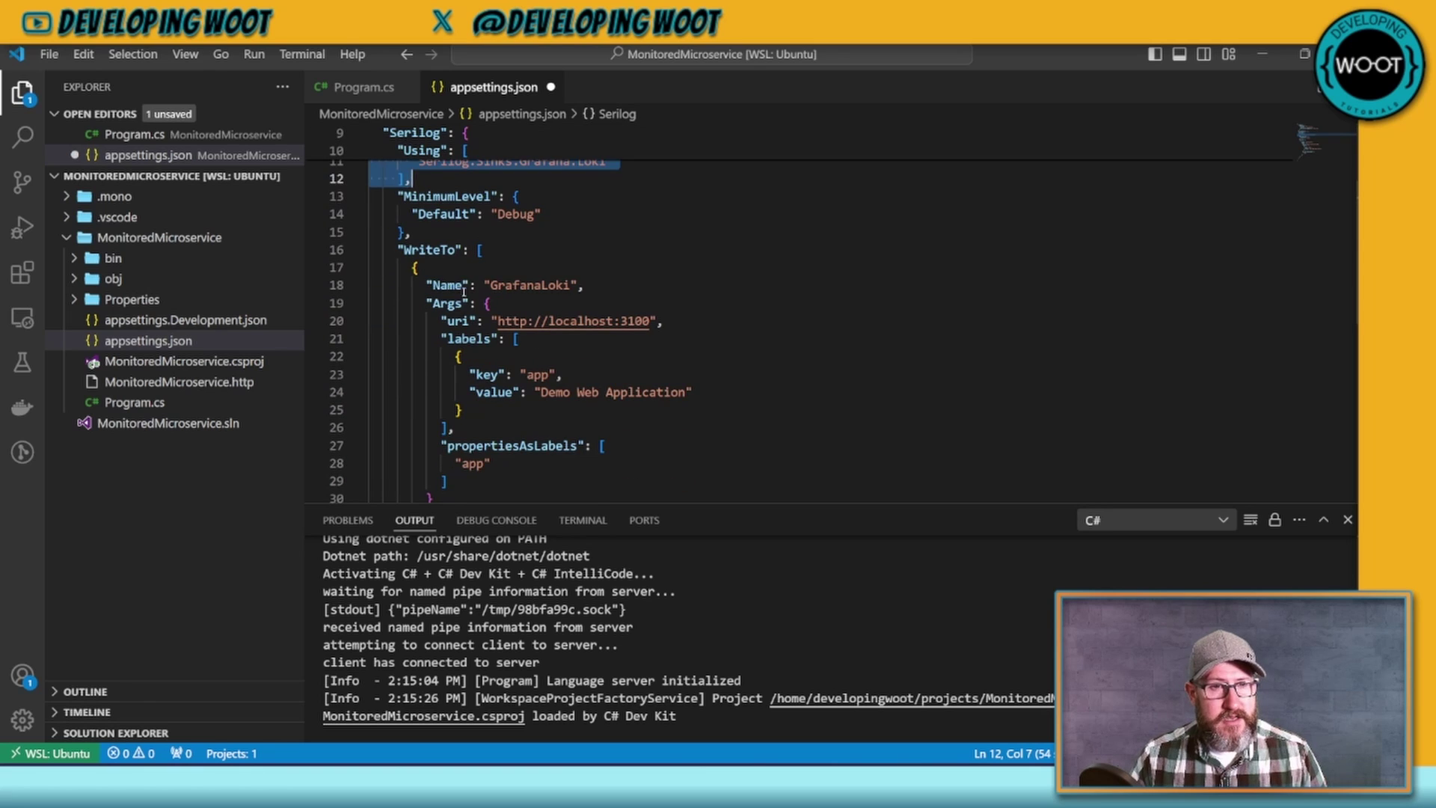
{"action": "left_click_drag", "start_coordinate": [432, 285], "coordinate": [577, 288]}
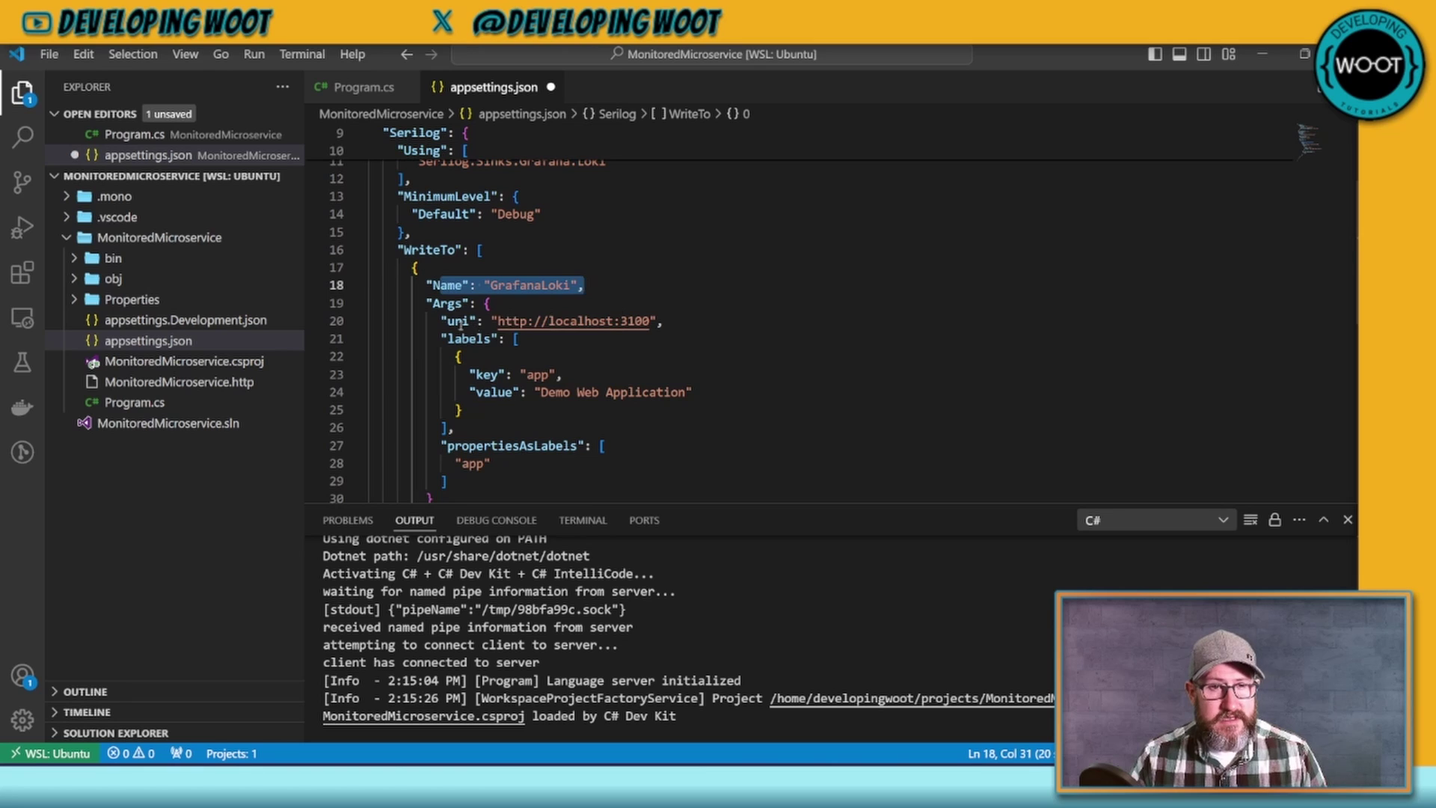
{"action": "left_click_drag", "start_coordinate": [441, 321], "coordinate": [663, 320]}
{"action": "key", "text": "Down"}
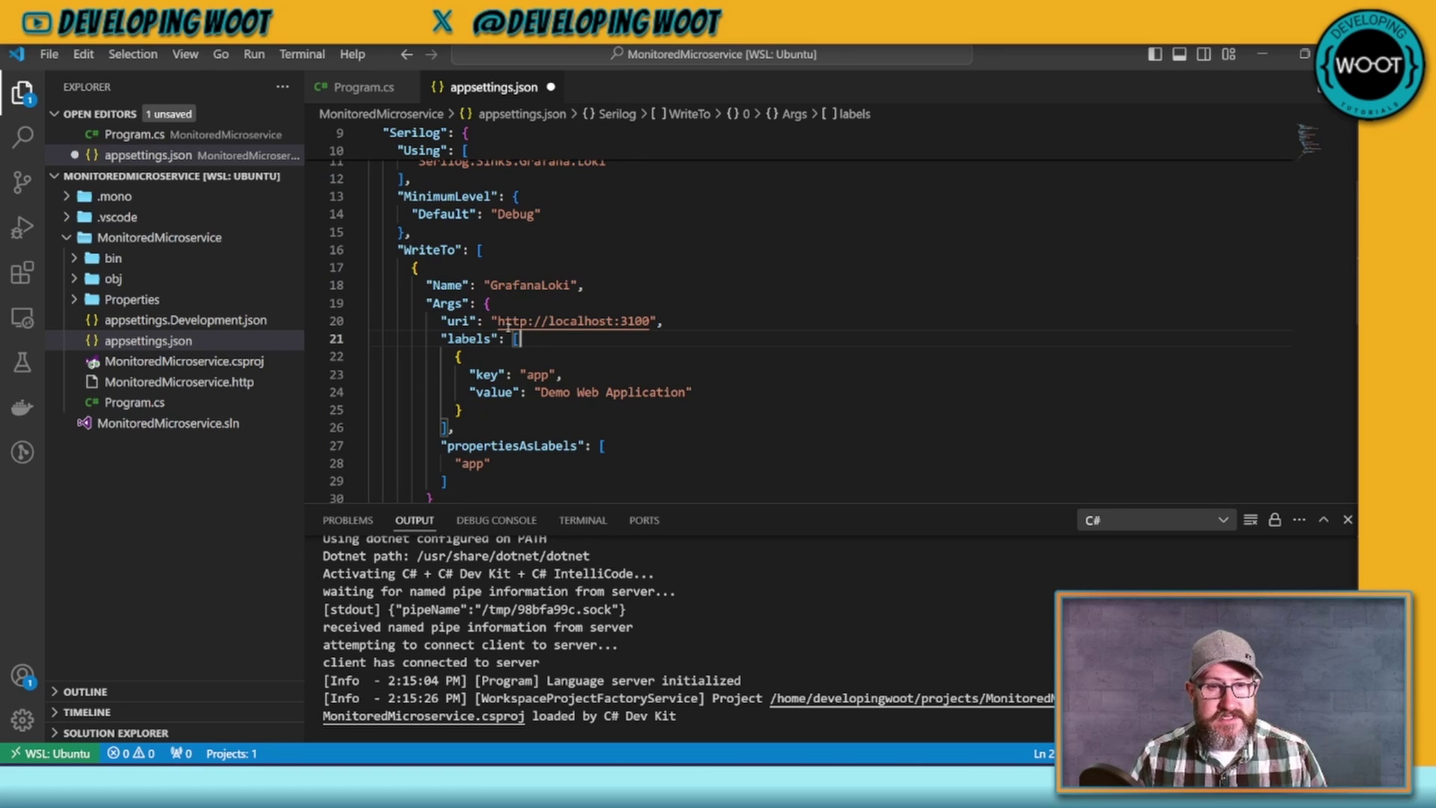
{"action": "left_click_drag", "start_coordinate": [498, 321], "coordinate": [650, 321]}
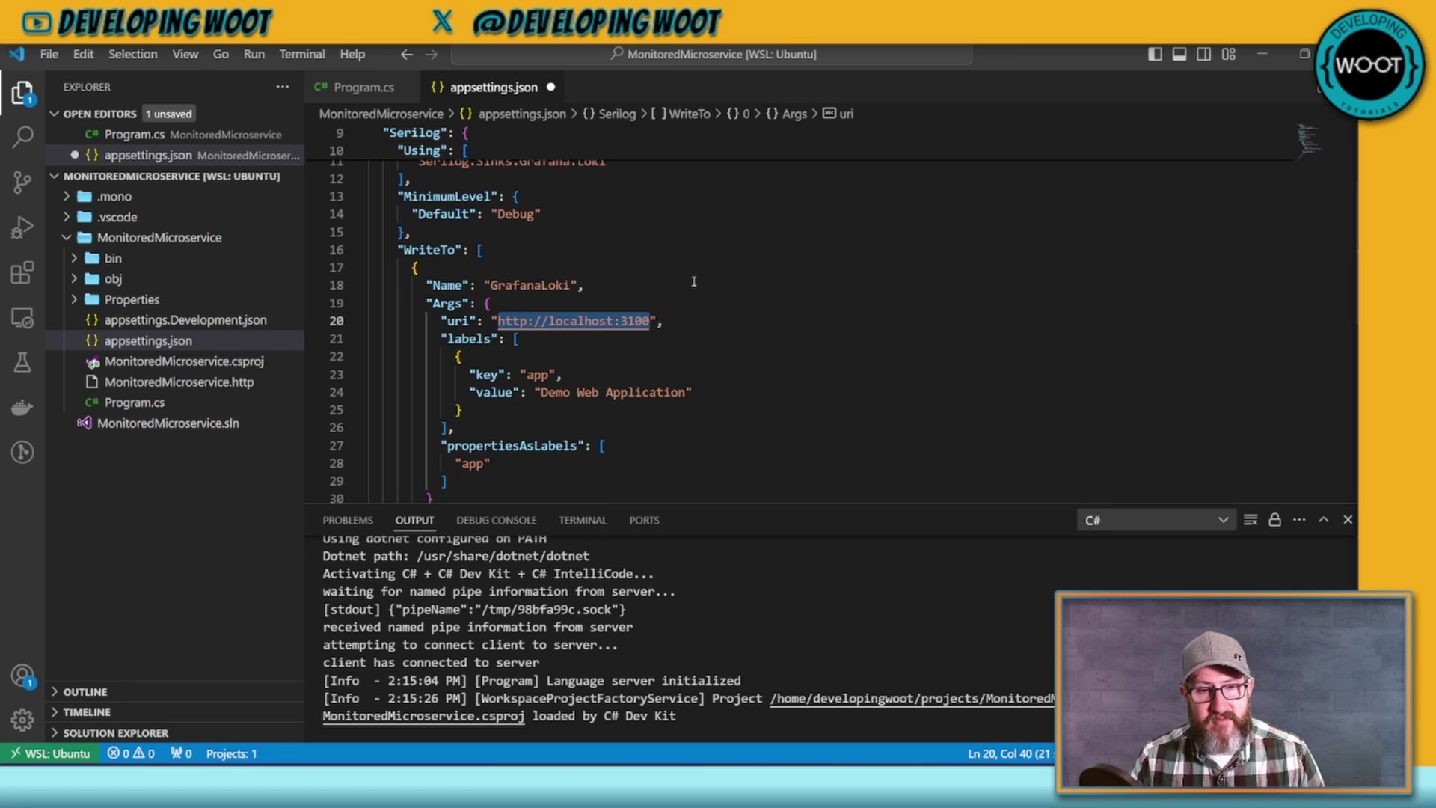
{"action": "scroll", "coordinate": [594, 340], "scroll_direction": "down", "scroll_amount": 1}
Step: Change the app label to 'Monitored Microservice Version 1' and save appsettings.json
{"action": "left_click_drag", "start_coordinate": [546, 348], "coordinate": [680, 348]}
{"action": "key", "text": "BackSpace"}
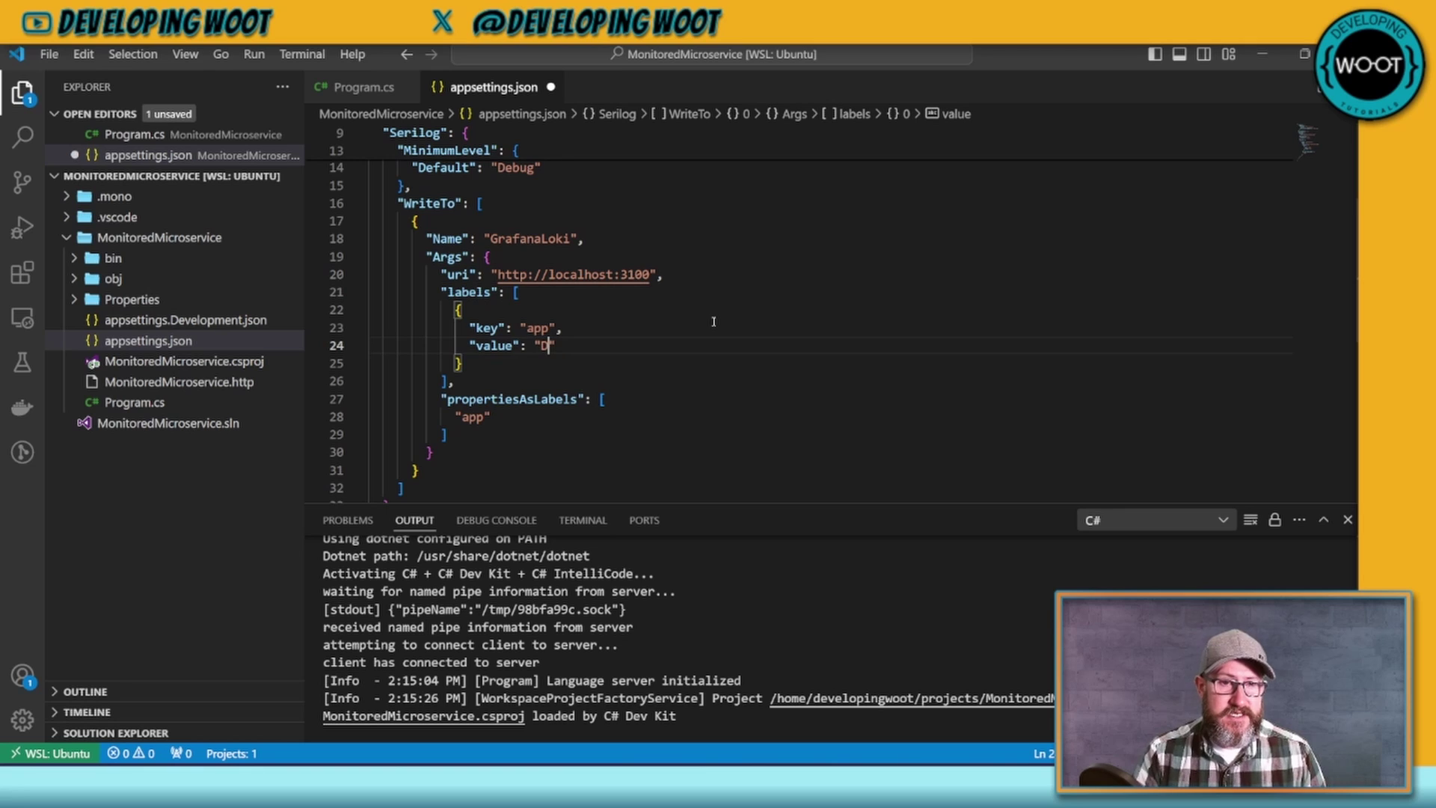
{"action": "key", "text": "BackSpace"}
{"action": "key", "text": "Delete"}
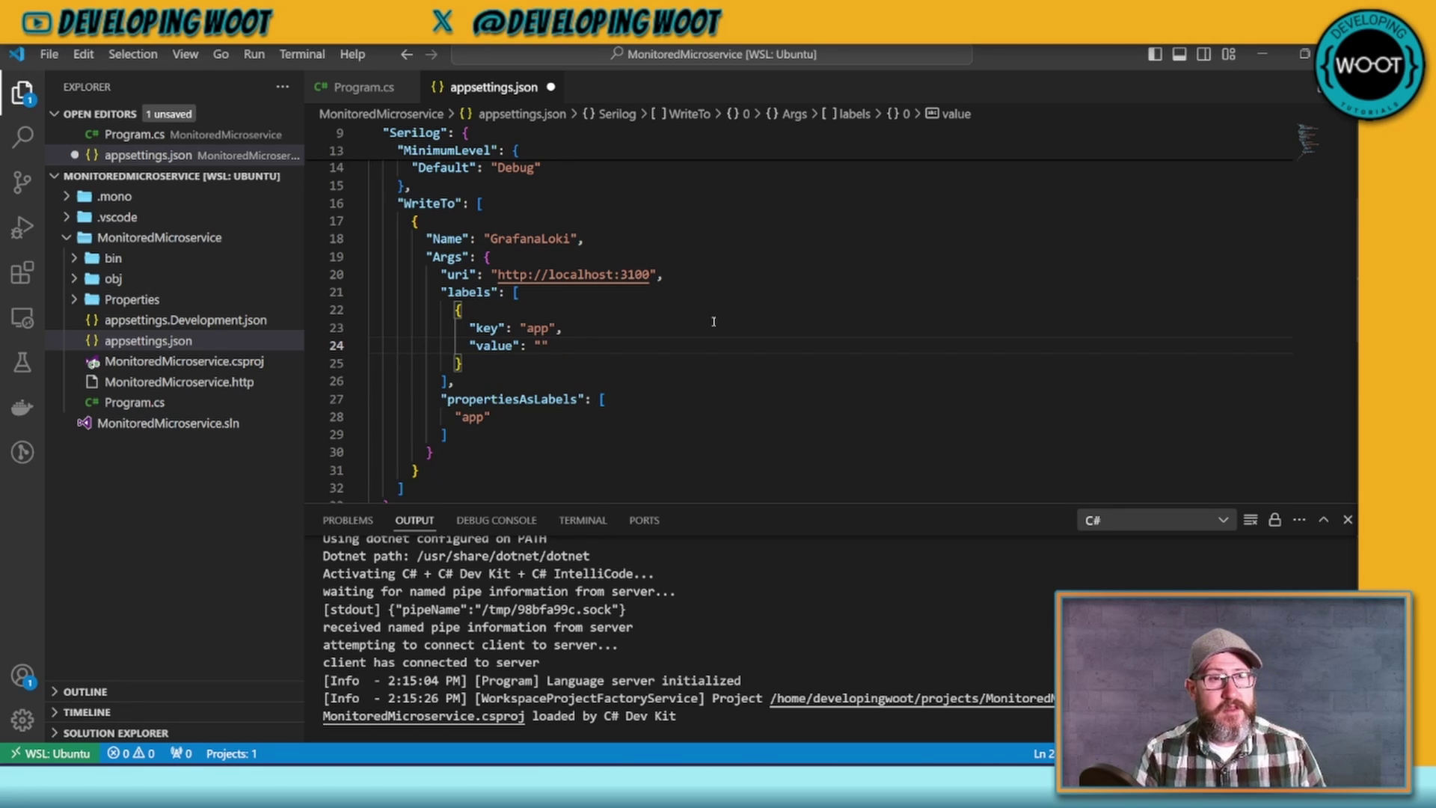
{"action": "type", "text": "Moni"}
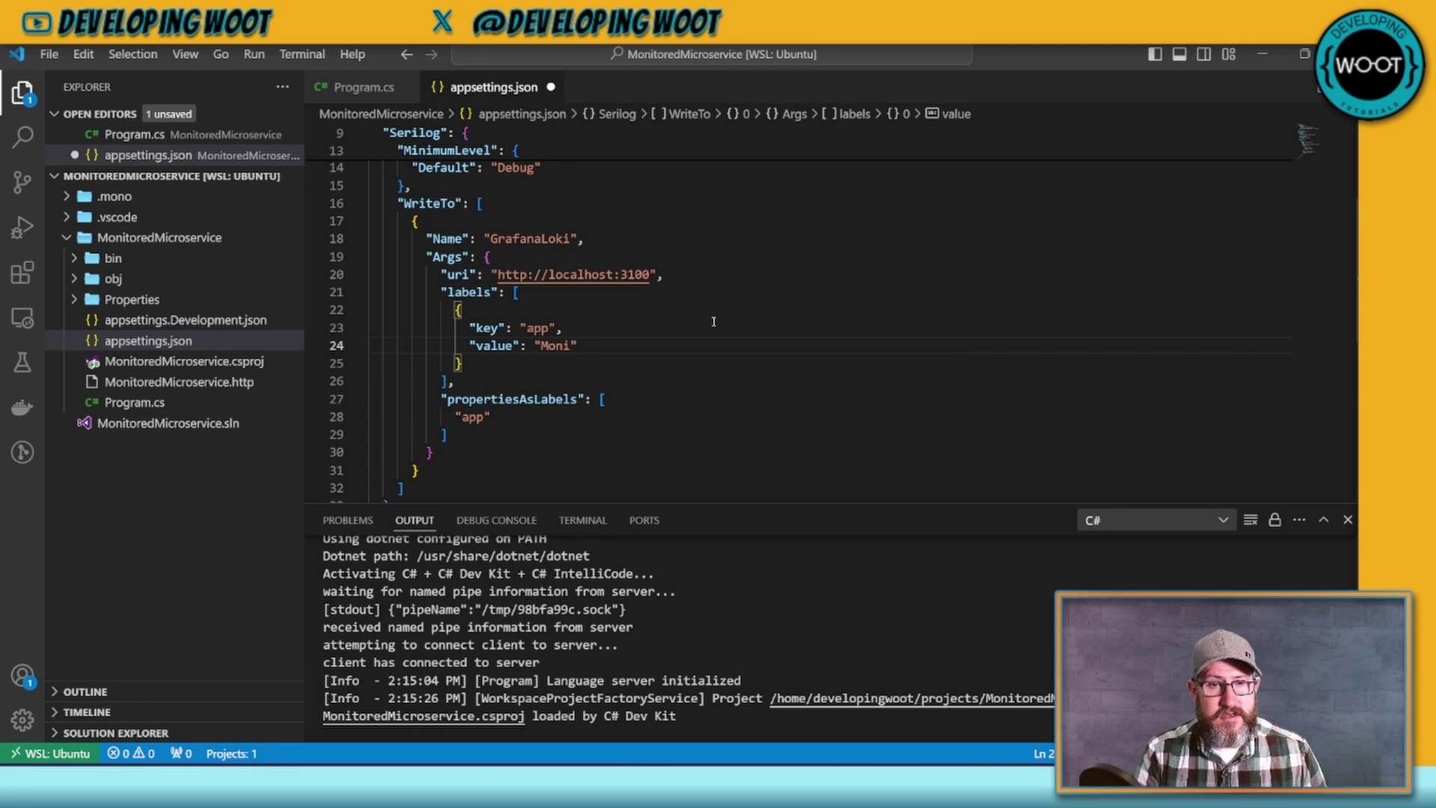
{"action": "type", "text": "tored M"}
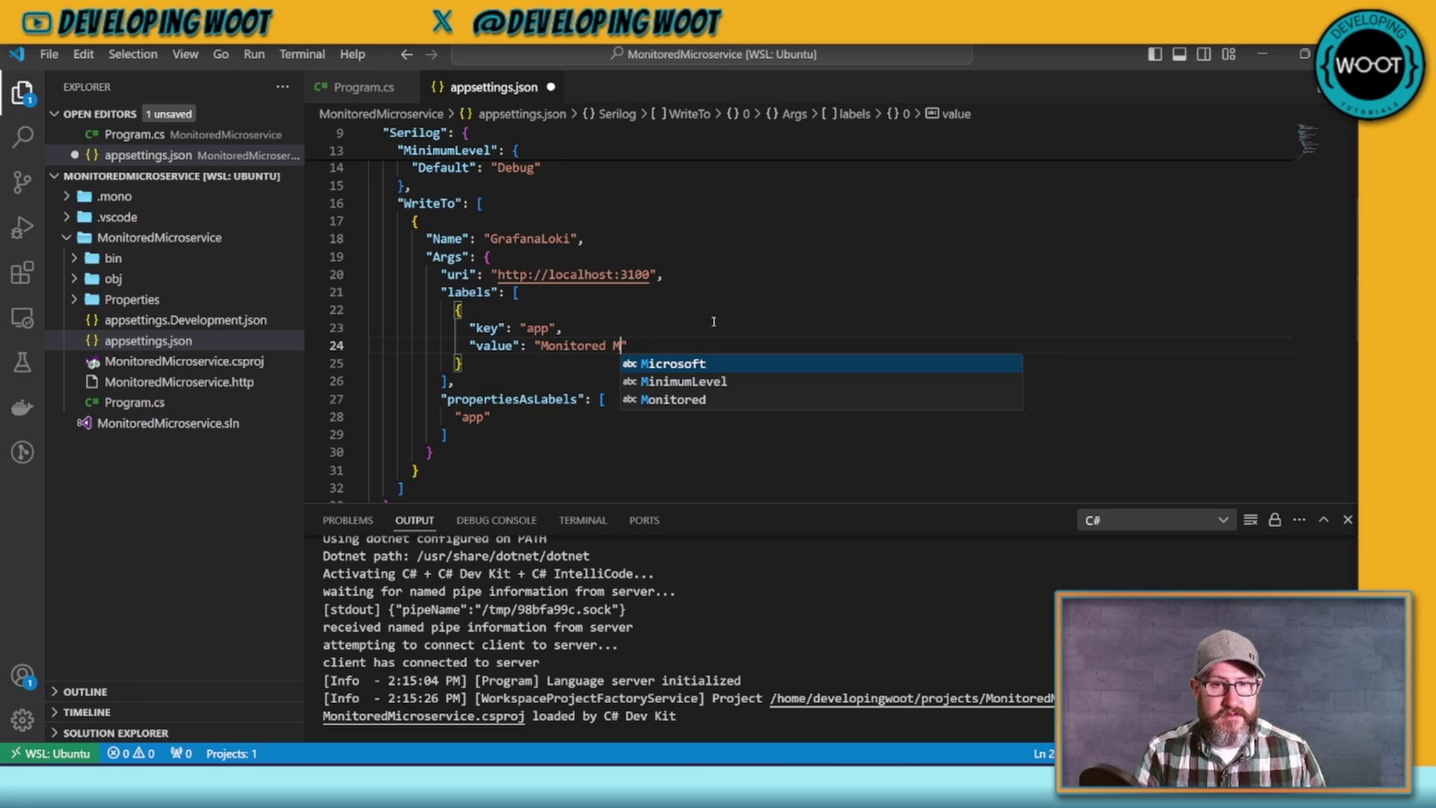
{"action": "type", "text": "icros"}
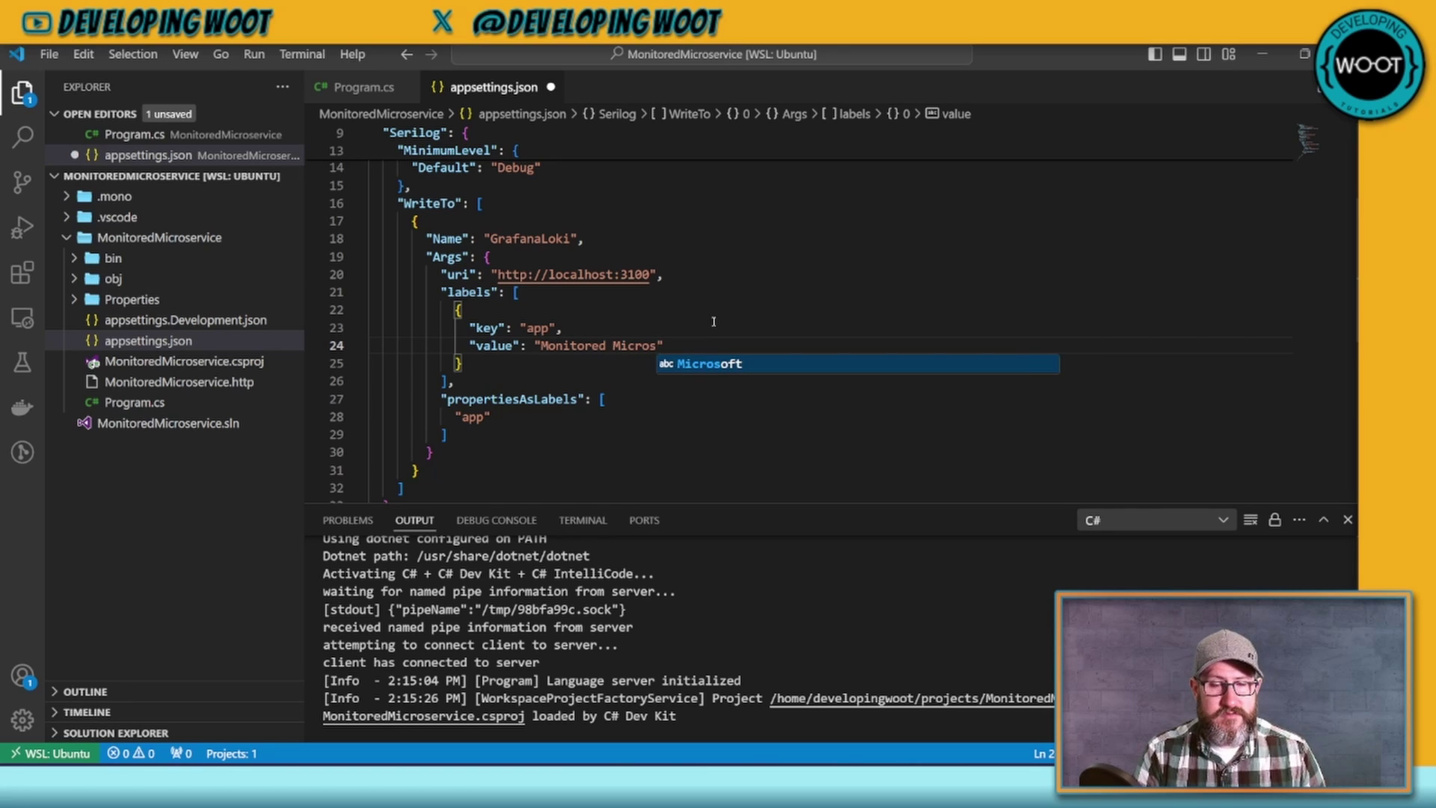
{"action": "type", "text": "ervice "}
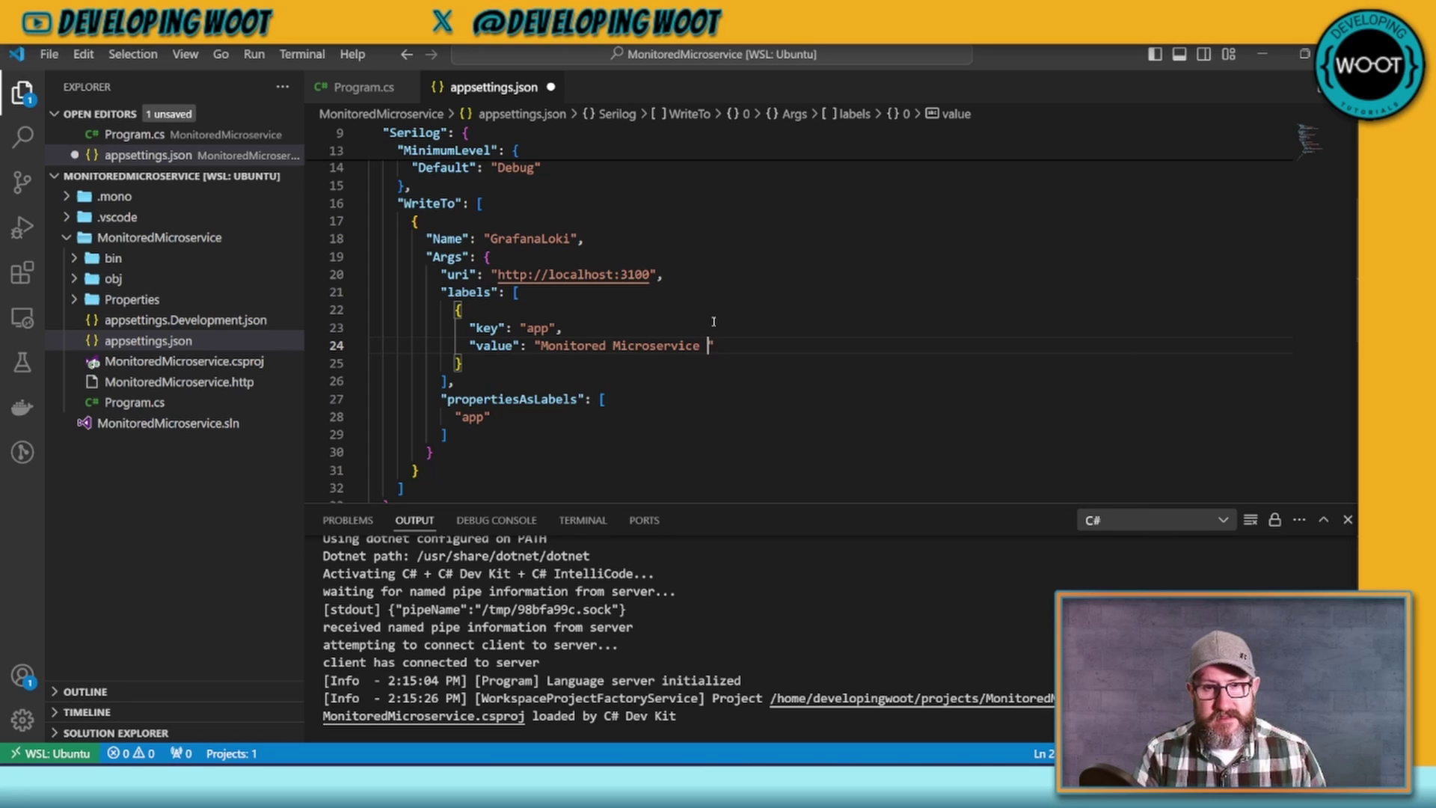
{"action": "type", "text": "Version 1"}
{"action": "key", "text": "ctrl+s"}
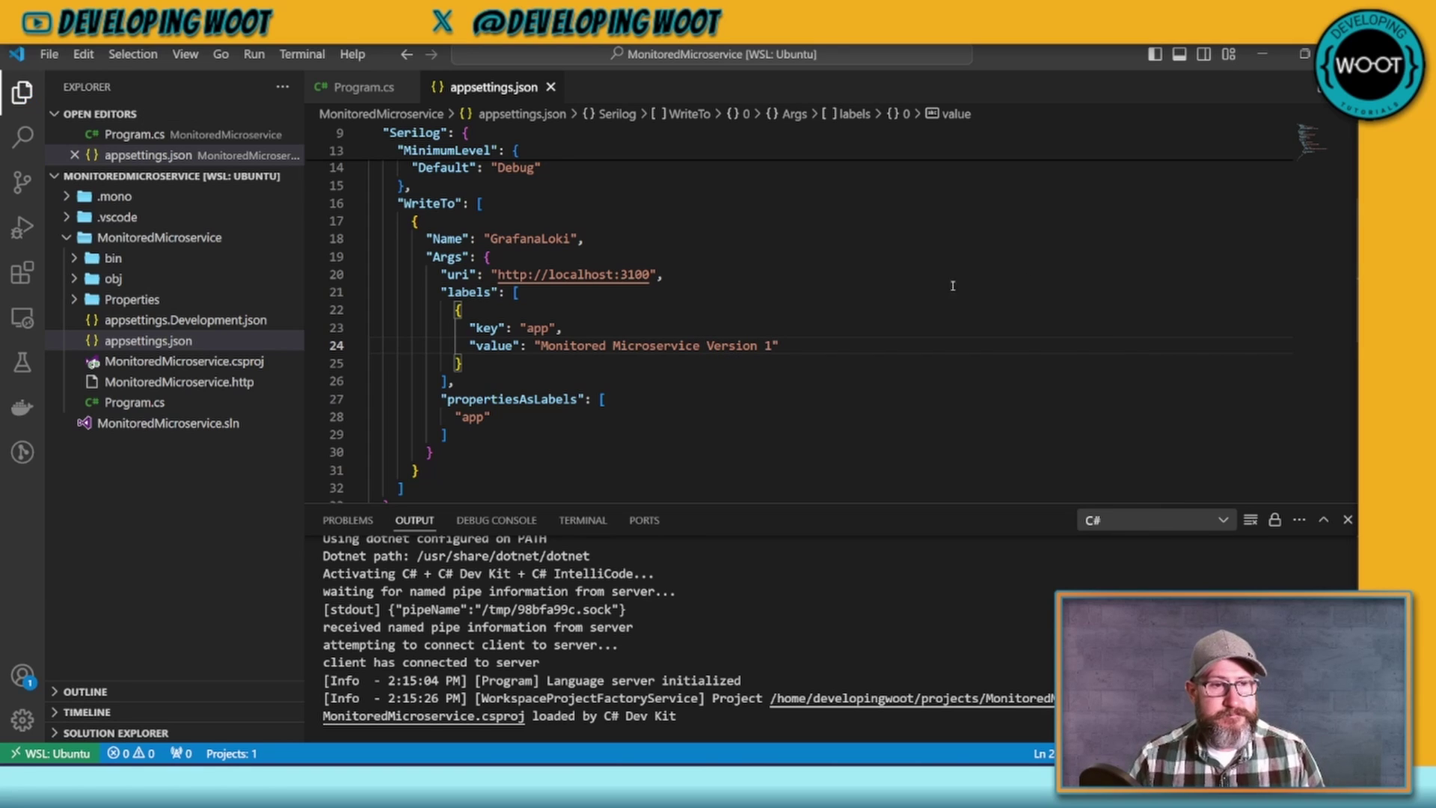
{"action": "left_click", "coordinate": [895, 309]}
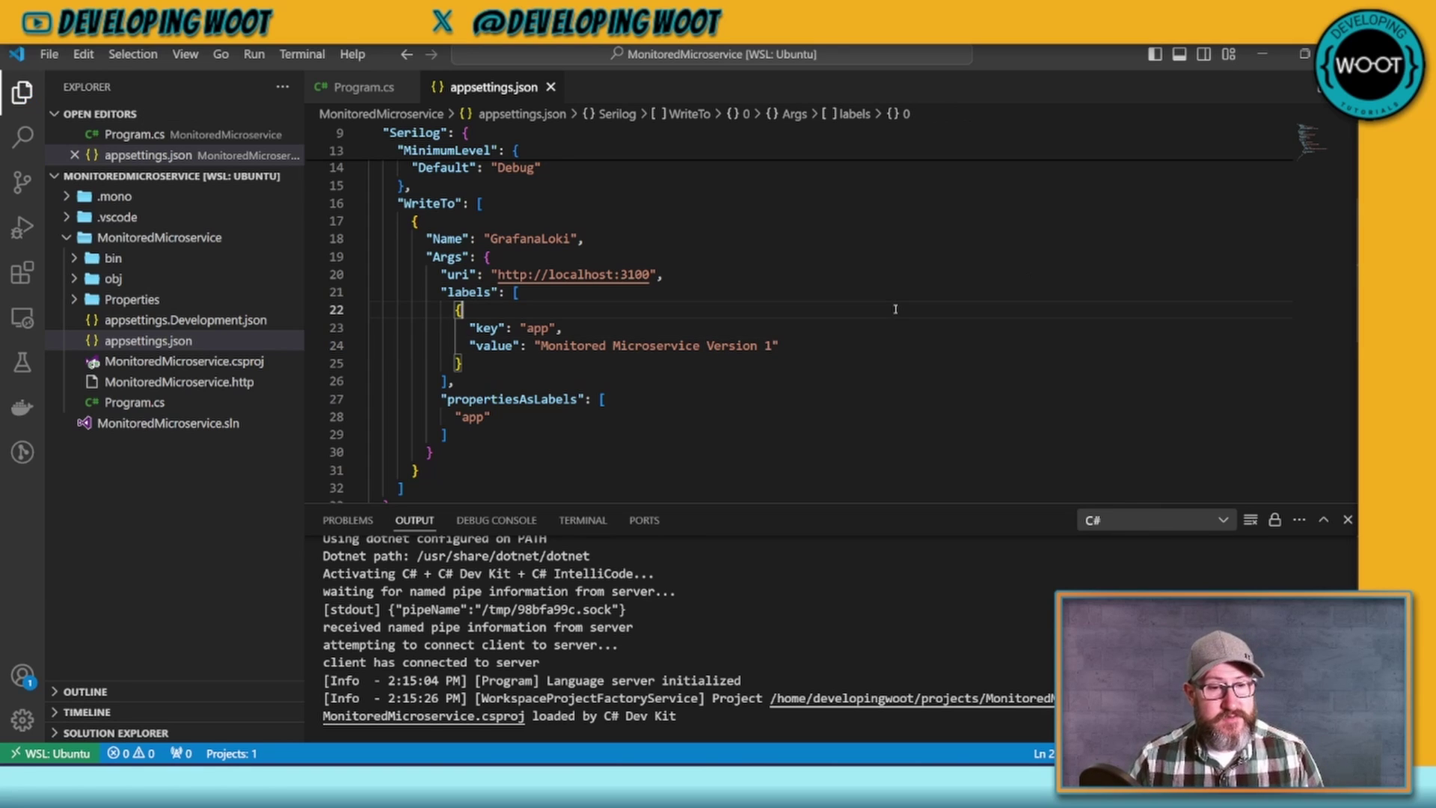
Step: Launch the service with the C# https debug configuration
{"action": "left_click", "coordinate": [22, 227]}
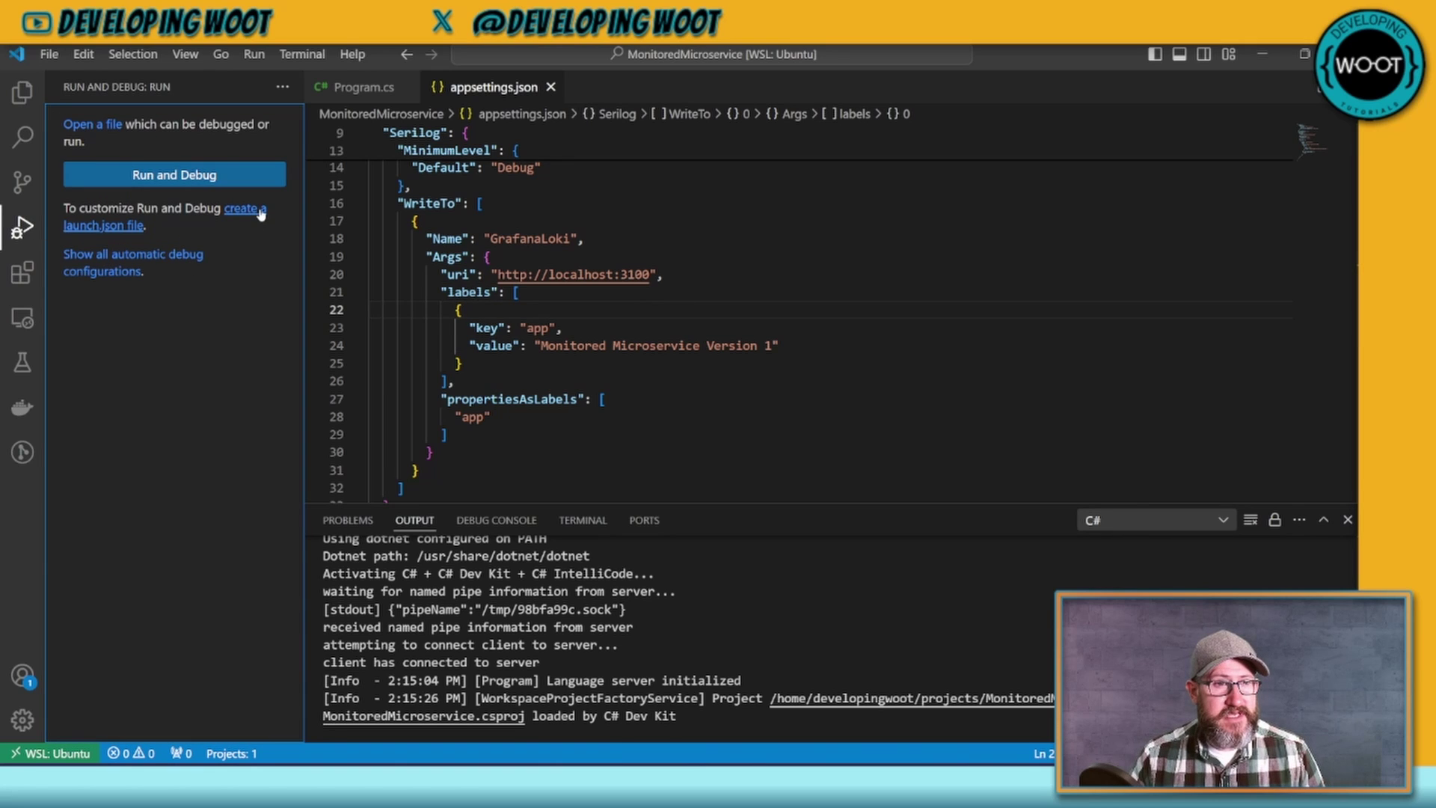
{"action": "left_click", "coordinate": [112, 262]}
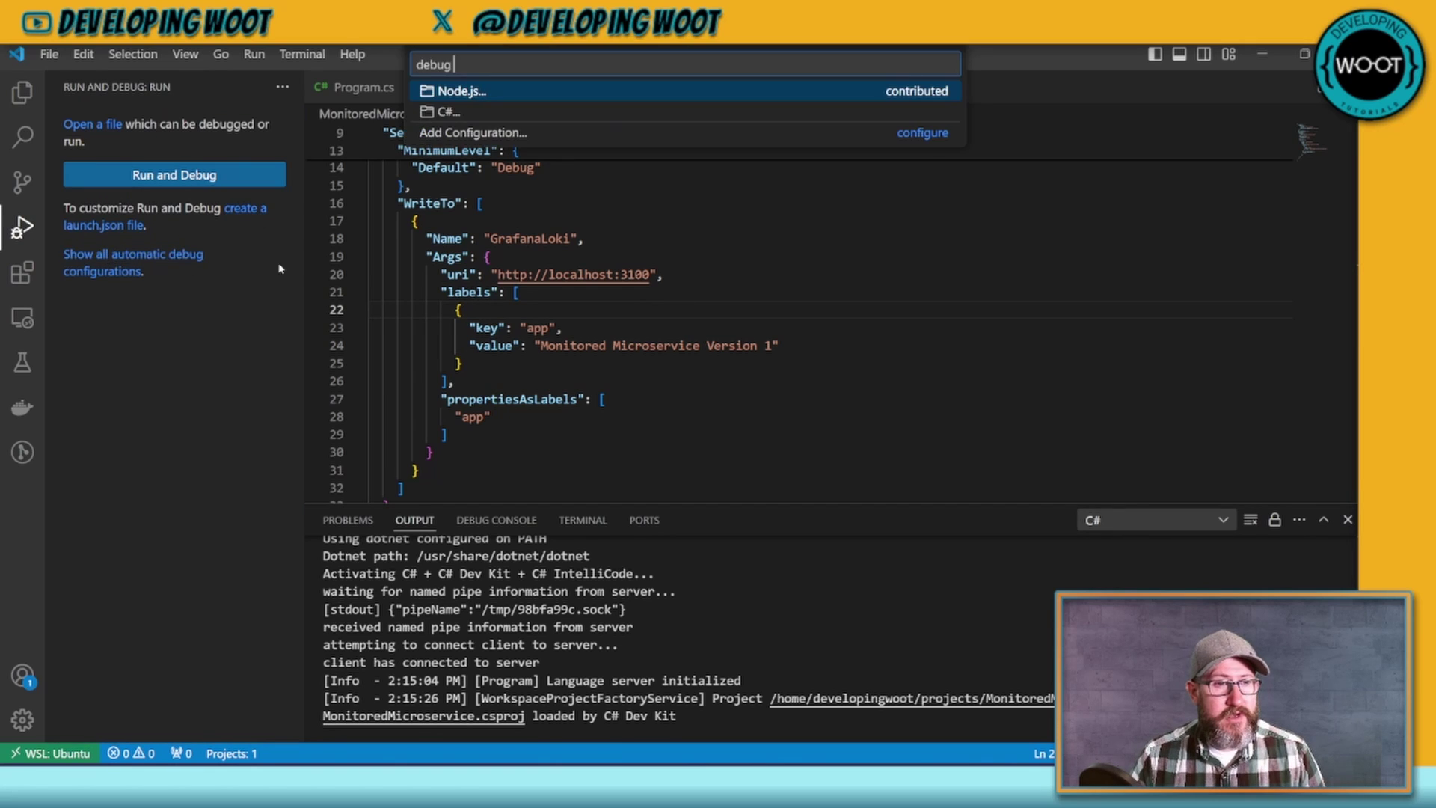
{"action": "left_click", "coordinate": [475, 114]}
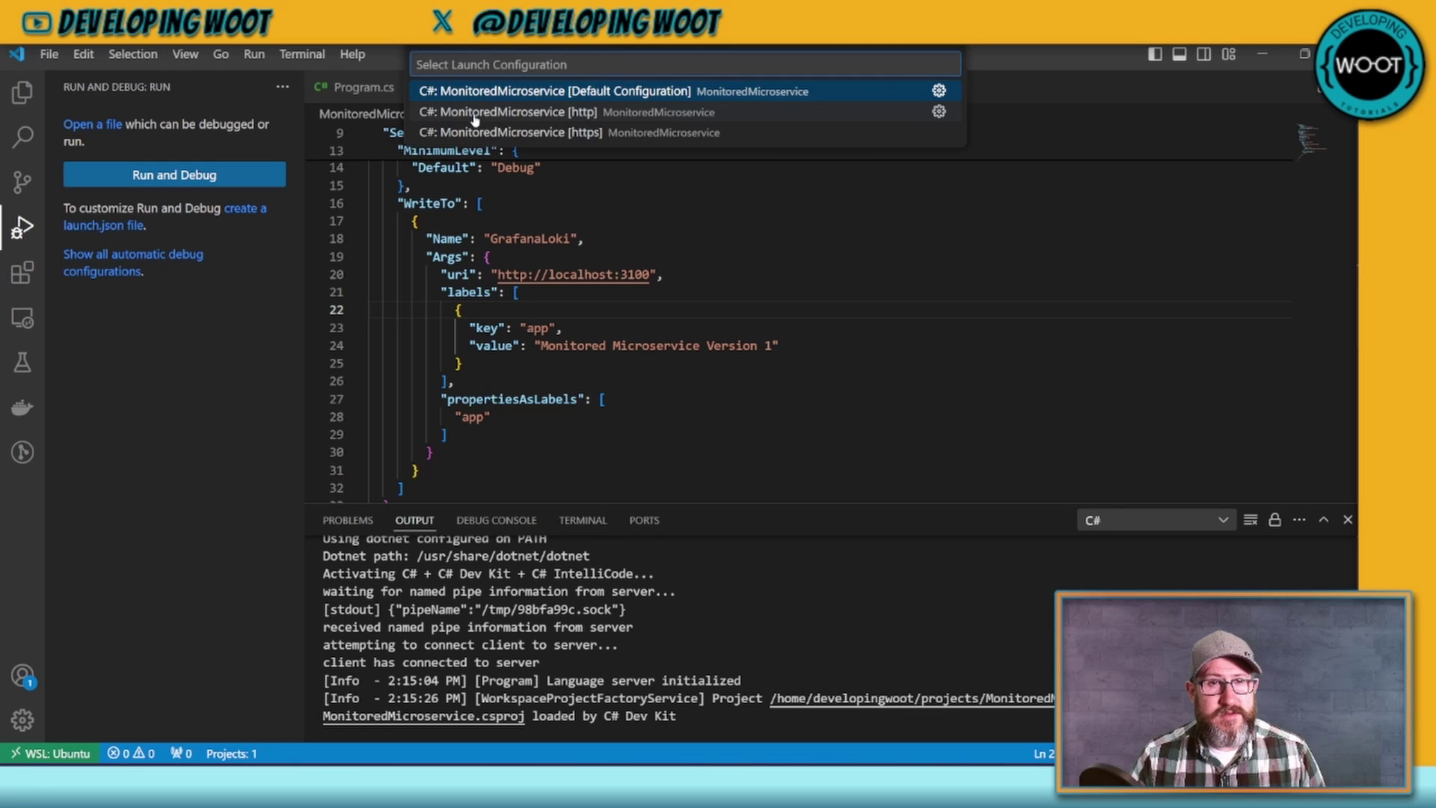
{"action": "left_click", "coordinate": [503, 135]}
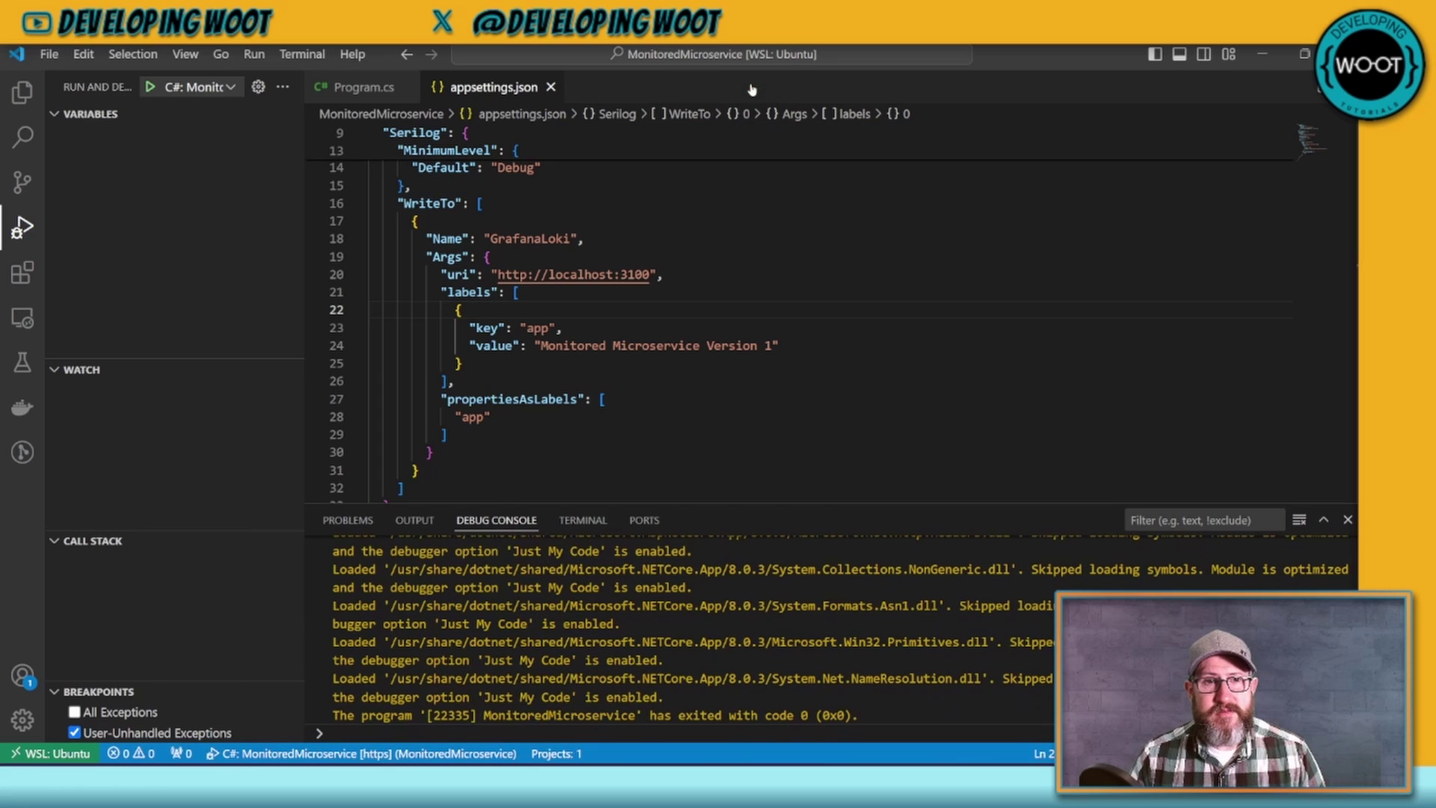
Step: Add app.UseSerilogRequestLogging(); right after builder.Build() in Program.cs and save
{"action": "left_click", "coordinate": [365, 86]}
{"action": "scroll", "coordinate": [602, 370], "scroll_direction": "down", "scroll_amount": 5}
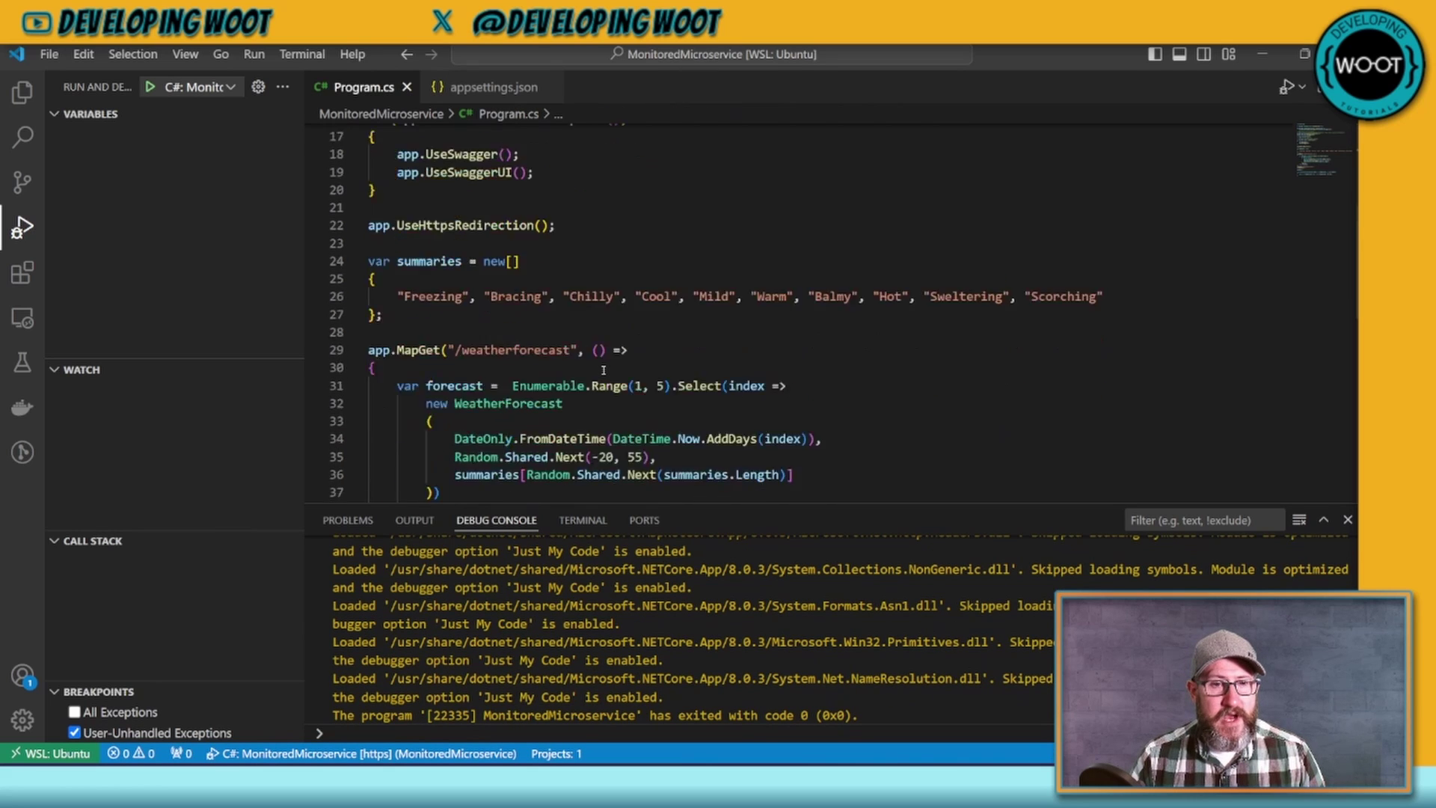
{"action": "scroll", "coordinate": [602, 369], "scroll_direction": "up", "scroll_amount": 1}
{"action": "left_click", "coordinate": [562, 254]}
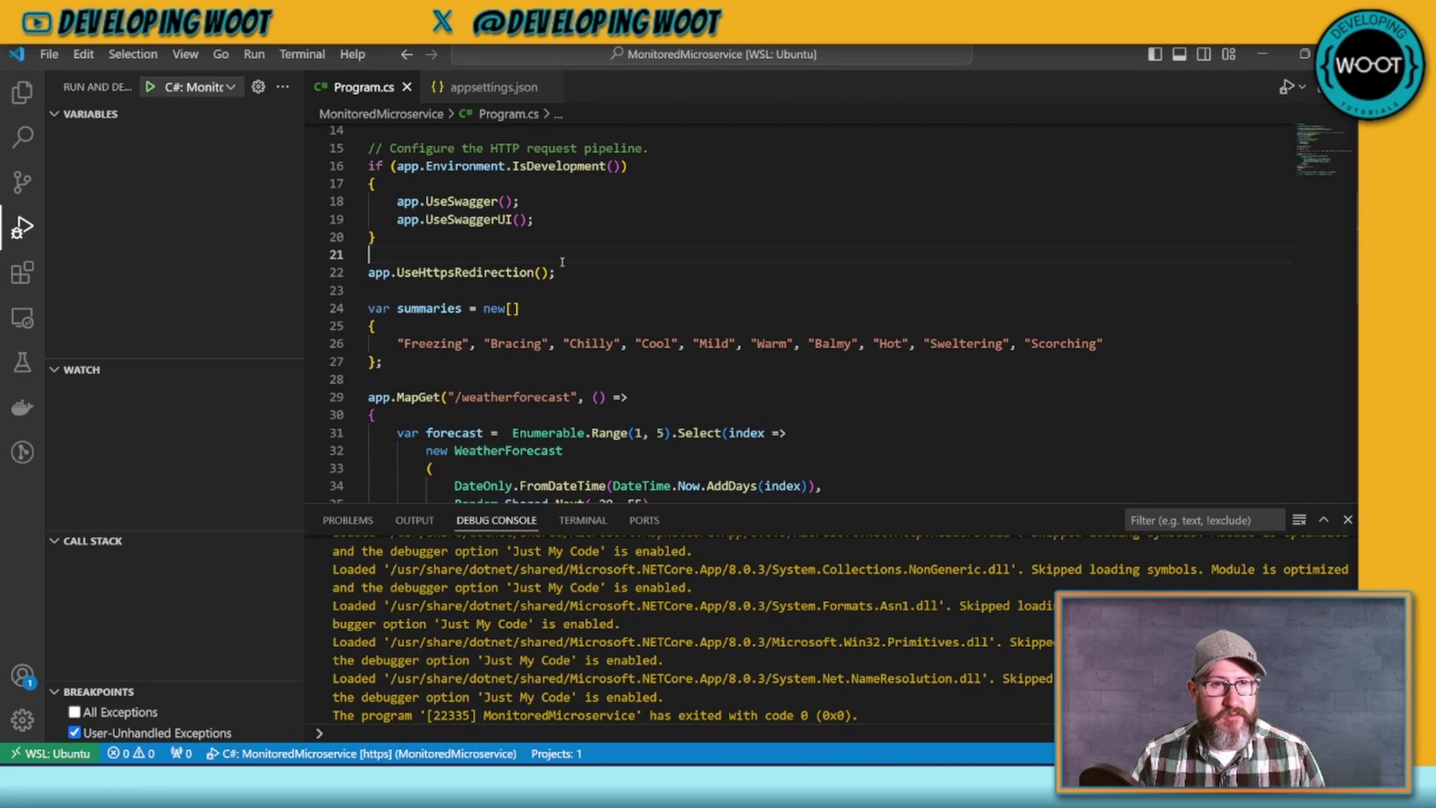
{"action": "scroll", "coordinate": [562, 254], "scroll_direction": "up", "scroll_amount": 2}
{"action": "left_click", "coordinate": [576, 214]}
{"action": "key", "text": "Return"}
{"action": "key", "text": "Return"}
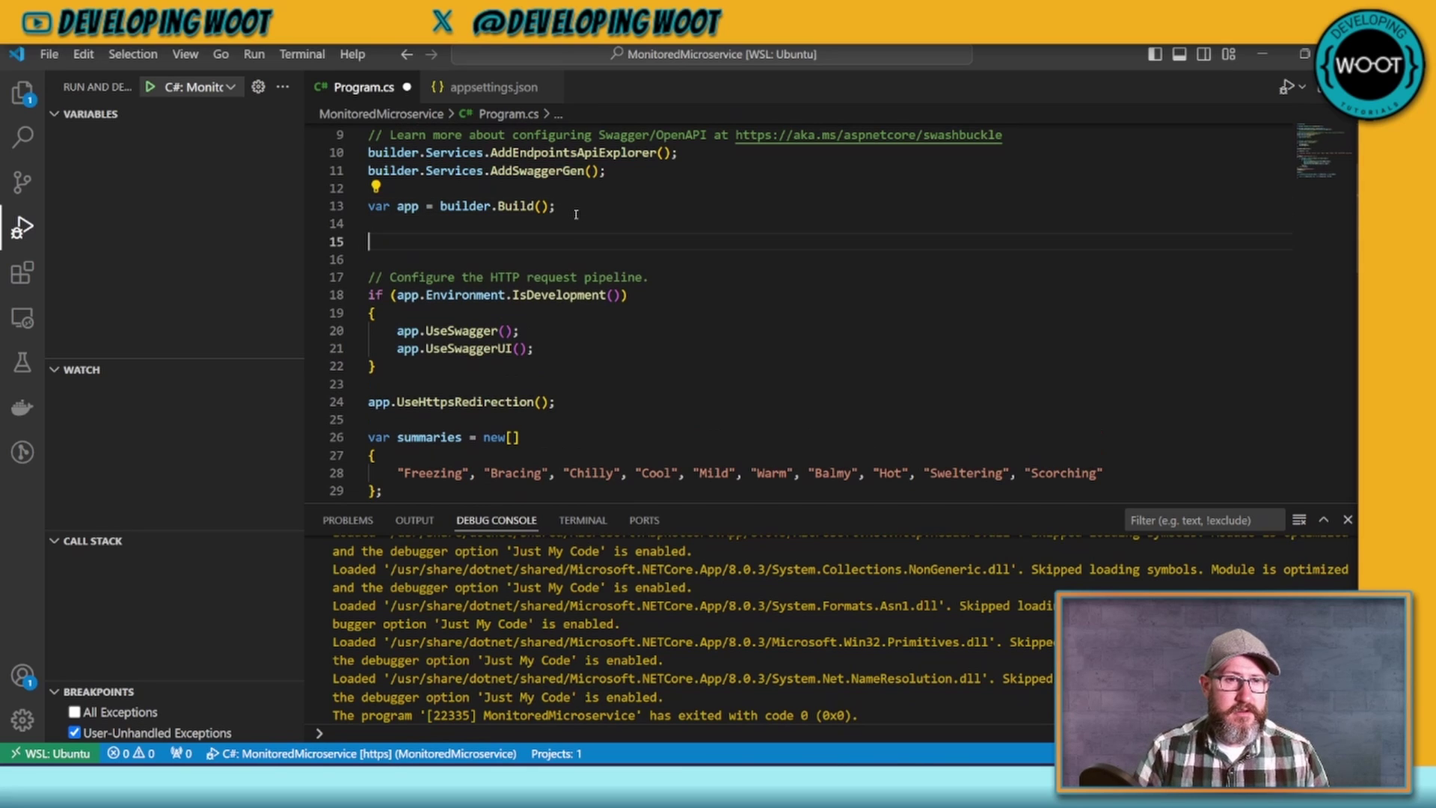
{"action": "type", "text": "app."}
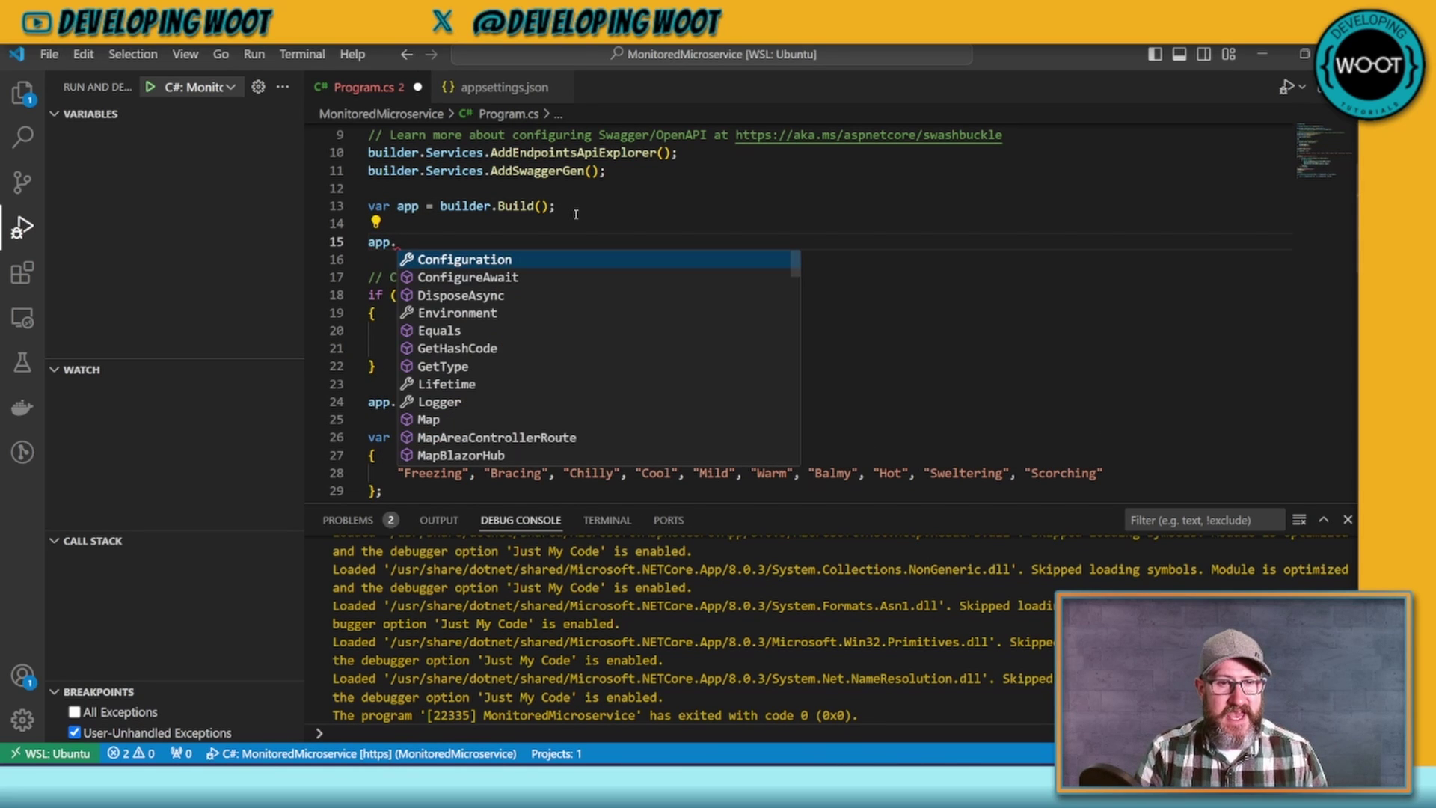
{"action": "type", "text": "Seri"}
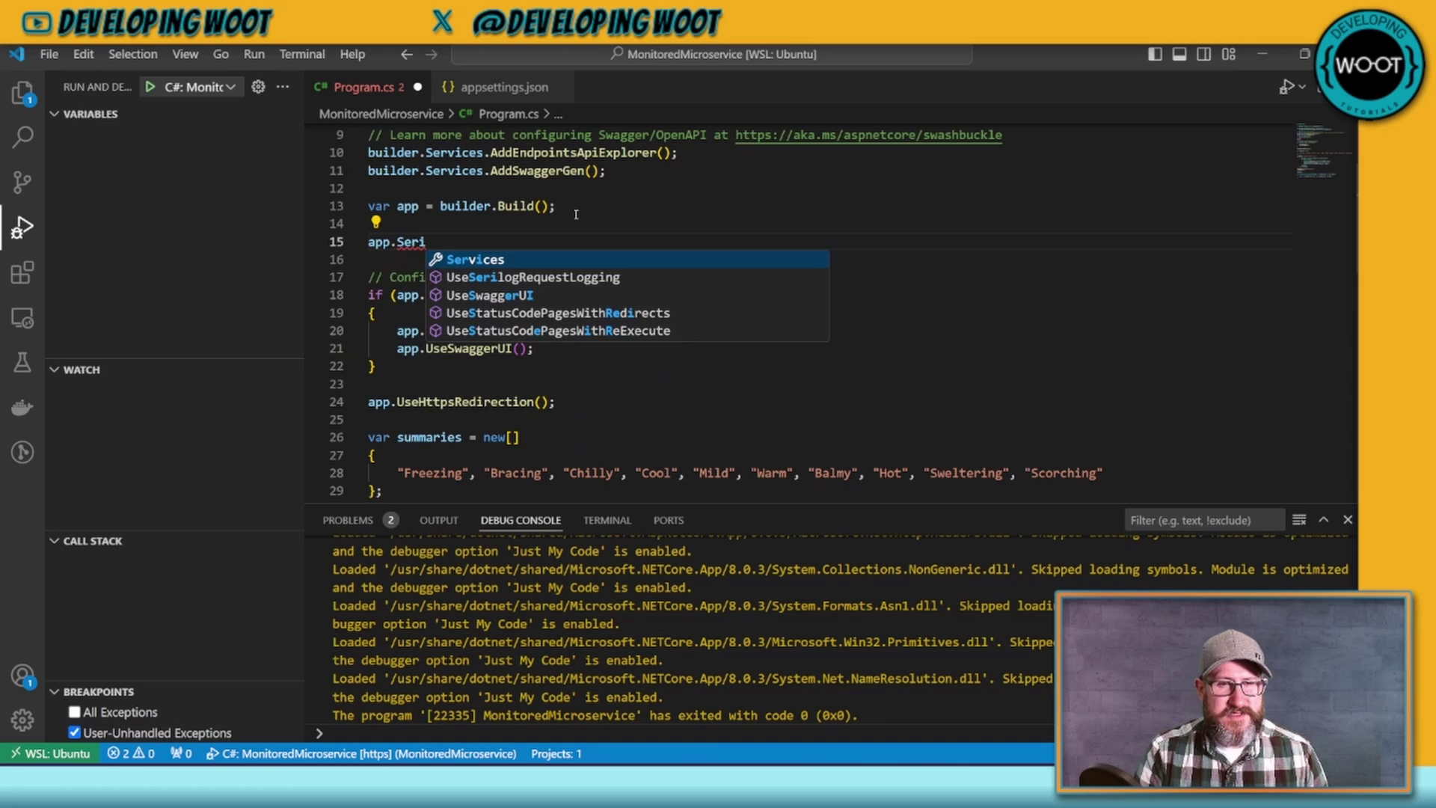
{"action": "key", "text": "Down"}
{"action": "key", "text": "Tab"}
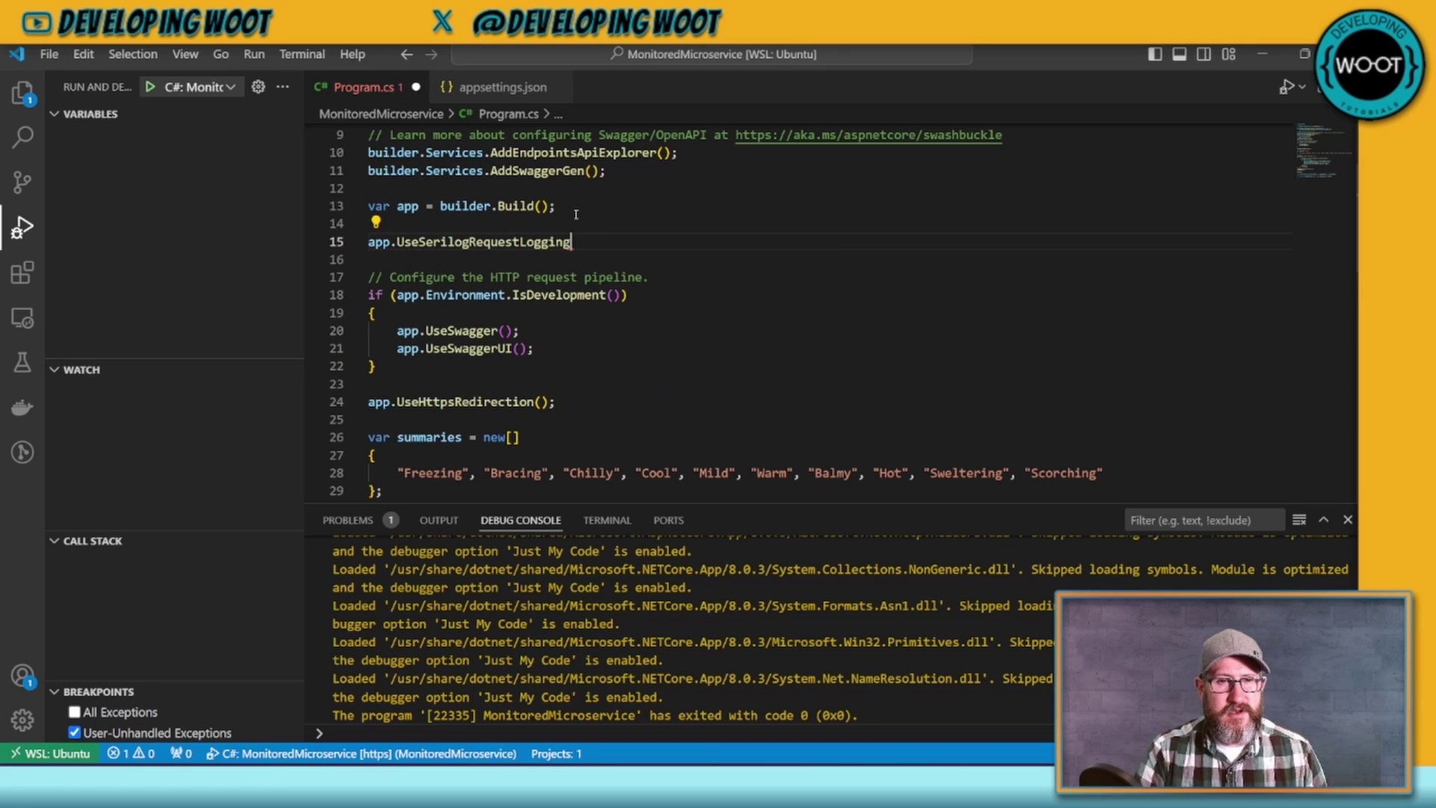
{"action": "type", "text": "();"}
{"action": "key", "text": "ctrl+s"}
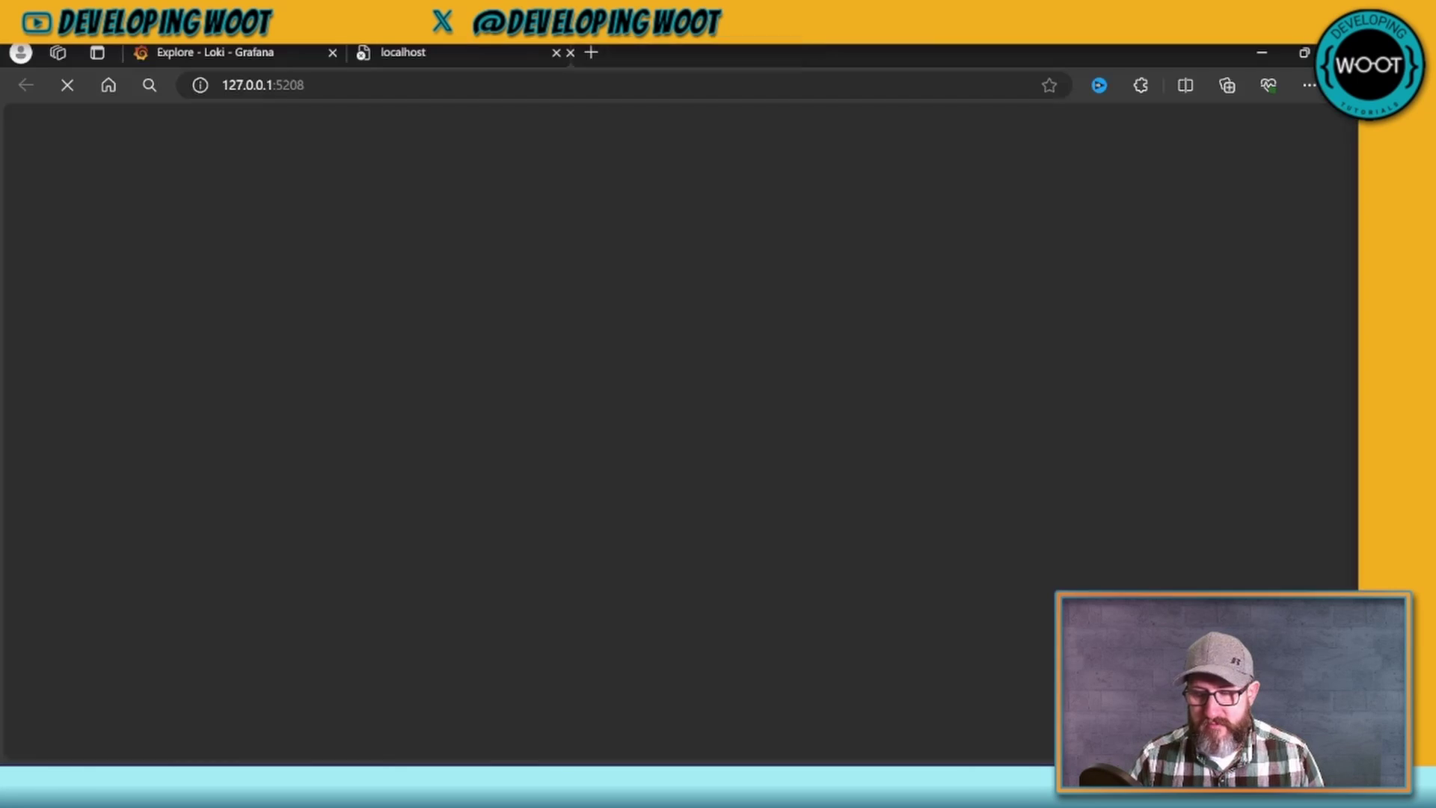
Step: Close the stale localhost tab and proceed past the certificate warning to 127.0.0.1:7216
{"action": "left_click", "coordinate": [555, 52]}
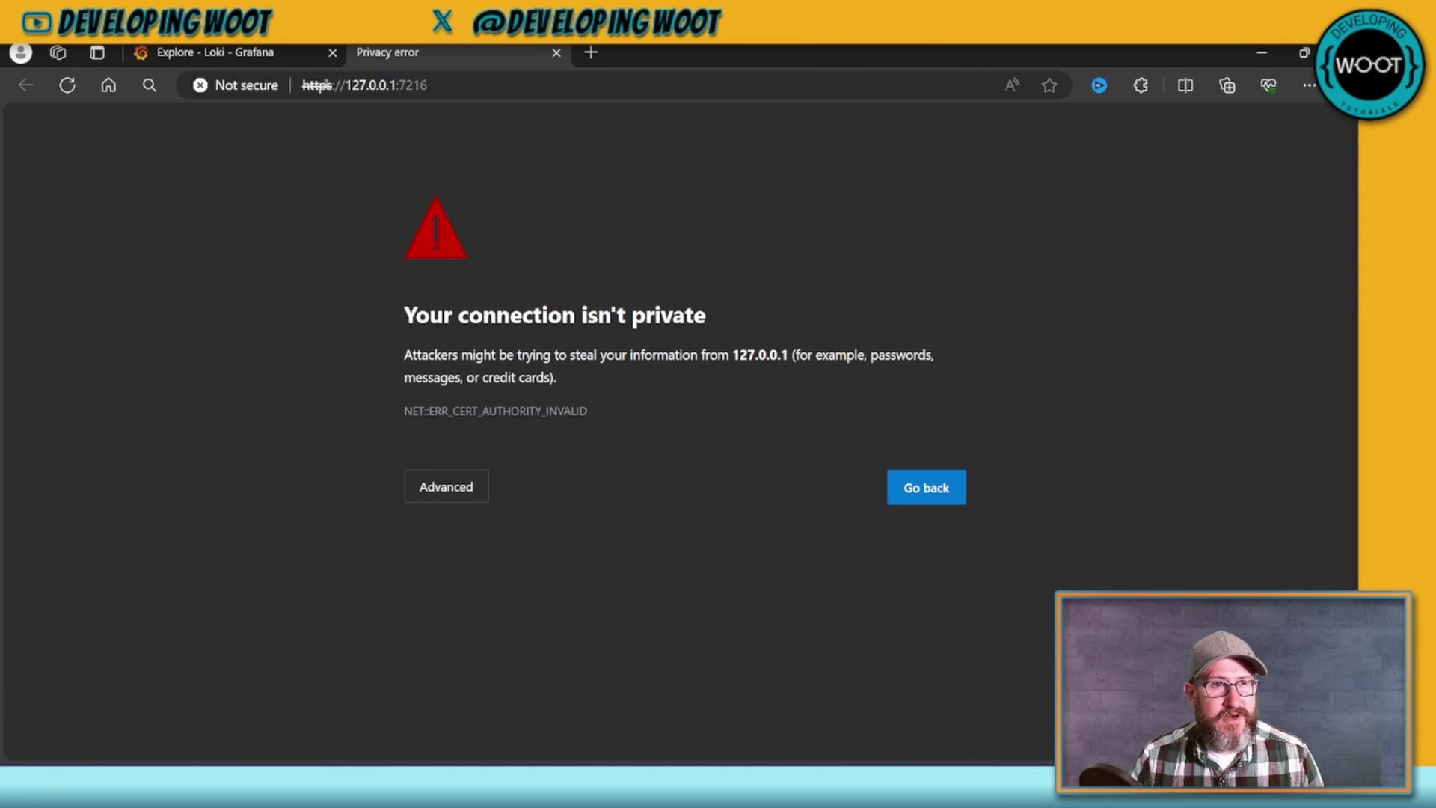
{"action": "left_click", "coordinate": [451, 487]}
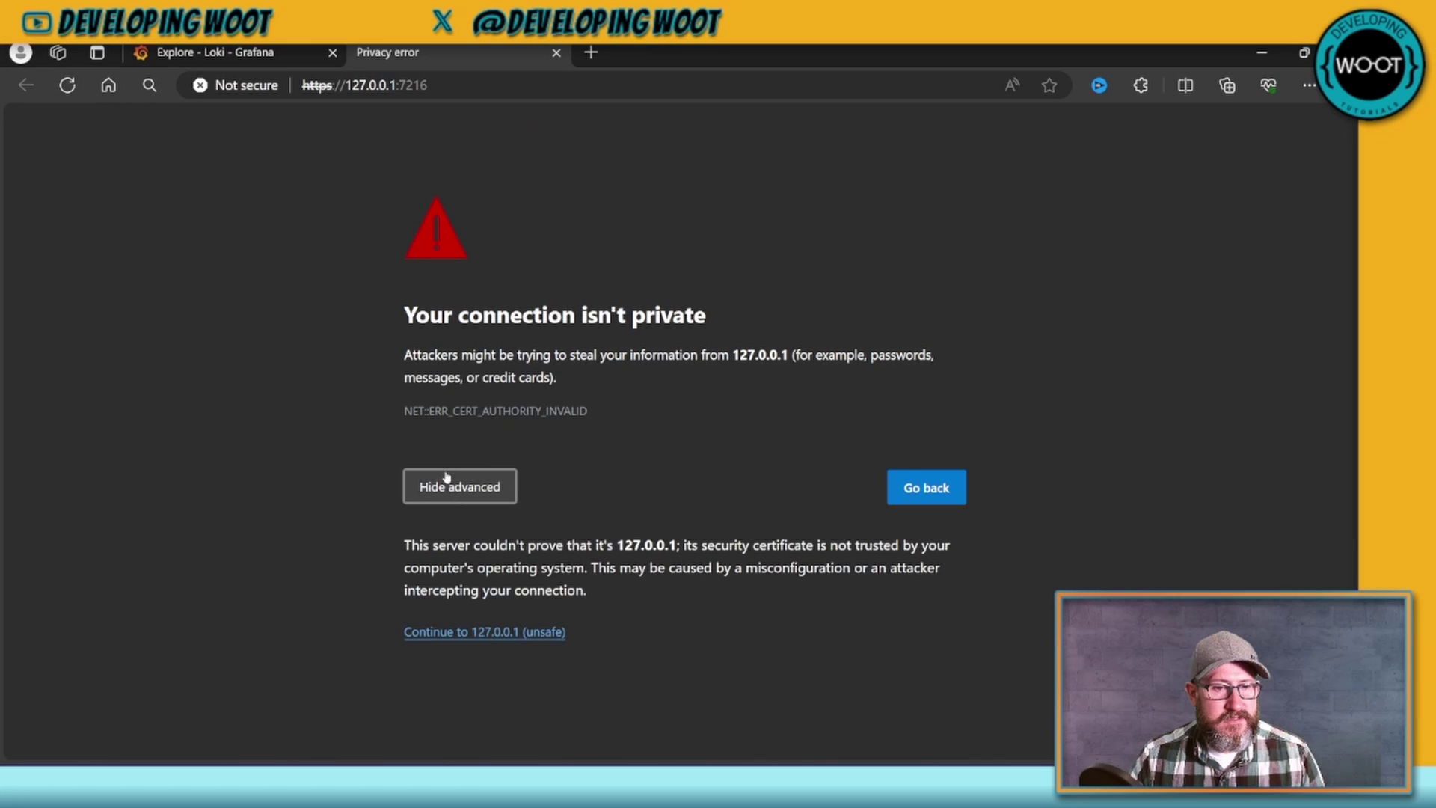
{"action": "left_click", "coordinate": [488, 637]}
{"action": "left_click", "coordinate": [494, 85]}
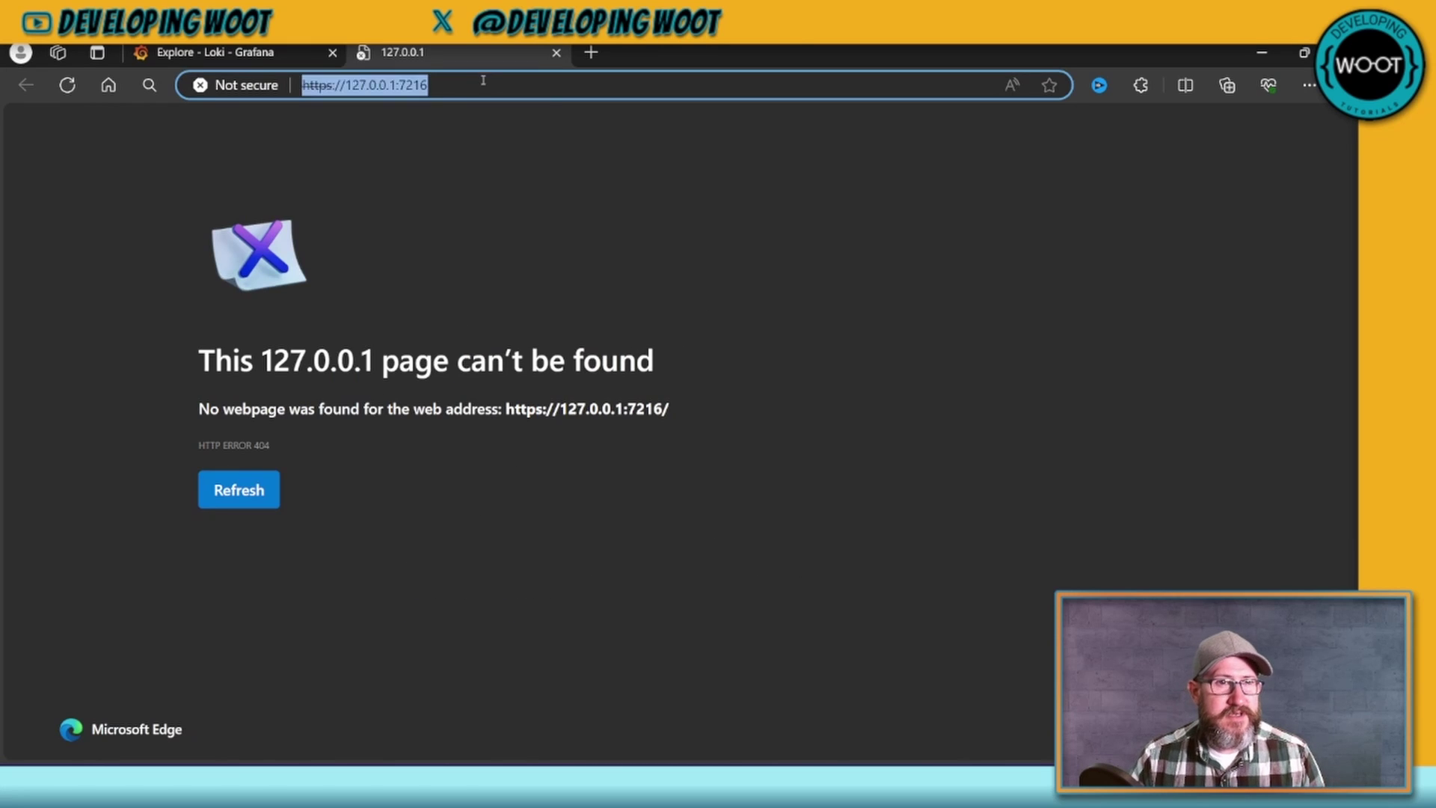
{"action": "left_click", "coordinate": [495, 85]}
{"action": "type", "text": "/wea"}
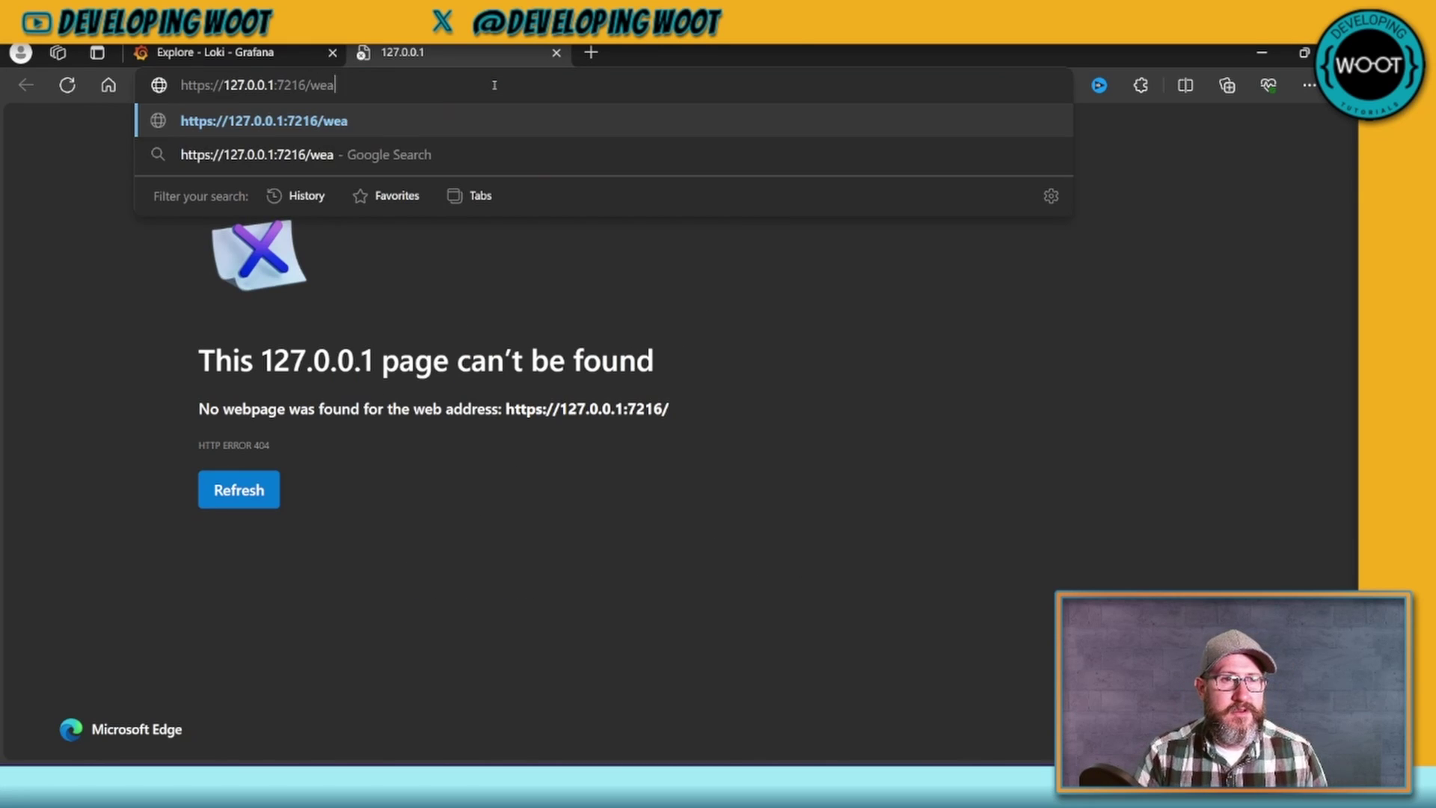
{"action": "type", "text": "therforecast"}
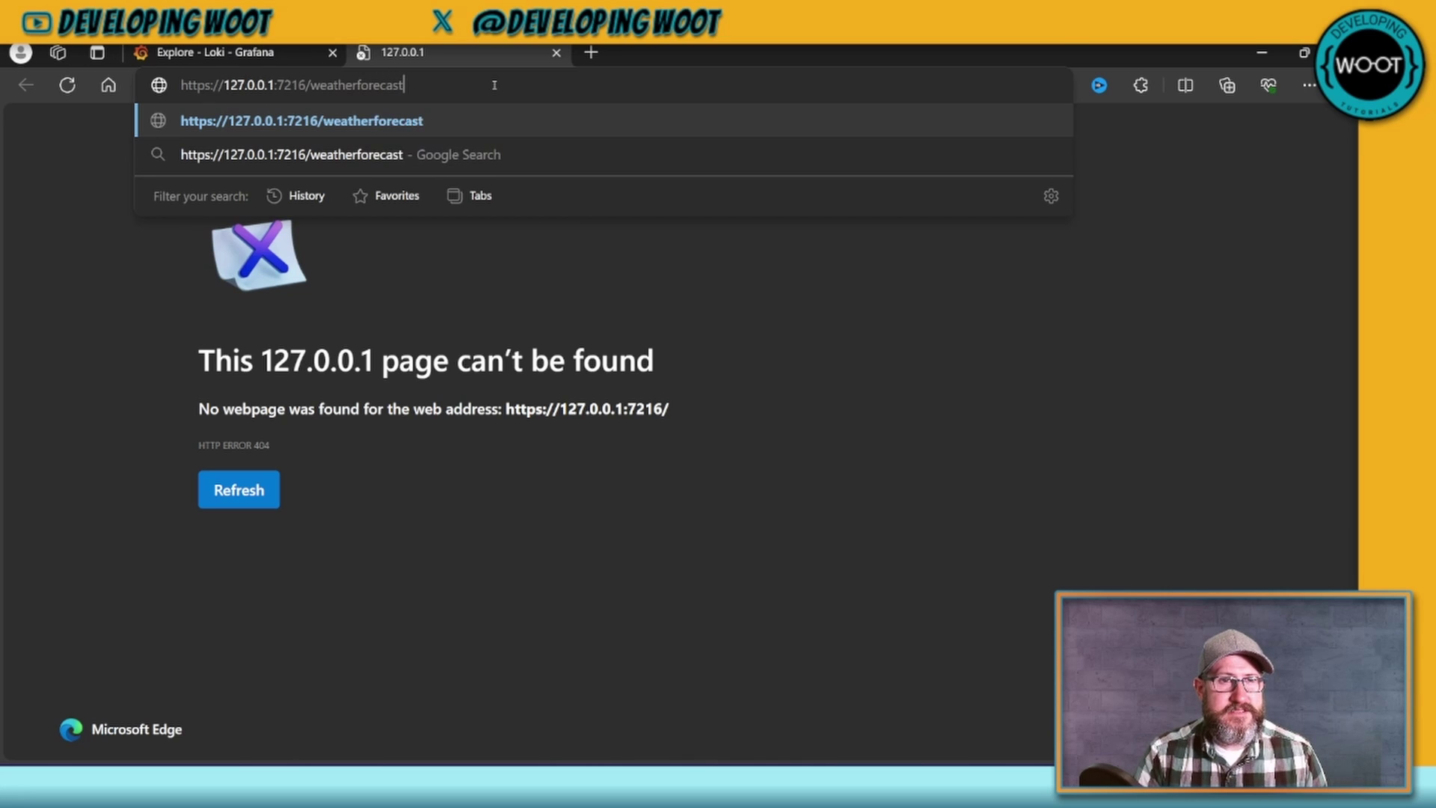
{"action": "key", "text": "Return"}
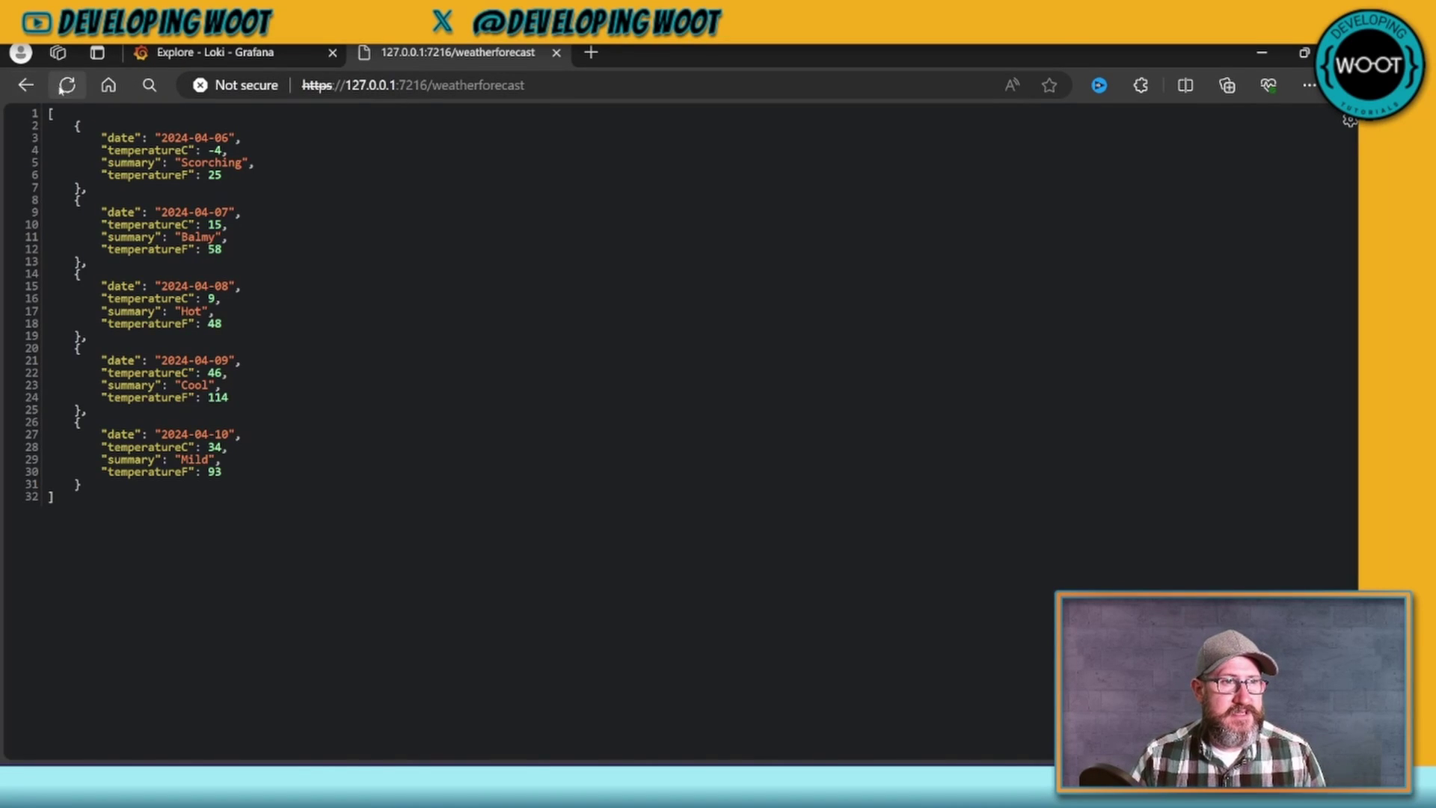
{"action": "left_click", "coordinate": [64, 86]}
Step: Refresh the weatherforecast endpoint several more times to generate additional log requests
{"action": "left_click", "coordinate": [63, 87]}
{"action": "left_click", "coordinate": [61, 89]}
{"action": "left_click", "coordinate": [61, 89]}
Step: In Grafana Explore, filter on app = Monitored Microservice Version 1 and run the query
{"action": "left_click", "coordinate": [246, 52]}
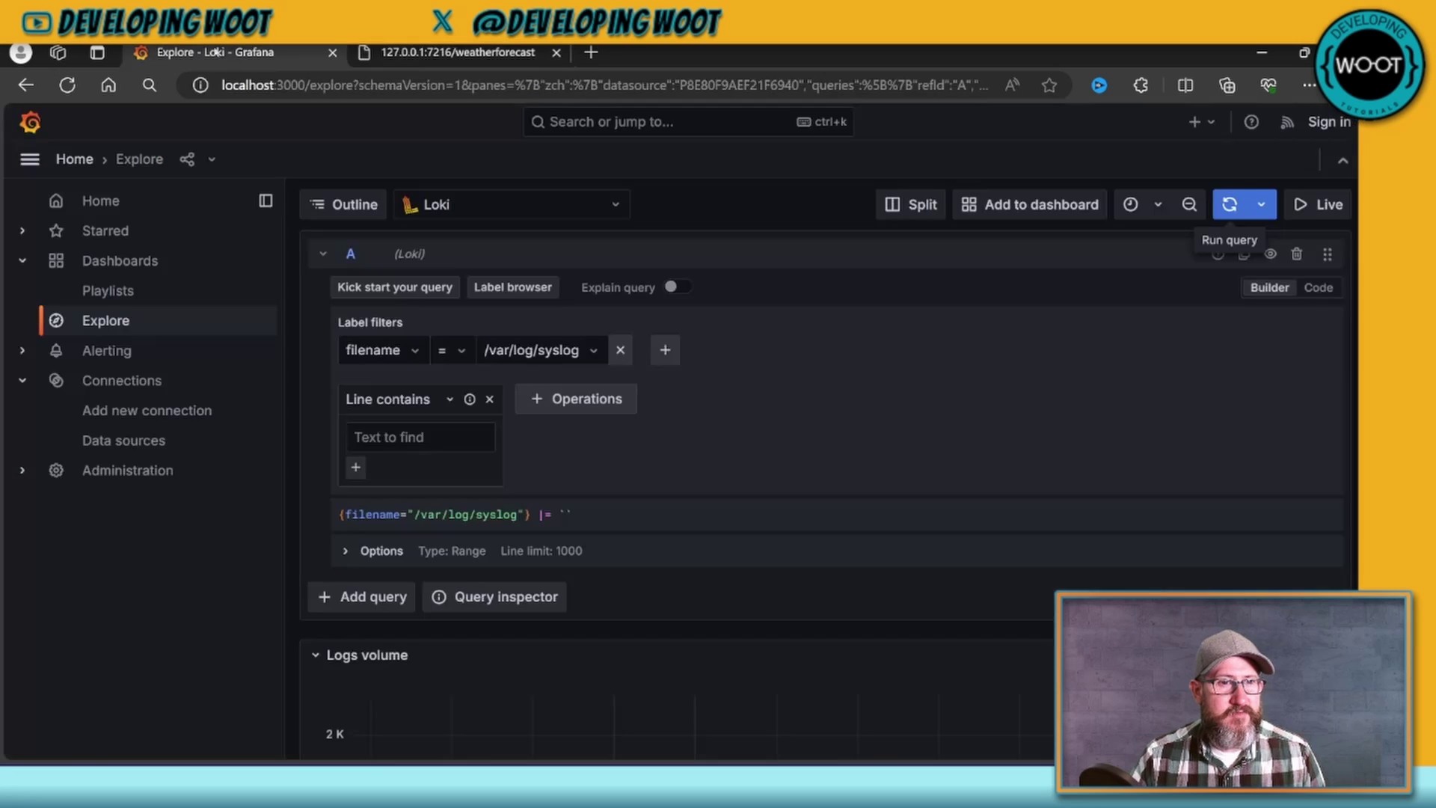
{"action": "left_click", "coordinate": [385, 350]}
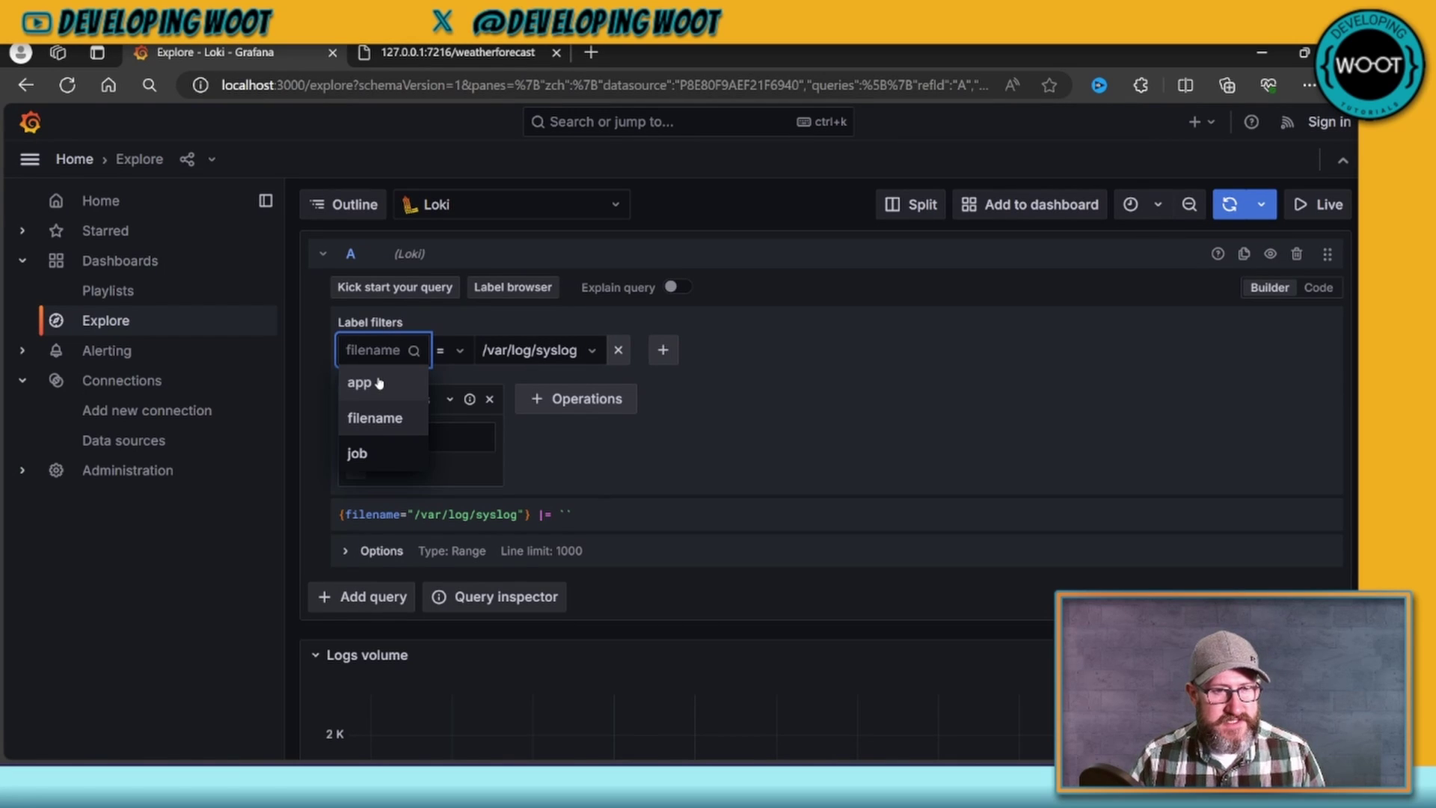
{"action": "left_click", "coordinate": [379, 383]}
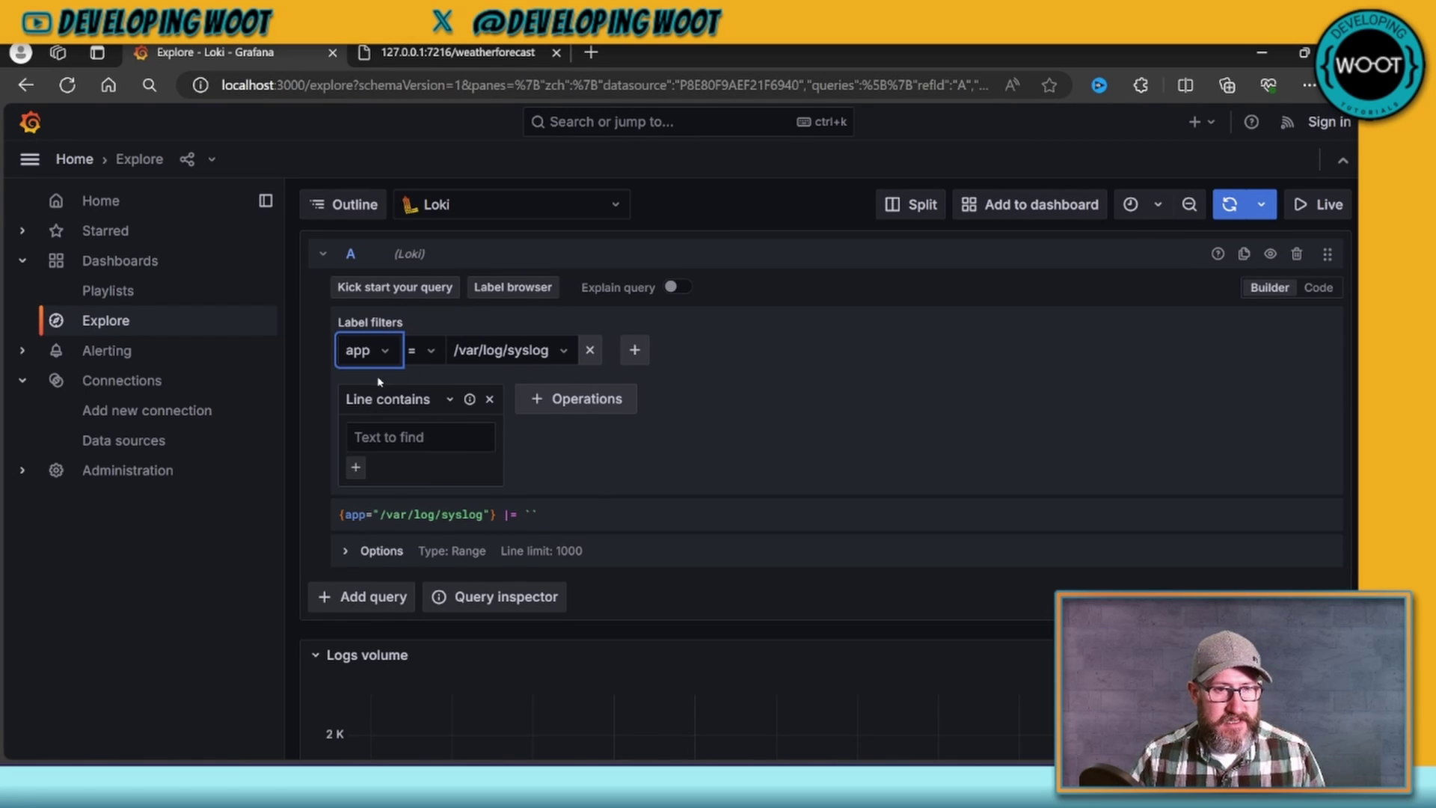
{"action": "left_click", "coordinate": [561, 350]}
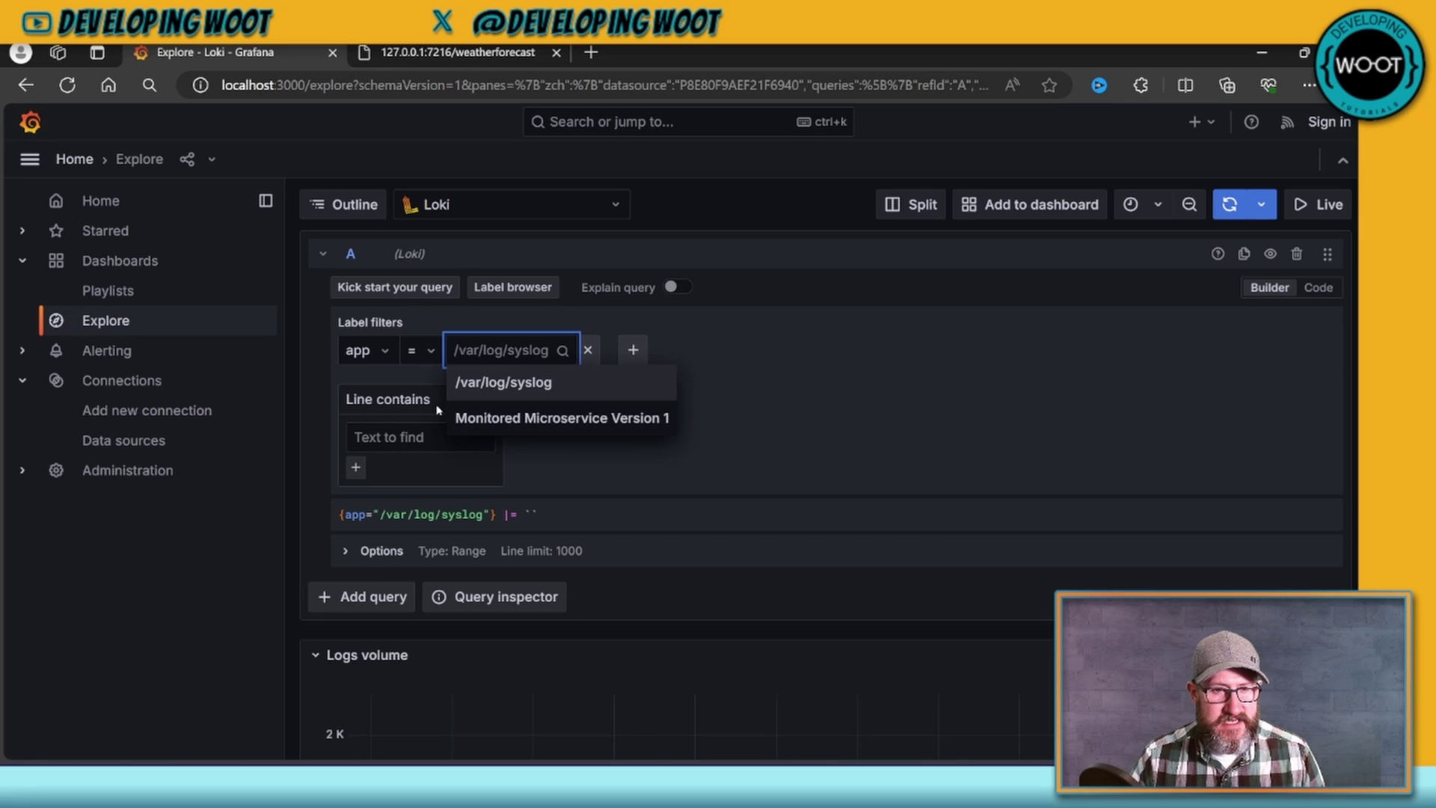
{"action": "left_click", "coordinate": [536, 419]}
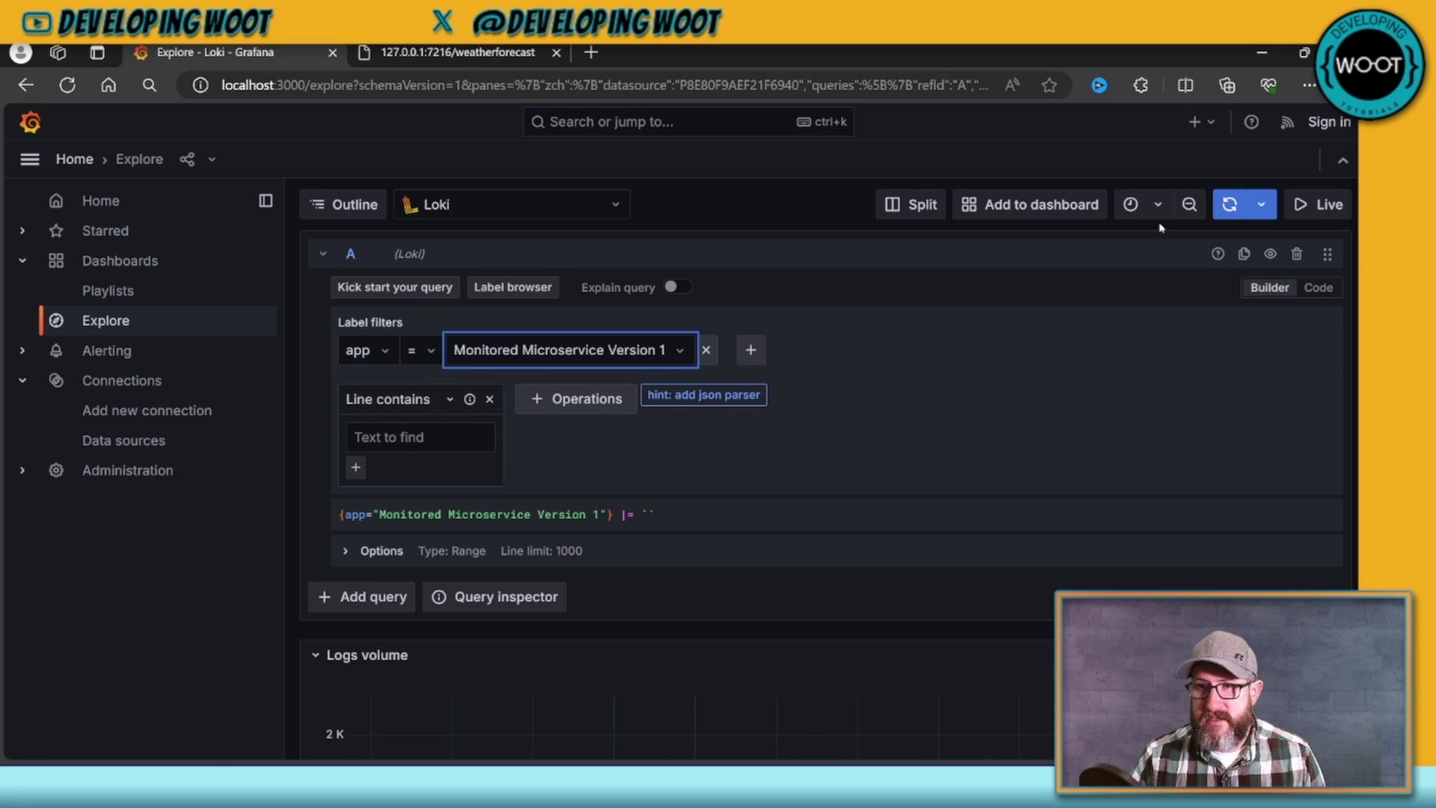
{"action": "left_click", "coordinate": [1228, 204]}
Step: Display the returned log lines as prettified JSON
{"action": "scroll", "coordinate": [1036, 326], "scroll_direction": "down", "scroll_amount": 10}
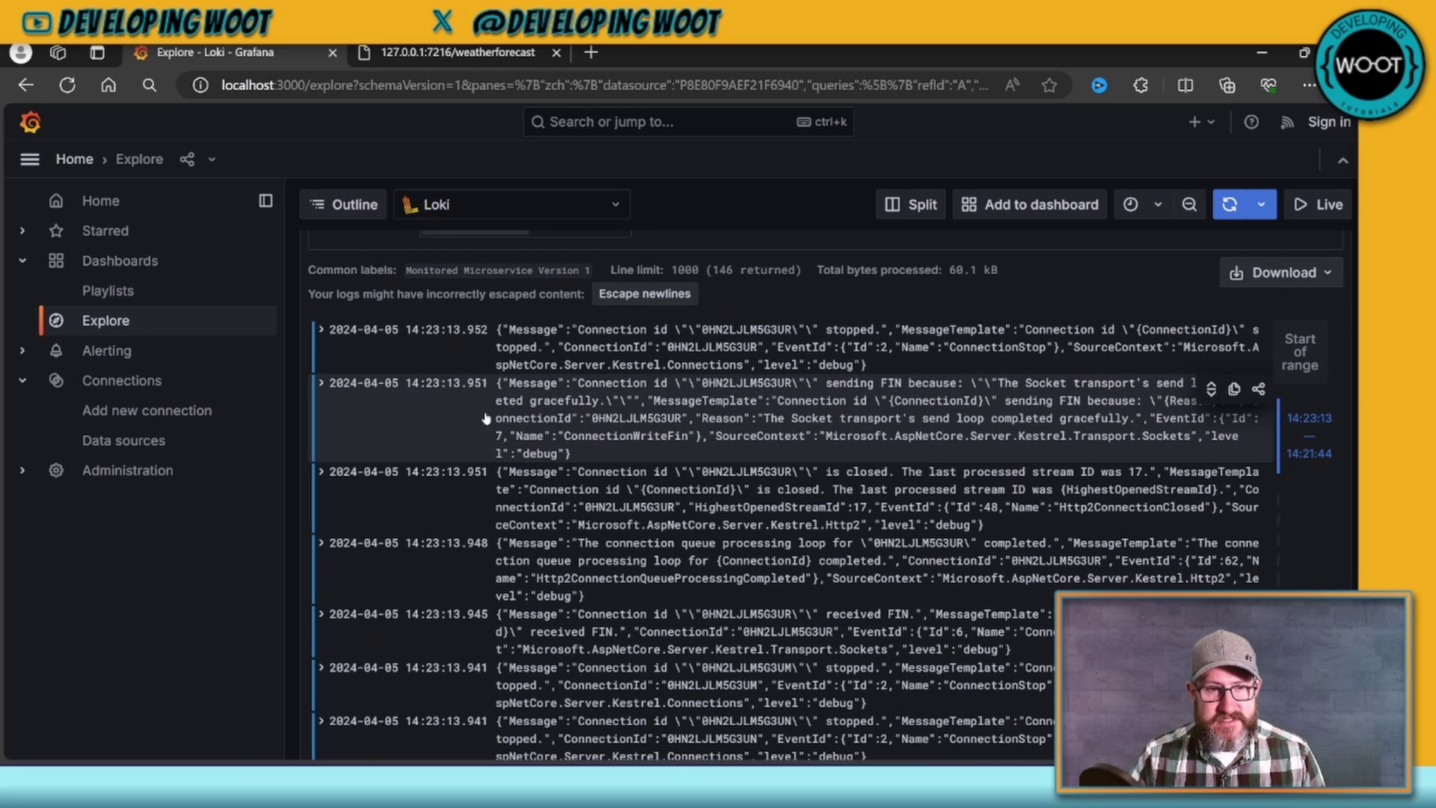
{"action": "scroll", "coordinate": [859, 593], "scroll_direction": "up", "scroll_amount": 3}
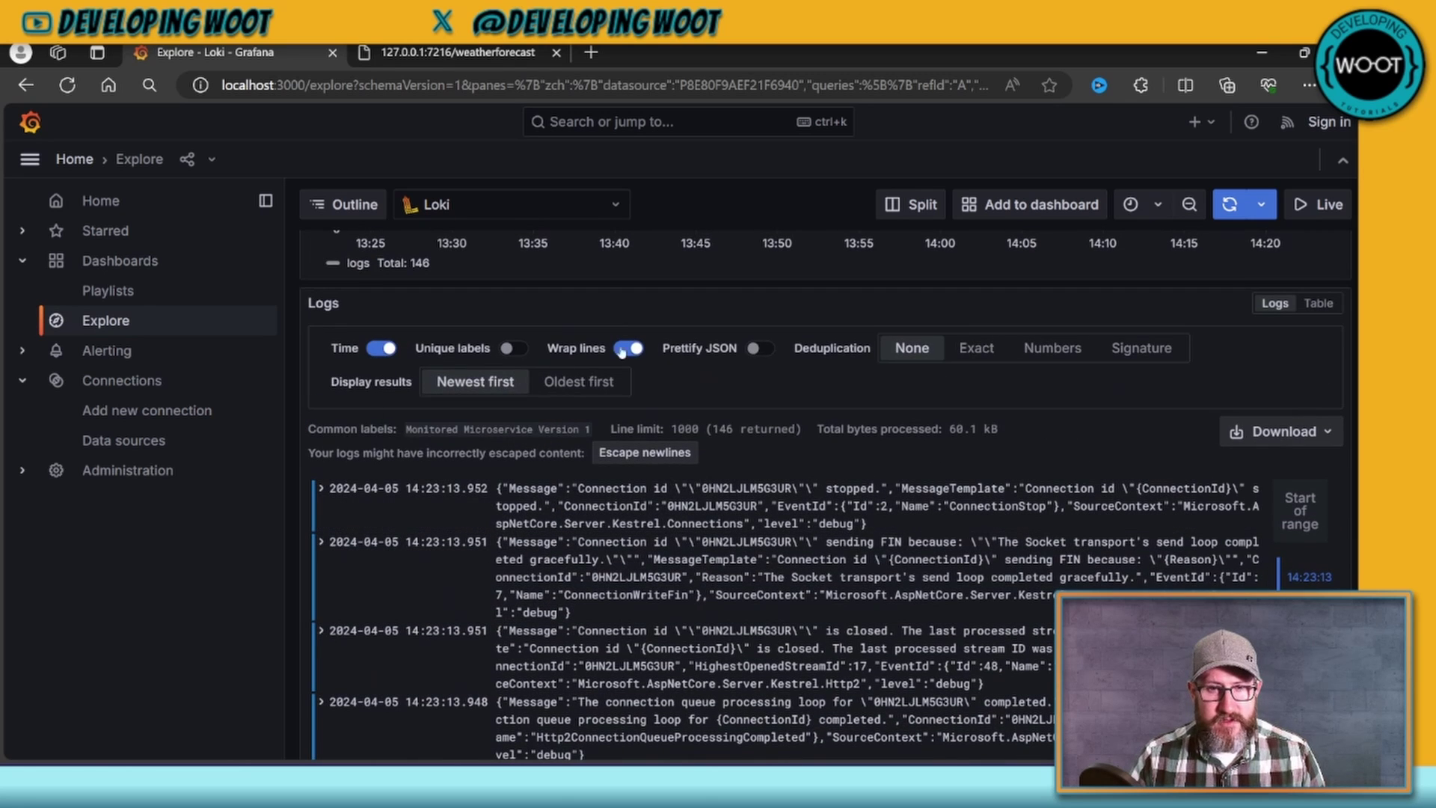
{"action": "left_click", "coordinate": [757, 348]}
{"action": "scroll", "coordinate": [658, 400], "scroll_direction": "down", "scroll_amount": 5}
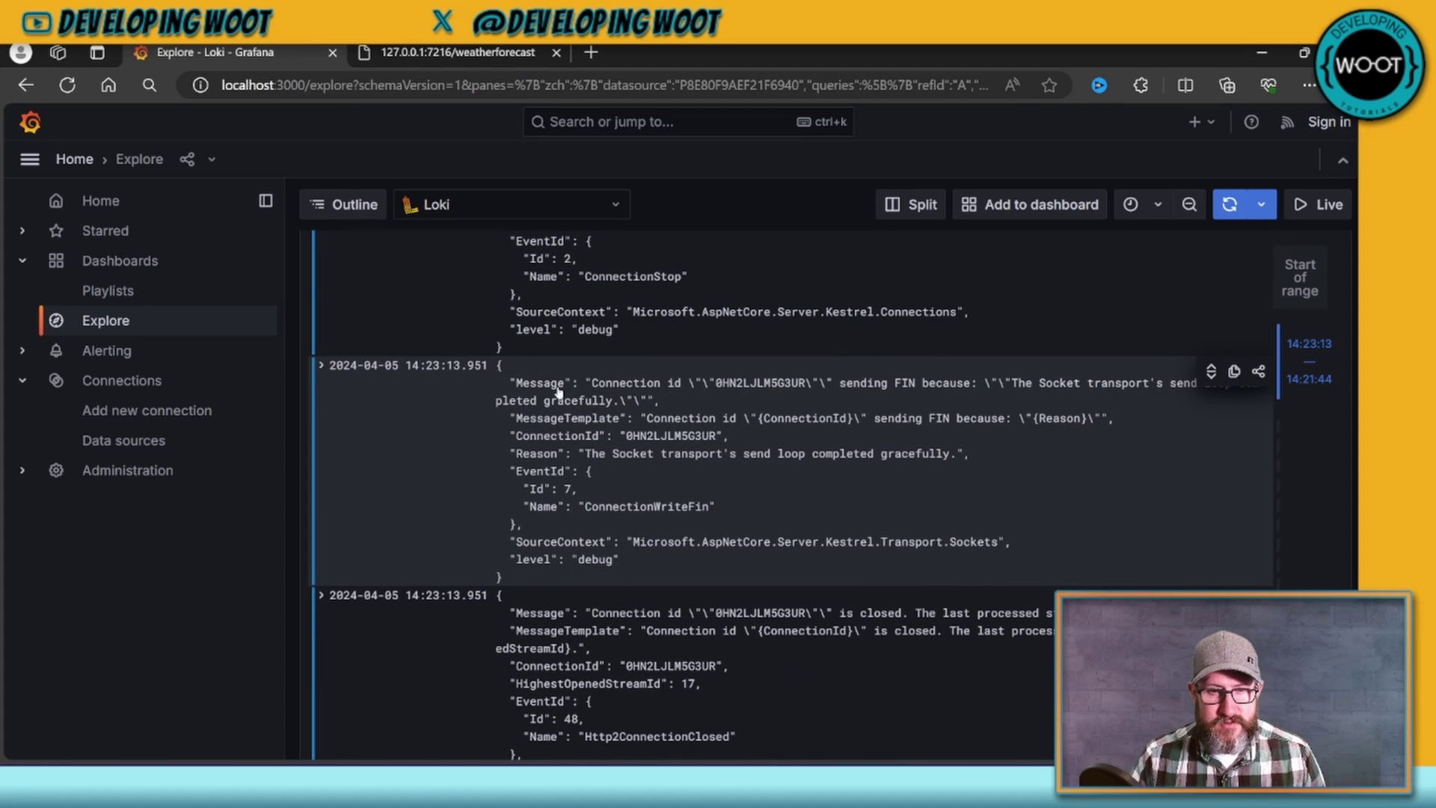
{"action": "scroll", "coordinate": [676, 403], "scroll_direction": "down", "scroll_amount": 2}
{"action": "scroll", "coordinate": [677, 404], "scroll_direction": "down", "scroll_amount": 15}
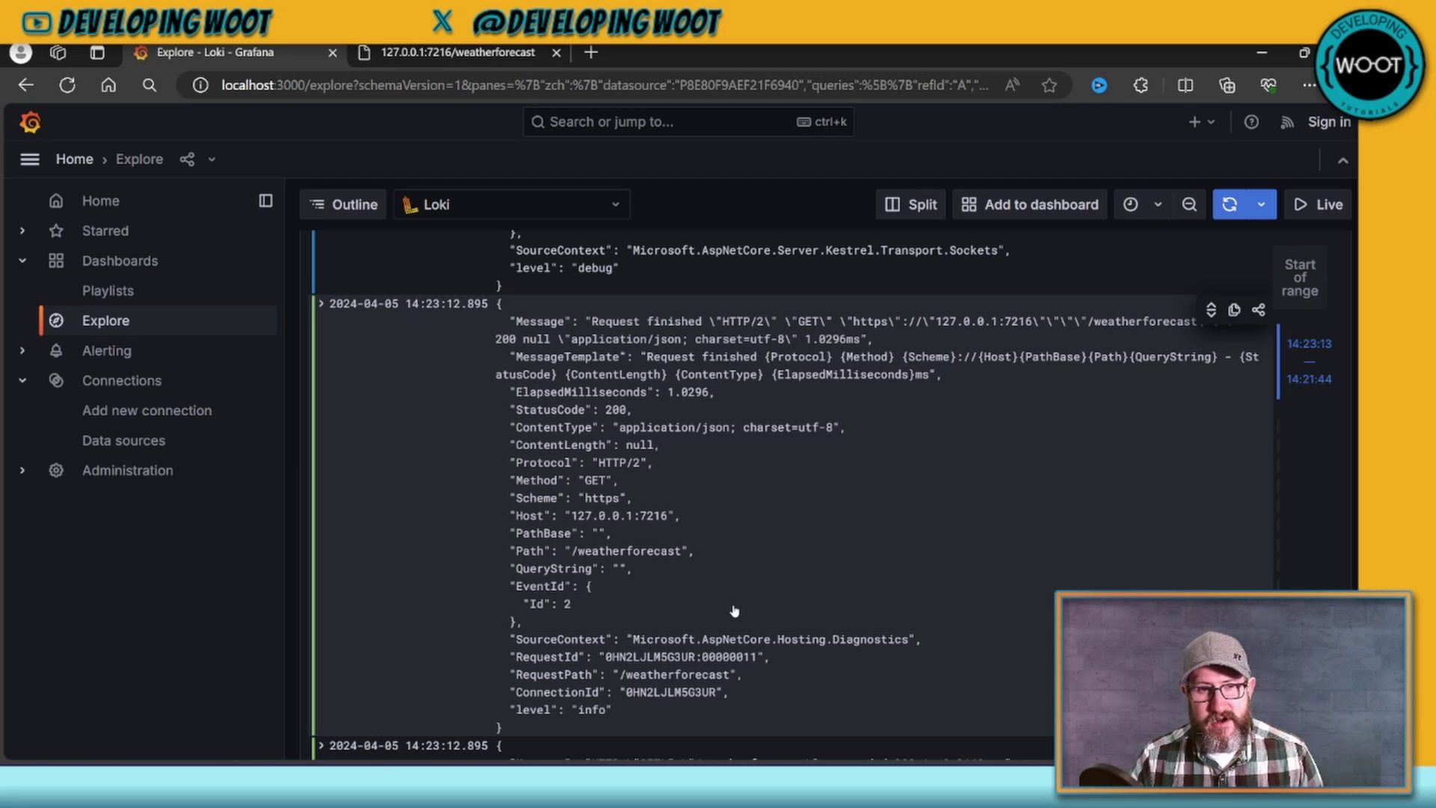
{"action": "scroll", "coordinate": [734, 611], "scroll_direction": "up", "scroll_amount": 10}
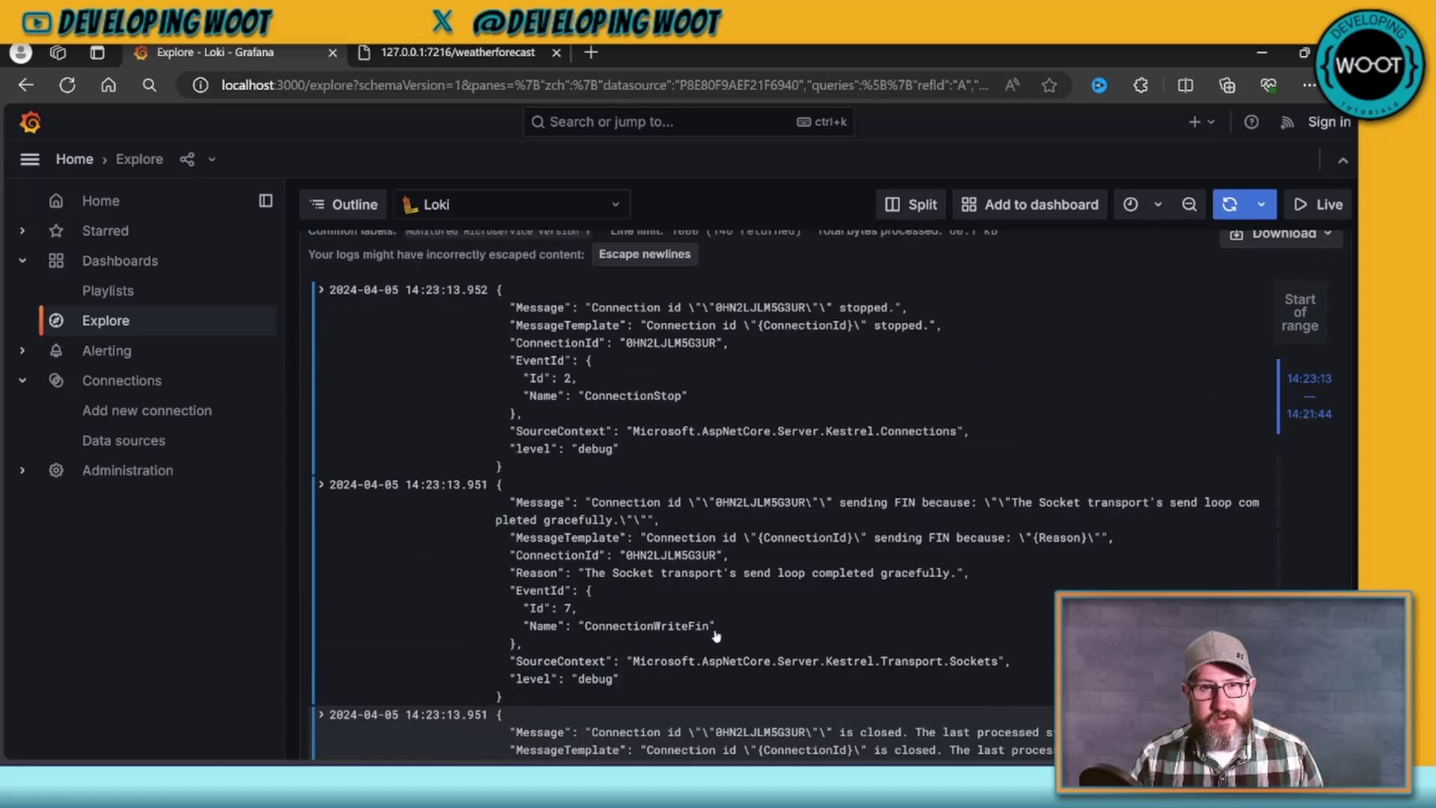
{"action": "scroll", "coordinate": [715, 636], "scroll_direction": "up", "scroll_amount": 8}
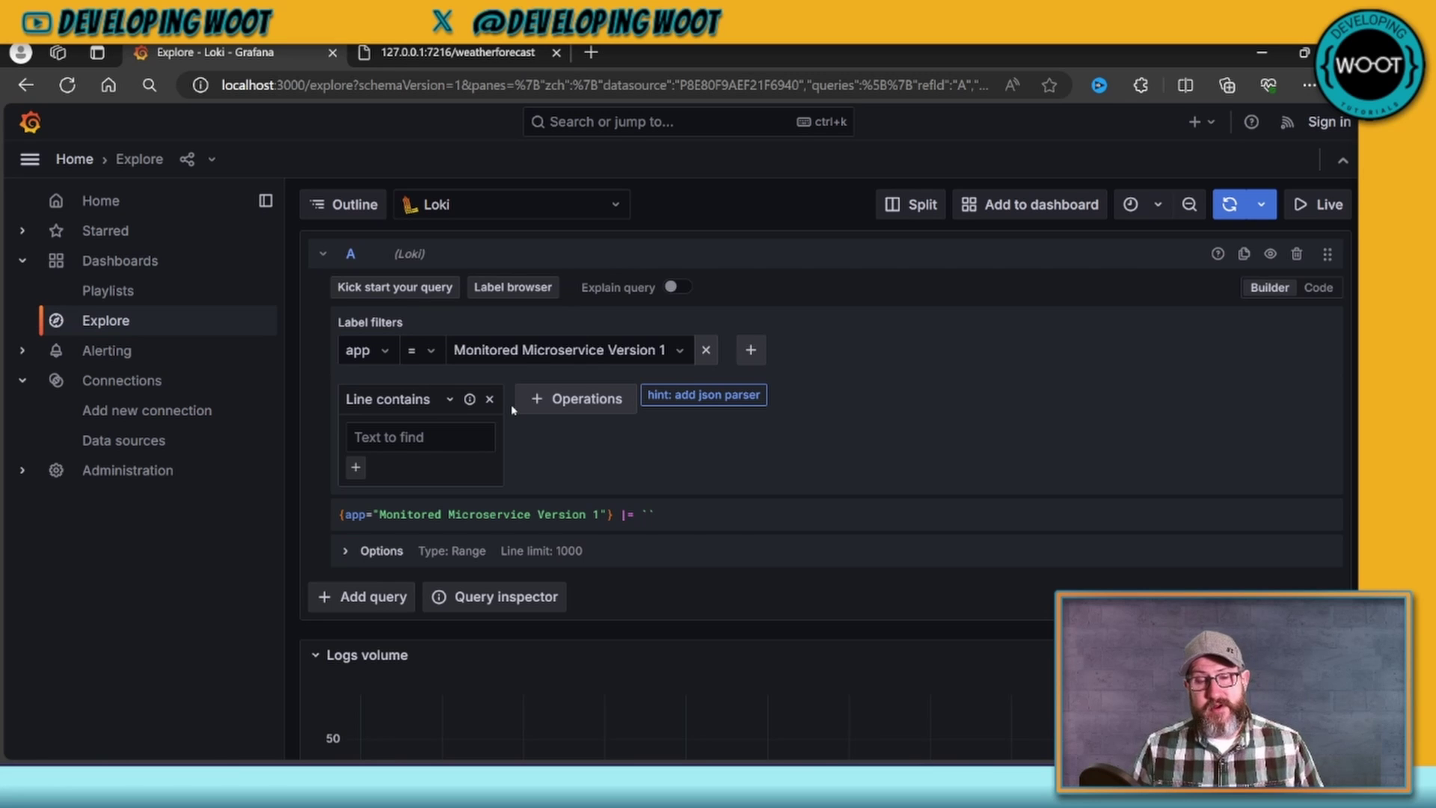
{"action": "scroll", "coordinate": [644, 411], "scroll_direction": "down", "scroll_amount": 10}
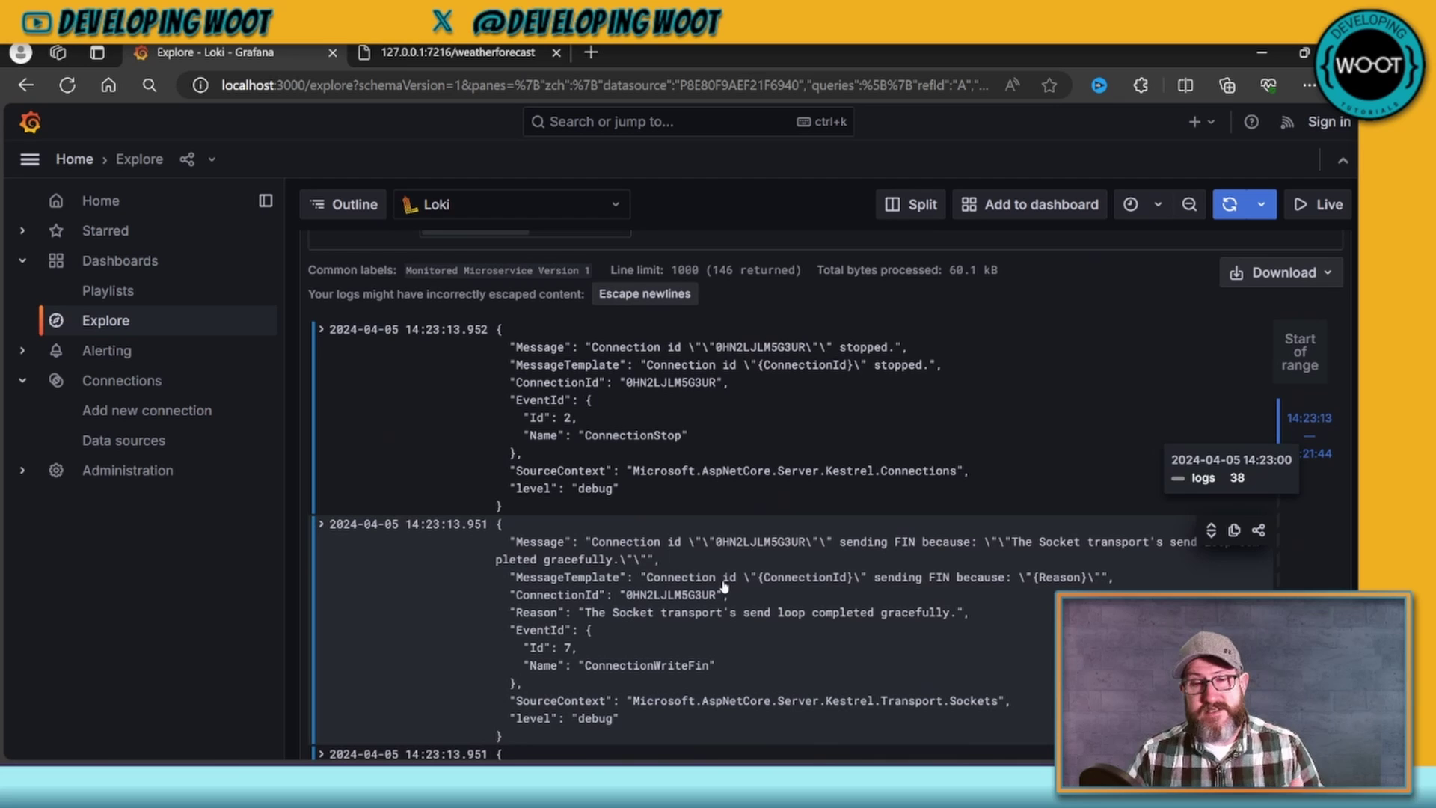
{"action": "scroll", "coordinate": [724, 587], "scroll_direction": "down", "scroll_amount": 3}
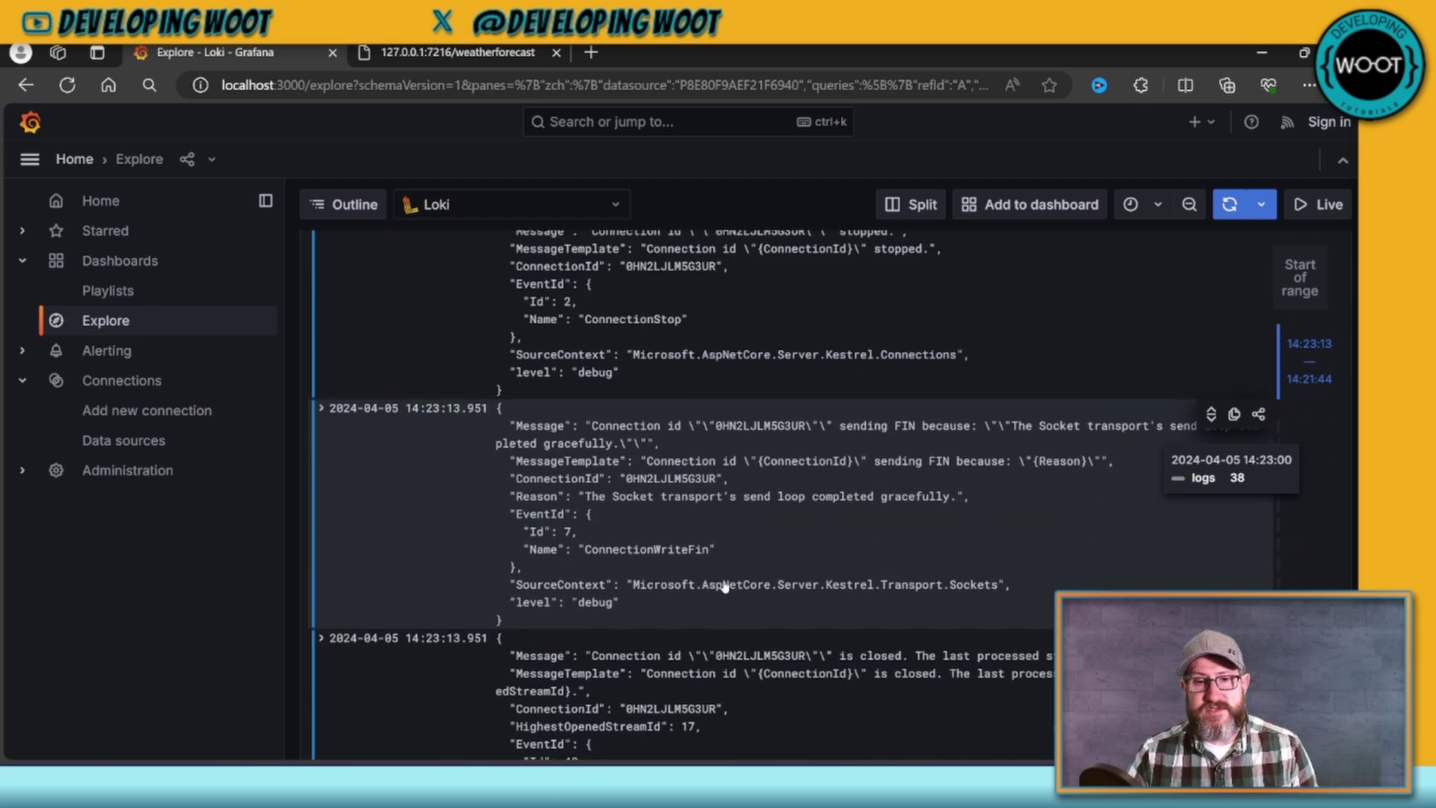
{"action": "scroll", "coordinate": [724, 587], "scroll_direction": "up", "scroll_amount": 6}
{"action": "scroll", "coordinate": [724, 587], "scroll_direction": "up", "scroll_amount": 4}
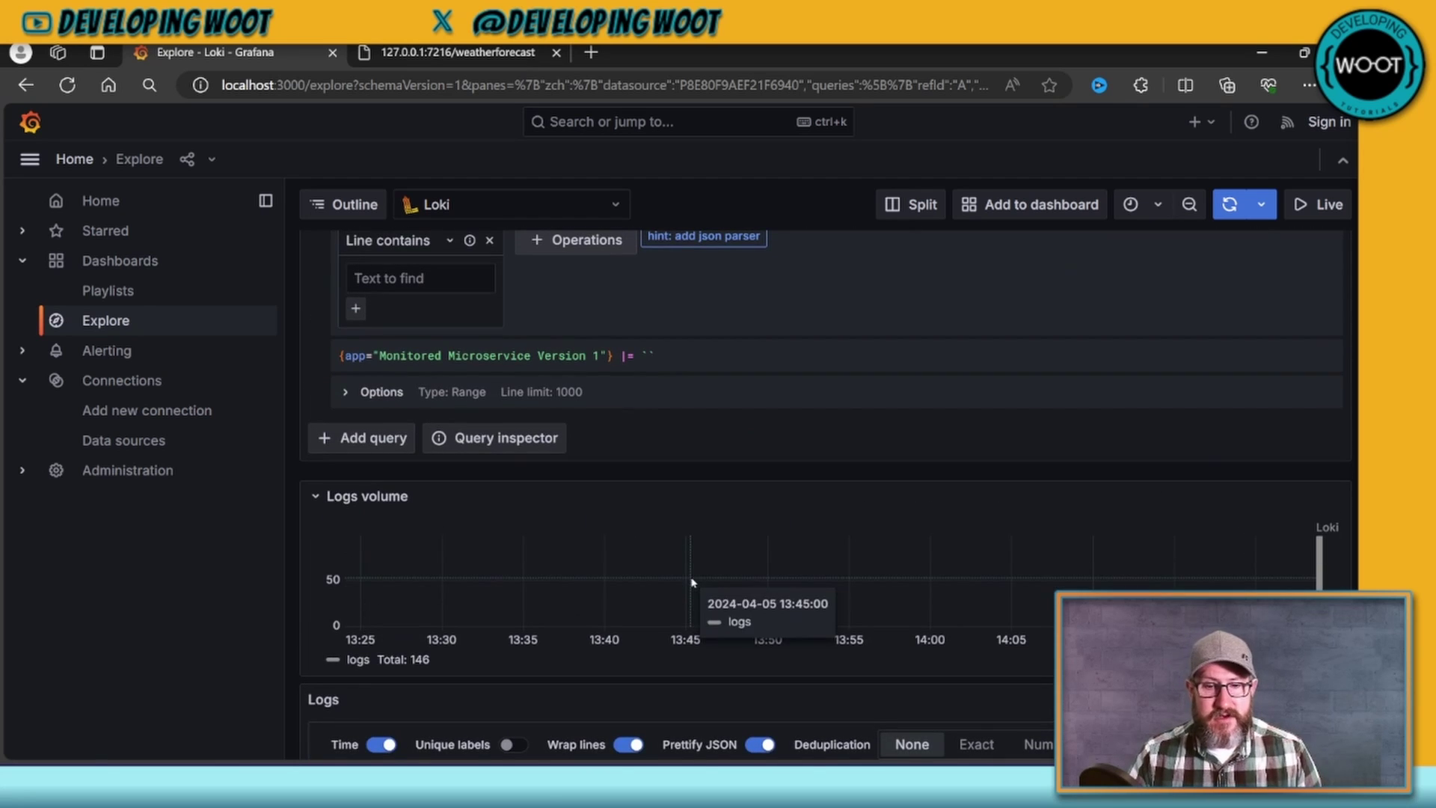